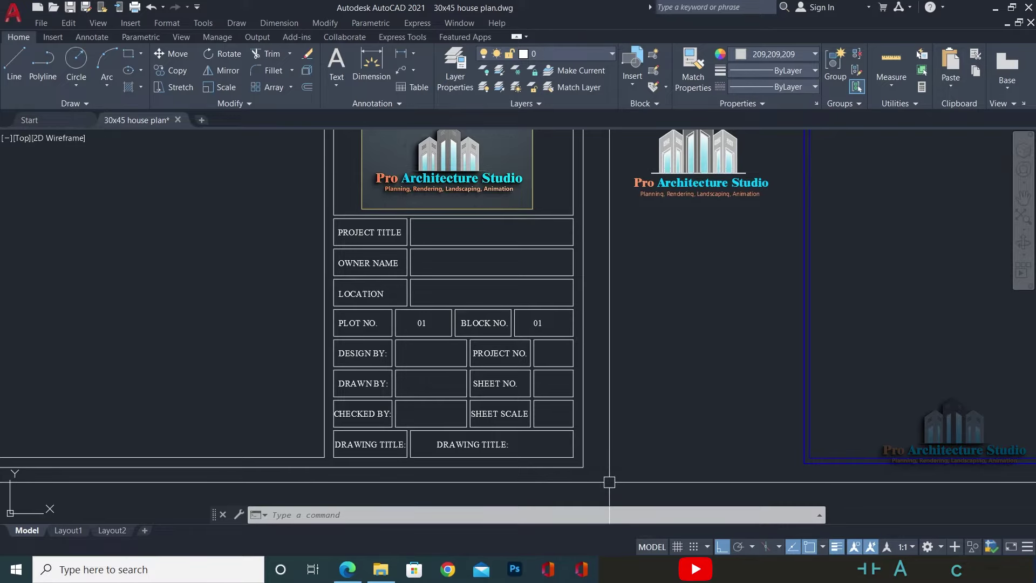
# Bring up the paper size reference table (4A0 to A10)
pyautogui.click(347, 569)
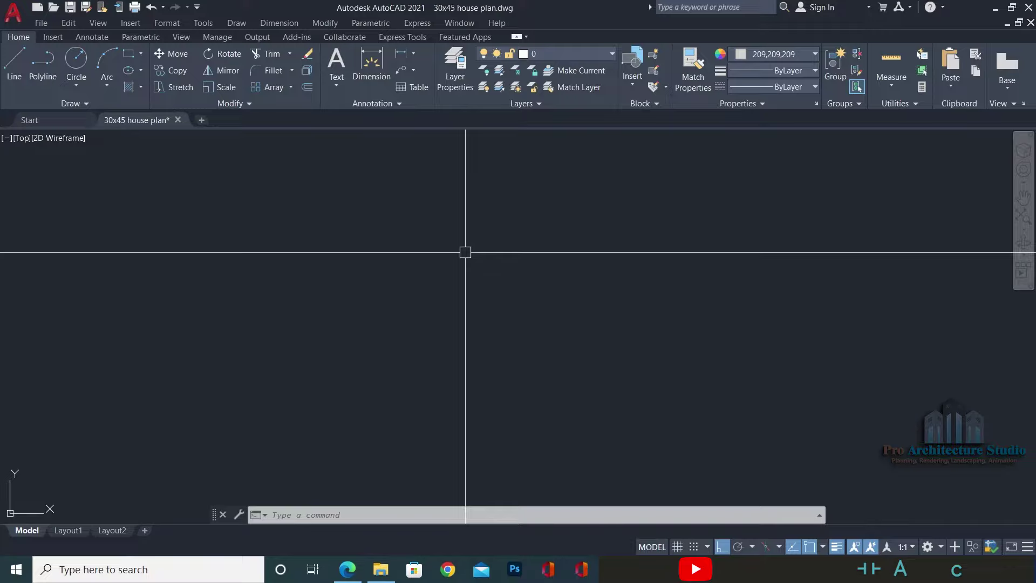
pyautogui.hotkey('ctrl', 'p')
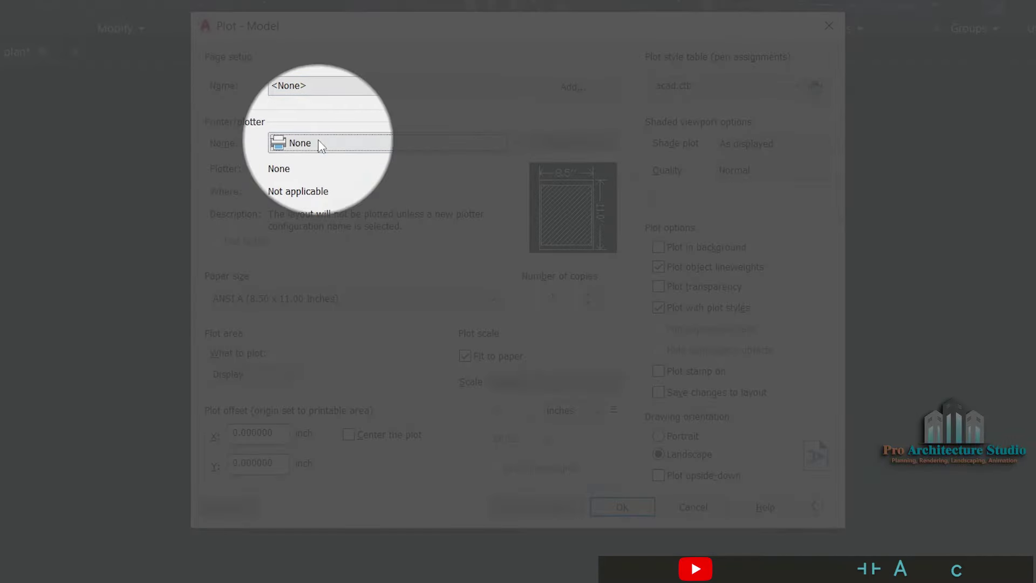
pyautogui.click(320, 145)
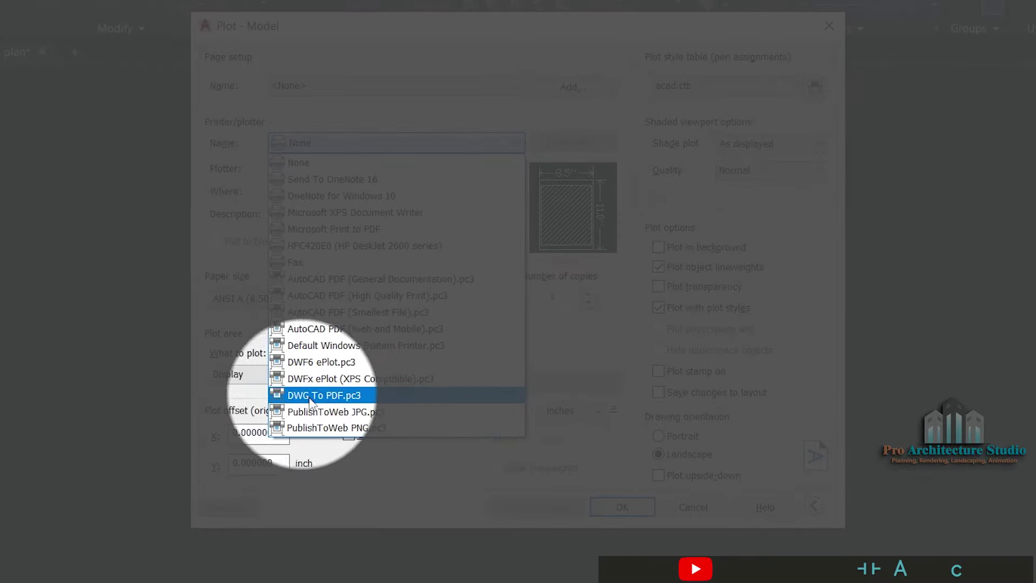
pyautogui.click(310, 396)
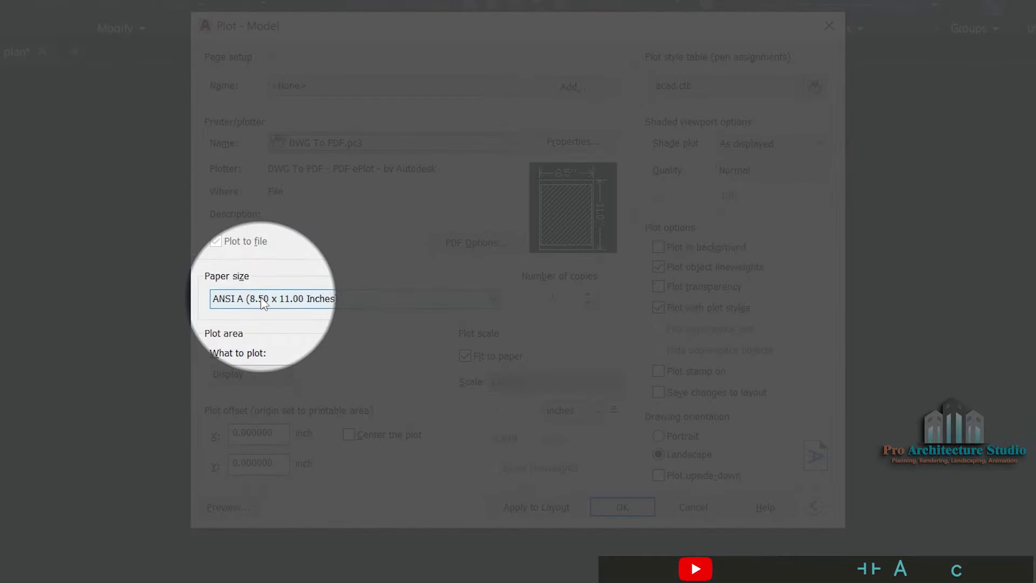
pyautogui.click(262, 302)
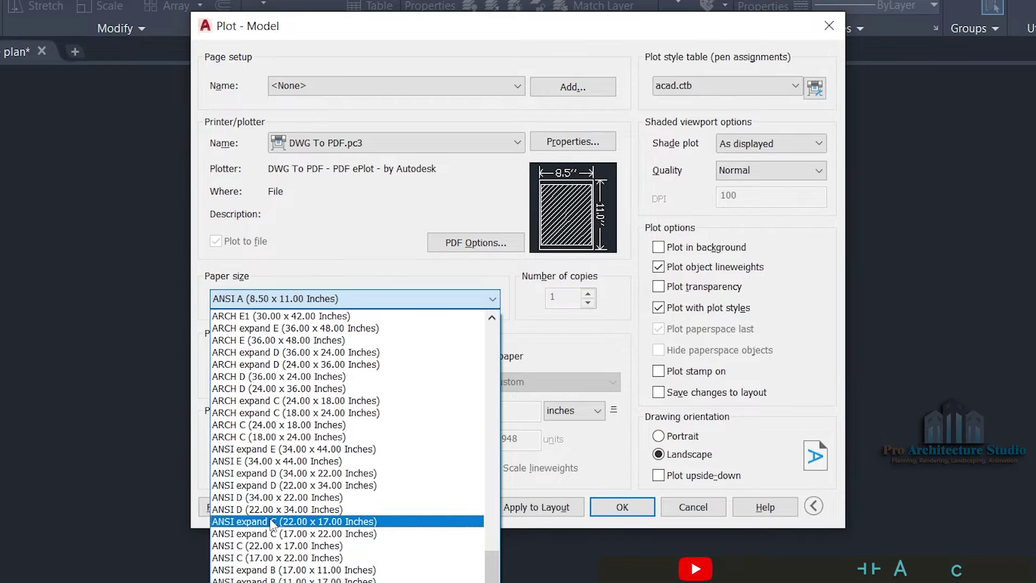
pyautogui.scroll(3, 226, 346)
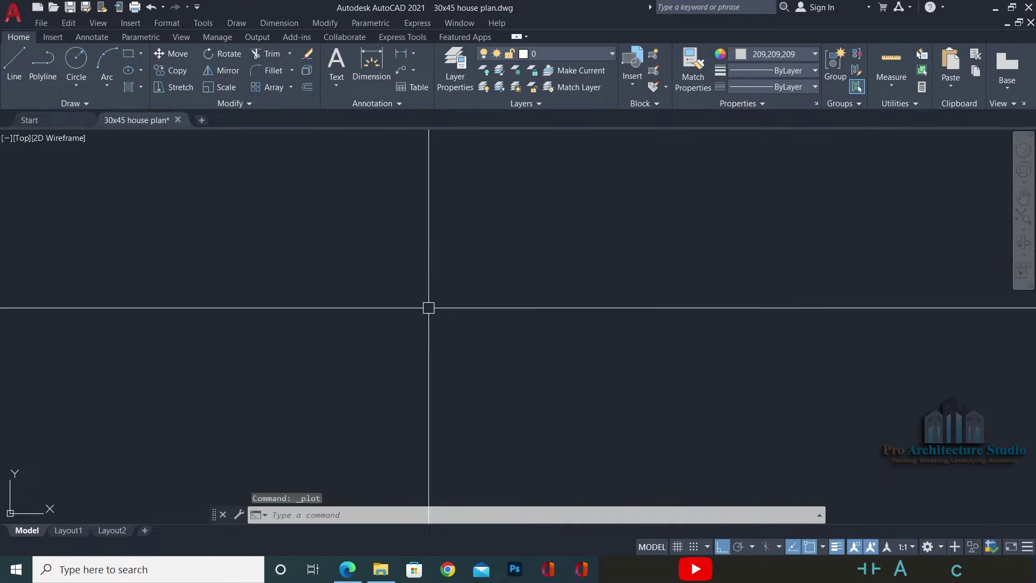
pyautogui.click(348, 569)
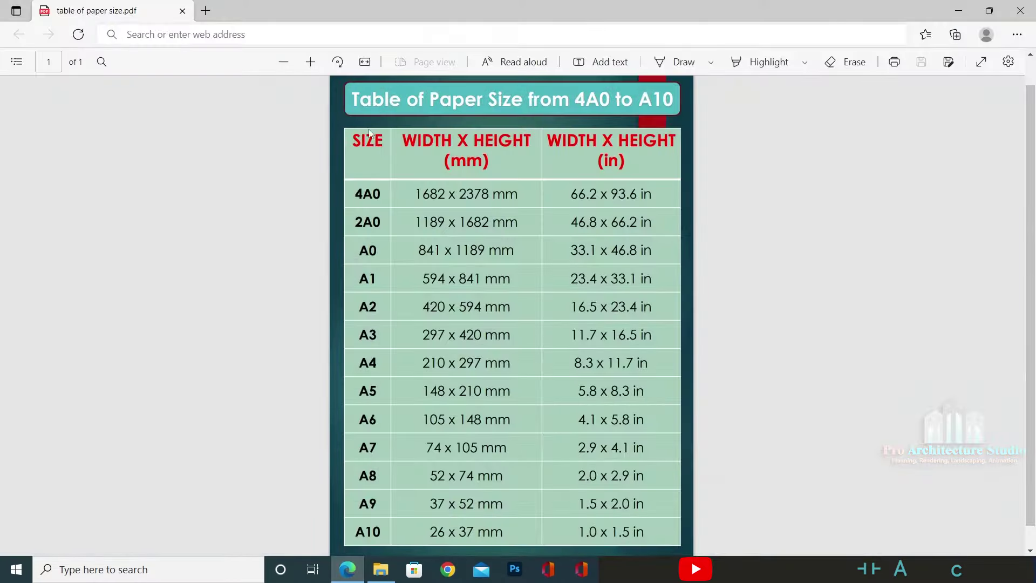
pyautogui.moveTo(356, 335); pyautogui.dragTo(562, 341)
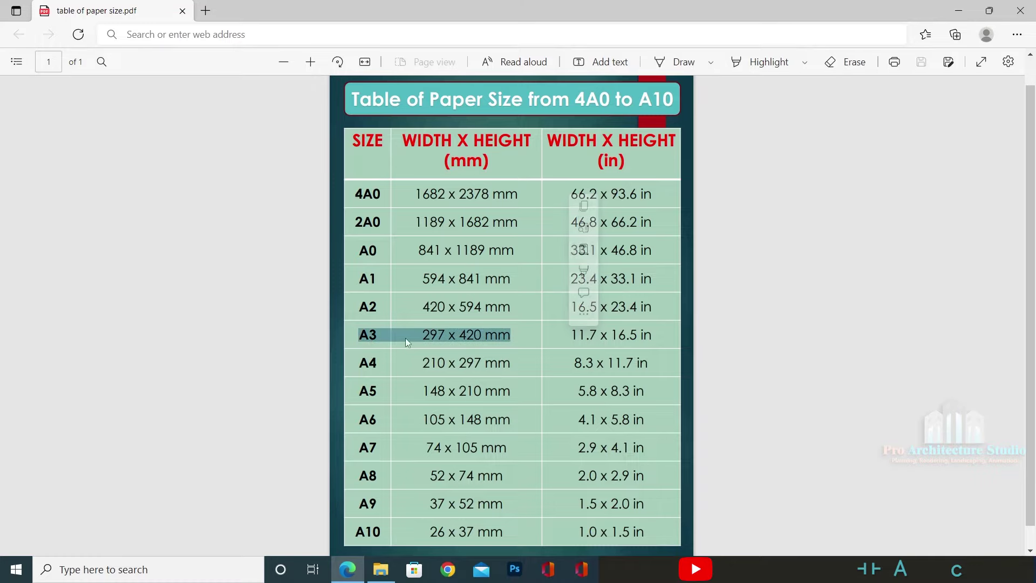
pyautogui.click(661, 344)
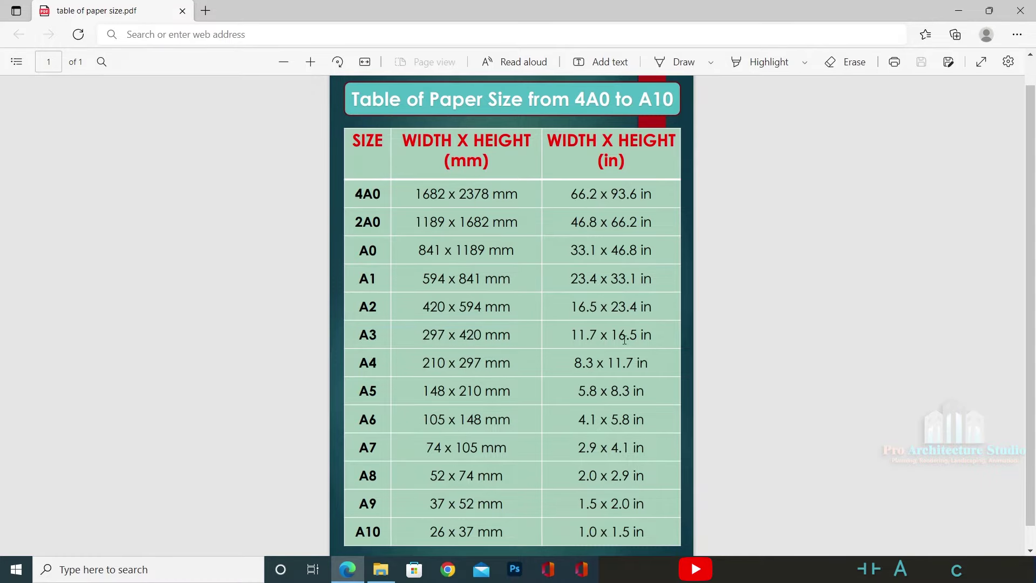
pyautogui.moveTo(611, 337); pyautogui.dragTo(651, 340)
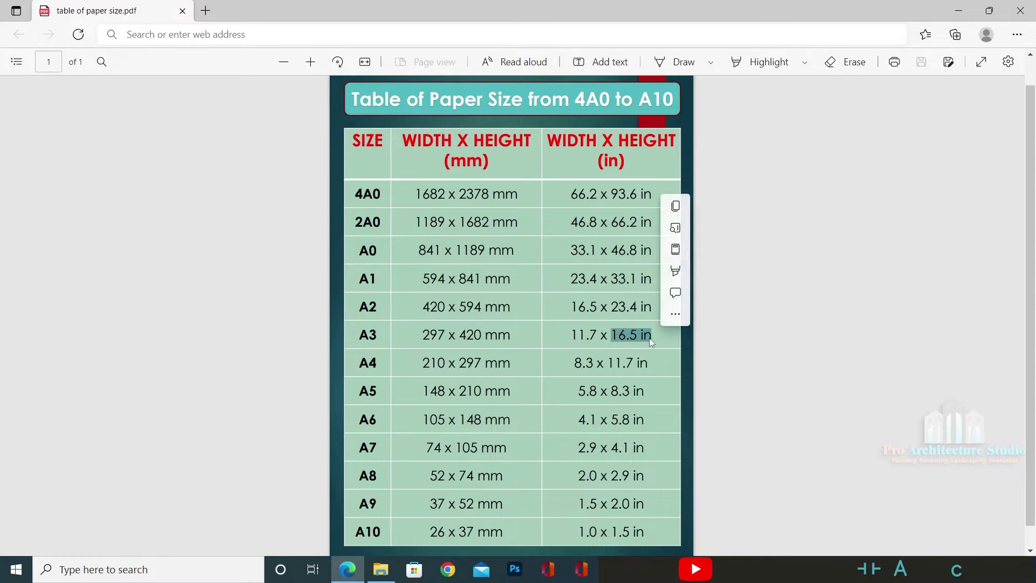
pyautogui.click(572, 338)
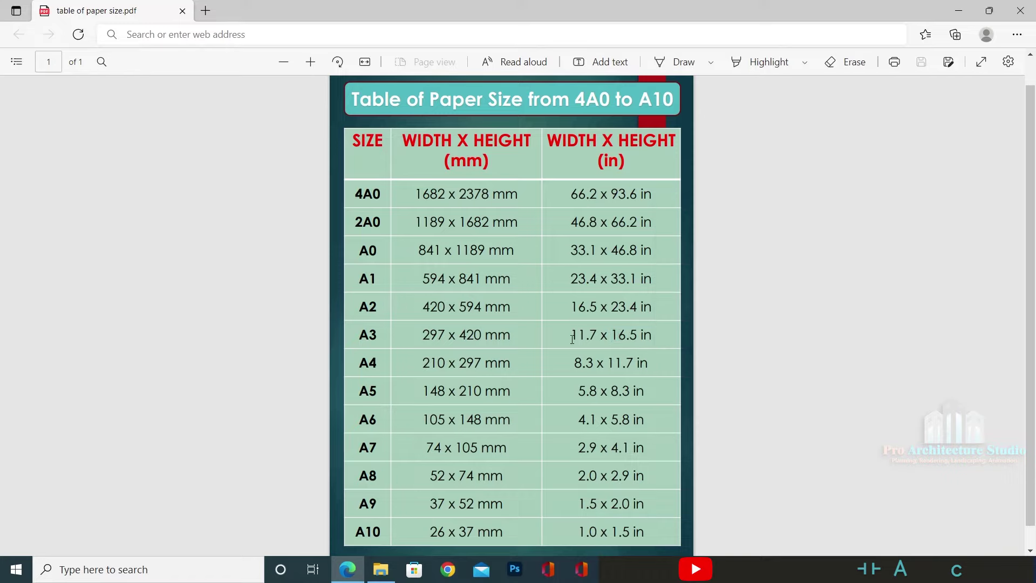
pyautogui.doubleClick(572, 339)
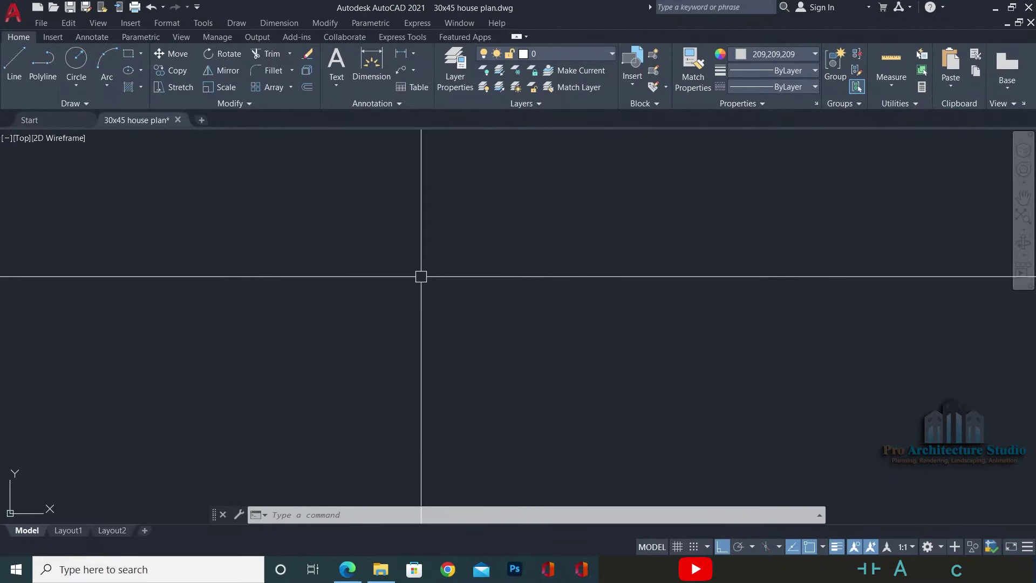
# Draw a 16.5 x 11.7 inch rectangle with RECTANG as the A3 sheet outline
pyautogui.write('RE')
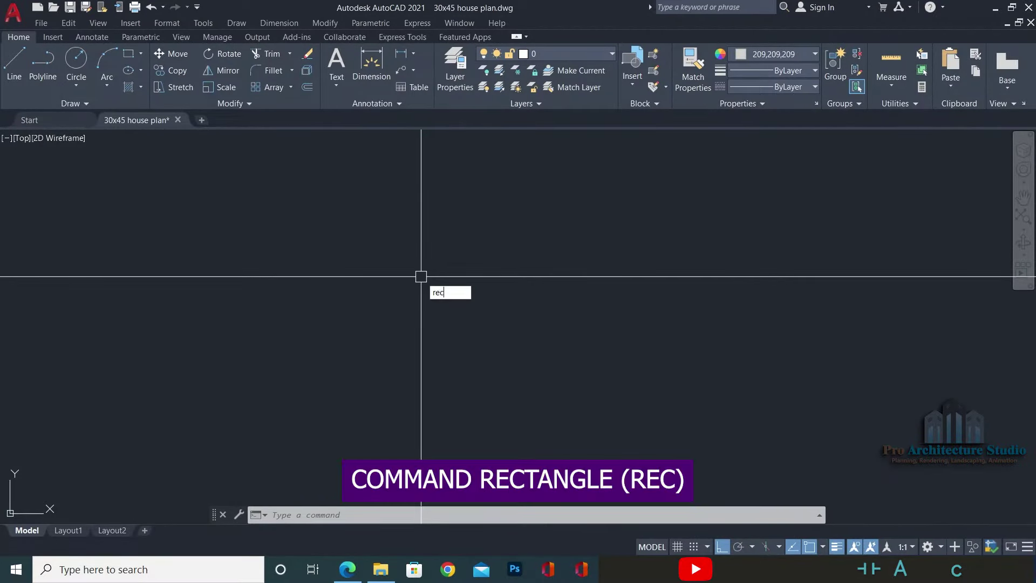
pyautogui.write('C')
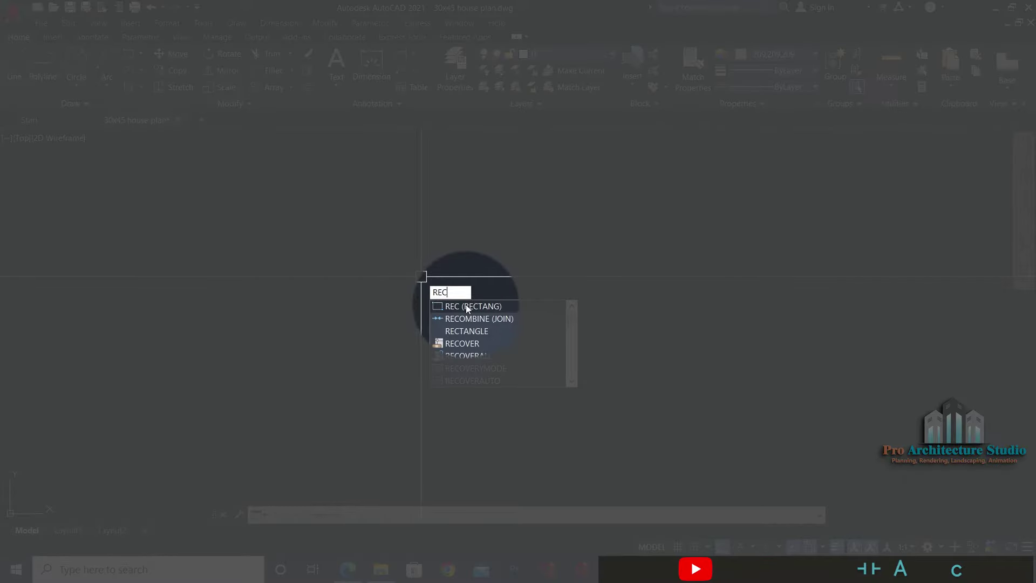
pyautogui.click(465, 304)
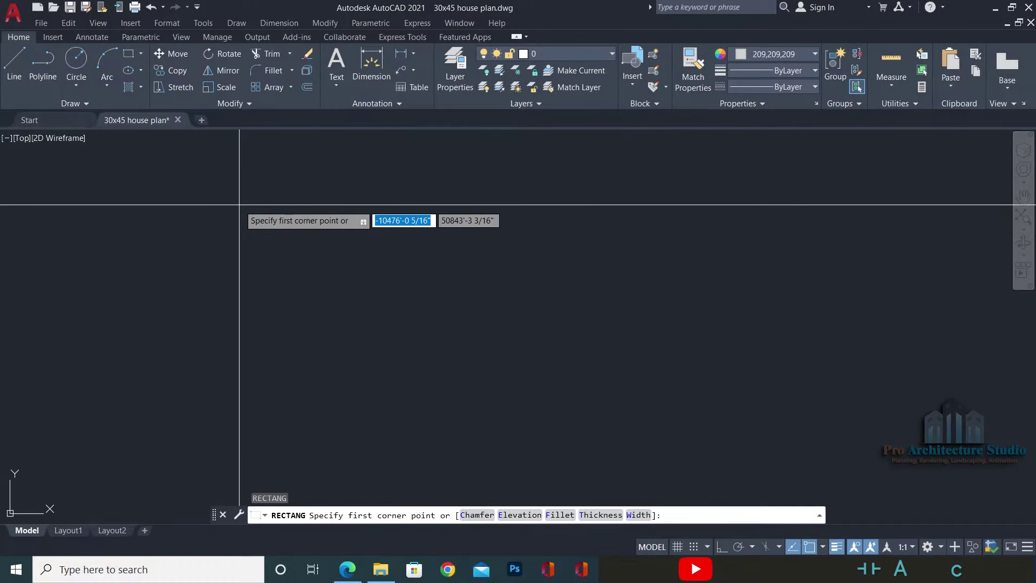
pyautogui.click(239, 205)
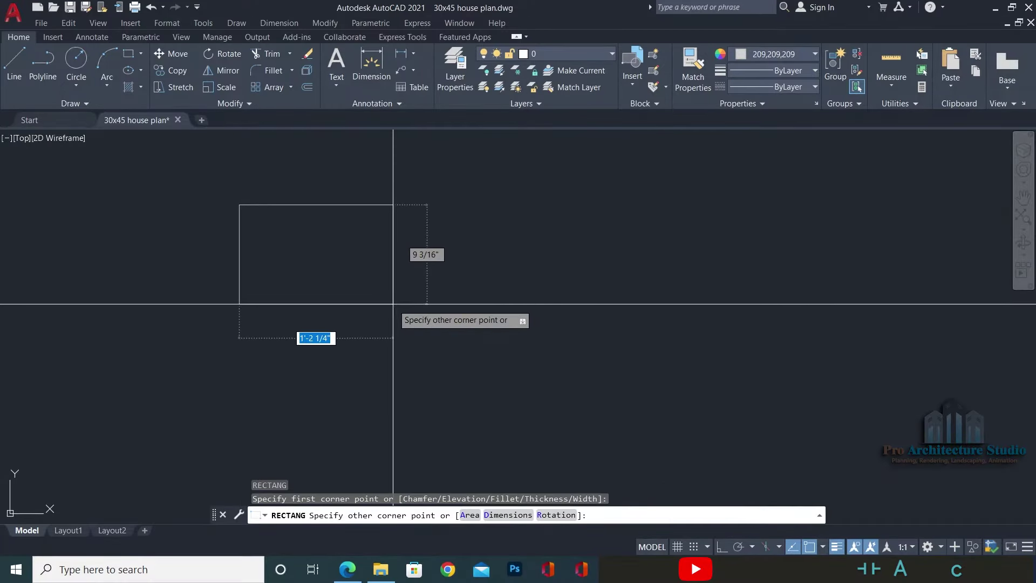
pyautogui.press('F8')
pyautogui.write('@')
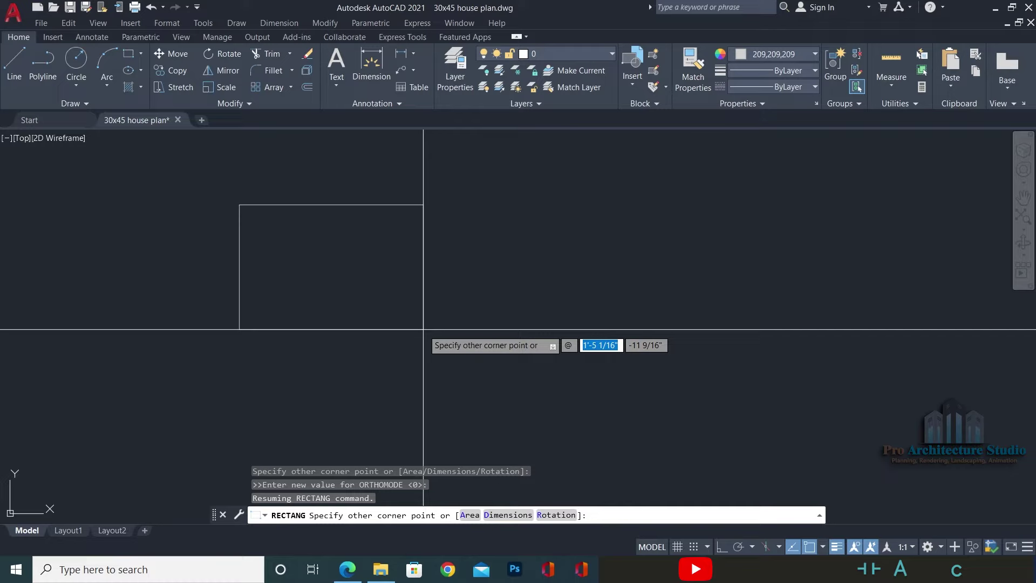
pyautogui.write('16')
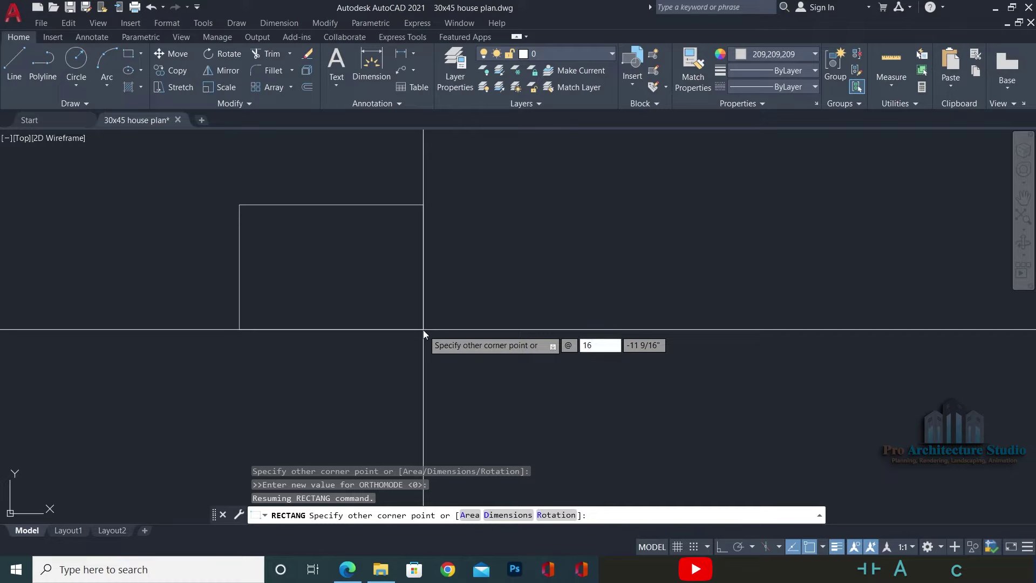
pyautogui.write('5')
pyautogui.press('Tab')
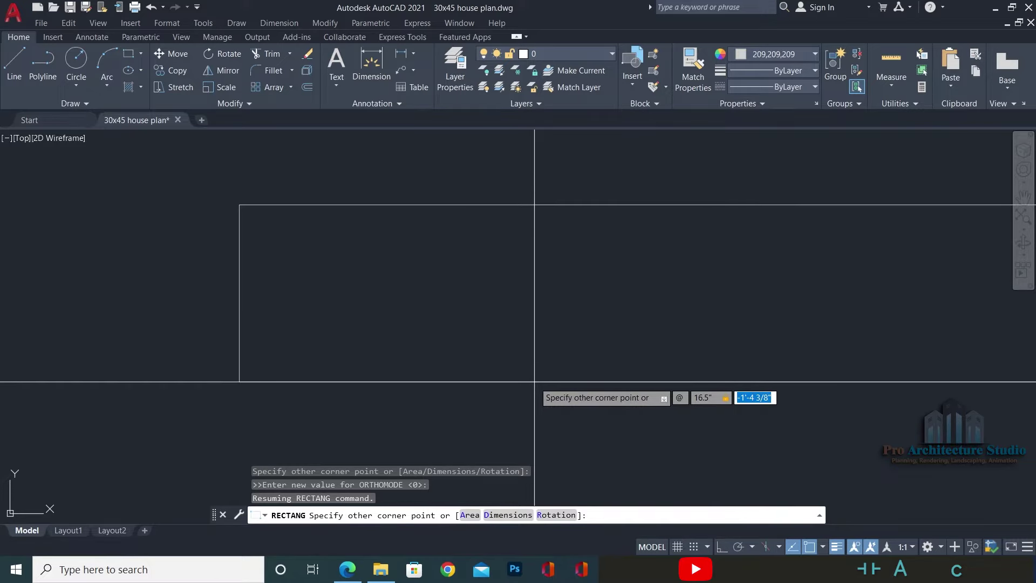
pyautogui.write('11')
pyautogui.write('.7')
pyautogui.press('Return')
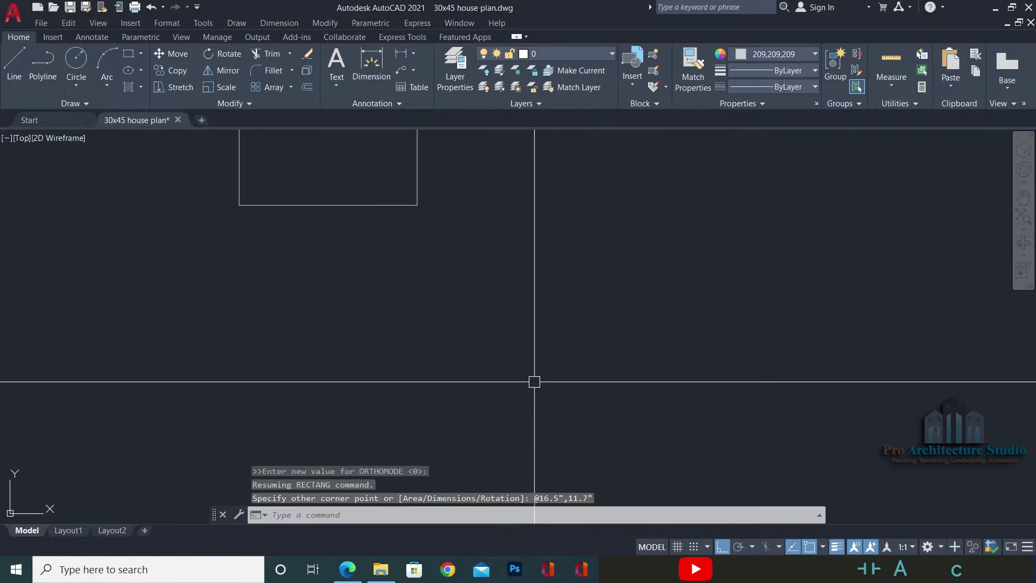
# Centre and zoom the view so the new A3 rectangle fills the screen
pyautogui.moveTo(534, 376); pyautogui.dragTo(660, 540, button='middle')
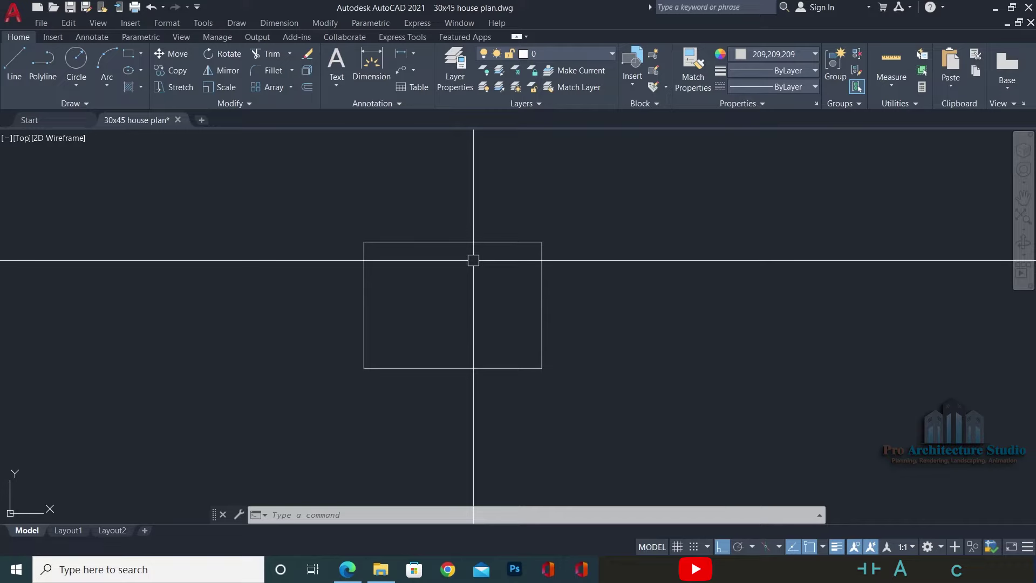
pyautogui.scroll(2, 473, 260)
pyautogui.scroll(2, 473, 260)
pyautogui.moveTo(529, 222); pyautogui.dragTo(505, 218, button='middle')
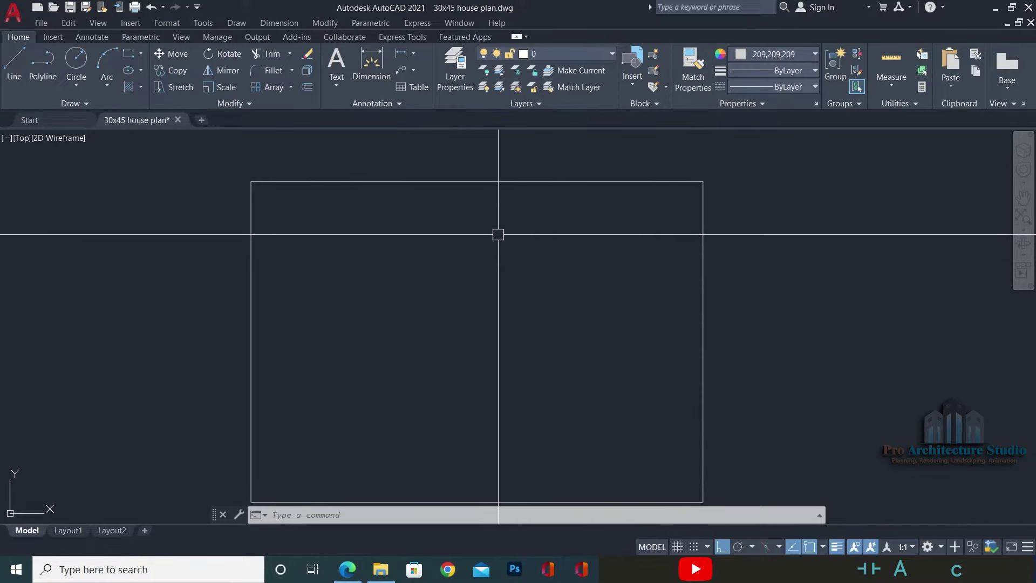
pyautogui.scroll(-1, 501, 200)
pyautogui.scroll(1, 471, 203)
pyautogui.press('Escape')
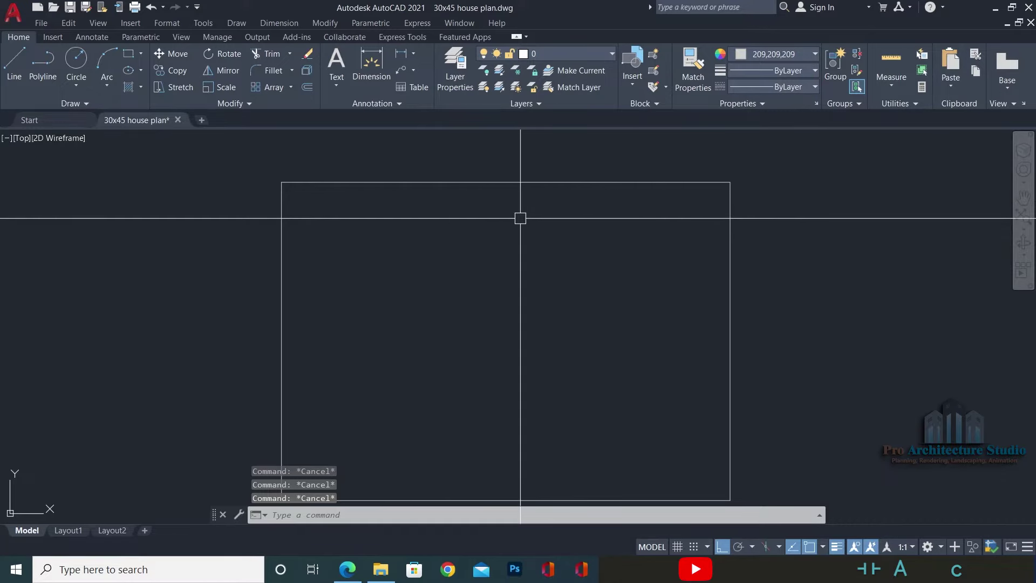
# Offset the rectangle through a picked point to form a double border
pyautogui.write('o')
pyautogui.press('Return')
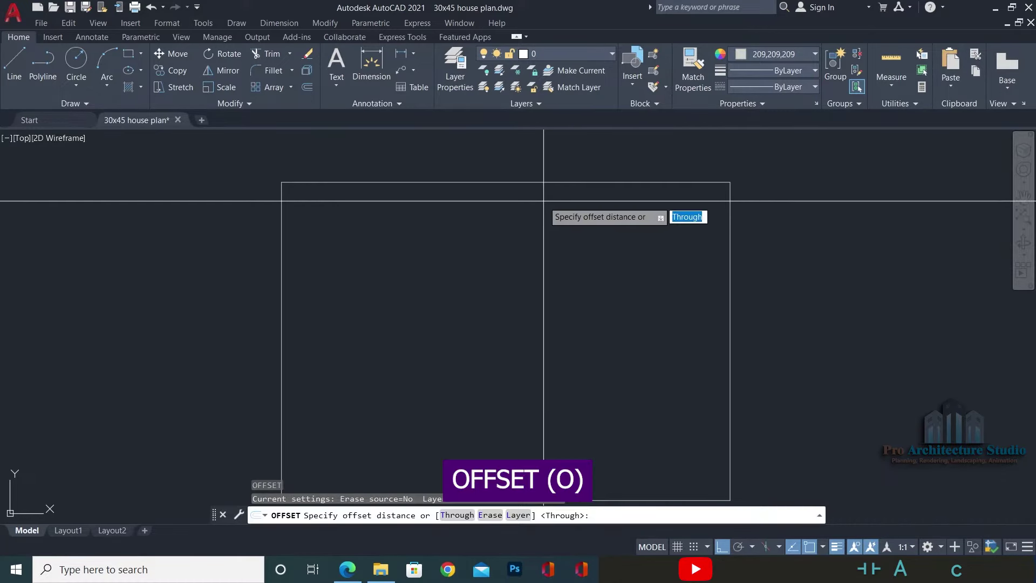
pyautogui.write('t')
pyautogui.press('Return')
pyautogui.scroll(5, 314, 189)
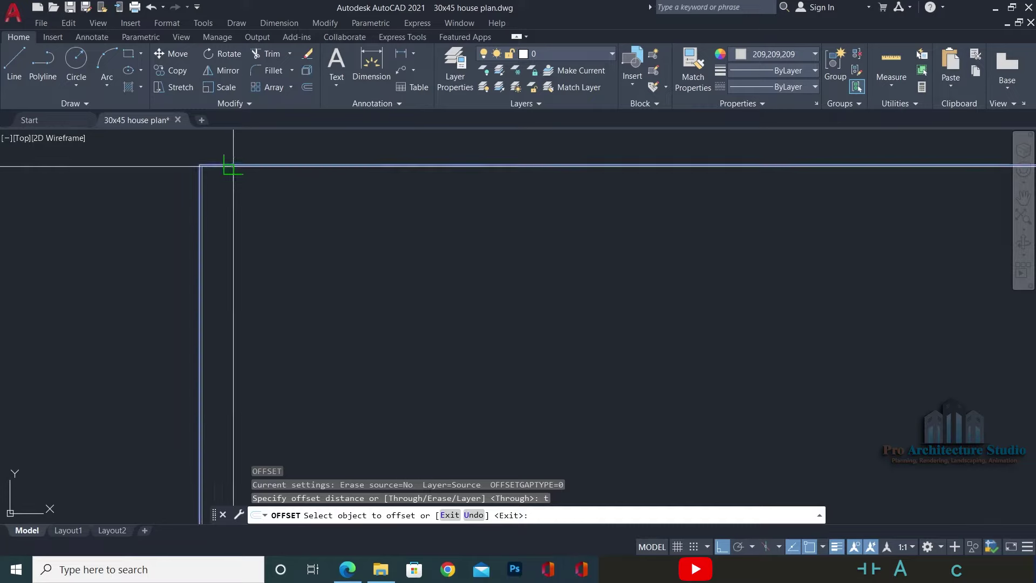
pyautogui.click(232, 165)
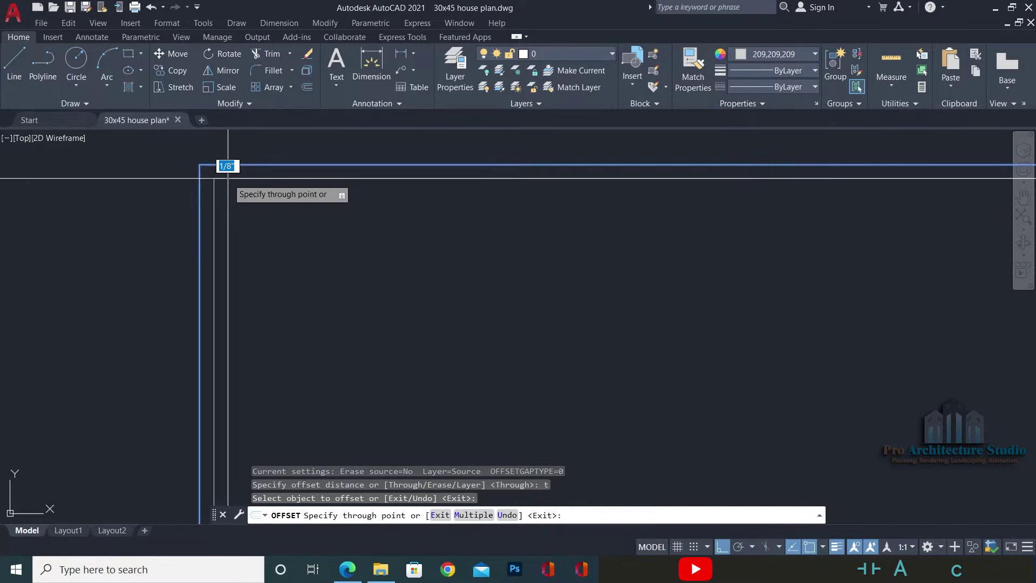
pyautogui.click(233, 179)
pyautogui.scroll(-5, 338, 209)
pyautogui.press('Escape')
pyautogui.press('Escape')
pyautogui.press('Escape')
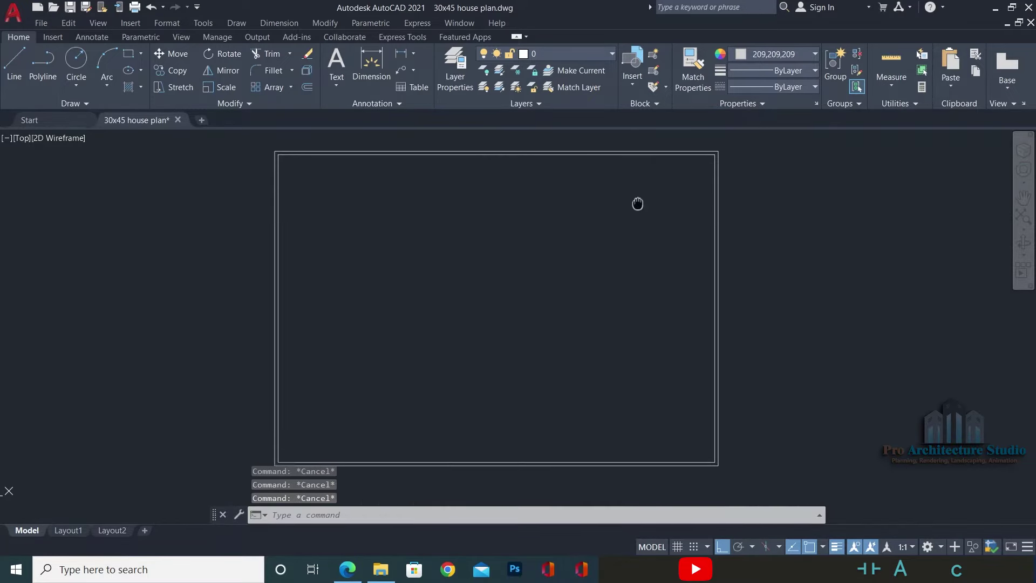
# Copy the long horizontal border line slightly lower after a cancelled construction line
pyautogui.scroll(5, 636, 183)
pyautogui.write('xl')
pyautogui.press('Return')
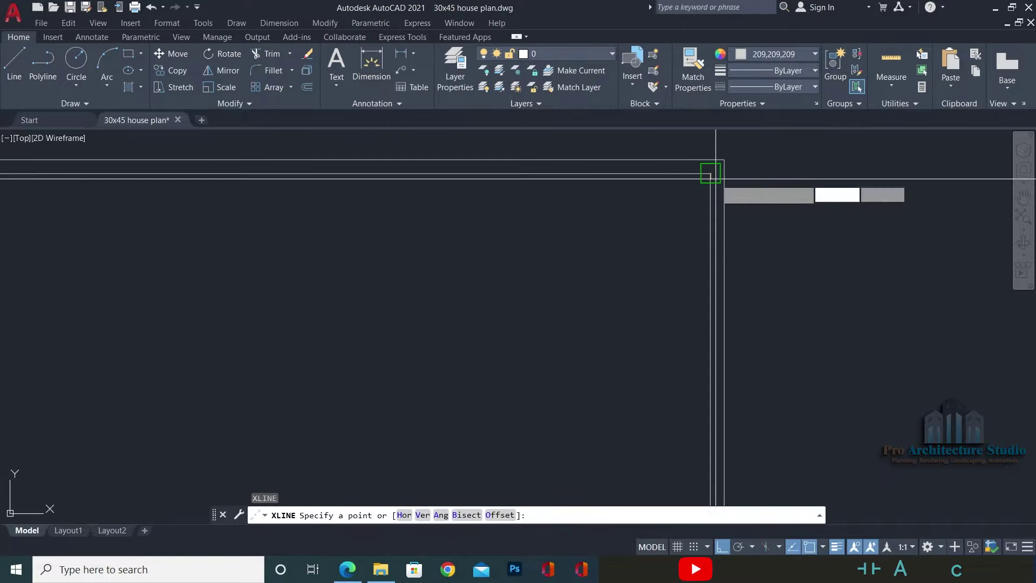
pyautogui.click(710, 173)
pyautogui.press('Escape')
pyautogui.press('Escape')
pyautogui.click(834, 156)
pyautogui.click(809, 231)
pyautogui.write('c')
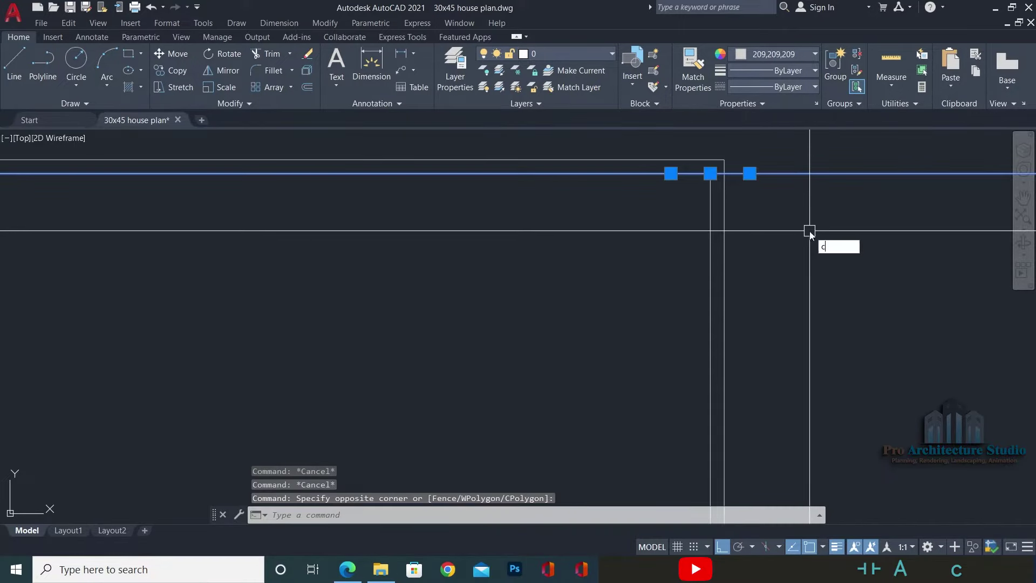
pyautogui.write('o')
pyautogui.press('Return')
pyautogui.click(562, 159)
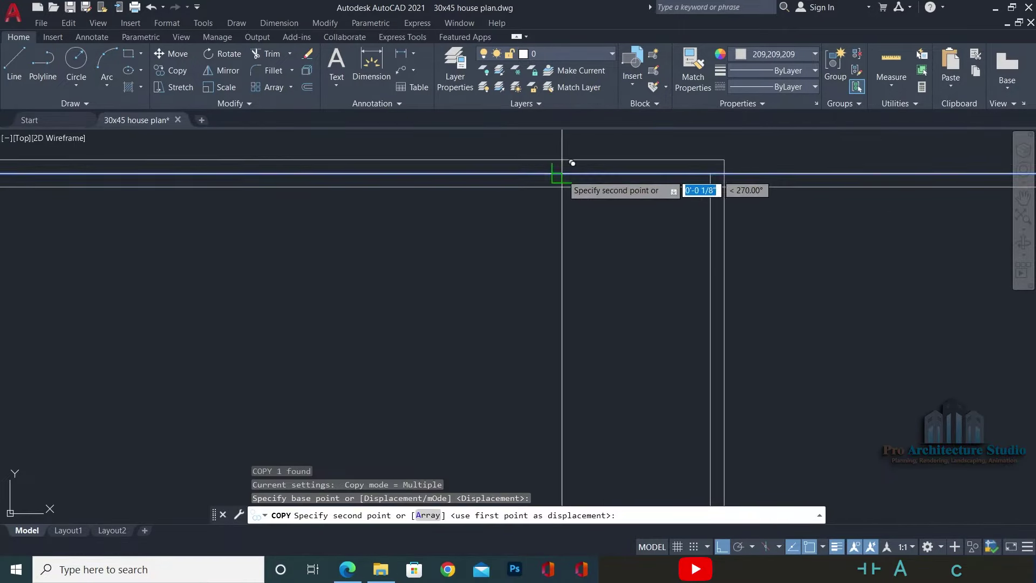
pyautogui.press('Return')
pyautogui.press('Escape')
pyautogui.press('Escape')
pyautogui.press('Escape')
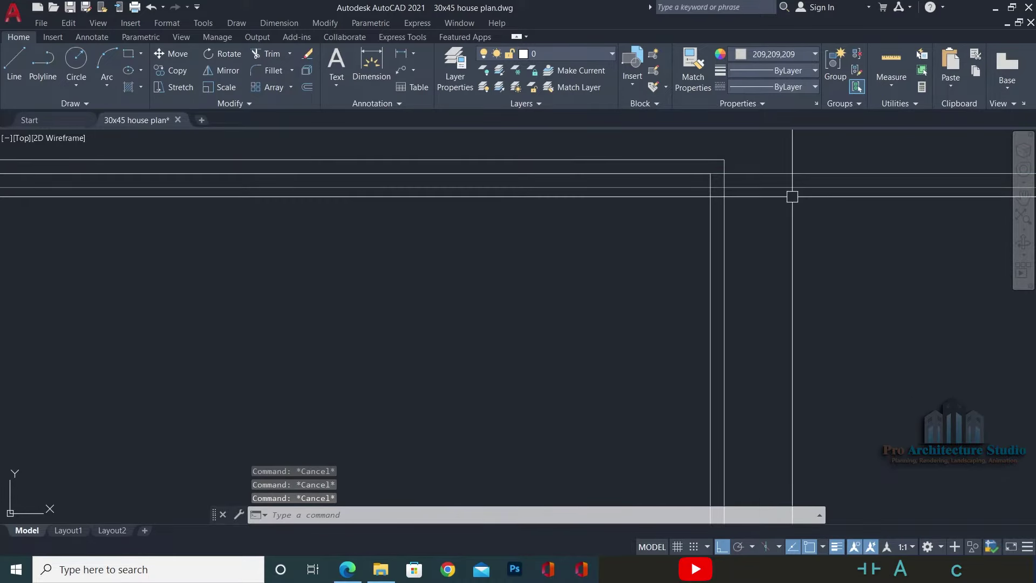
# Begin a through-point offset of the top border line, then cancel it
pyautogui.write('o')
pyautogui.press('Return')
pyautogui.write('t')
pyautogui.press('Return')
pyautogui.scroll(2, 571, 162)
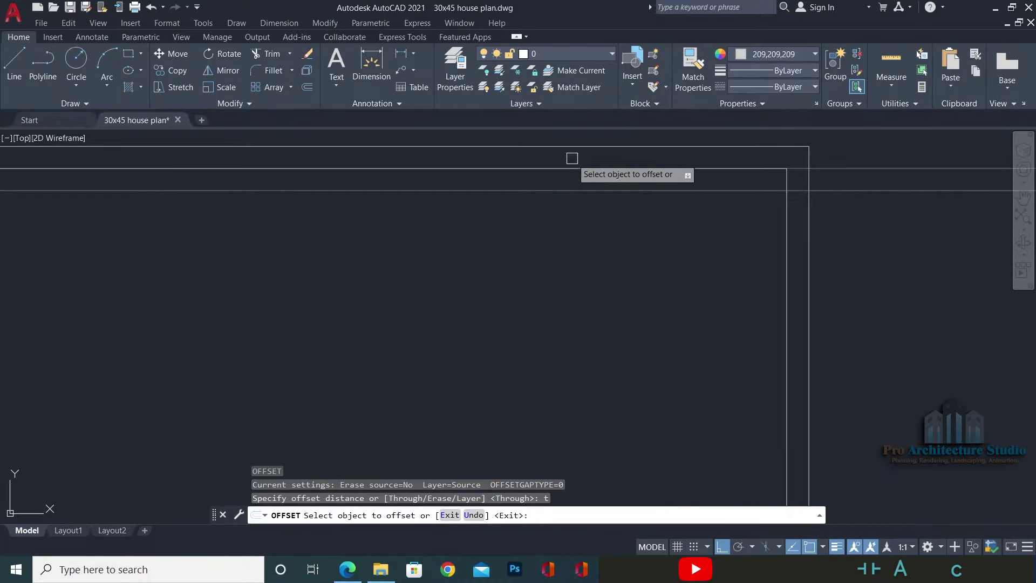
pyautogui.click(571, 146)
pyautogui.press('Escape')
pyautogui.press('Escape')
pyautogui.scroll(-1, 571, 168)
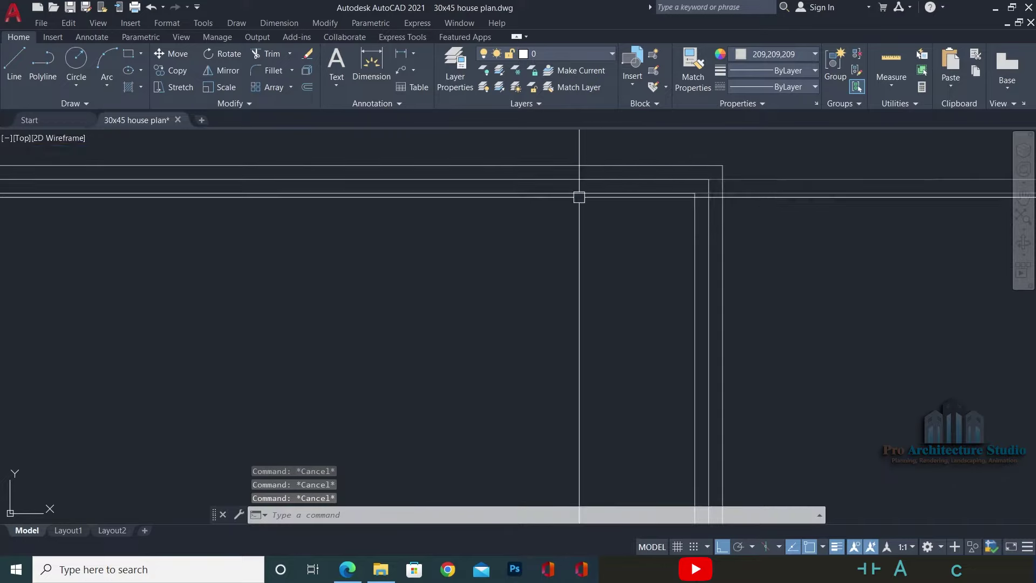
# Crossing-select the two extra top horizontal lines and erase them
pyautogui.click(925, 139)
pyautogui.click(885, 245)
pyautogui.write('e')
pyautogui.press('Return')
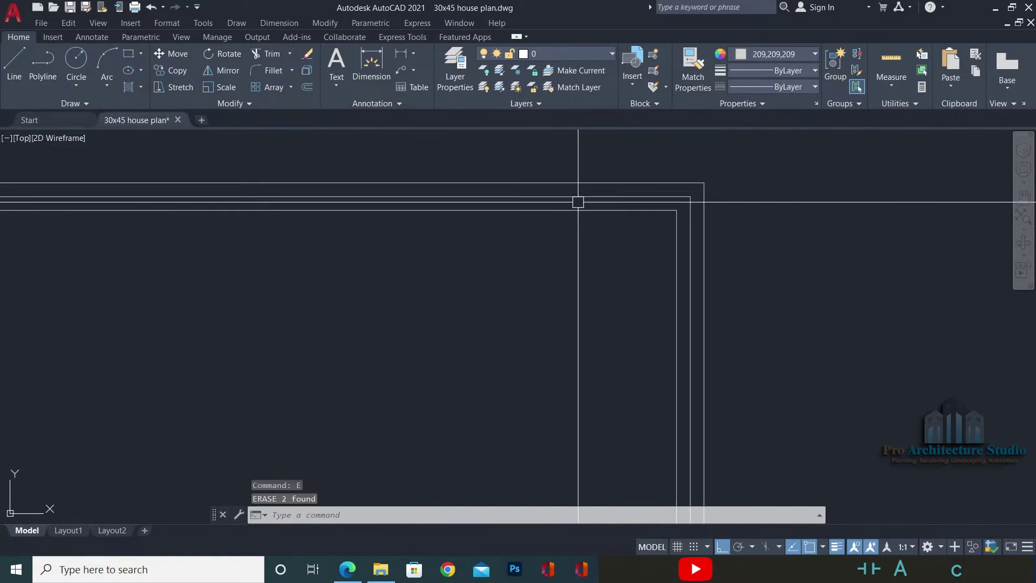
# Set the outer border polyline's global width to 1/16" in Properties, then deselect
pyautogui.rightClick(577, 195)
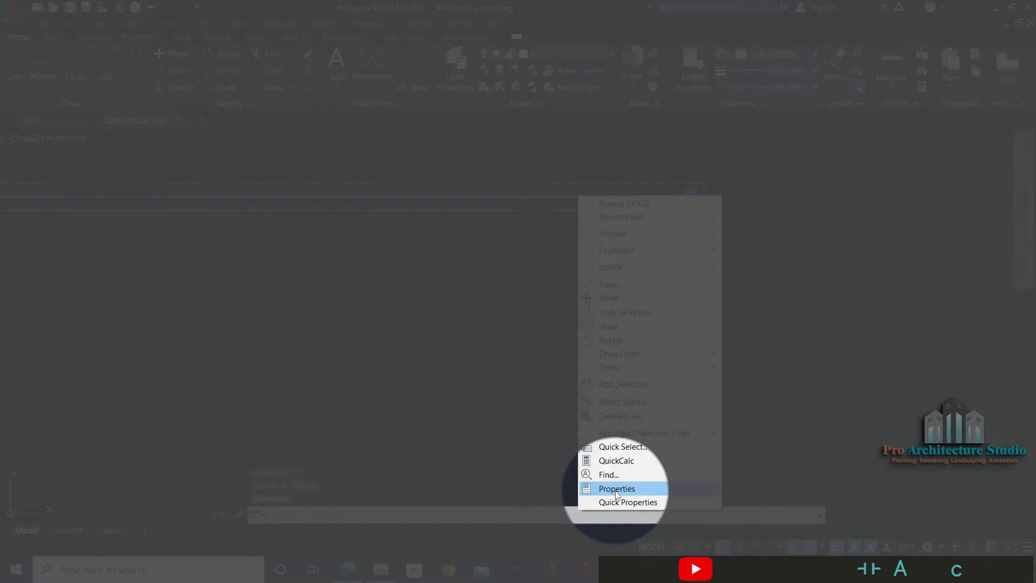
pyautogui.click(617, 488)
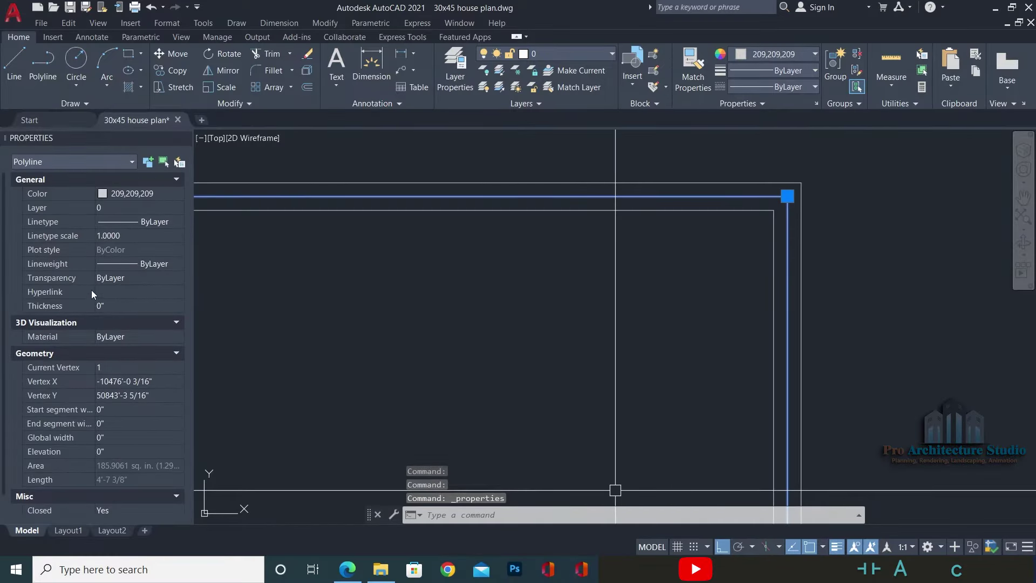
pyautogui.click(113, 438)
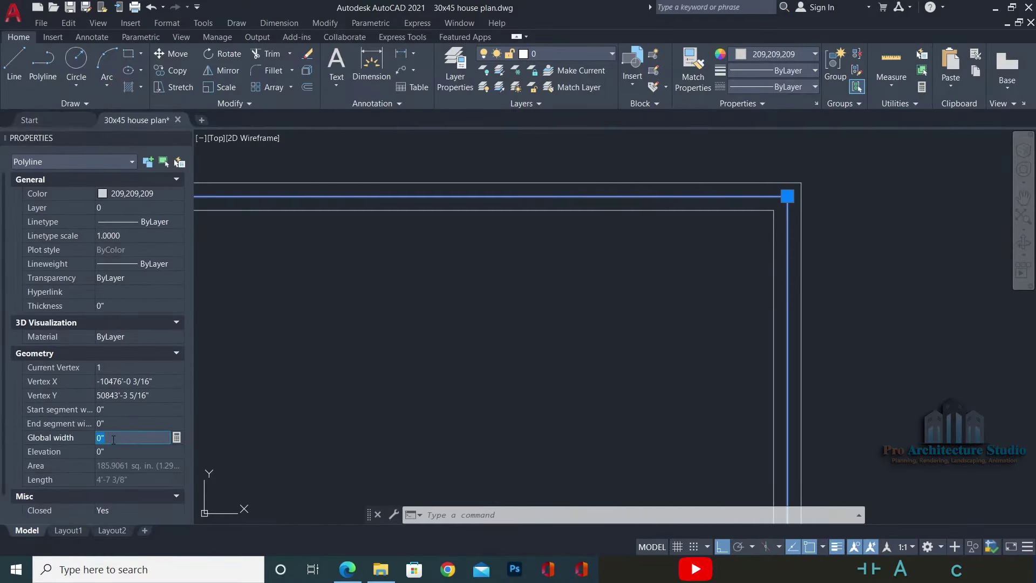
pyautogui.write('1/16')
pyautogui.press('Tab')
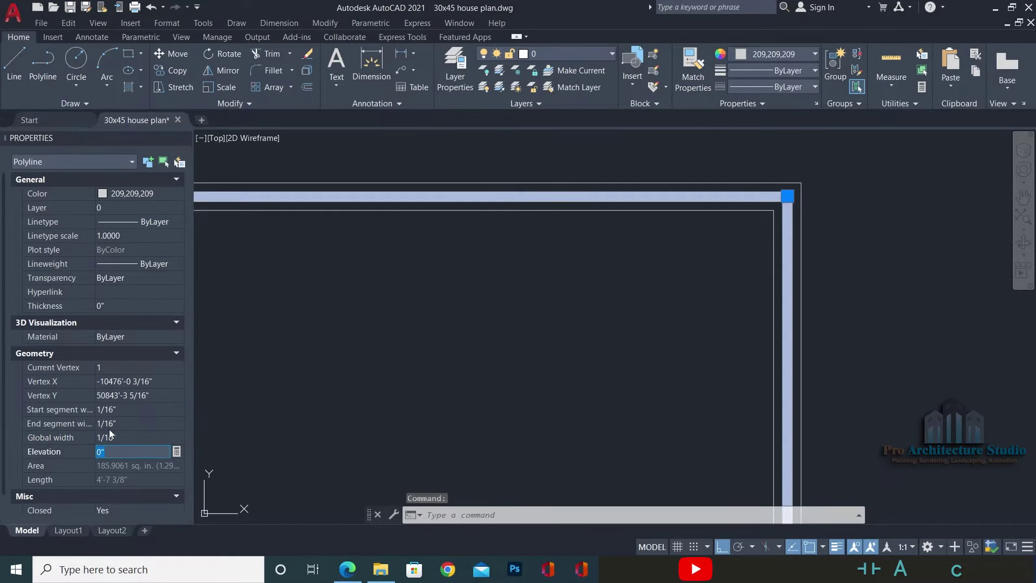
pyautogui.click(115, 435)
pyautogui.write('0')
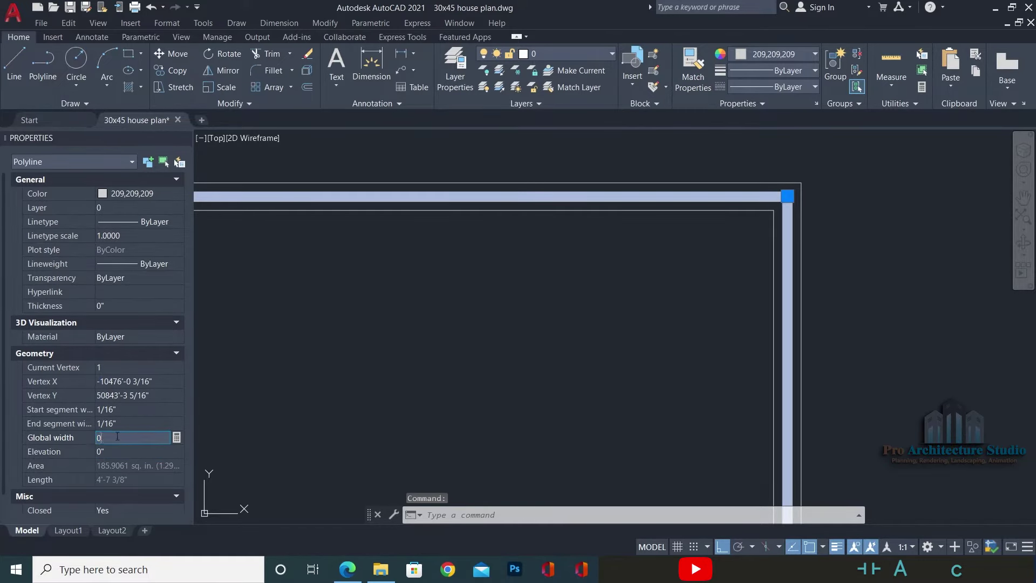
pyautogui.write('1/16')
pyautogui.press('Tab')
pyautogui.press('Escape')
pyautogui.press('Escape')
pyautogui.hotkey('ctrl', '1')
pyautogui.scroll(-2, 545, 221)
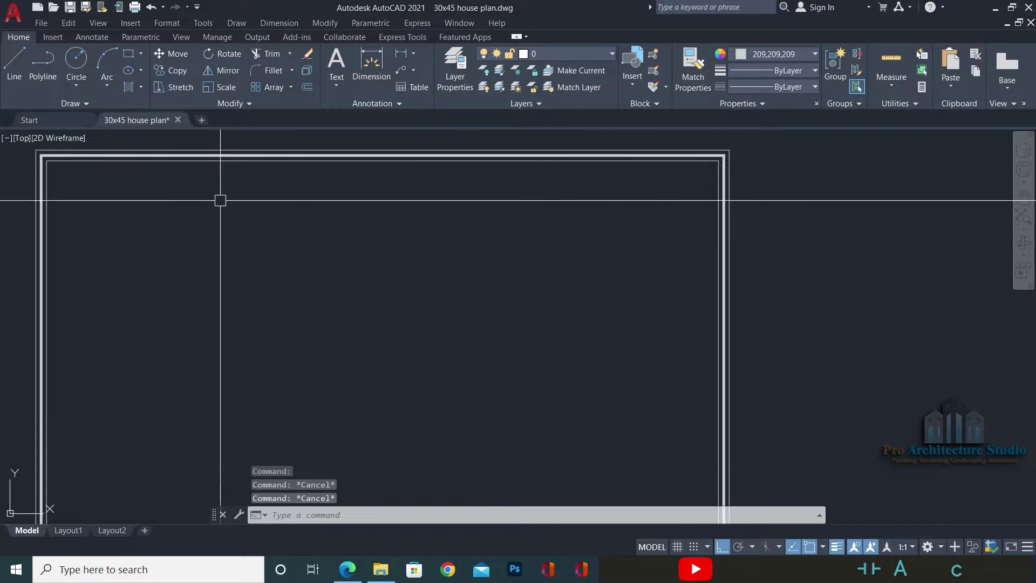
# Draw a vertical construction line near the border's right edge
pyautogui.scroll(-2, 383, 199)
pyautogui.press('Escape')
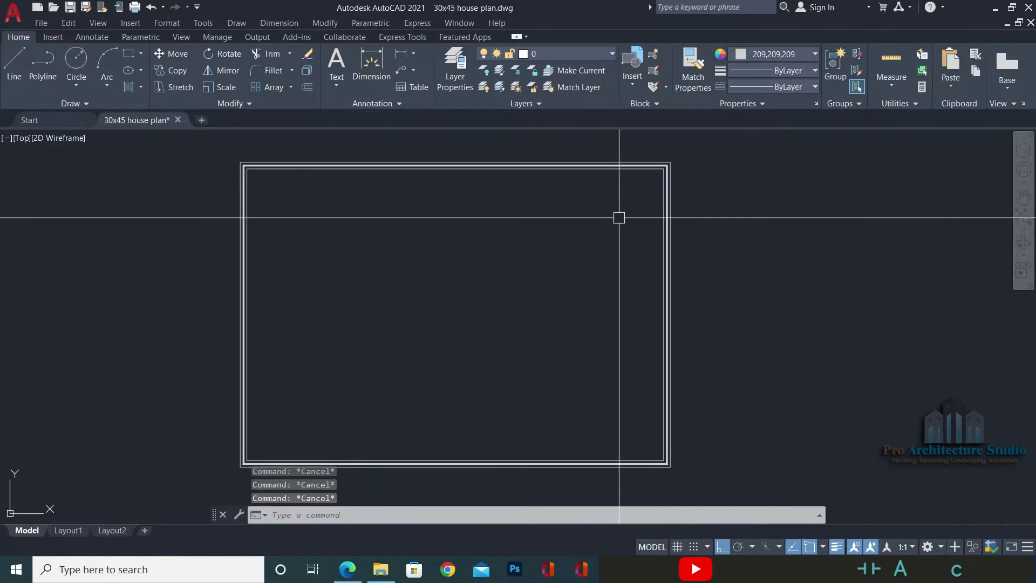
pyautogui.scroll(2, 636, 201)
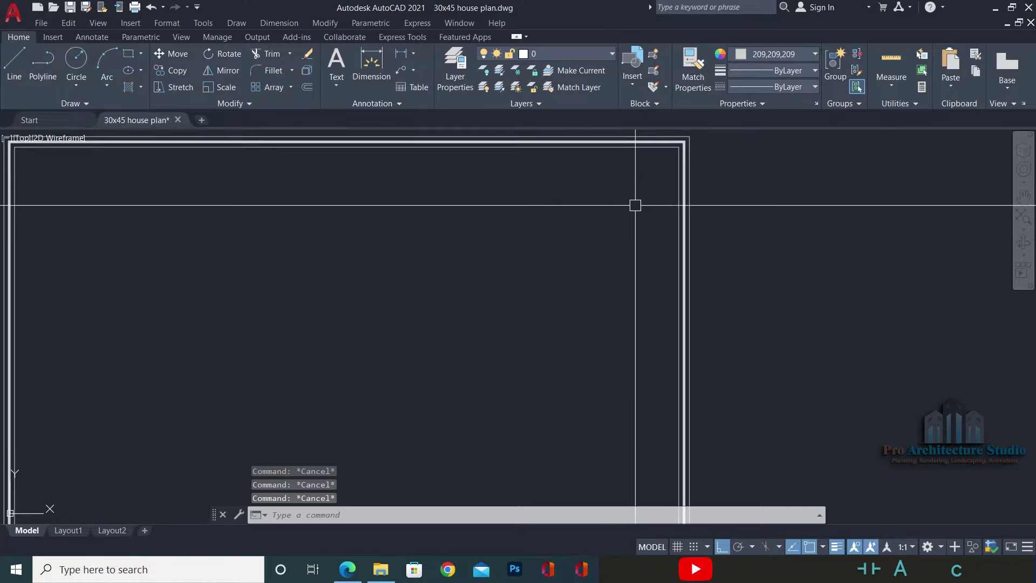
pyautogui.scroll(1, 638, 218)
pyautogui.write('xl')
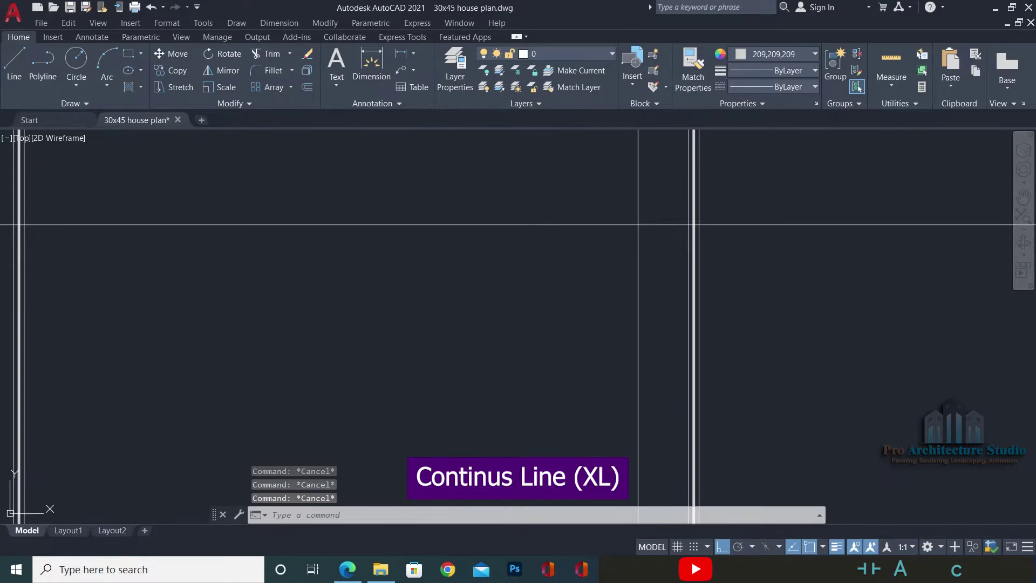
pyautogui.press('Return')
pyautogui.scroll(-3, 639, 223)
pyautogui.click(670, 232)
pyautogui.moveTo(670, 232); pyautogui.dragTo(645, 330, button='middle')
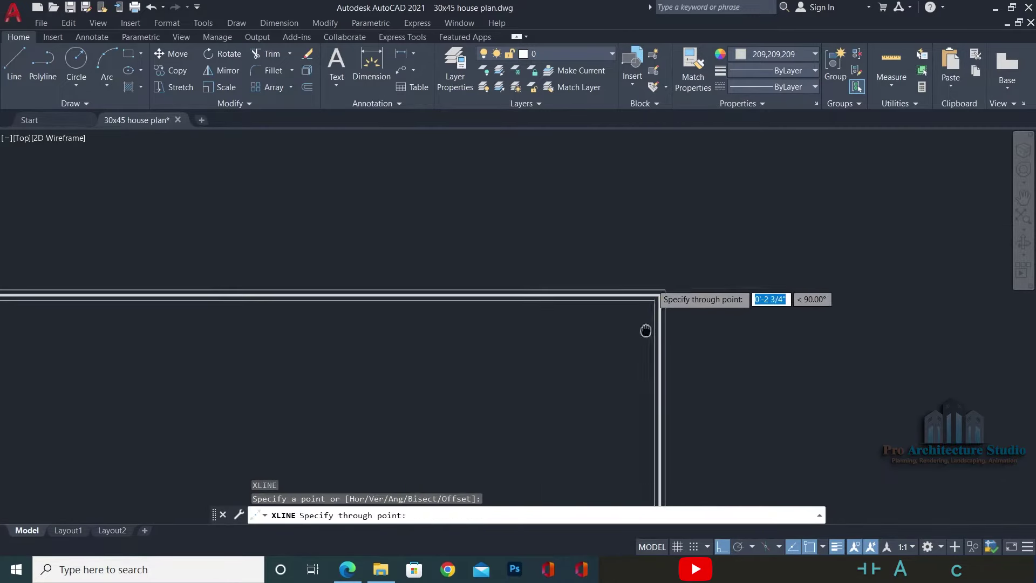
pyautogui.click(646, 331)
pyautogui.press('Escape')
pyautogui.press('Escape')
pyautogui.scroll(-3, 689, 209)
pyautogui.moveTo(689, 209); pyautogui.dragTo(652, 244, button='middle')
pyautogui.press('Escape')
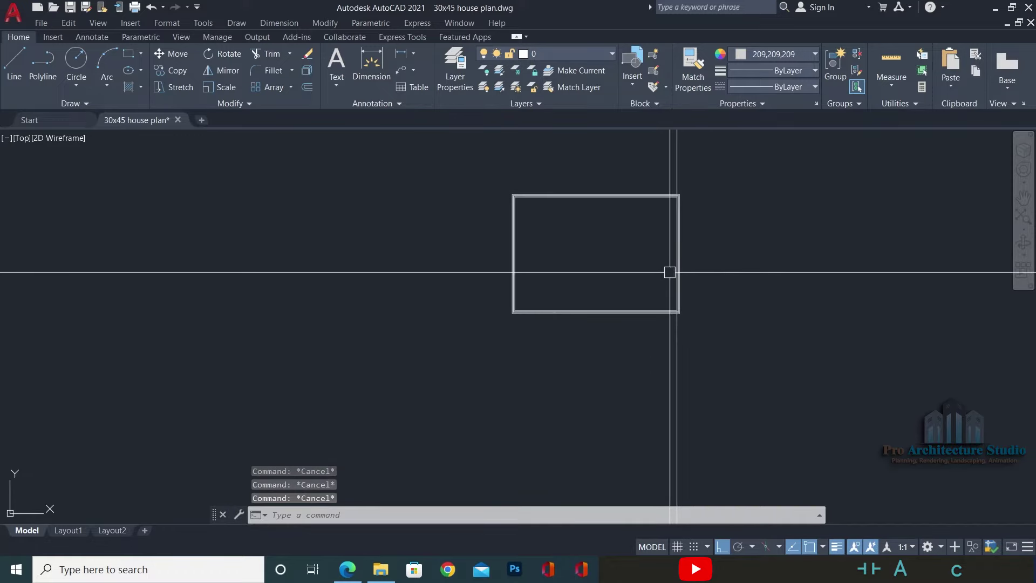
pyautogui.scroll(2, 669, 273)
# Offset the right vertical border line through a picked point
pyautogui.write('o')
pyautogui.press('Return')
pyautogui.write('t')
pyautogui.press('Return')
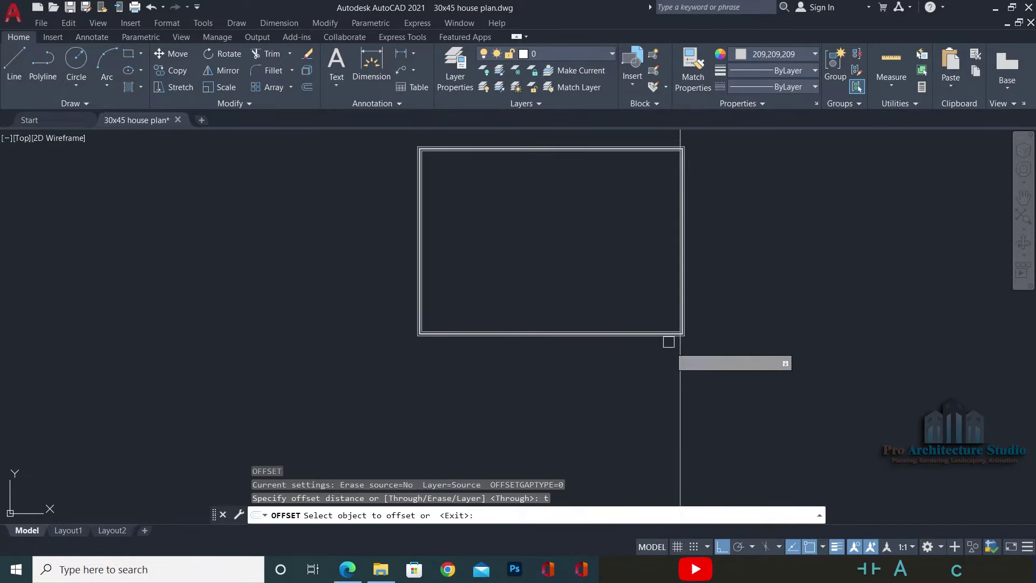
pyautogui.scroll(2, 669, 342)
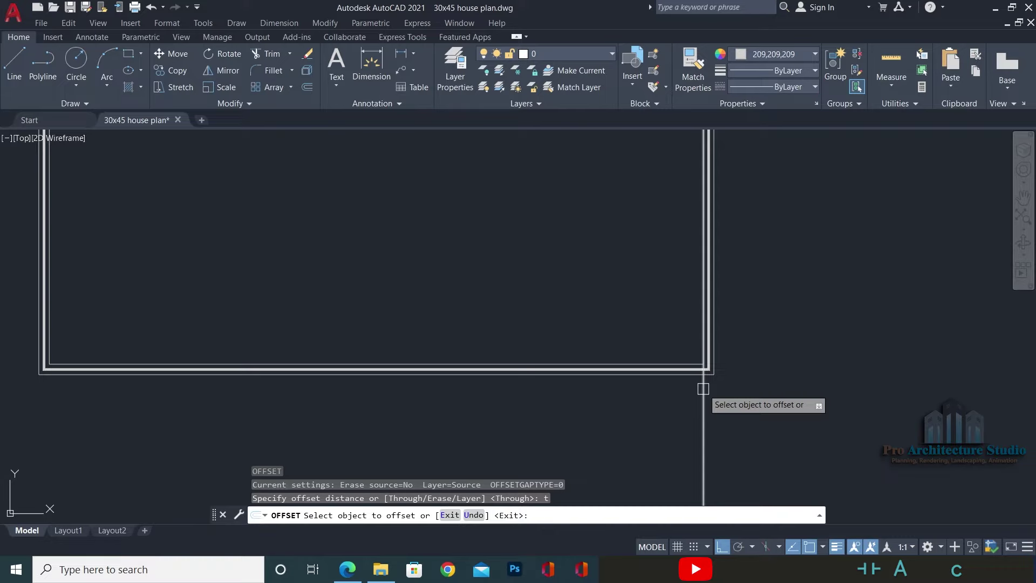
pyautogui.moveTo(597, 301); pyautogui.dragTo(587, 393, button='middle')
pyautogui.scroll(-2, 601, 356)
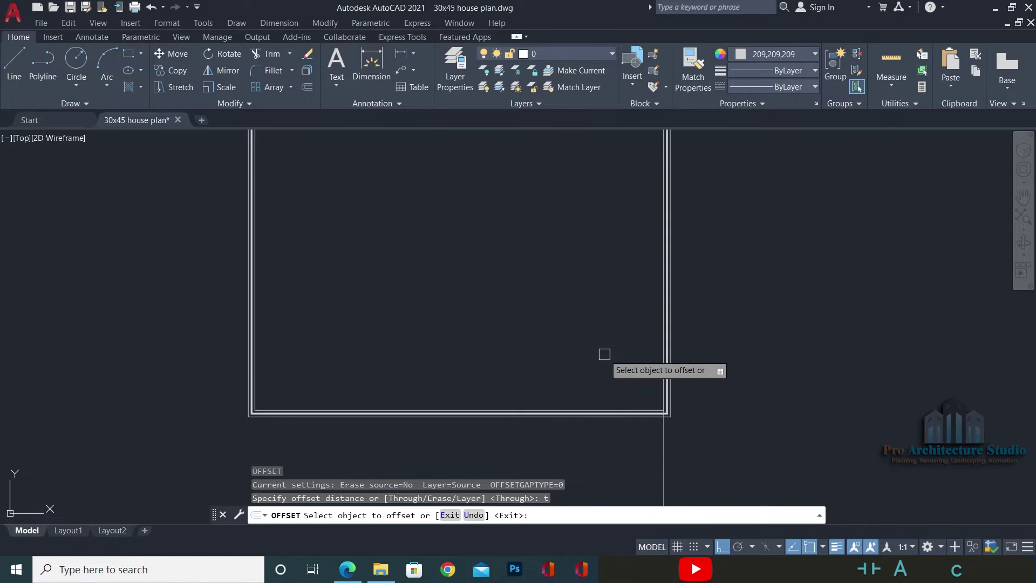
pyautogui.moveTo(608, 345); pyautogui.dragTo(608, 347, button='middle')
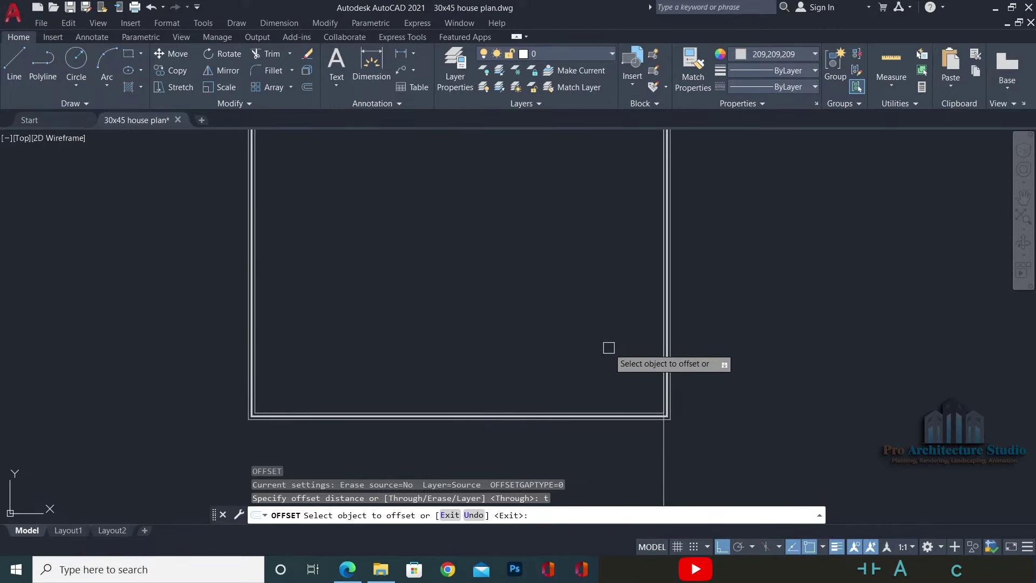
pyautogui.scroll(2, 642, 399)
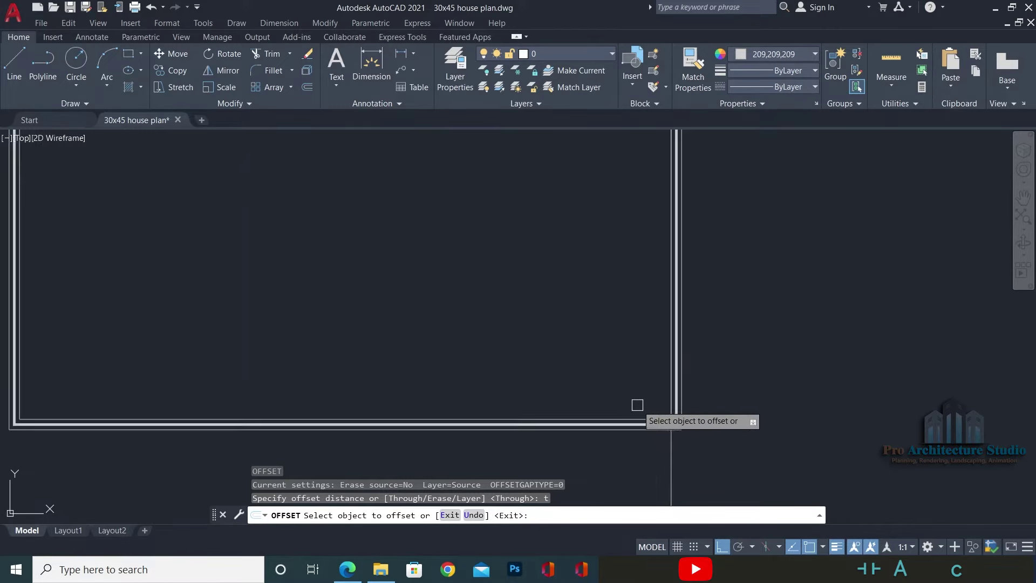
pyautogui.scroll(-2, 656, 372)
pyautogui.scroll(2, 652, 365)
pyautogui.click(664, 387)
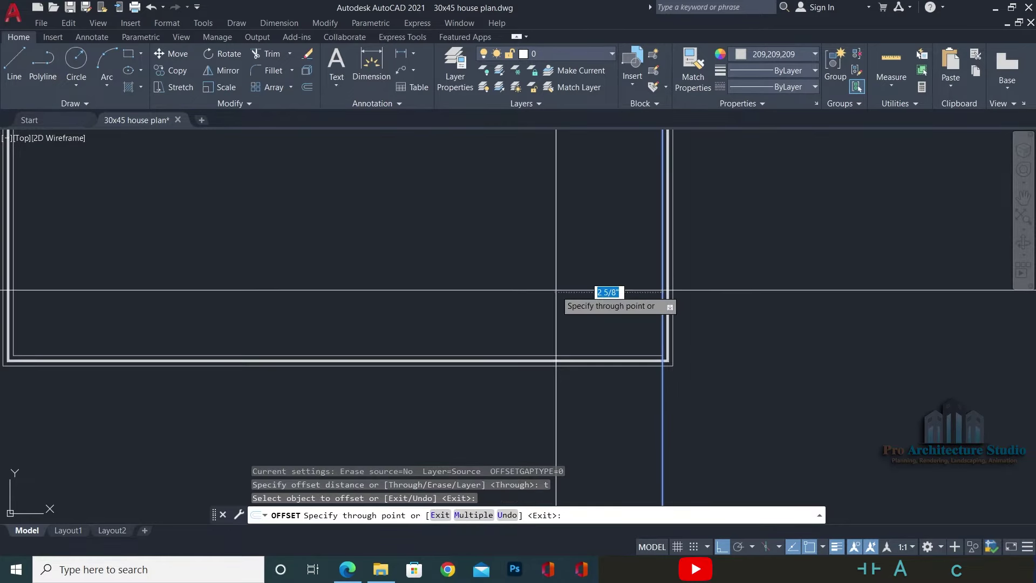
pyautogui.moveTo(527, 279); pyautogui.dragTo(599, 390, button='middle')
pyautogui.scroll(-2, 599, 389)
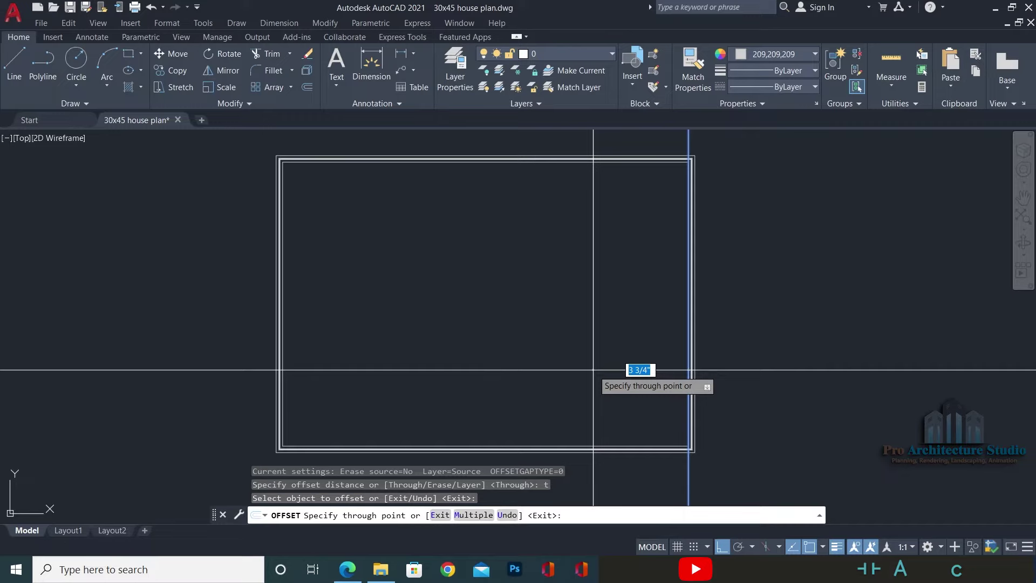
pyautogui.press('Escape')
pyautogui.press('Escape')
pyautogui.moveTo(636, 359); pyautogui.dragTo(689, 232, button='middle')
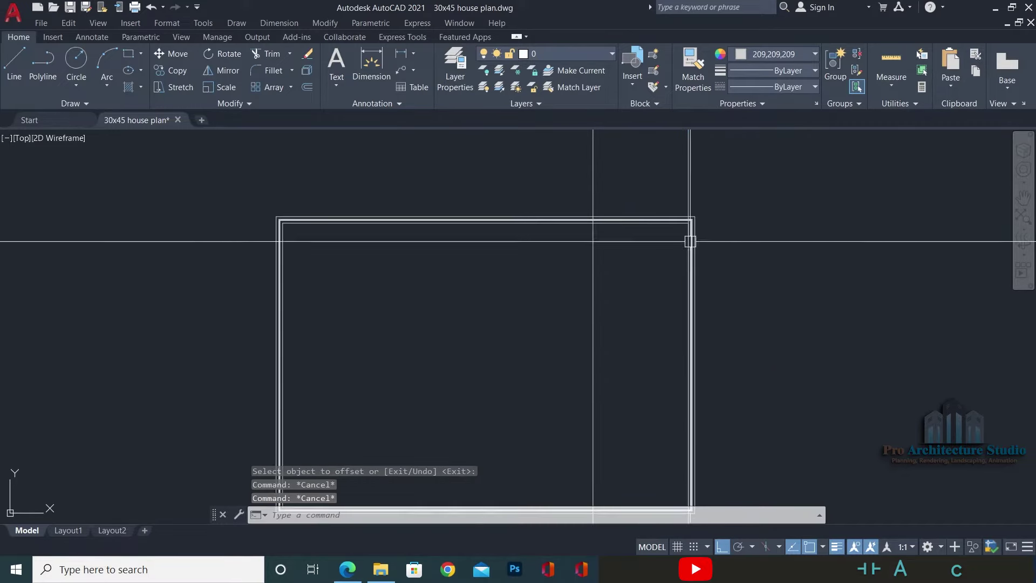
pyautogui.click(688, 232)
pyautogui.press('Escape')
# Start trimming the divider lines, then cancel the trim
pyautogui.scroll(3, 599, 237)
pyautogui.scroll(2, 580, 227)
pyautogui.write('tr')
pyautogui.press('Return')
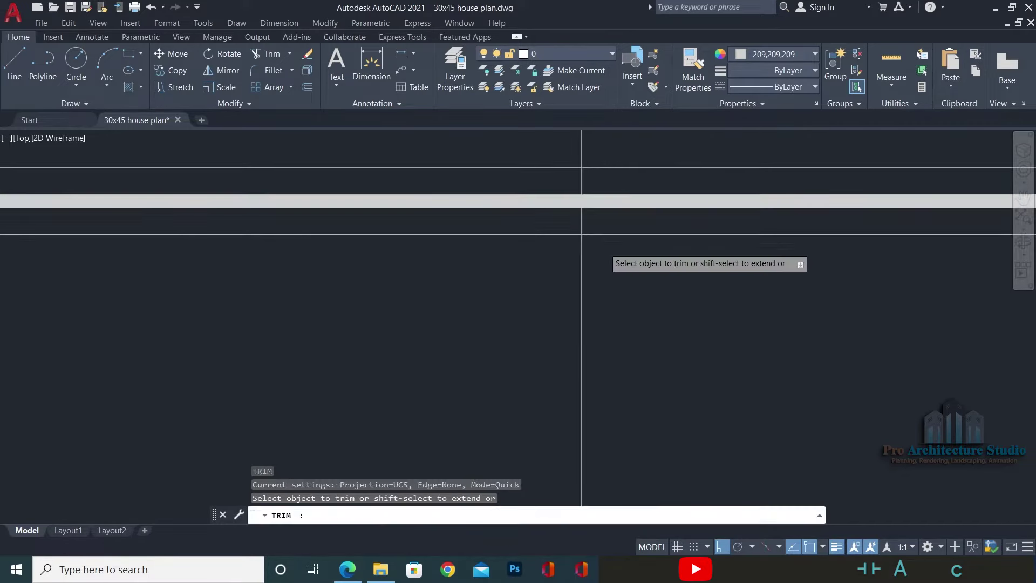
pyautogui.scroll(-5, 577, 222)
pyautogui.scroll(5, 509, 338)
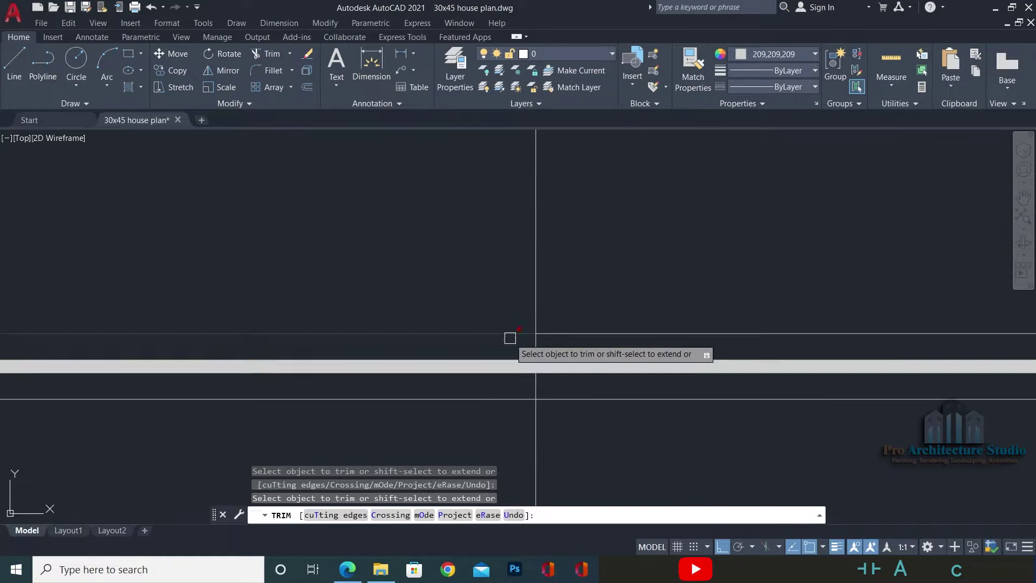
pyautogui.press('Escape')
pyautogui.scroll(-3, 537, 323)
# Erase the stray vertical line, leaving one divider near the right edge
pyautogui.click(537, 334)
pyautogui.write('e')
pyautogui.press('Return')
pyautogui.scroll(-3, 513, 313)
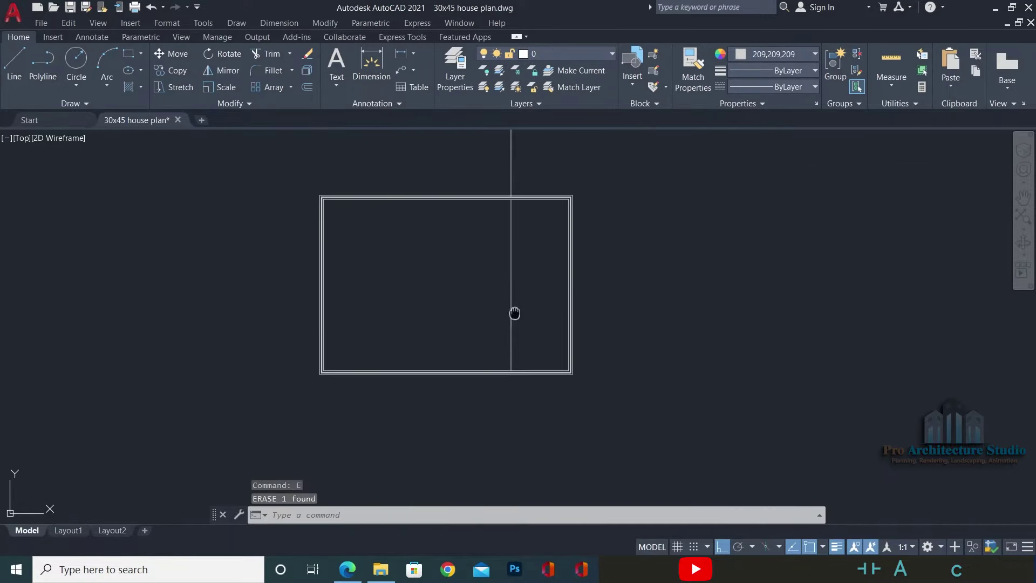
pyautogui.scroll(3, 550, 286)
pyautogui.click(504, 302)
pyautogui.press('Escape')
pyautogui.press('Escape')
pyautogui.press('Escape')
pyautogui.moveTo(470, 301)
pyautogui.mouseDown(button='middle')
pyautogui.moveTo(500, 241)
pyautogui.moveTo(548, 217)
pyautogui.mouseUp(button='middle')
pyautogui.scroll(2, 559, 205)
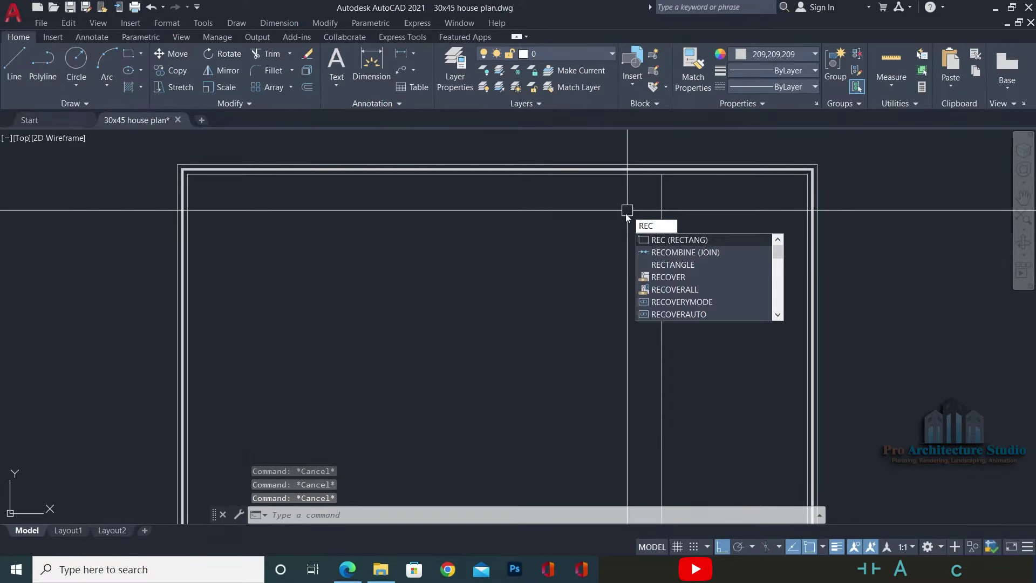
# Start two rectangles near the border and cancel both, leaving the drawing unchanged
pyautogui.press('Return')
pyautogui.scroll(1, 626, 210)
pyautogui.click(701, 168)
pyautogui.scroll(-1, 480, 239)
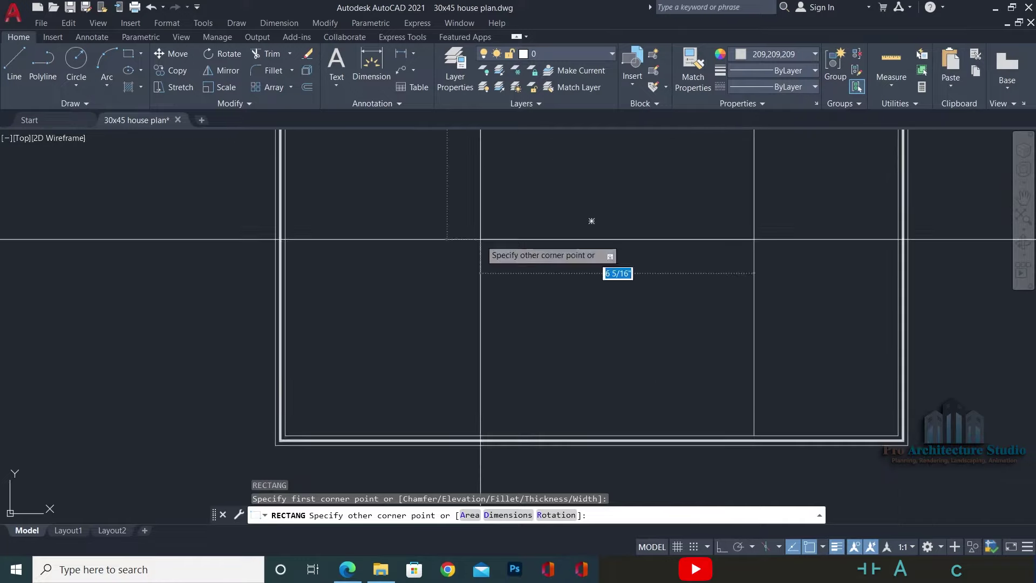
pyautogui.scroll(1, 480, 239)
pyautogui.press('Escape')
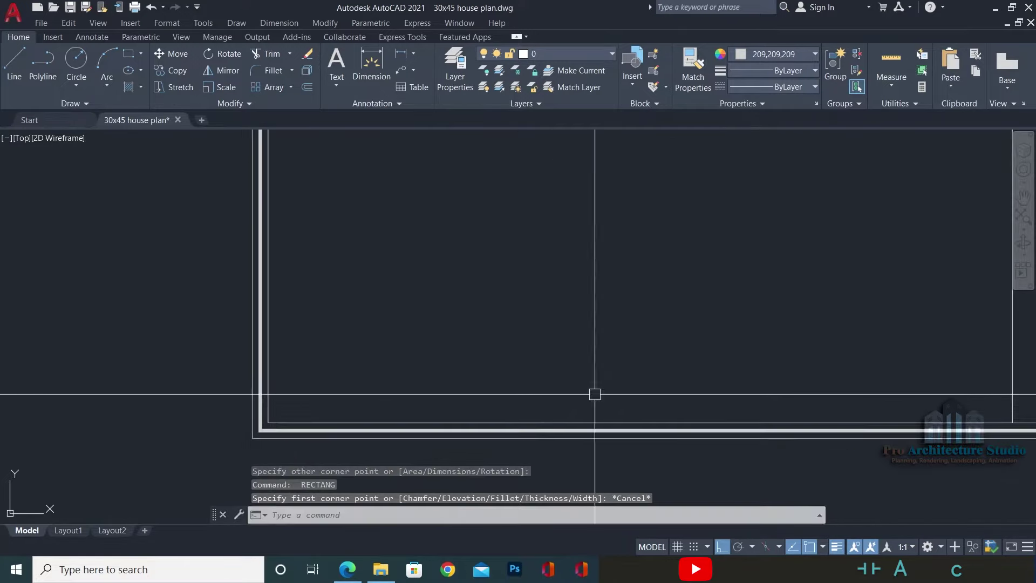
pyautogui.press('Return')
pyautogui.click(584, 426)
pyautogui.scroll(-3, 585, 393)
pyautogui.moveTo(585, 393); pyautogui.dragTo(640, 317, button='middle')
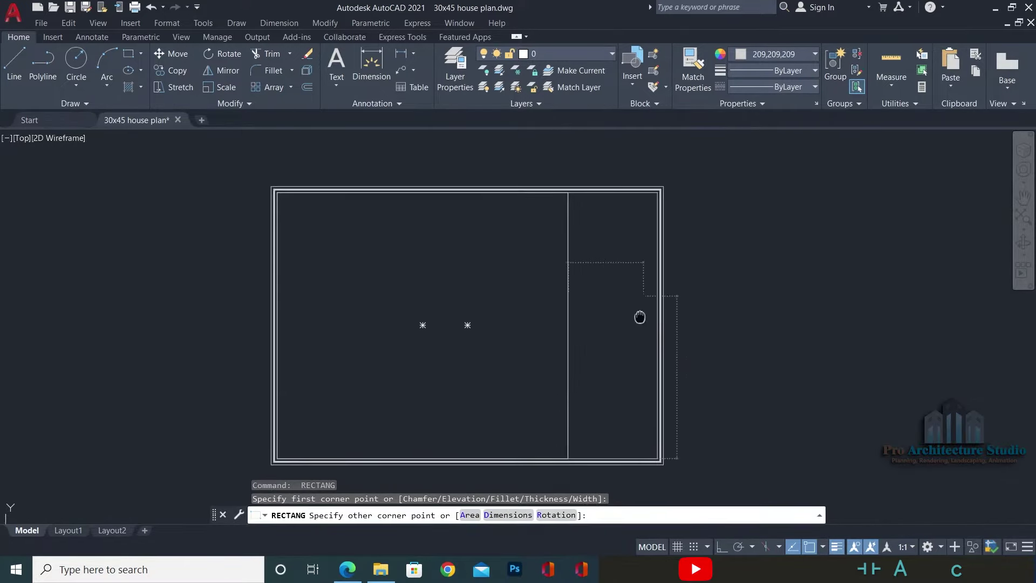
pyautogui.scroll(4, 593, 227)
pyautogui.press('Escape')
pyautogui.press('Escape')
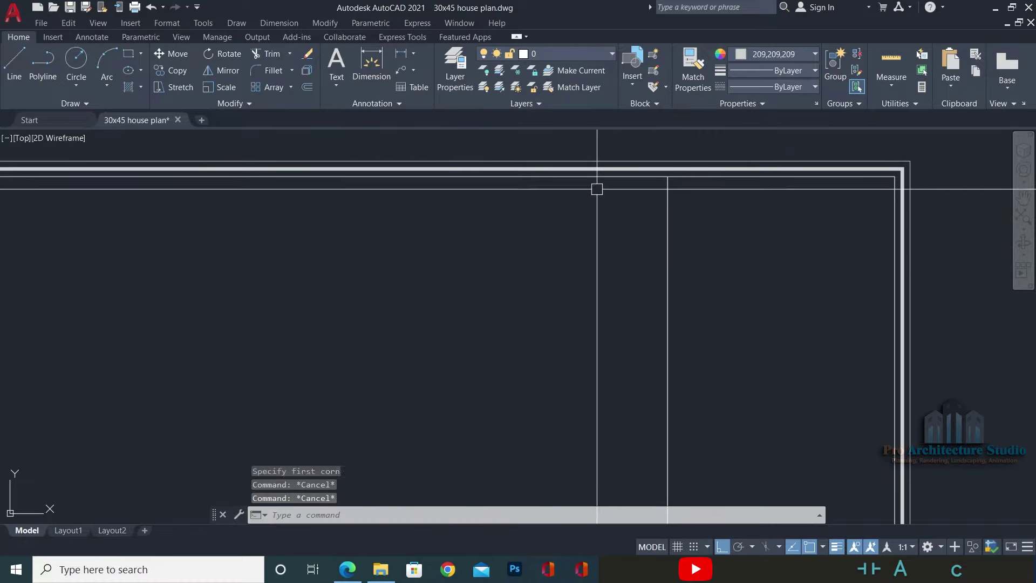
pyautogui.press('Escape')
# Pan to the border's top-right area and try an OFFSET Through on the top border, then cancel
pyautogui.moveTo(612, 175); pyautogui.dragTo(706, 222, button='middle')
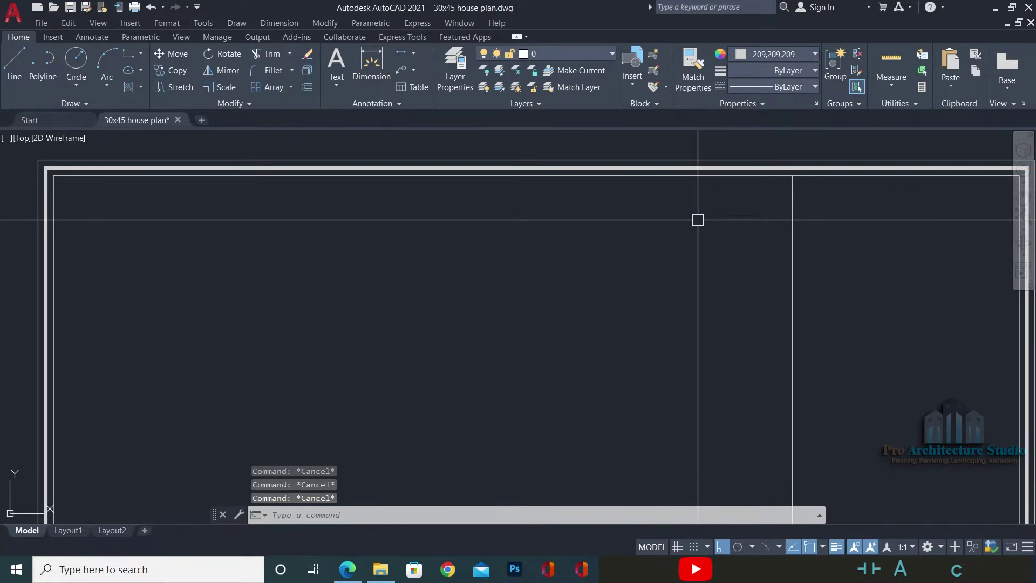
pyautogui.scroll(2, 696, 215)
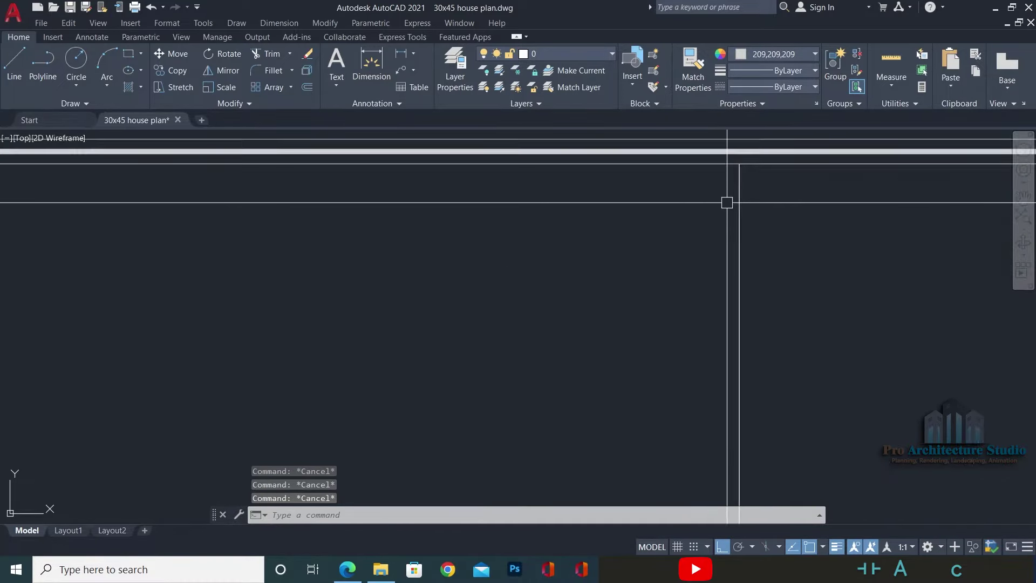
pyautogui.moveTo(729, 202)
pyautogui.mouseDown(button='middle')
pyautogui.moveTo(606, 216)
pyautogui.moveTo(476, 213)
pyautogui.mouseUp(button='middle')
pyautogui.write('o')
pyautogui.press('Return')
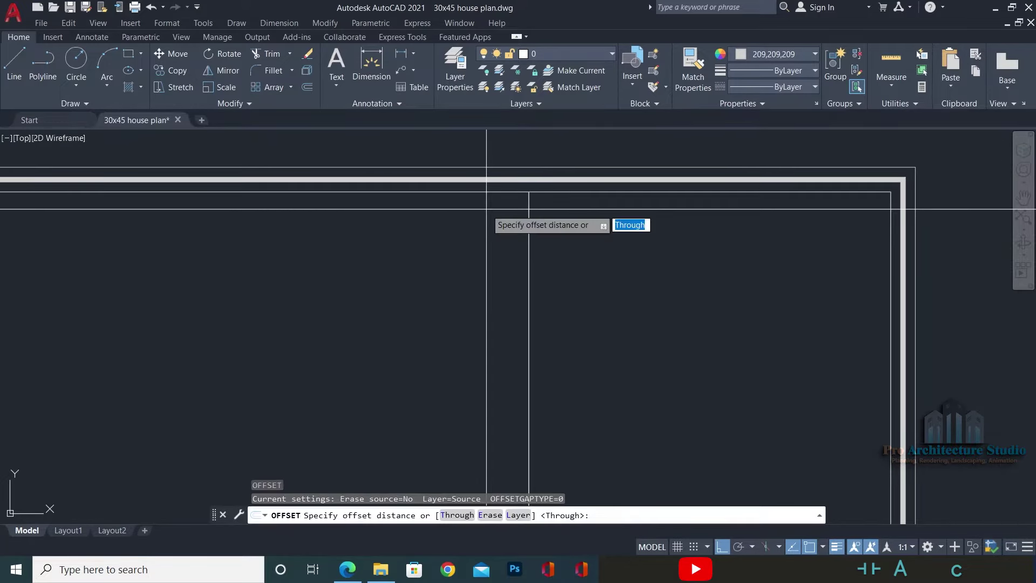
pyautogui.write('t')
pyautogui.press('Return')
pyautogui.scroll(2, 484, 203)
pyautogui.click(483, 185)
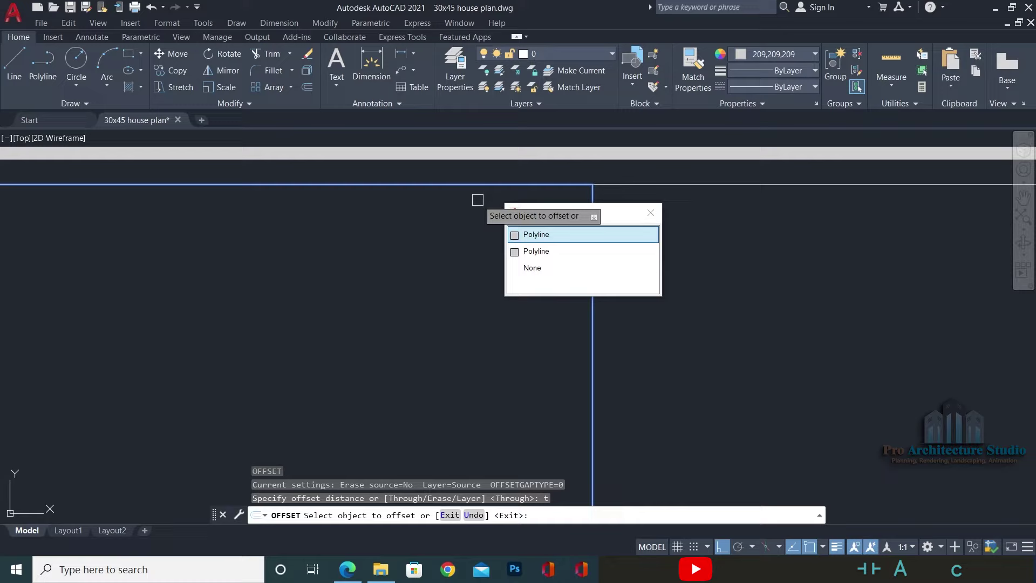
pyautogui.scroll(-1, 525, 238)
pyautogui.click(524, 235)
pyautogui.scroll(-1, 469, 222)
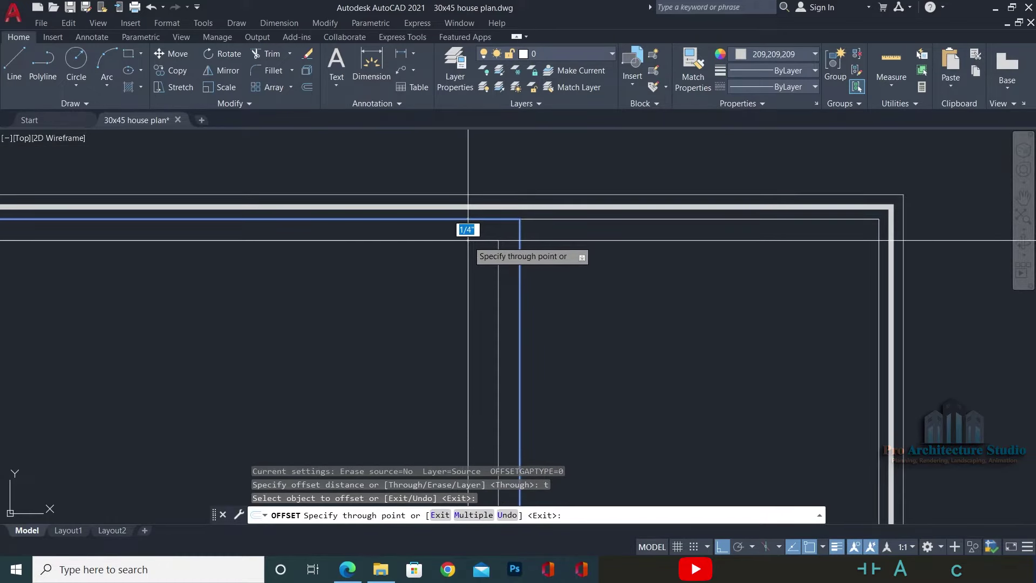
pyautogui.press('Escape')
# Select the border polyline, then start a line and cancel it
pyautogui.press('Escape')
pyautogui.press('Escape')
pyautogui.press('Escape')
pyautogui.click(514, 219)
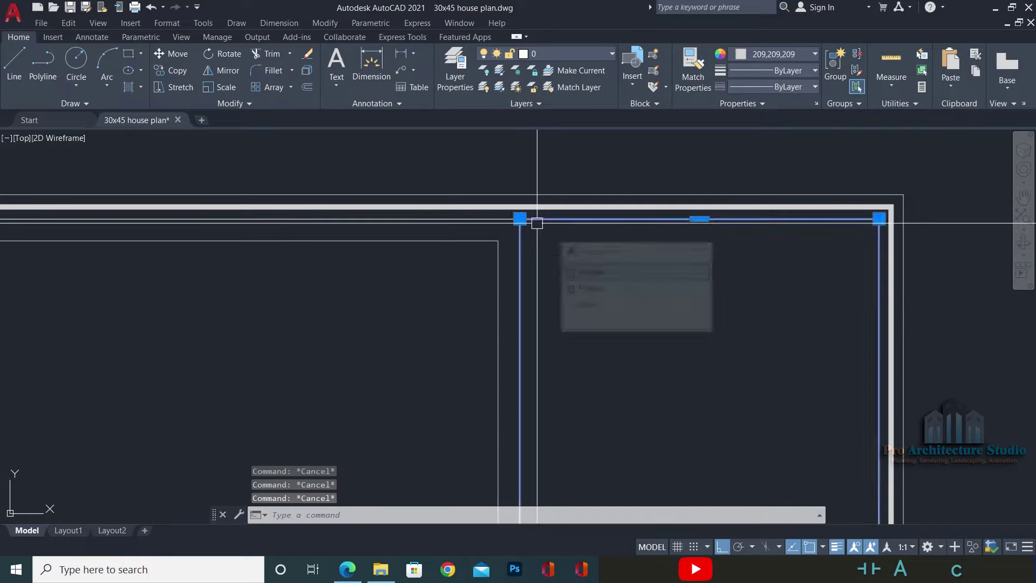
pyautogui.press('Escape')
pyautogui.write('l')
pyautogui.press('Return')
pyautogui.click(496, 238)
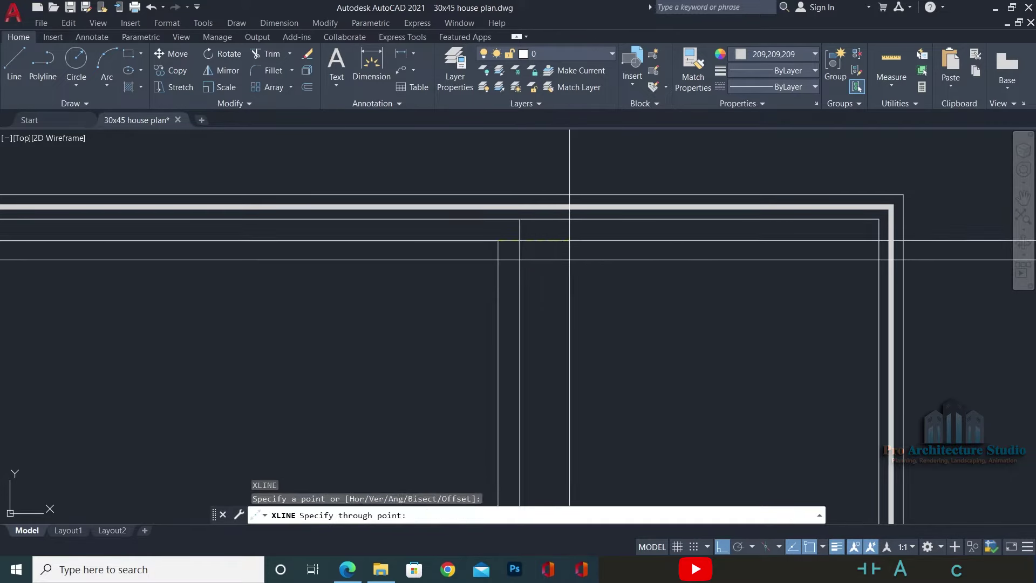
pyautogui.press('Escape')
# Offset the border polyline with the Through option to form the title-block divider
pyautogui.write('o')
pyautogui.press('Return')
pyautogui.write('t')
pyautogui.press('Return')
pyautogui.scroll(1, 536, 221)
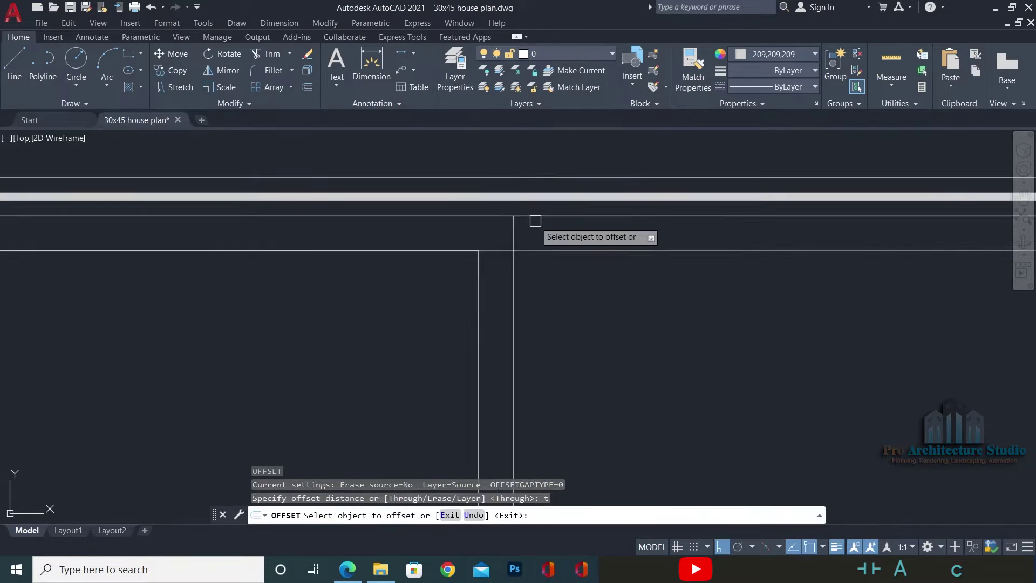
pyautogui.click(537, 237)
pyautogui.click(585, 267)
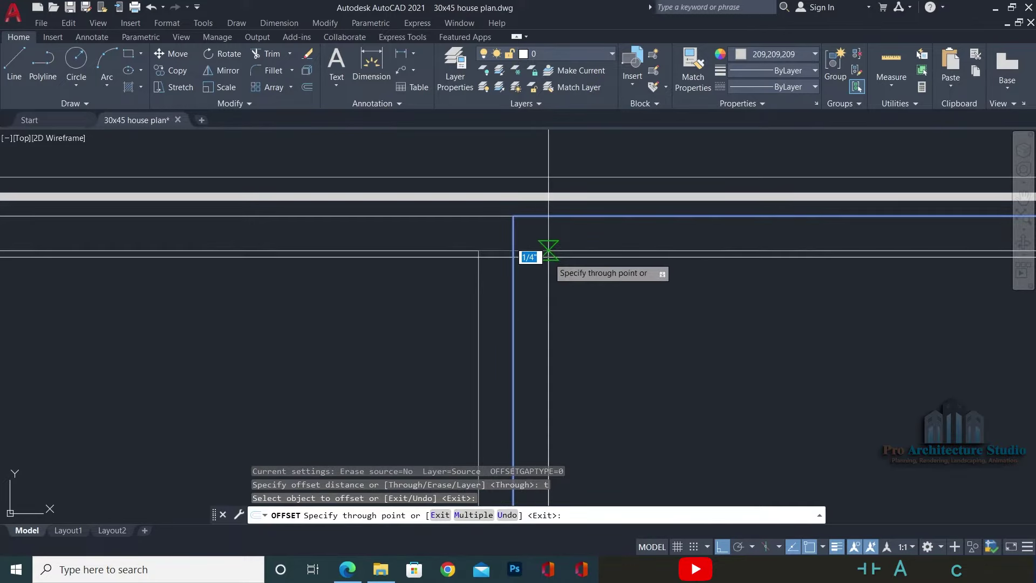
pyautogui.click(548, 233)
pyautogui.press('Escape')
pyautogui.press('Escape')
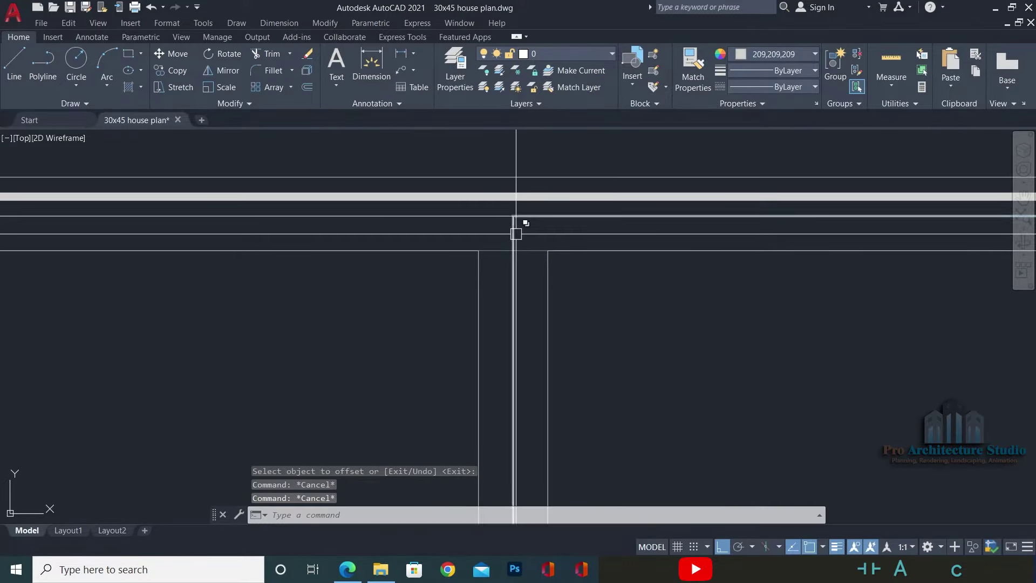
# Erase the extra vertical lines left beside the divider
pyautogui.click(513, 216)
pyautogui.write('e')
pyautogui.click(513, 216)
pyautogui.write('e')
pyautogui.press('Return')
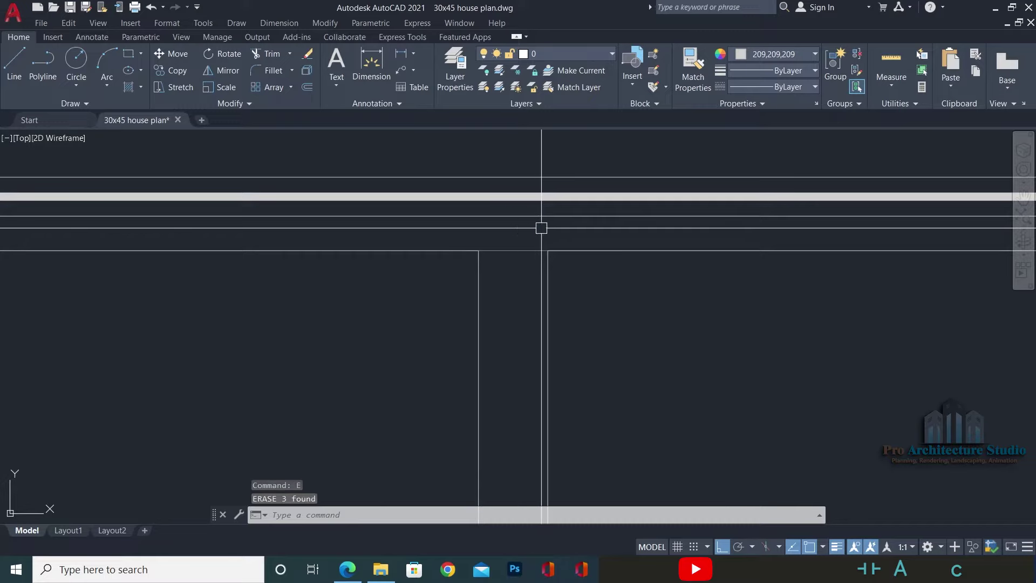
pyautogui.scroll(-3, 521, 234)
pyautogui.scroll(-2, 520, 291)
# Clear the leftover command and start STRETCH on the title-block divider
pyautogui.scroll(3, 555, 362)
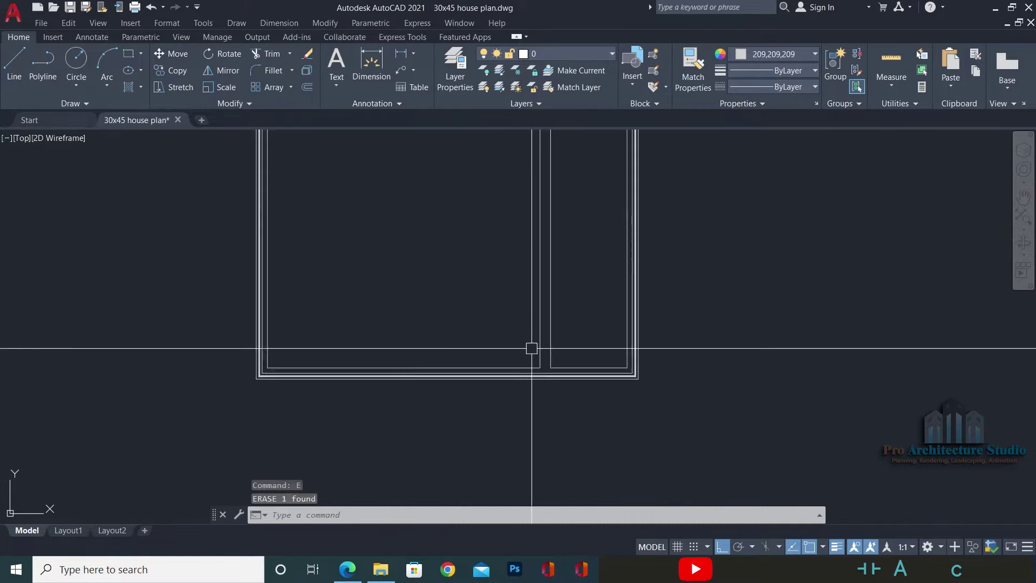
pyautogui.scroll(2, 560, 193)
pyautogui.press('Escape')
pyautogui.press('Escape')
pyautogui.scroll(-2, 557, 183)
pyautogui.write('s')
pyautogui.press('Return')
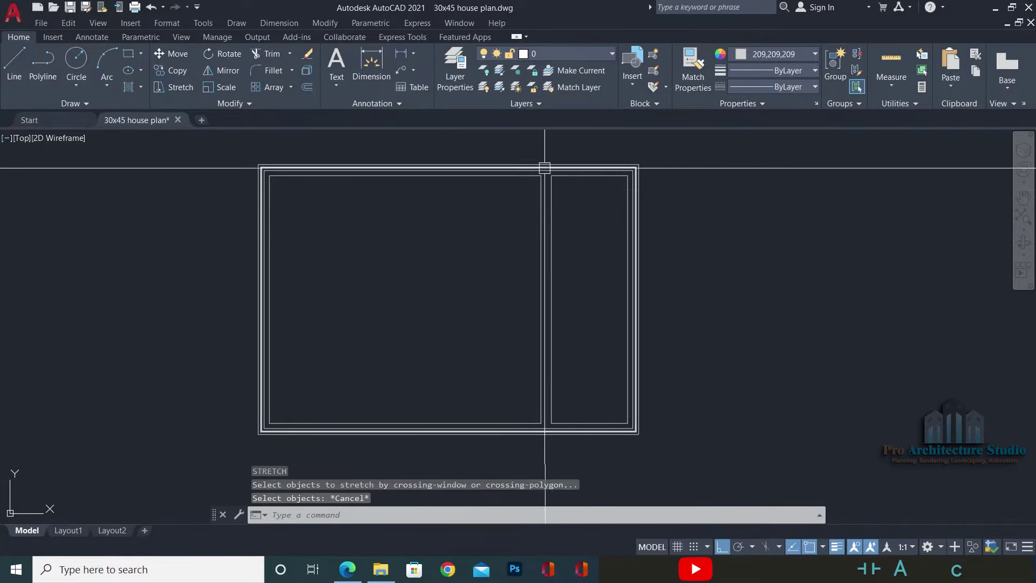
pyautogui.press('Escape')
pyautogui.press('Escape')
pyautogui.press('Return')
# Catch the divider lines in a crossing window and pick the stretch base point
pyautogui.click(546, 143)
pyautogui.click(505, 419)
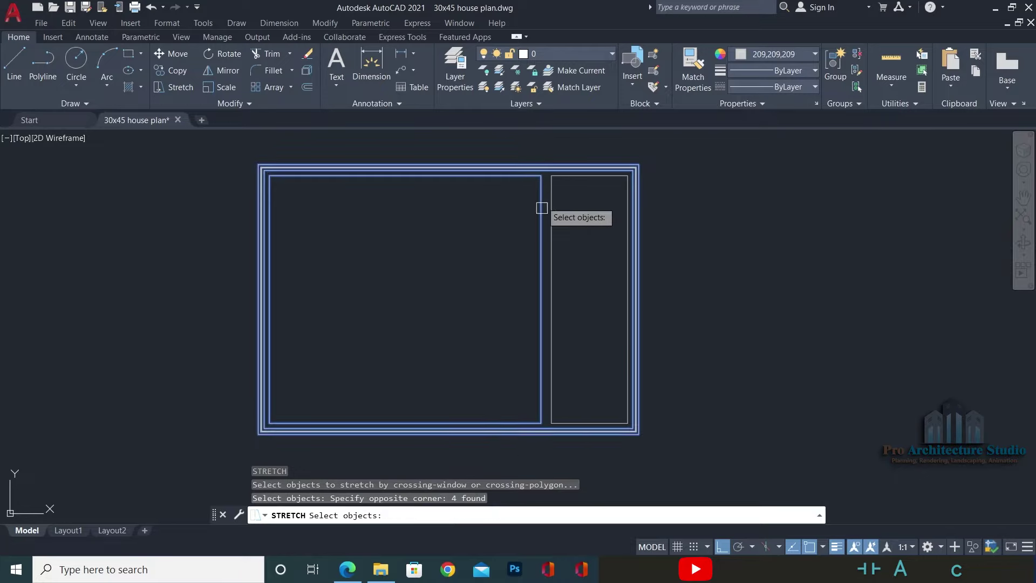
pyautogui.scroll(3, 540, 191)
pyautogui.press('Return')
pyautogui.scroll(2, 553, 199)
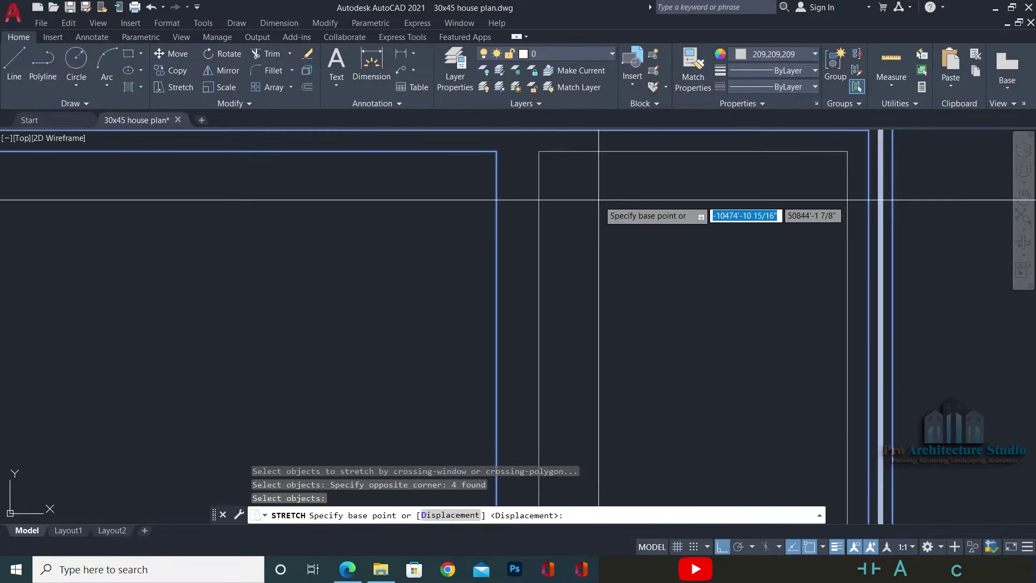
pyautogui.click(613, 199)
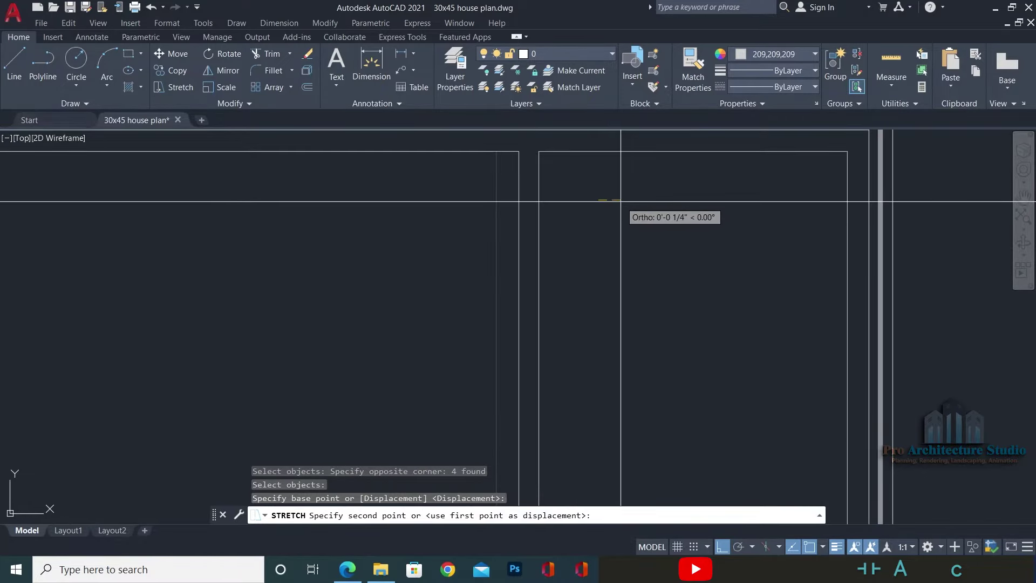
pyautogui.scroll(-4, 620, 202)
pyautogui.press('Escape')
pyautogui.press('Escape')
pyautogui.press('Escape')
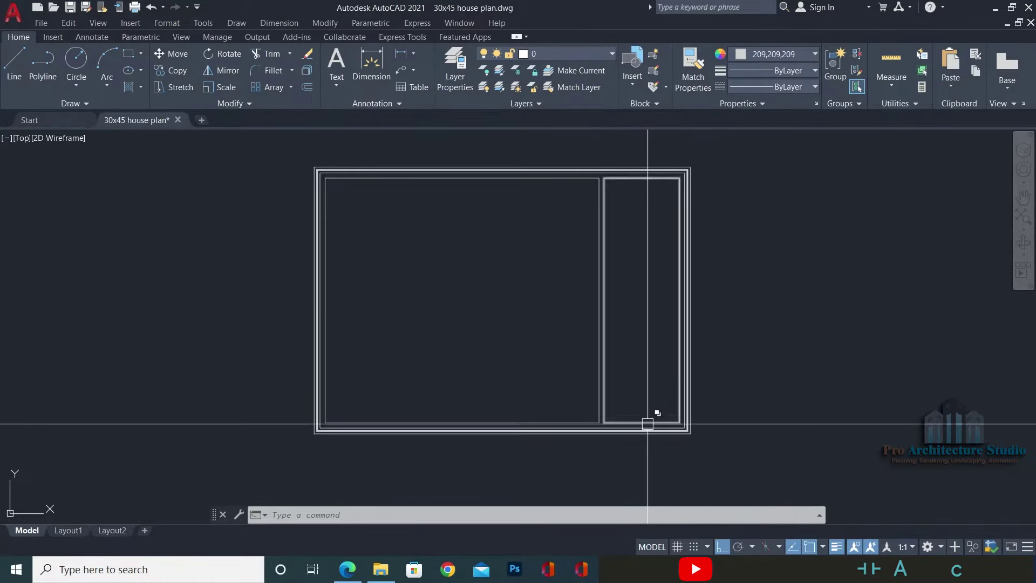
# Zoom and pan around the title strip and cancel any active command
pyautogui.scroll(5, 647, 424)
pyautogui.scroll(-1, 548, 268)
pyautogui.scroll(-2, 510, 342)
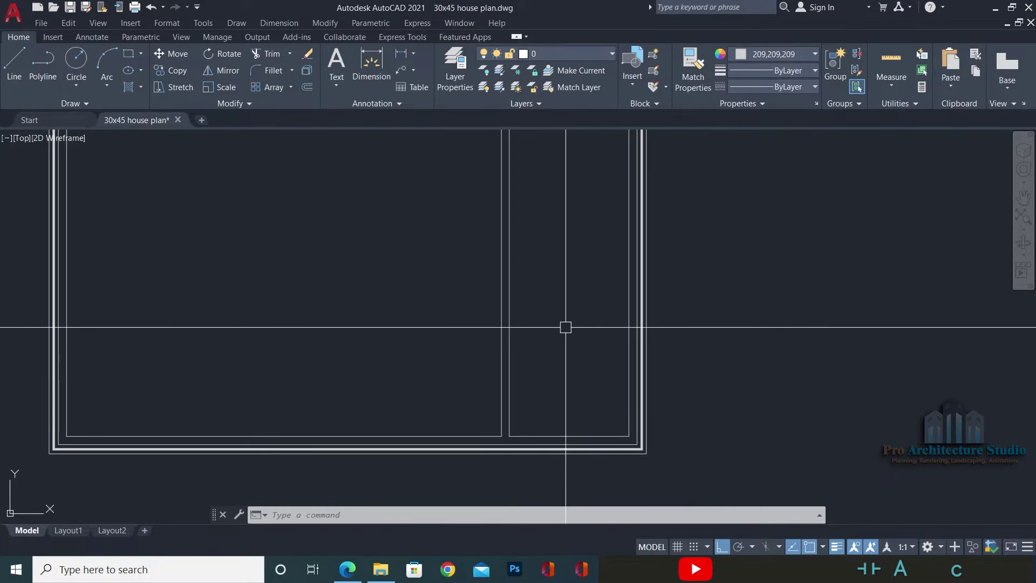
pyautogui.scroll(4, 563, 326)
pyautogui.press('Escape')
pyautogui.press('Escape')
pyautogui.press('Escape')
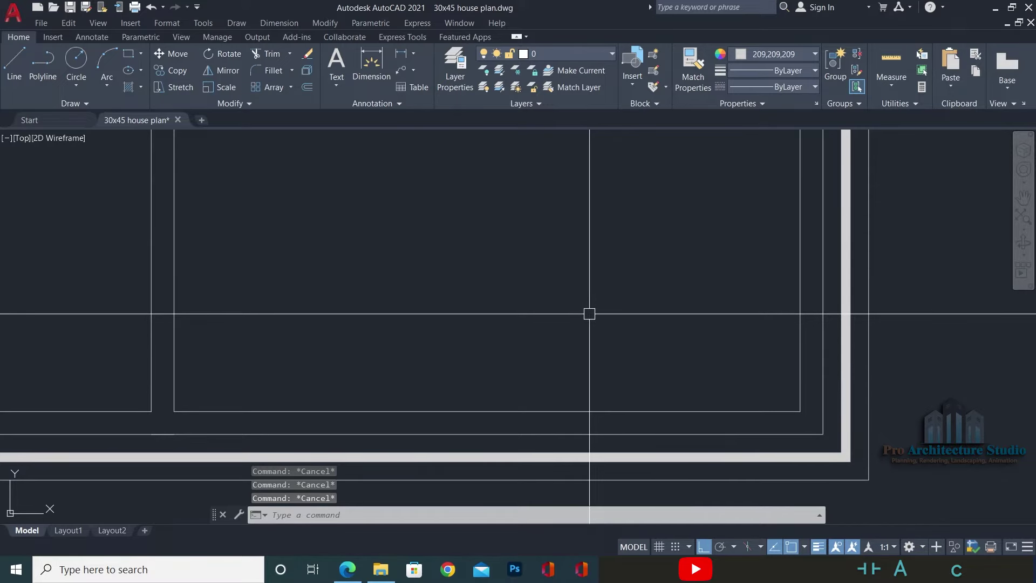
pyautogui.moveTo(440, 351); pyautogui.dragTo(442, 355, button='middle')
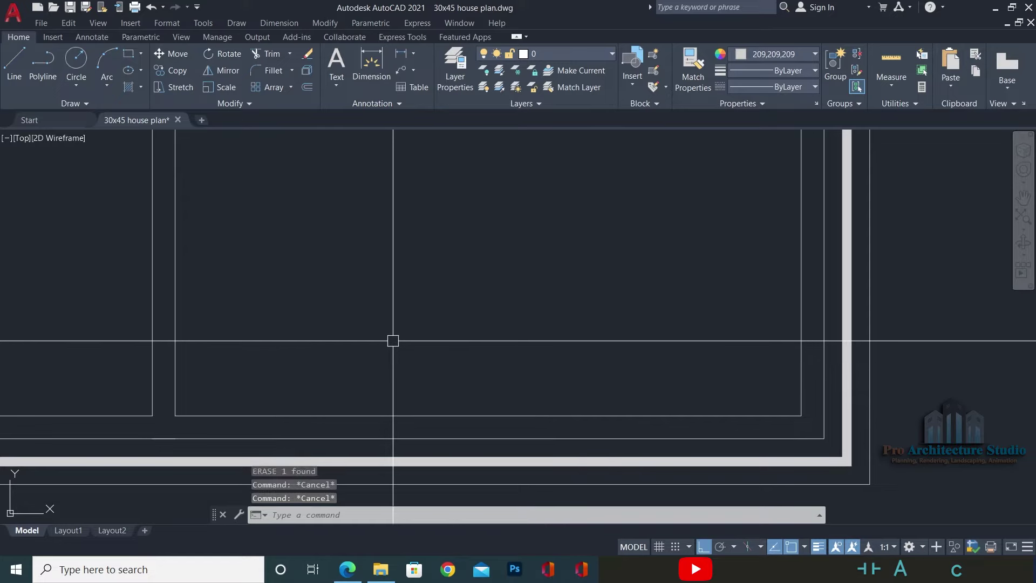
# Draw a horizontal line from the title block's left edge and extend it to the right border
pyautogui.write('l')
pyautogui.press('Return')
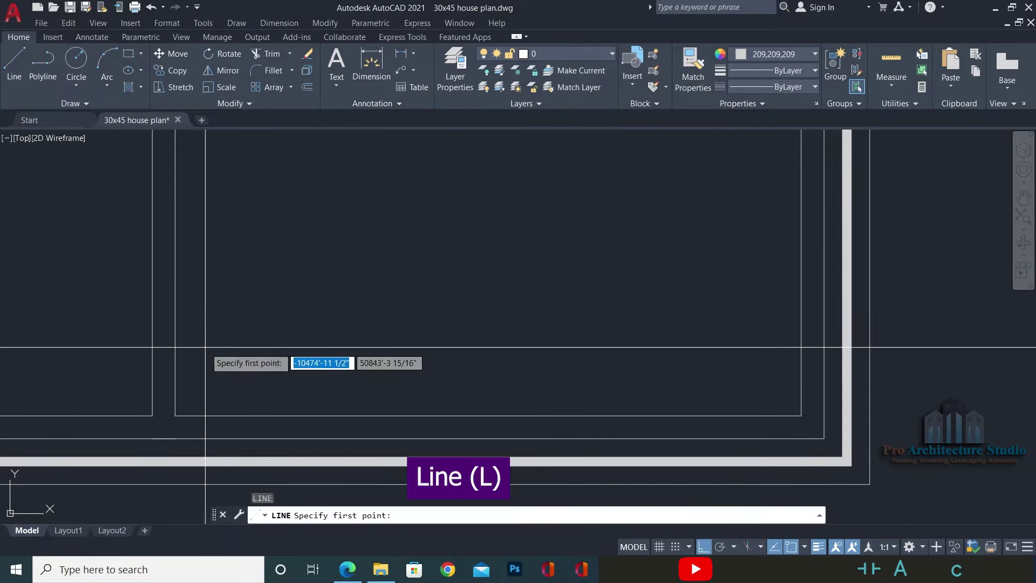
pyautogui.click(175, 340)
pyautogui.write('ex')
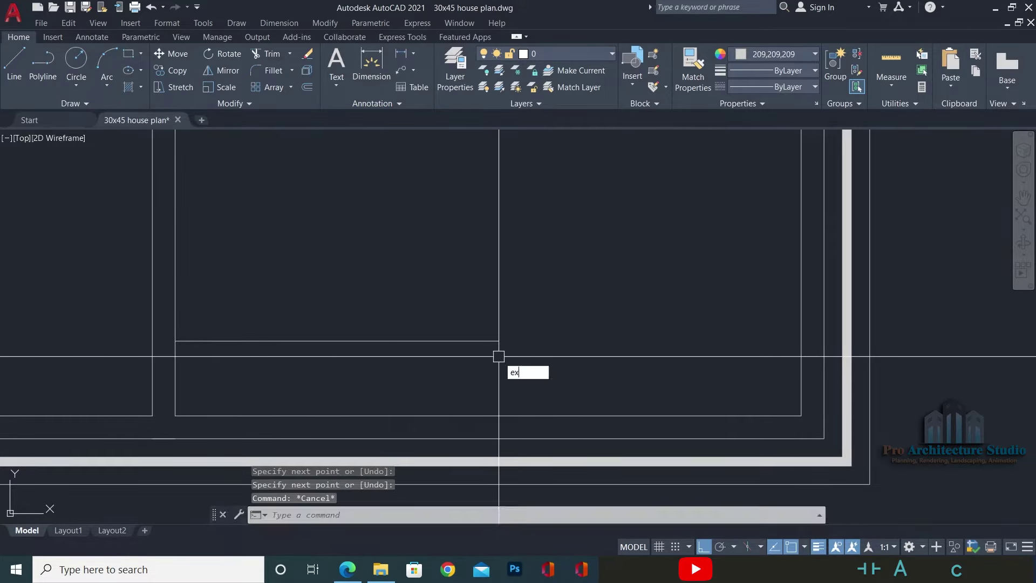
pyautogui.press('Return')
pyautogui.click(475, 340)
pyautogui.press('Return')
pyautogui.moveTo(567, 310); pyautogui.dragTo(473, 367)
pyautogui.write('co')
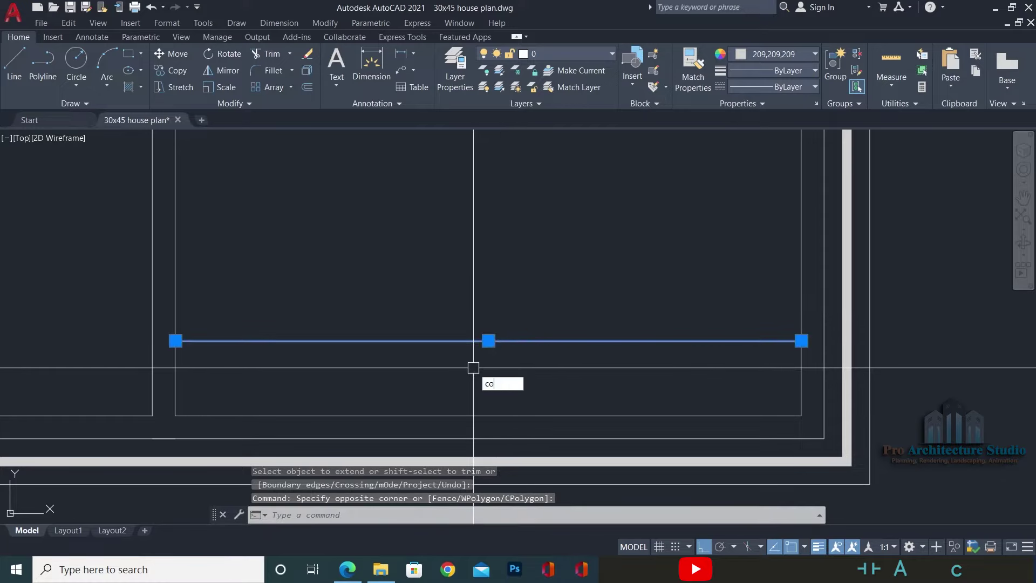
# Copy the horizontal line a short distance upward to make the first row
pyautogui.press('Return')
pyautogui.scroll(-2, 473, 367)
pyautogui.click(678, 359)
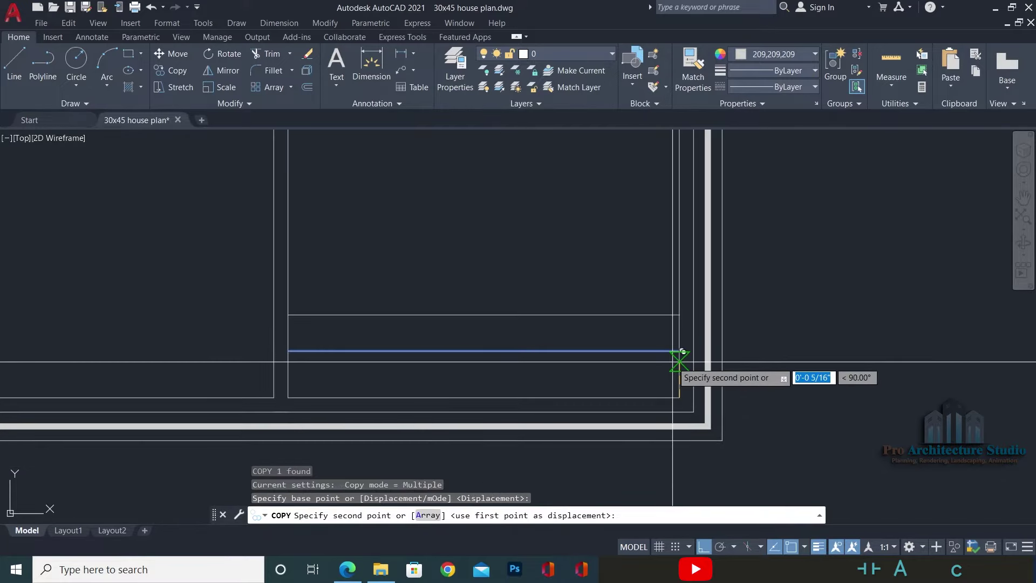
pyautogui.click(746, 351)
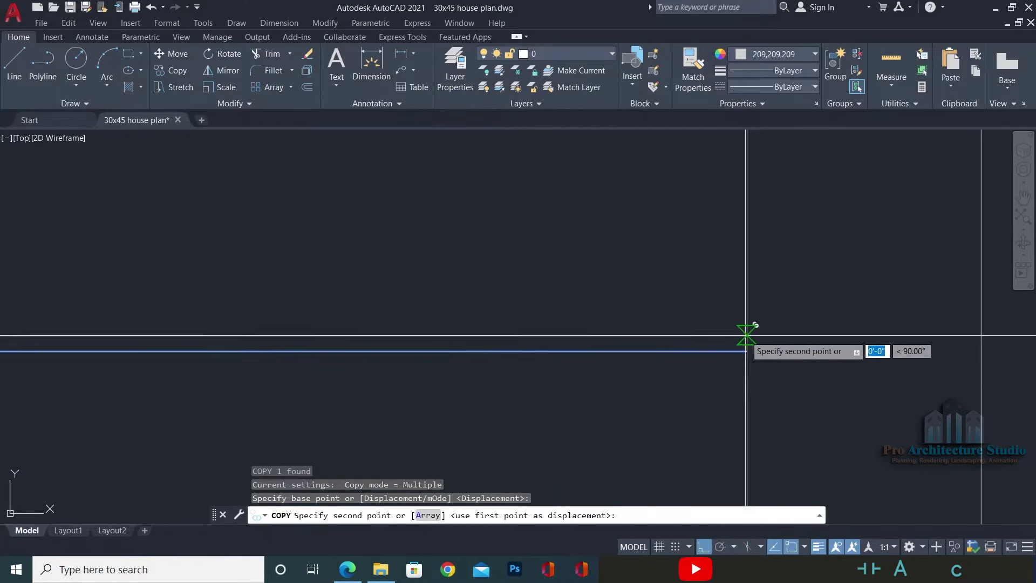
pyautogui.click(746, 330)
pyautogui.press('Escape')
pyautogui.press('Escape')
pyautogui.press('Escape')
# Move one horizontal line up to a new row position
pyautogui.scroll(-2, 793, 275)
pyautogui.scroll(-2, 793, 273)
pyautogui.scroll(-2, 718, 262)
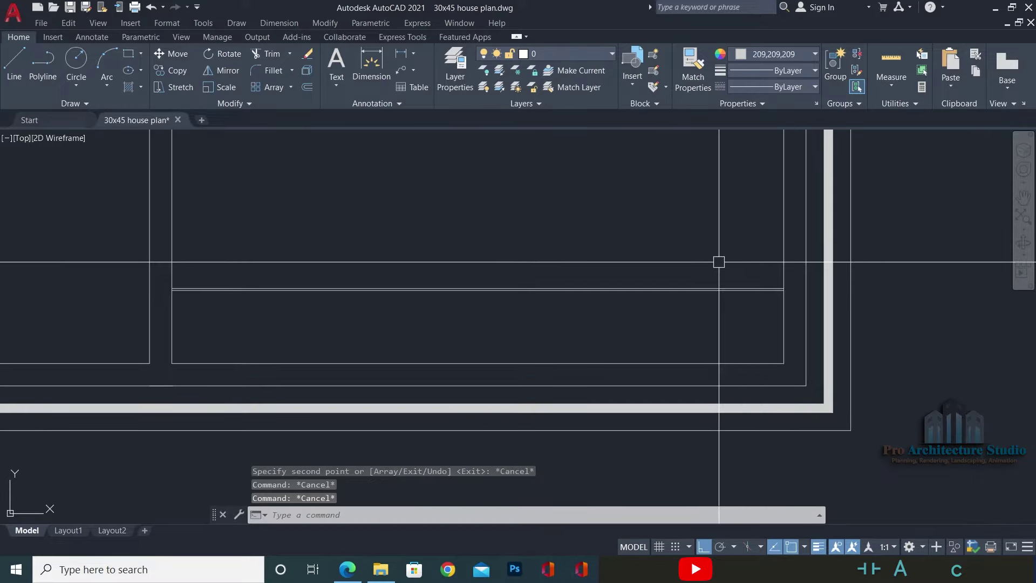
pyautogui.scroll(3, 760, 290)
pyautogui.click(867, 273)
pyautogui.write('m')
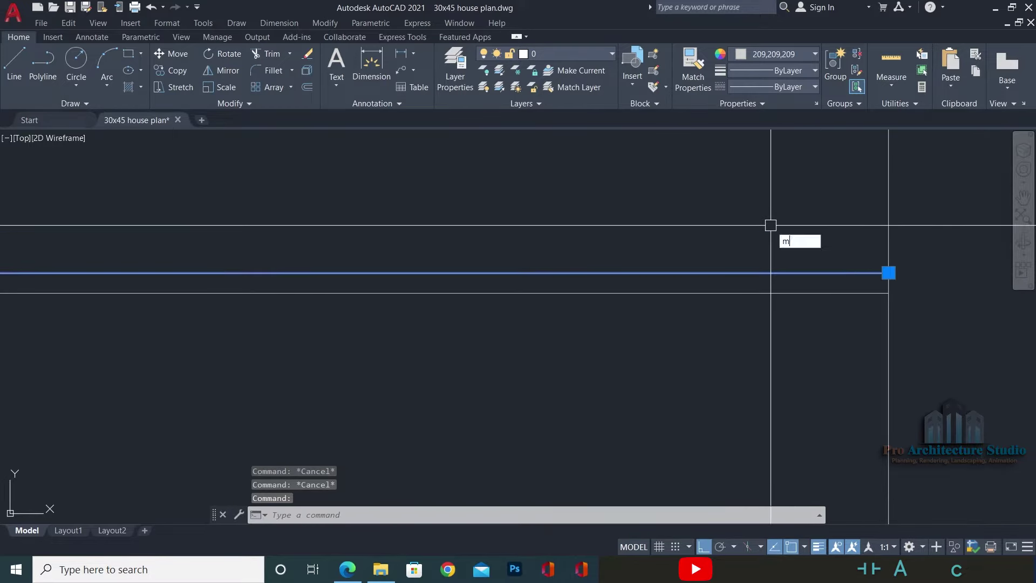
pyautogui.press('Return')
pyautogui.click(770, 225)
pyautogui.click(777, 199)
pyautogui.press('Escape')
pyautogui.press('Escape')
# Copy the horizontal line upward at regular spacing to add more rows
pyautogui.scroll(-3, 647, 211)
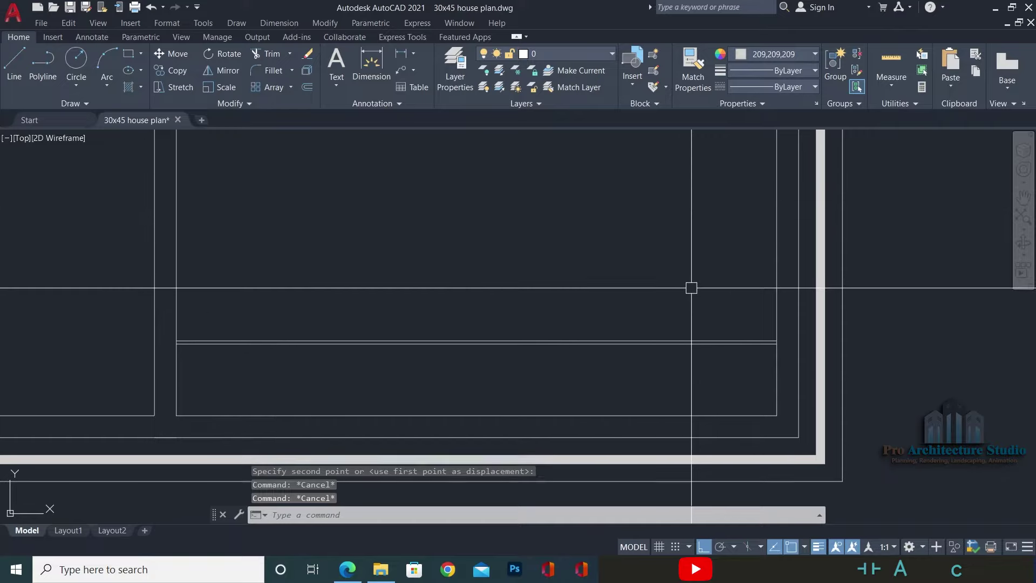
pyautogui.click(661, 341)
pyautogui.click(646, 372)
pyautogui.write('o')
pyautogui.press('Return')
pyautogui.click(646, 373)
pyautogui.scroll(3, 779, 327)
pyautogui.click(722, 296)
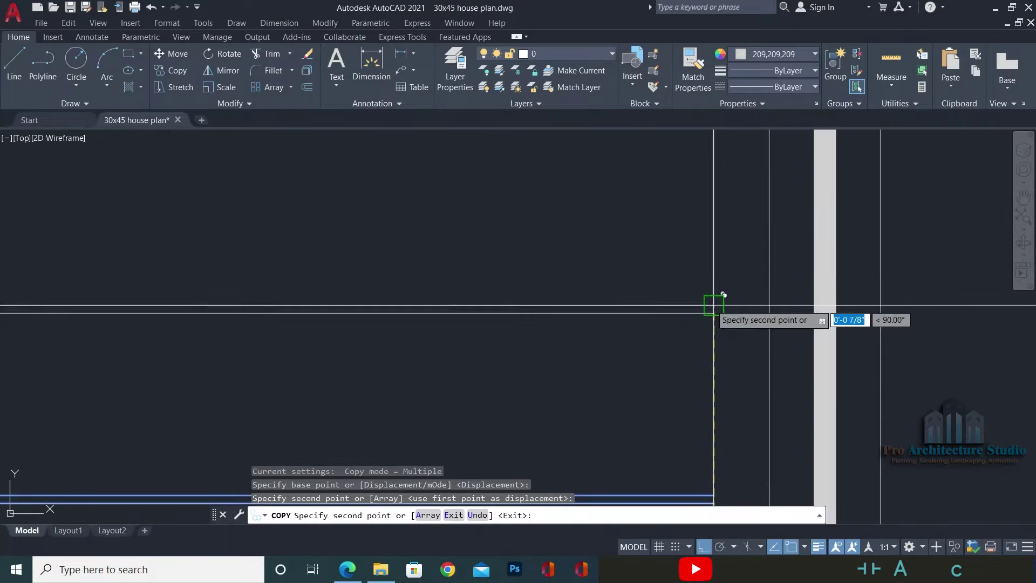
pyautogui.click(664, 354)
pyautogui.scroll(-3, 642, 350)
pyautogui.press('Escape')
pyautogui.press('Escape')
# Copy the pair of horizontal lines upward to add another row
pyautogui.scroll(-2, 589, 370)
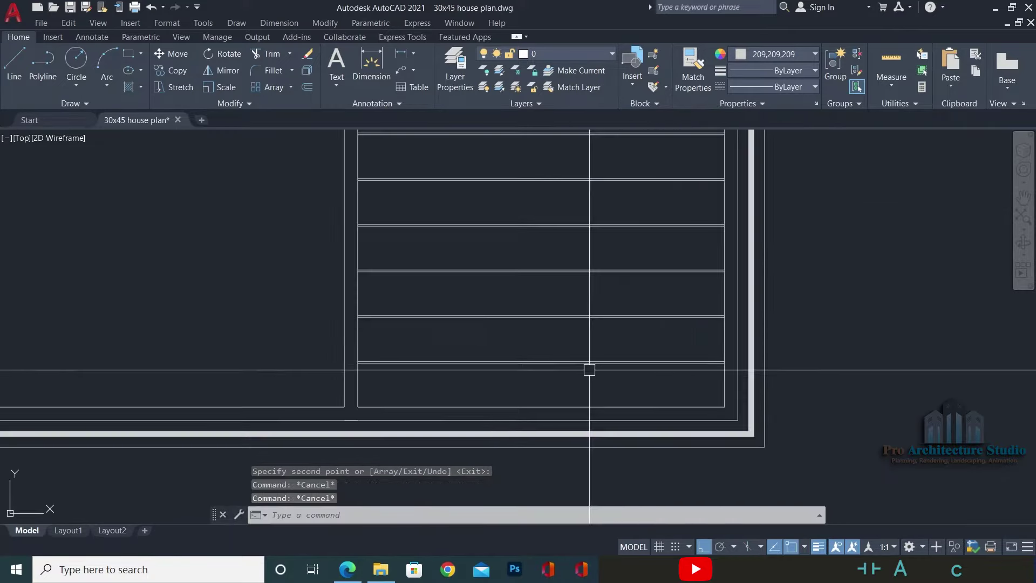
pyautogui.scroll(2, 590, 234)
pyautogui.click(606, 247)
pyautogui.write('co')
pyautogui.press('Return')
pyautogui.click(705, 248)
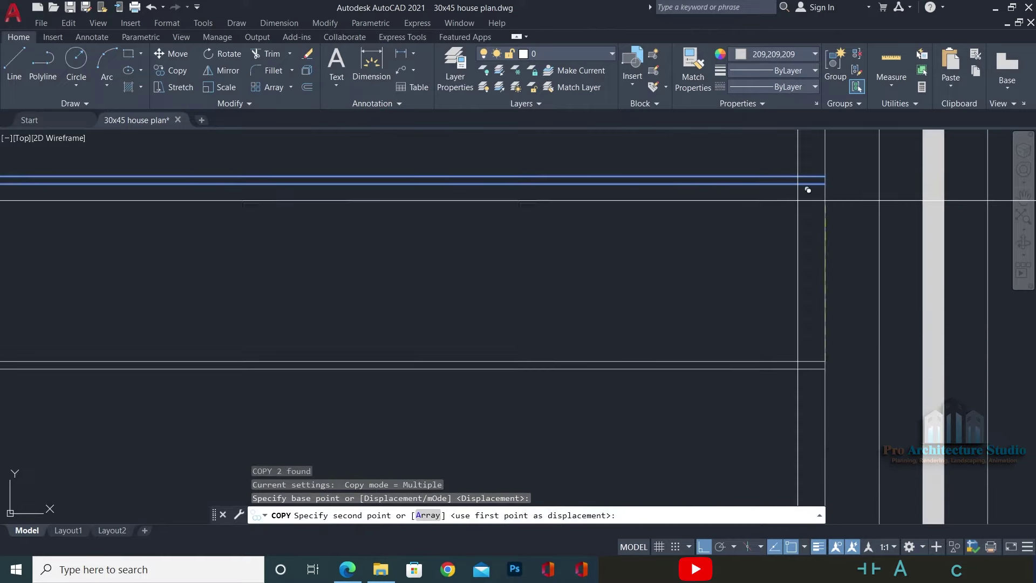
pyautogui.scroll(4, 662, 279)
pyautogui.click(661, 279)
pyautogui.press('Escape')
pyautogui.press('Escape')
pyautogui.scroll(-4, 607, 437)
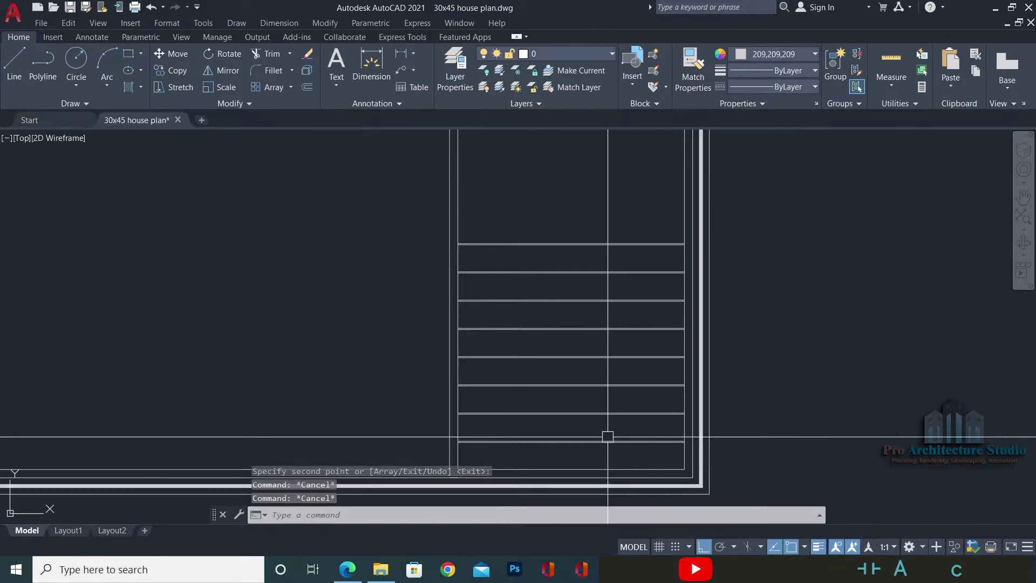
# Delete a stray line in the title strip
pyautogui.click(577, 292)
pyautogui.press('Delete')
pyautogui.scroll(-2, 587, 345)
pyautogui.scroll(2, 749, 485)
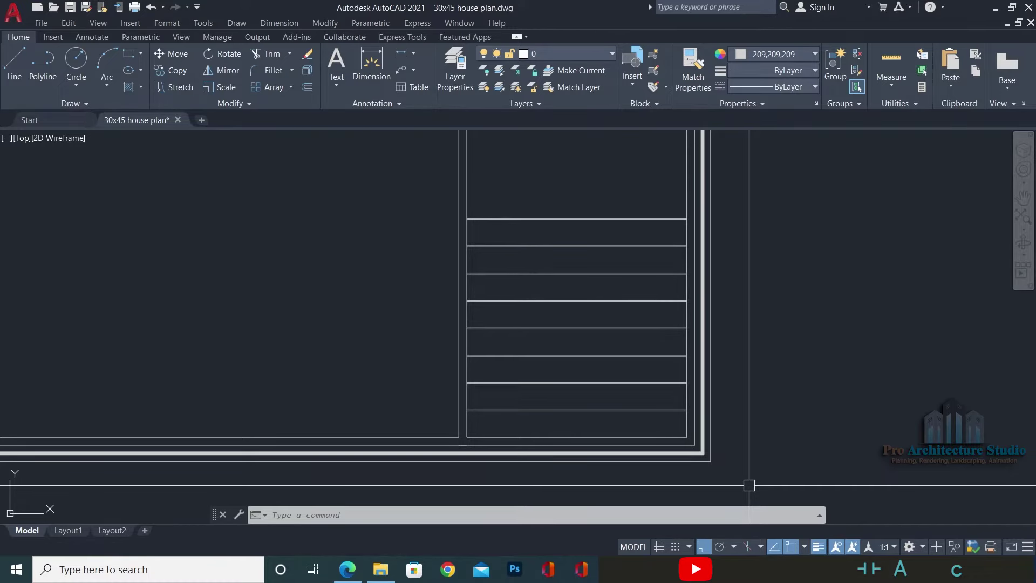
# Start a line at the right border, then cancel it
pyautogui.write('l')
pyautogui.press('Return')
pyautogui.scroll(5, 467, 254)
pyautogui.click(477, 345)
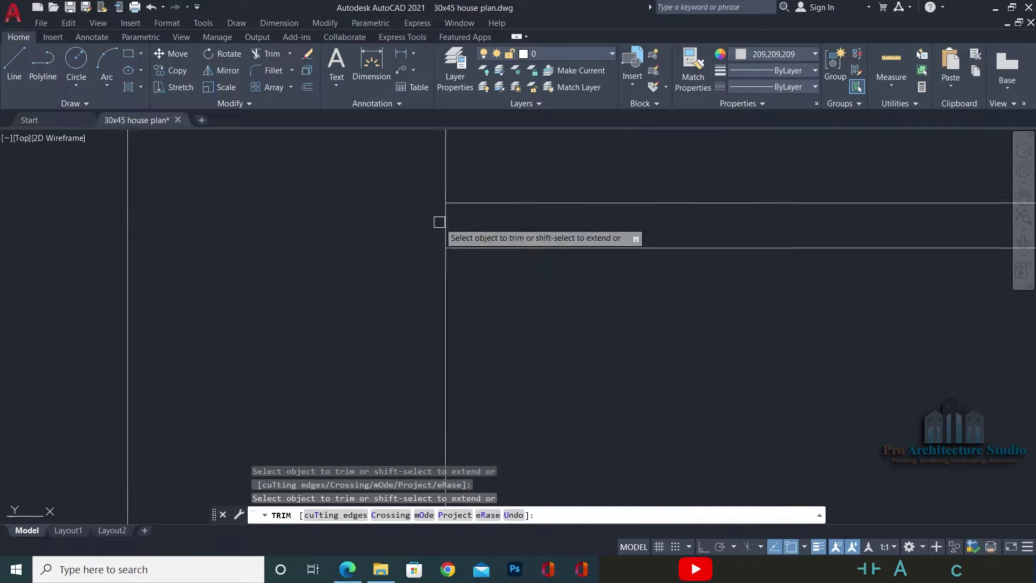
pyautogui.press('Escape')
pyautogui.press('Escape')
pyautogui.press('Escape')
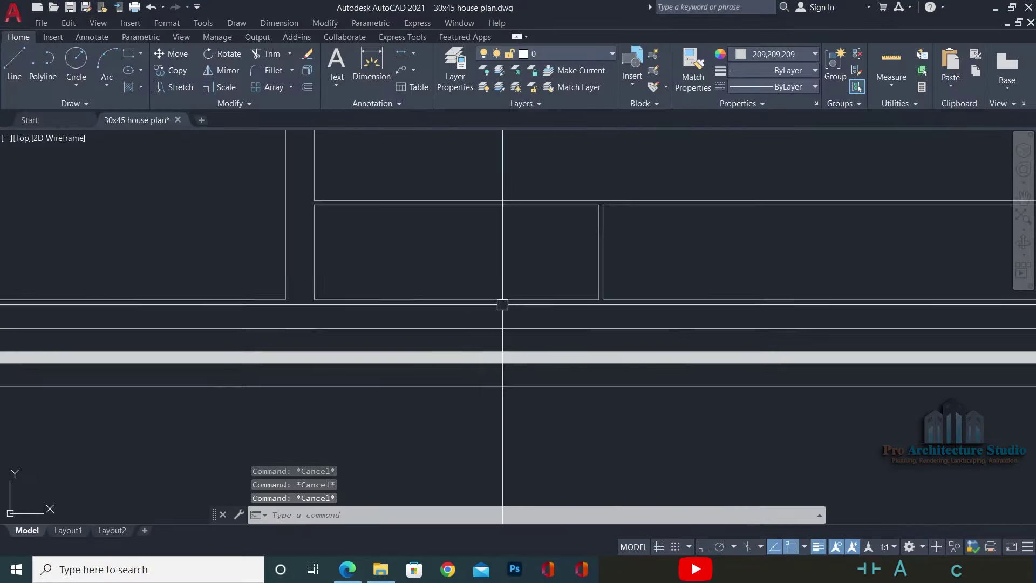
# Place a multiline text label reading DRAWING TITLE inside the title block
pyautogui.write('mt')
pyautogui.press('Return')
pyautogui.click(546, 277)
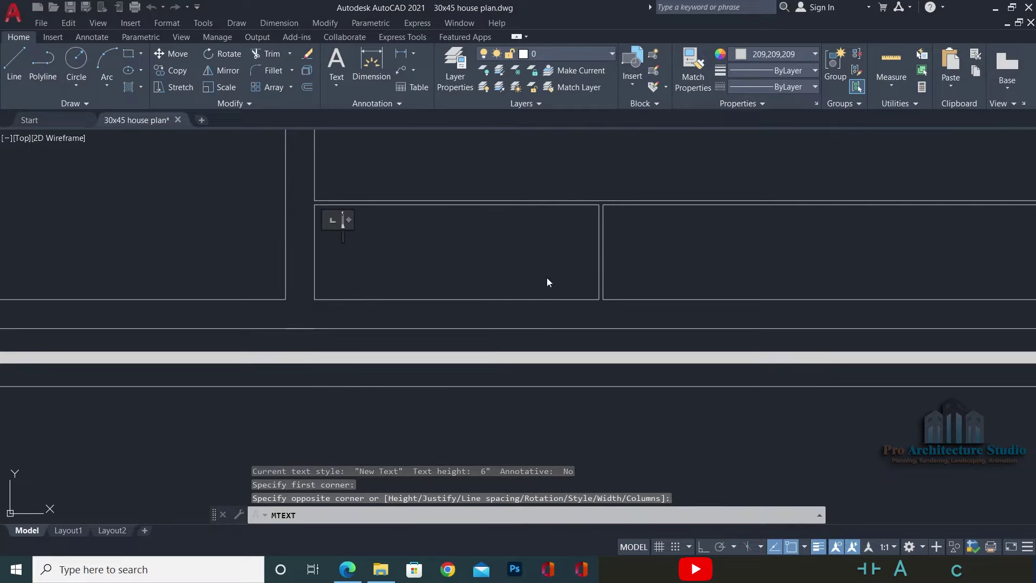
pyautogui.write('DRAWNG TITLE')
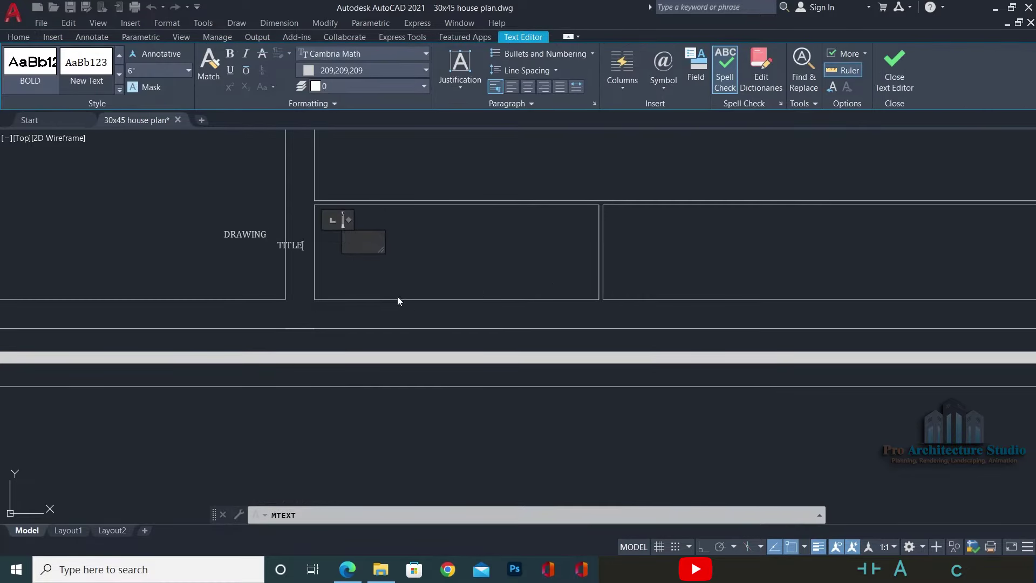
pyautogui.moveTo(348, 219)
pyautogui.mouseDown()
pyautogui.moveTo(755, 216)
pyautogui.moveTo(787, 399)
pyautogui.mouseUp()
pyautogui.click(243, 381)
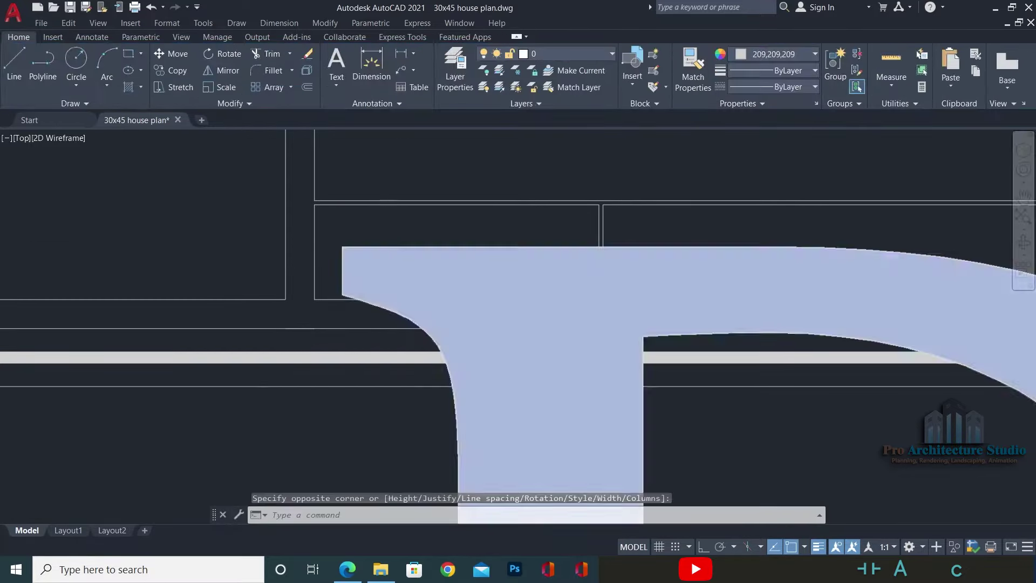
pyautogui.scroll(-3, 261, 136)
pyautogui.write('MO')
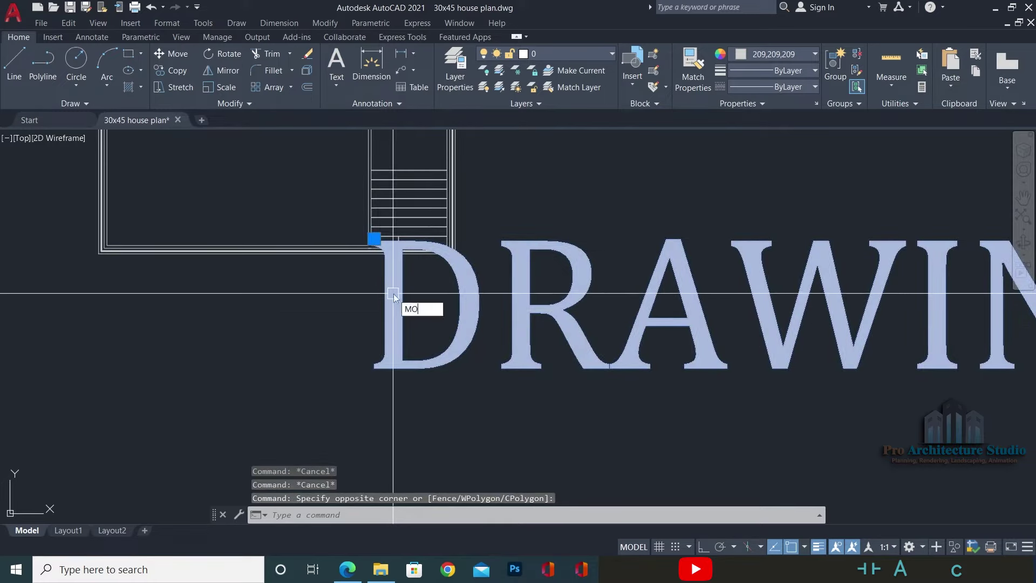
# Set the DRAWING TITLE text height to 1" in Properties
pyautogui.press('Return')
pyautogui.press('Tab')
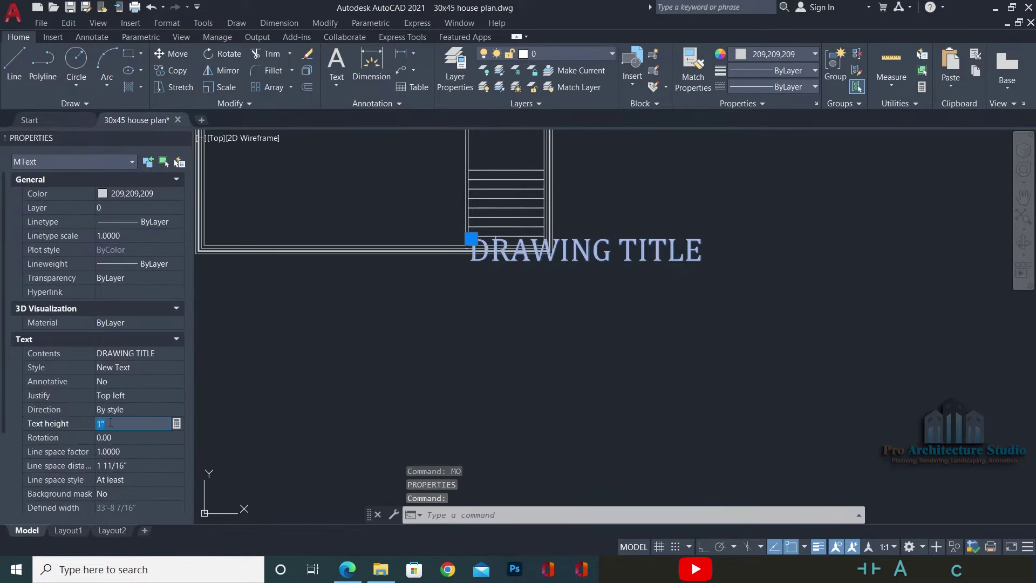
pyautogui.hotkey('ctrl', '1')
pyautogui.scroll(2, 596, 293)
pyautogui.scroll(3, 456, 267)
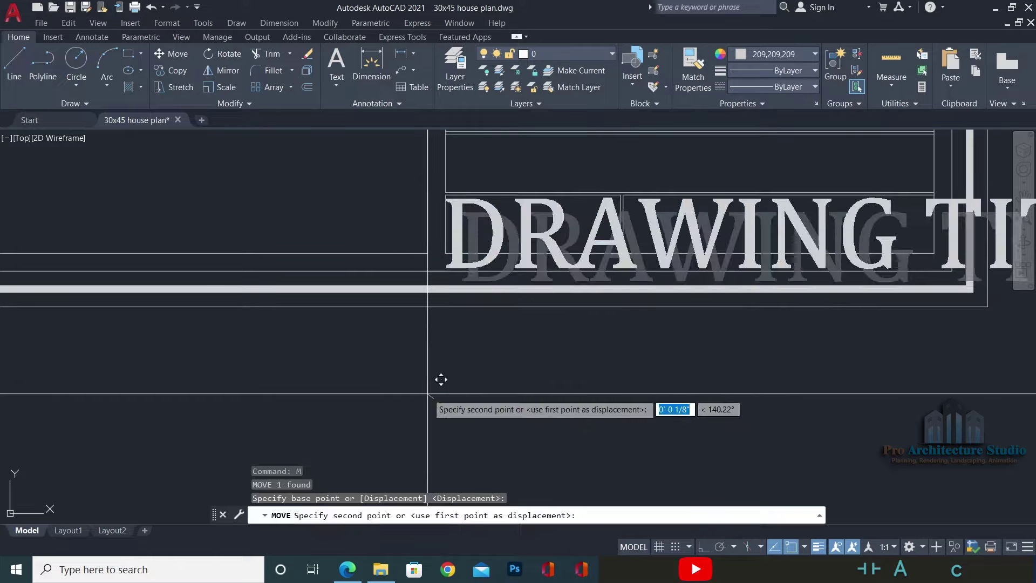
pyautogui.press('Escape')
pyautogui.scroll(3, 457, 267)
pyautogui.press('Escape')
# Scale the DRAWING TITLE text by reference to fit its box
pyautogui.write('sc')
pyautogui.press('Return')
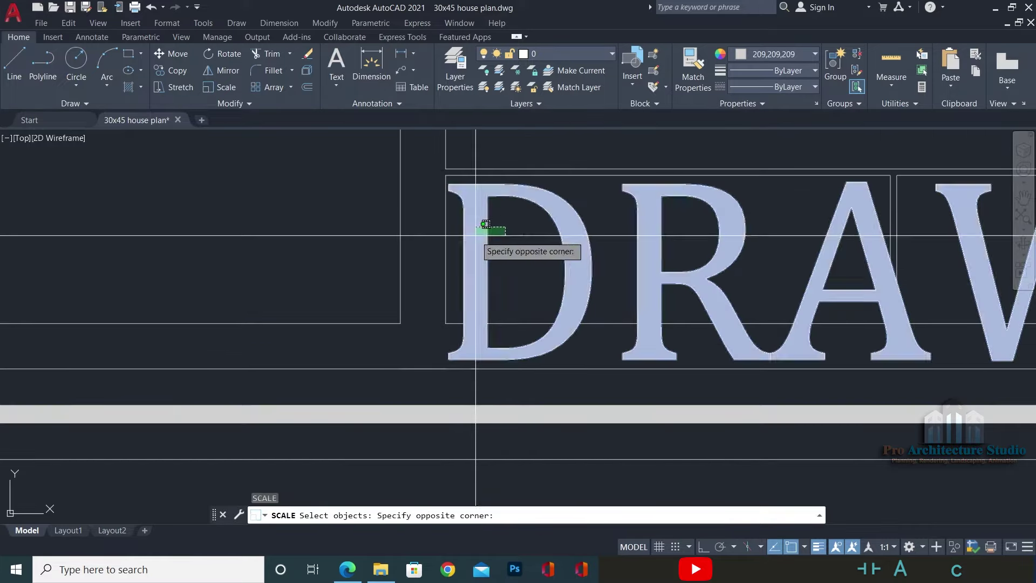
pyautogui.click(443, 181)
pyautogui.write('r')
pyautogui.scroll(-3, 585, 222)
pyautogui.click(585, 222)
pyautogui.scroll(-2, 584, 222)
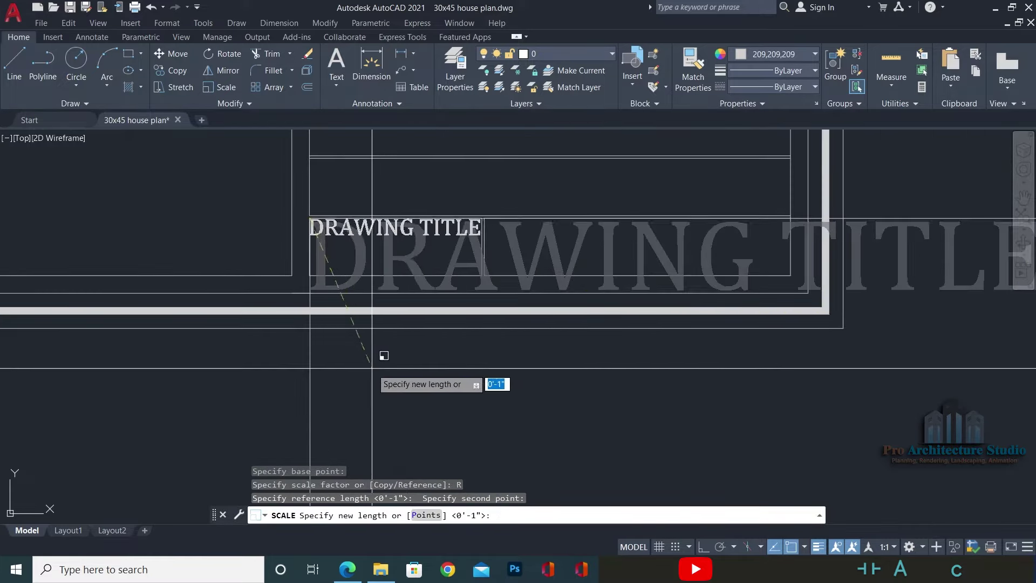
pyautogui.click(387, 249)
# Rescale the title text by reference so it sits neatly within the box
pyautogui.write('sc')
pyautogui.press('Return')
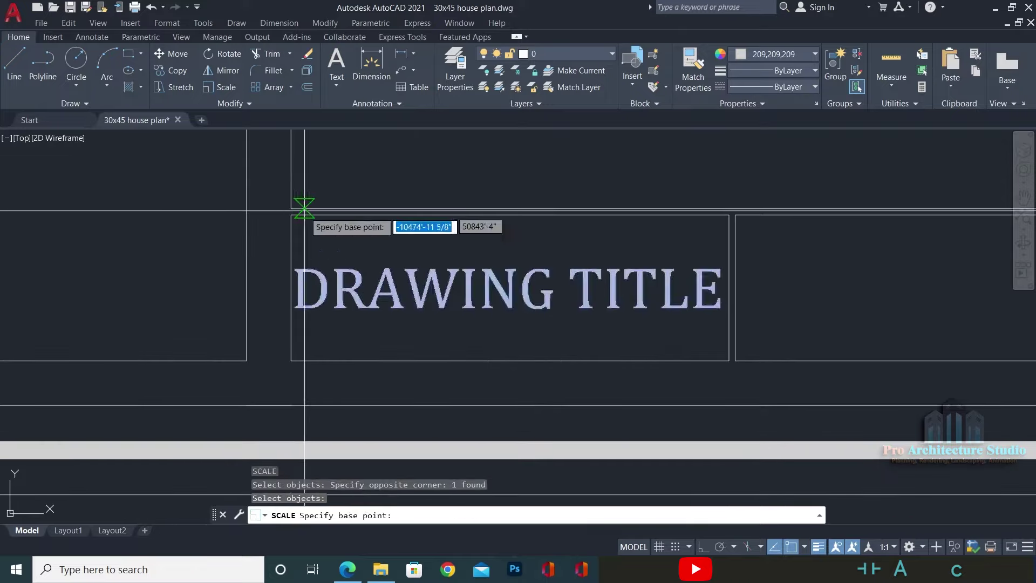
pyautogui.click(303, 204)
pyautogui.write('r')
pyautogui.press('Return')
pyautogui.click(735, 214)
pyautogui.click(723, 209)
pyautogui.click(391, 262)
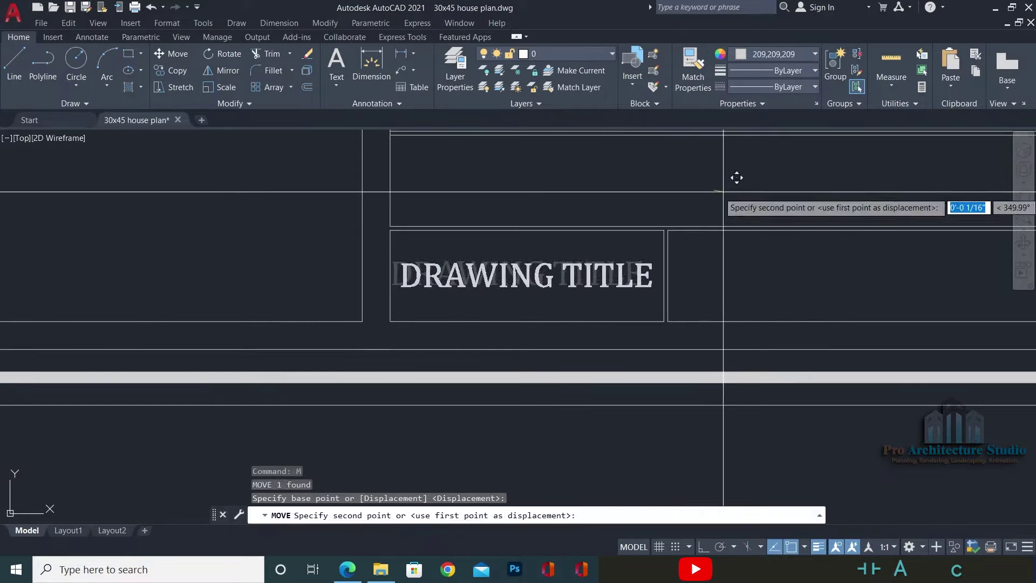
# Position the title in the lowest left panel and compare against the reference PDF
pyautogui.press('Escape')
pyautogui.scroll(2, 340, 284)
pyautogui.click(341, 284)
pyautogui.press('Escape')
pyautogui.press('Escape')
pyautogui.scroll(-2, 461, 243)
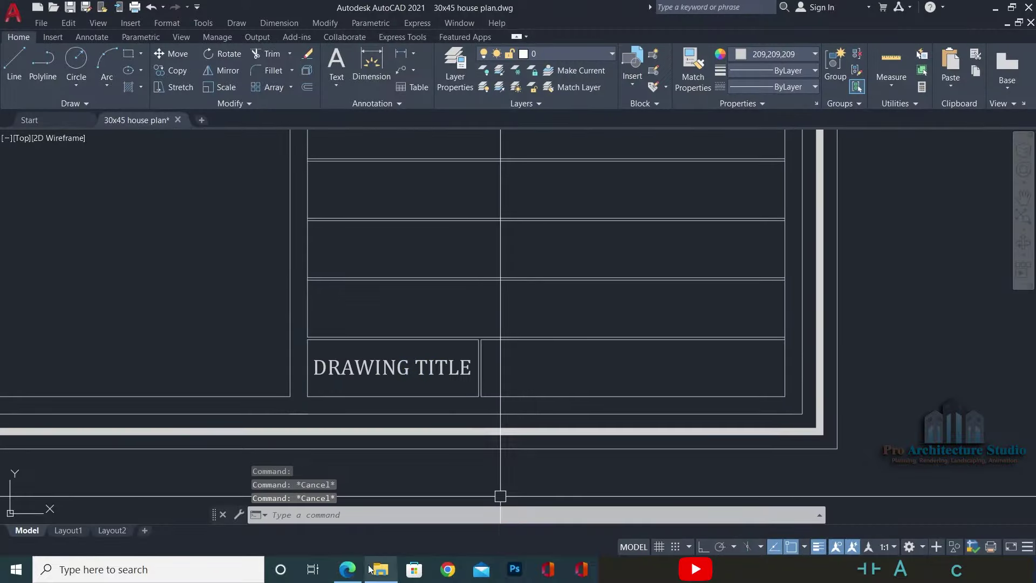
pyautogui.click(356, 572)
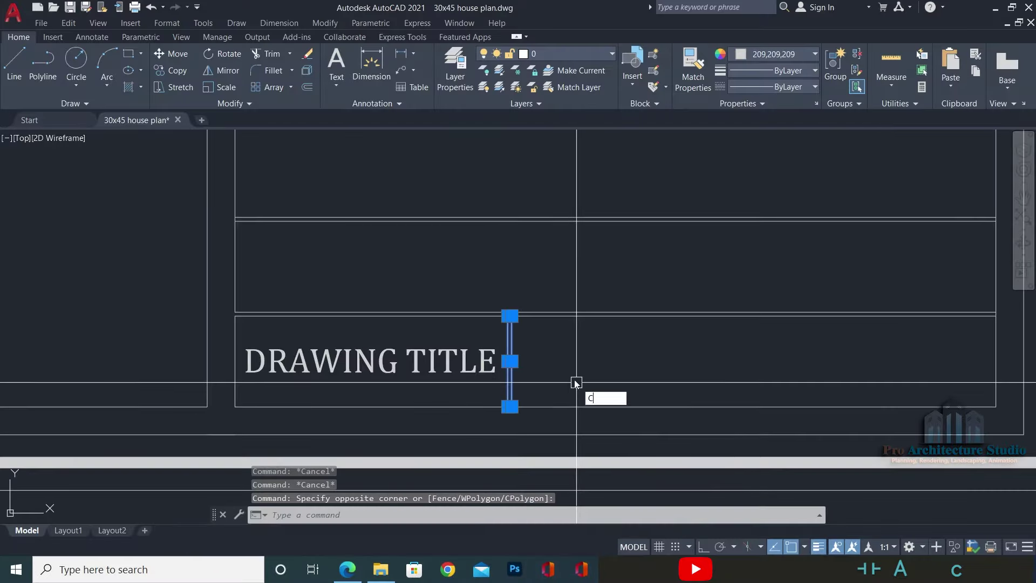
# Copy the divider line and the DRAWING TITLE text one row up
pyautogui.write('o')
pyautogui.press('Return')
pyautogui.click(510, 316)
pyautogui.click(499, 231)
pyautogui.write('tr')
pyautogui.press('Return')
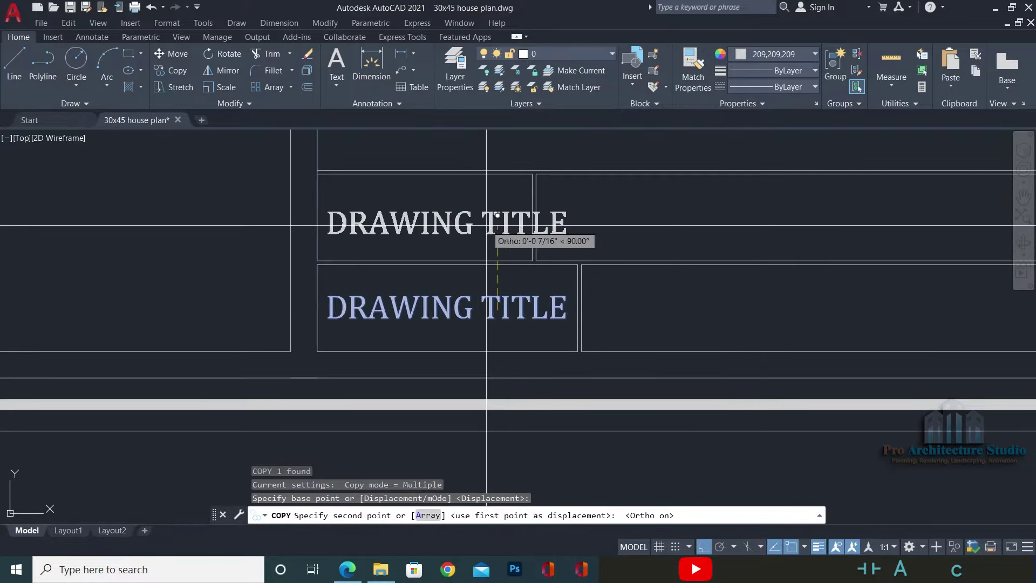
pyautogui.scroll(3, 497, 215)
pyautogui.click(685, 216)
pyautogui.press('Escape')
pyautogui.press('Escape')
# Relabel the upper copy CHECKED BY: and select its two divider lines
pyautogui.click(695, 309)
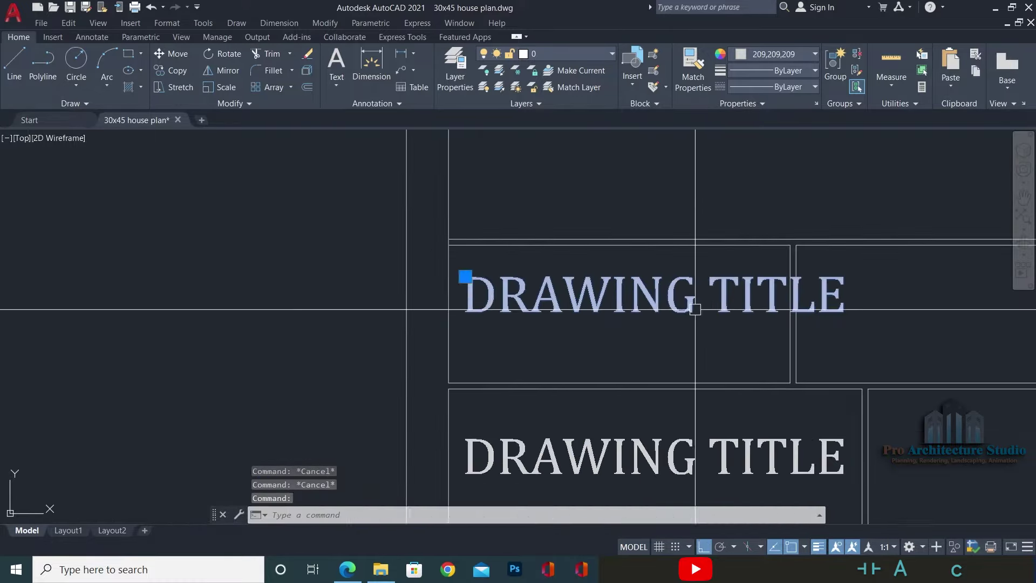
pyautogui.doubleClick(480, 326)
pyautogui.write('CHECKED BY:')
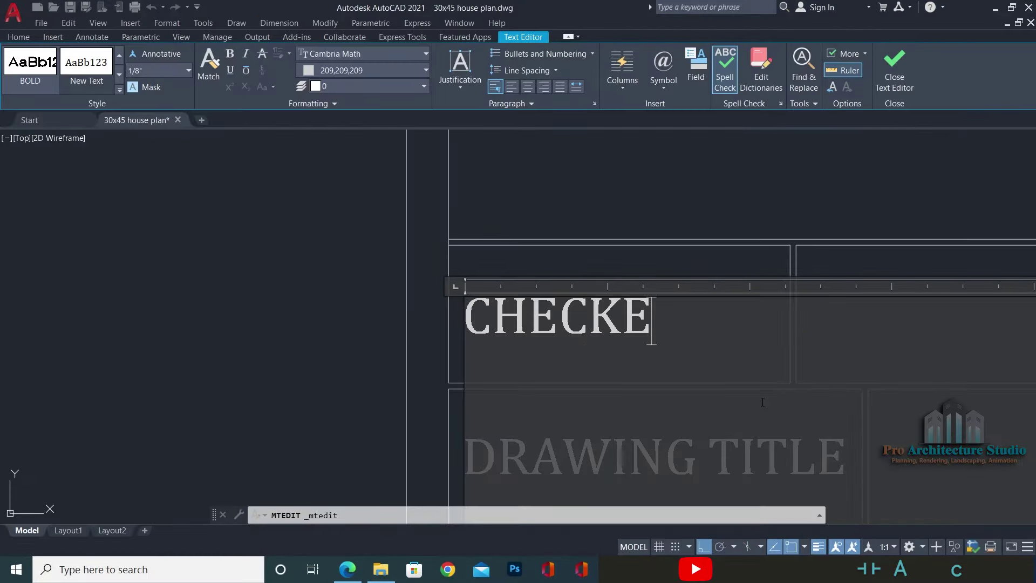
pyautogui.click(691, 391)
pyautogui.scroll(3, 672, 271)
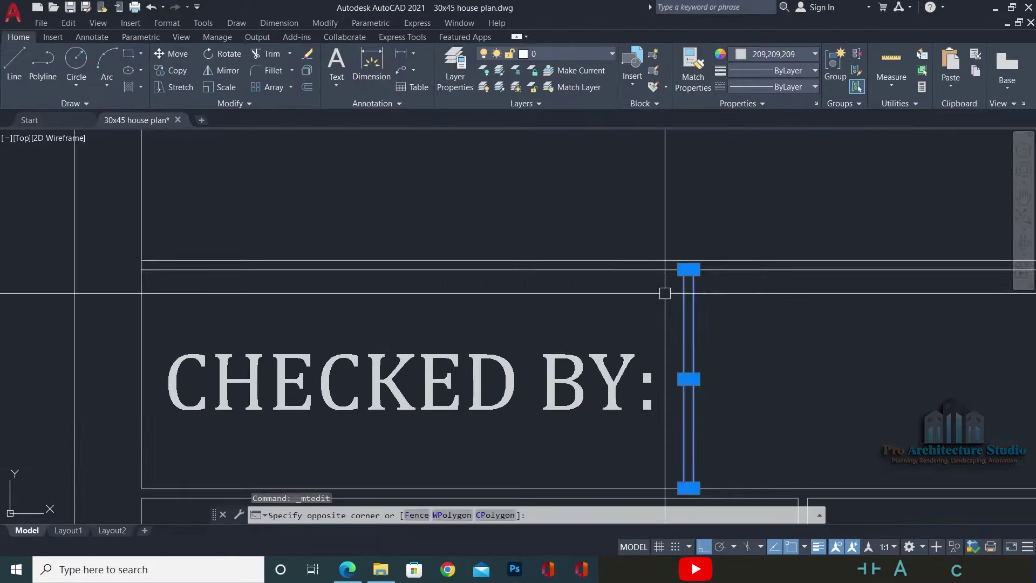
pyautogui.moveTo(666, 292); pyautogui.dragTo(592, 338)
pyautogui.write('co')
pyautogui.press('Return')
pyautogui.click(530, 232)
pyautogui.press('Escape')
# Copy CHECKED BY: one row up and edit the copy to DRAWN BY:
pyautogui.write('tr')
pyautogui.press('Return')
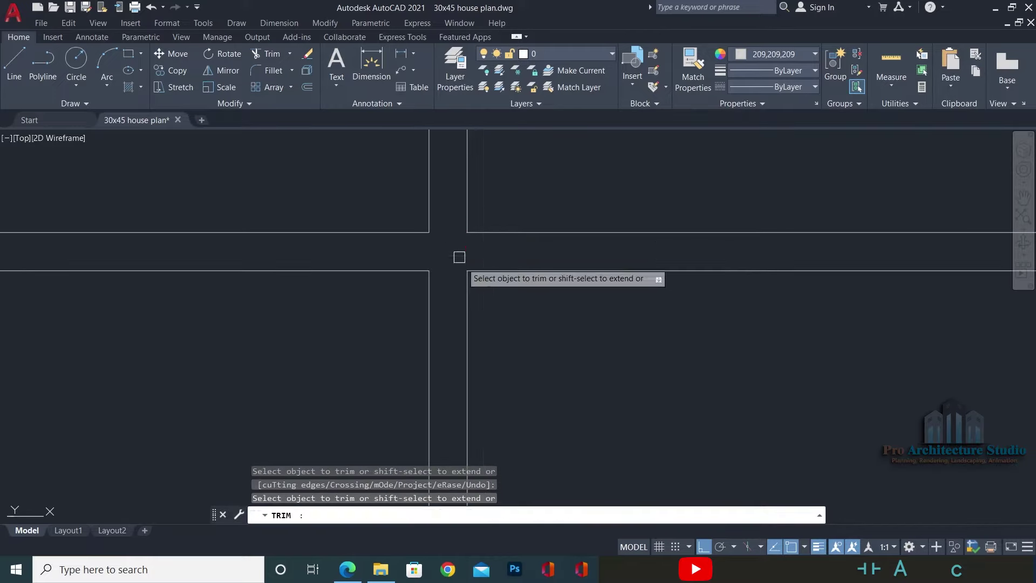
pyautogui.press('Escape')
pyautogui.press('Escape')
pyautogui.scroll(-2, 427, 388)
pyautogui.scroll(-2, 427, 389)
pyautogui.click(378, 388)
pyautogui.write('co')
pyautogui.press('Return')
pyautogui.click(346, 303)
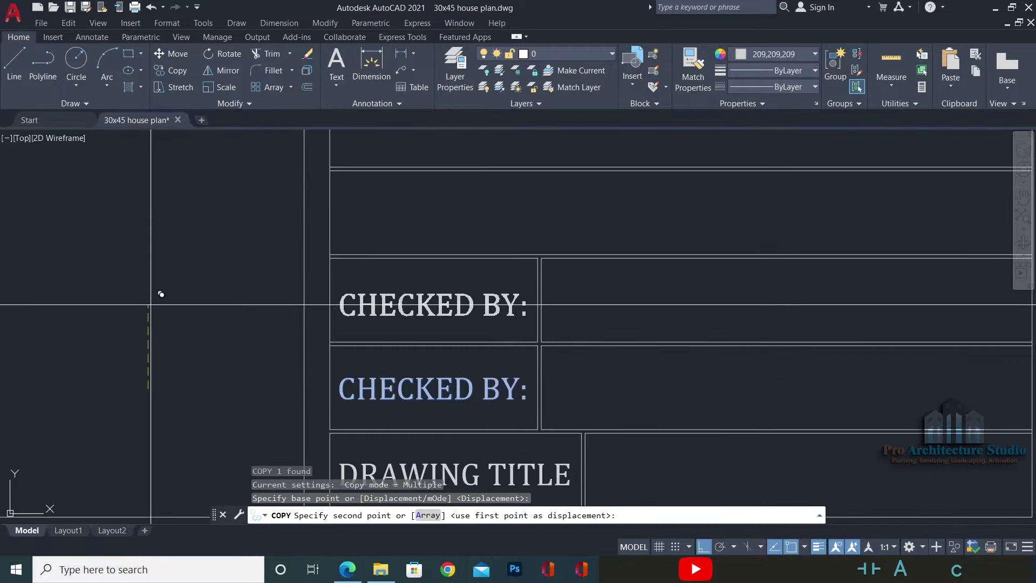
pyautogui.doubleClick(342, 293)
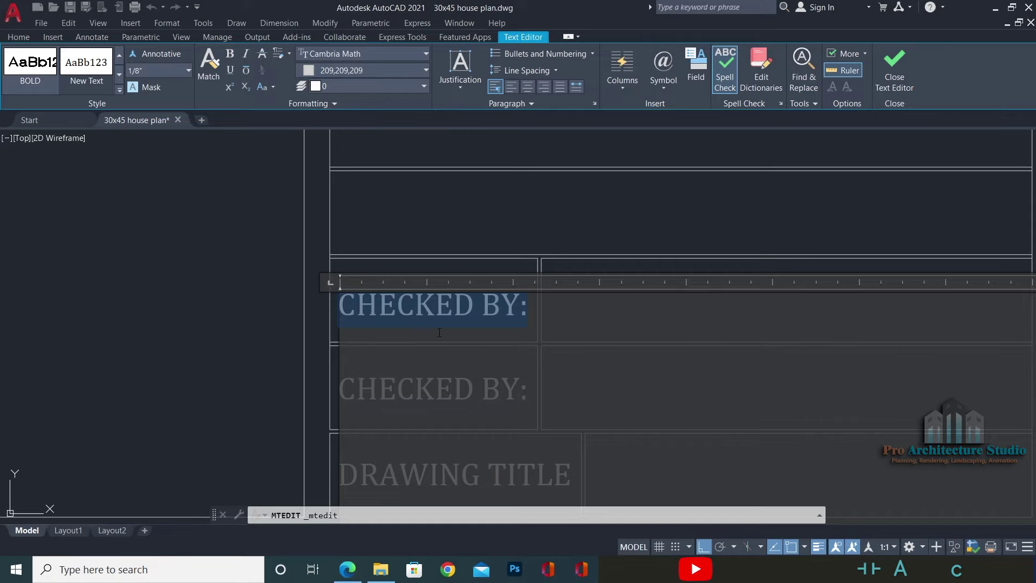
pyautogui.click(472, 275)
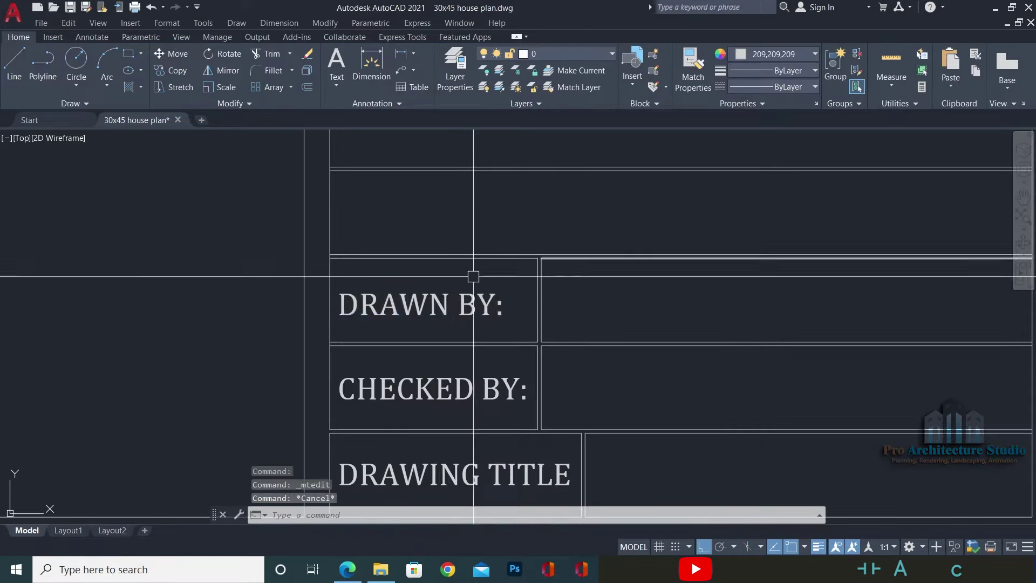
# Copy the DRAWN BY: label and its dividers one row up
pyautogui.click(502, 303)
pyautogui.click(539, 302)
pyautogui.write('co')
pyautogui.press('Return')
pyautogui.scroll(2, 586, 345)
pyautogui.click(587, 345)
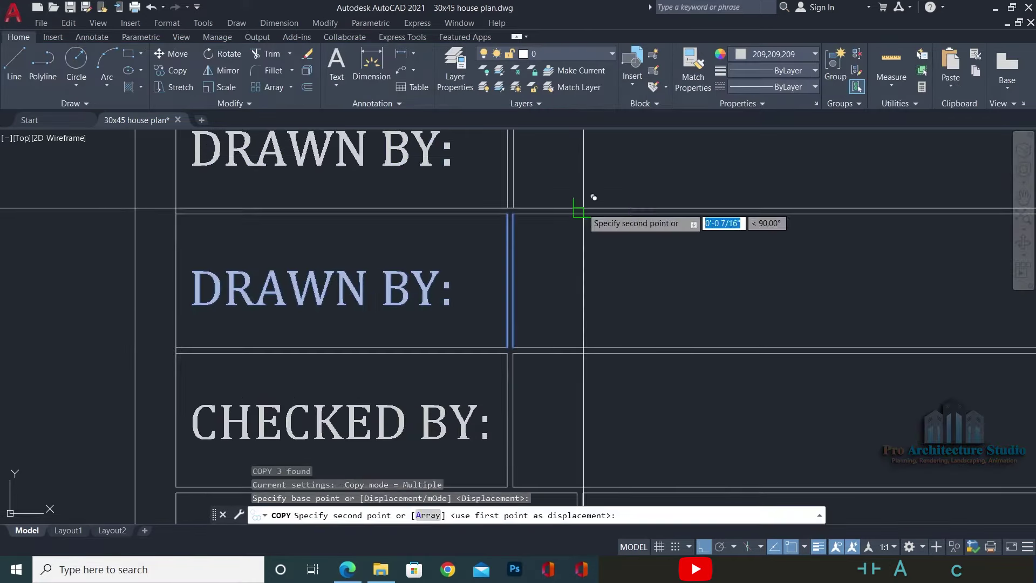
pyautogui.click(578, 208)
pyautogui.press('Escape')
pyautogui.write('tr')
pyautogui.press('Return')
# Change the upper DRAWN BY: copy to read DESIGN BY:
pyautogui.scroll(5, 572, 226)
pyautogui.scroll(-4, 158, 187)
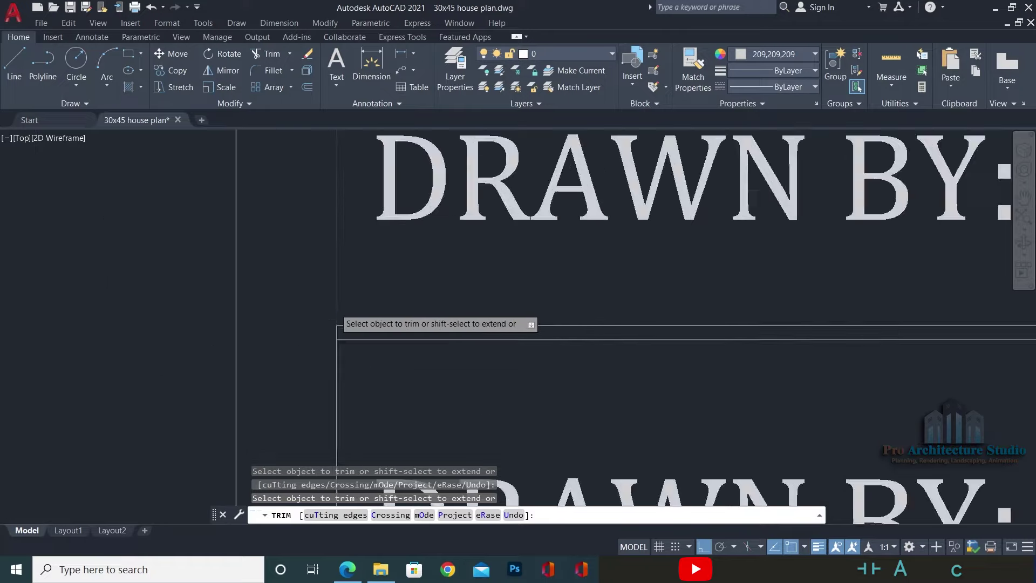
pyautogui.scroll(4, 416, 300)
pyautogui.press('Escape')
pyautogui.scroll(-3, 416, 300)
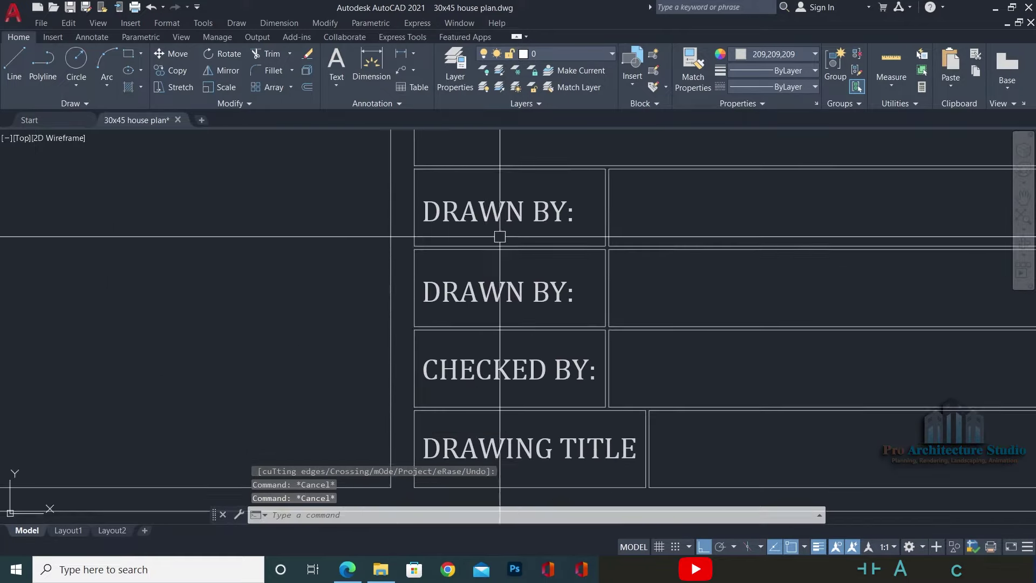
pyautogui.doubleClick(496, 216)
pyautogui.doubleClick(328, 260)
pyautogui.write('DESIGN')
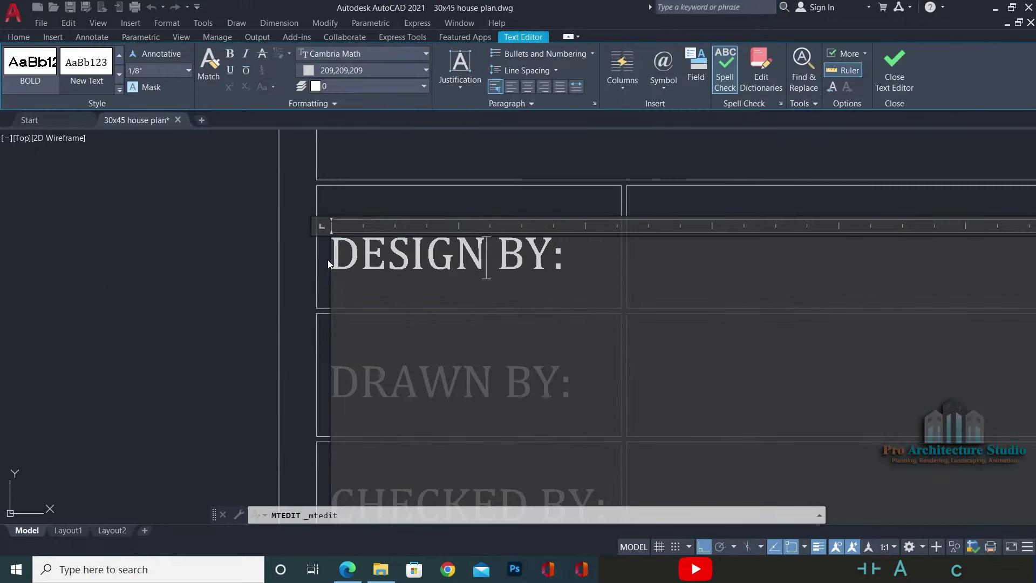
pyautogui.click(481, 203)
# Check the reference title block PDF, then select the row divider lines
pyautogui.scroll(-3, 481, 203)
pyautogui.click(347, 571)
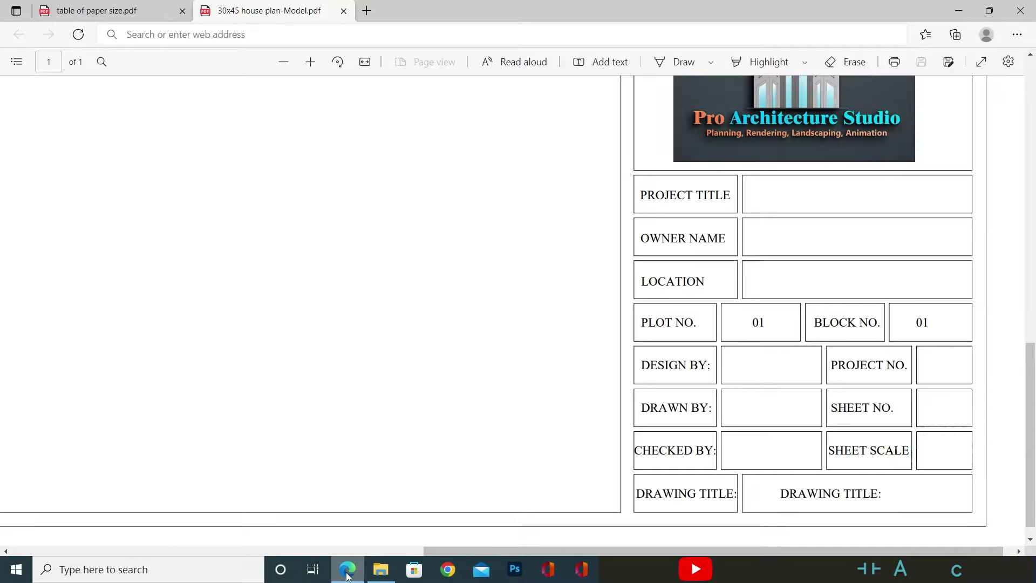
pyautogui.click(347, 576)
pyautogui.click(488, 215)
# Copy the row divider lines into the right side of the title block, near its right edge
pyautogui.click(463, 352)
pyautogui.write('co')
pyautogui.press('Return')
pyautogui.click(527, 296)
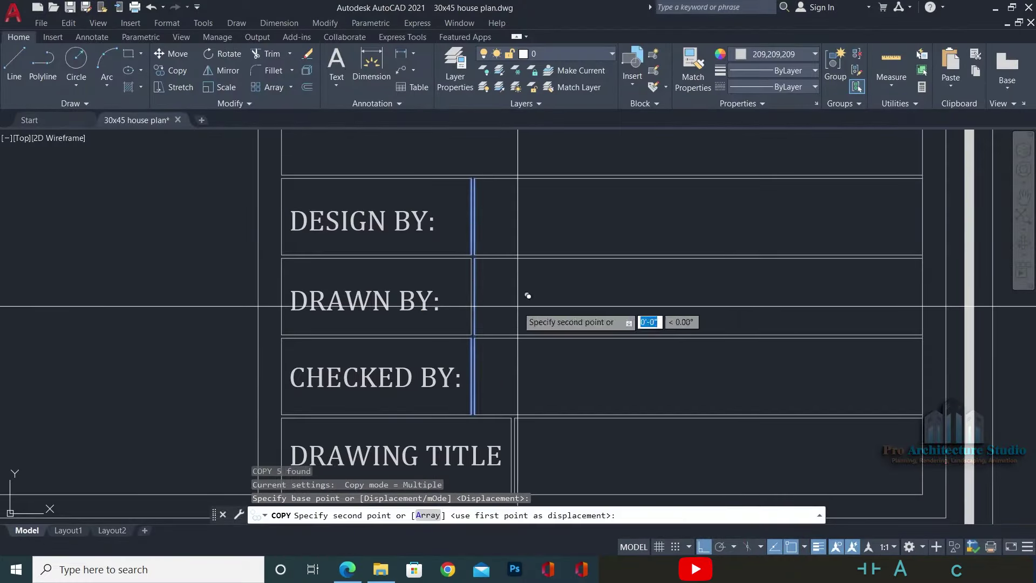
pyautogui.moveTo(768, 288); pyautogui.dragTo(641, 295, button='middle')
pyautogui.click(598, 303)
pyautogui.press('Escape')
pyautogui.moveTo(335, 432); pyautogui.dragTo(346, 162)
pyautogui.press('Return')
pyautogui.click(372, 146)
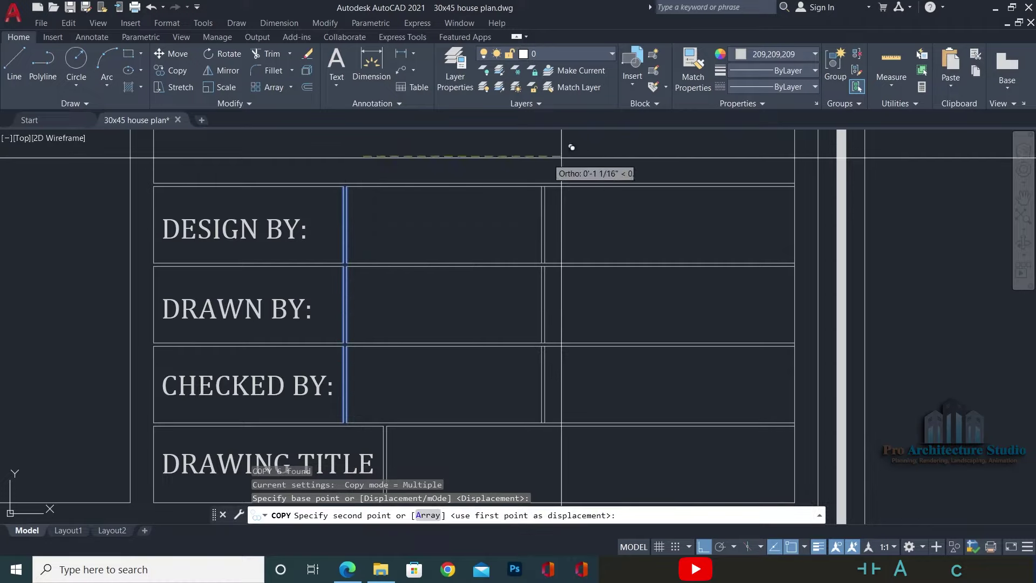
pyautogui.click(586, 159)
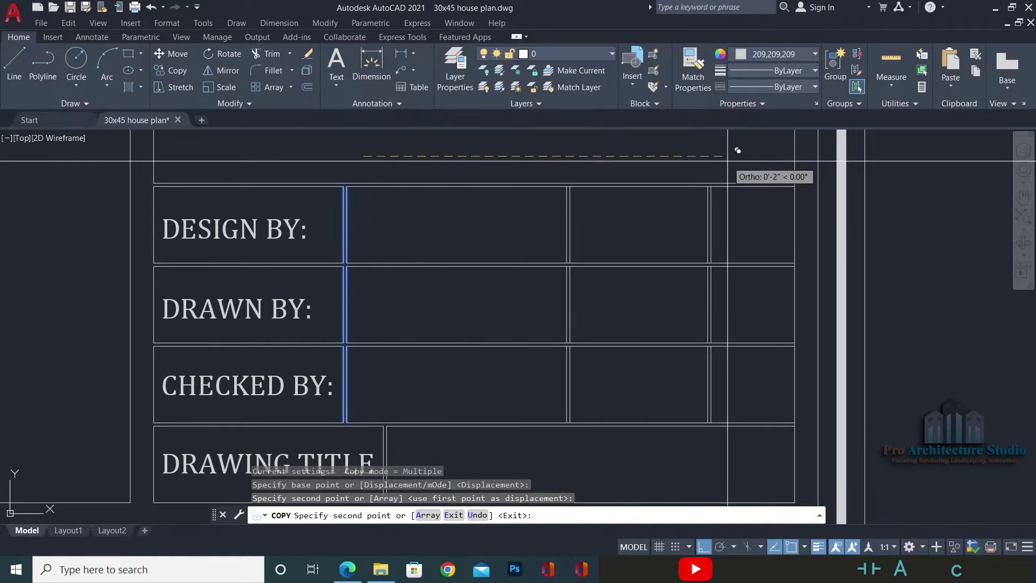
pyautogui.press('Escape')
# Copy the DESIGN BY:, DRAWN BY: and CHECKED BY: labels into the right column
pyautogui.click(264, 227)
pyautogui.click(181, 305)
pyautogui.scroll(-2, 254, 353)
pyautogui.press('Return')
pyautogui.click(686, 255)
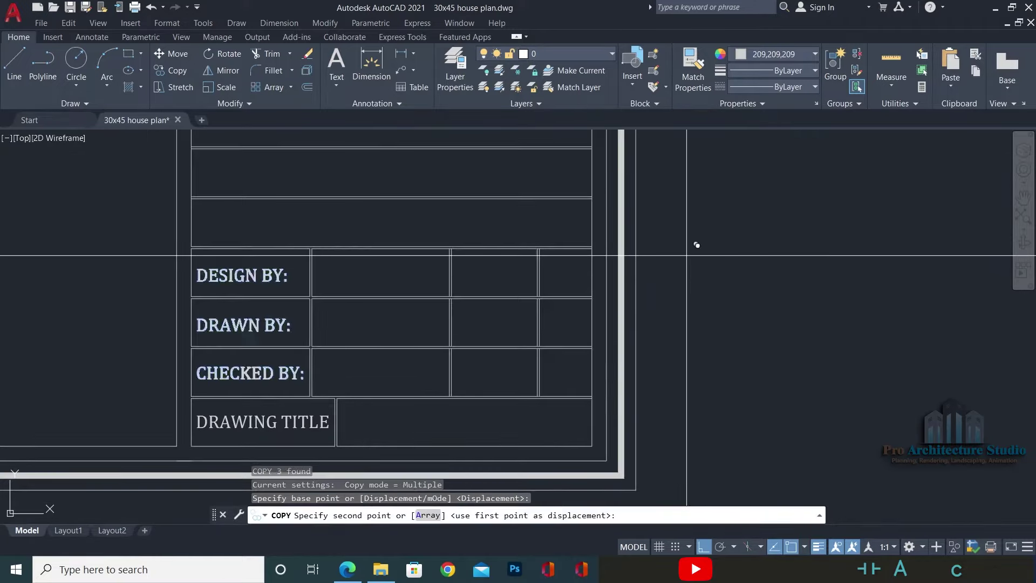
pyautogui.click(960, 255)
pyautogui.press('Escape')
pyautogui.scroll(2, 567, 290)
# Relabel the three right-column copies as PROJECT NO., SHEET NO. and SHEET SCALE
pyautogui.doubleClick(417, 270)
pyautogui.click(348, 570)
pyautogui.write('PROJECT NO.')
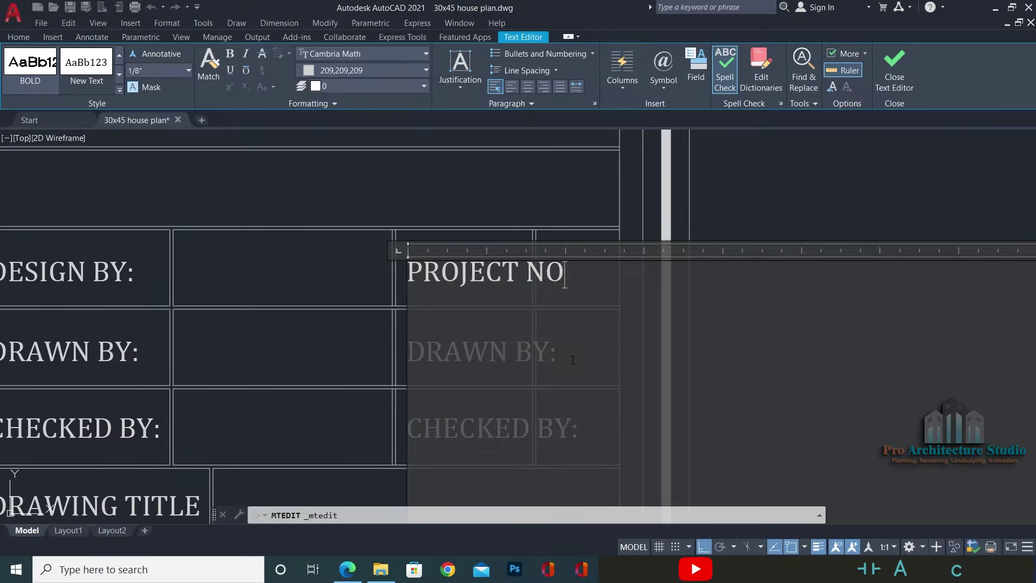
pyautogui.click(539, 208)
pyautogui.doubleClick(483, 353)
pyautogui.write('SHEET NO')
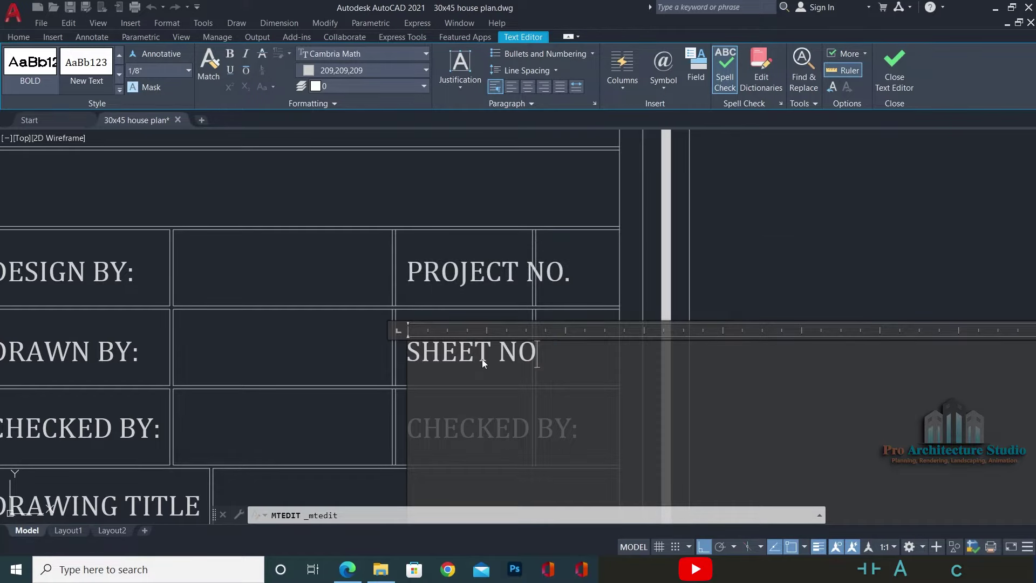
pyautogui.write('.')
pyautogui.click(439, 375)
pyautogui.doubleClick(441, 428)
pyautogui.write('SHEET SCALE')
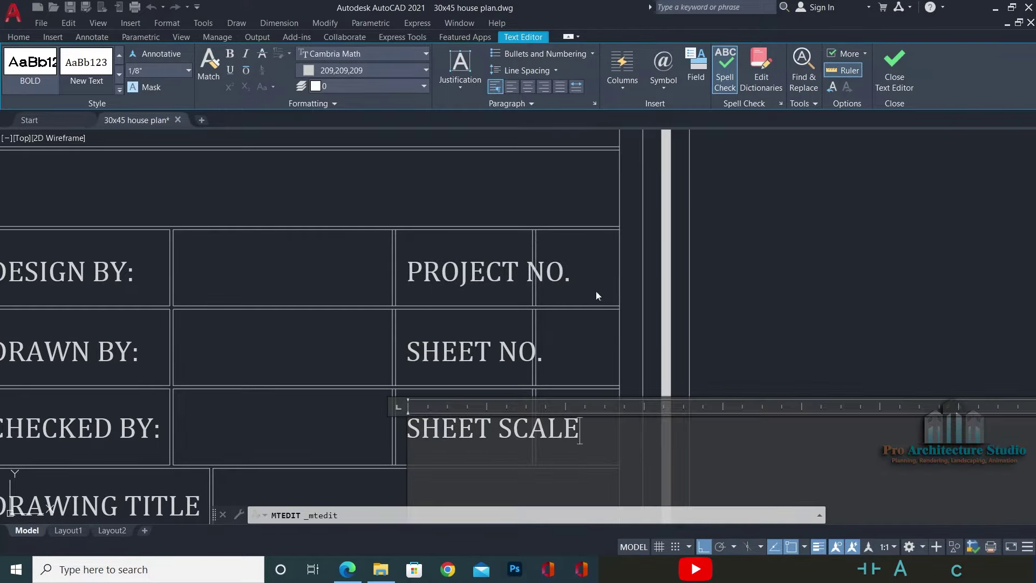
pyautogui.click(596, 290)
# Stretch the right-column cells to shift the middle column divider left
pyautogui.scroll(-3, 595, 290)
pyautogui.write('s')
pyautogui.press('Return')
pyautogui.press('Escape')
pyautogui.press('Escape')
pyautogui.scroll(2, 598, 204)
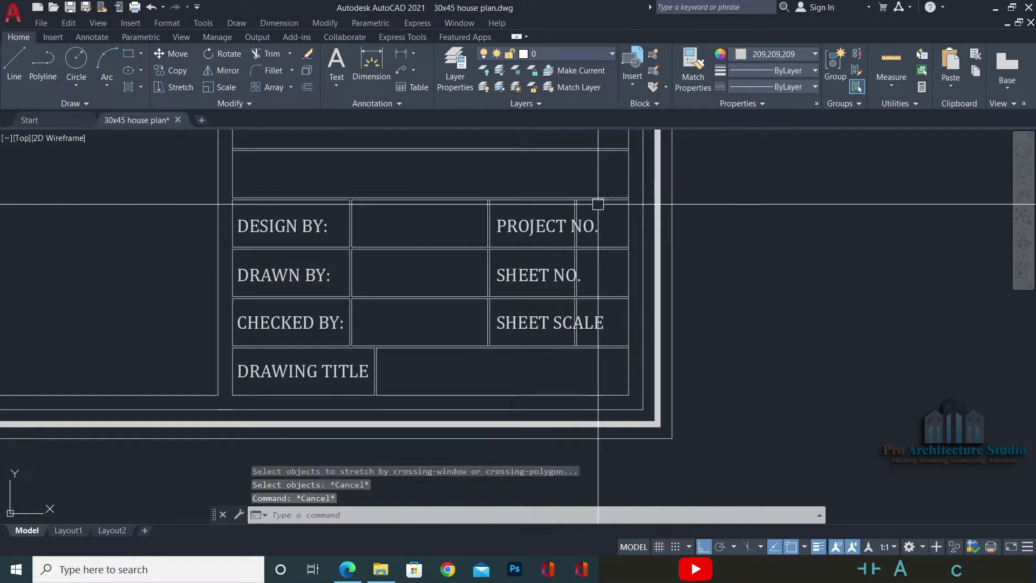
pyautogui.press('Return')
pyautogui.moveTo(540, 351); pyautogui.dragTo(475, 197)
pyautogui.press('Return')
pyautogui.click(538, 312)
pyautogui.click(502, 312)
pyautogui.press('Escape')
pyautogui.press('Escape')
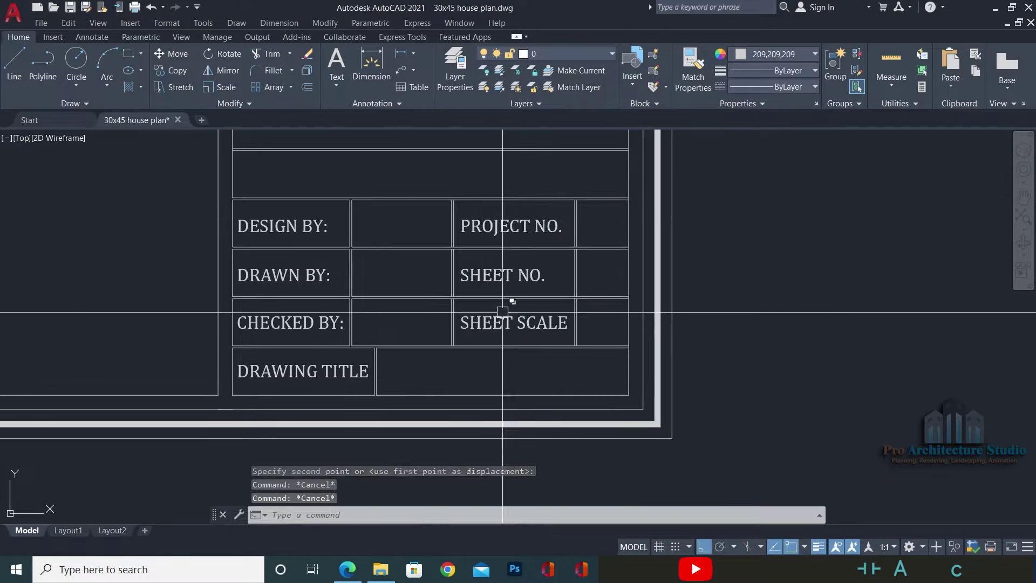
# Select the PROJECT NO. and SHEET NO. labels for moving, then cancel the move
pyautogui.scroll(2, 502, 312)
pyautogui.scroll(-2, 503, 312)
pyautogui.click(475, 268)
pyautogui.click(475, 318)
pyautogui.click(440, 261)
pyautogui.press('Escape')
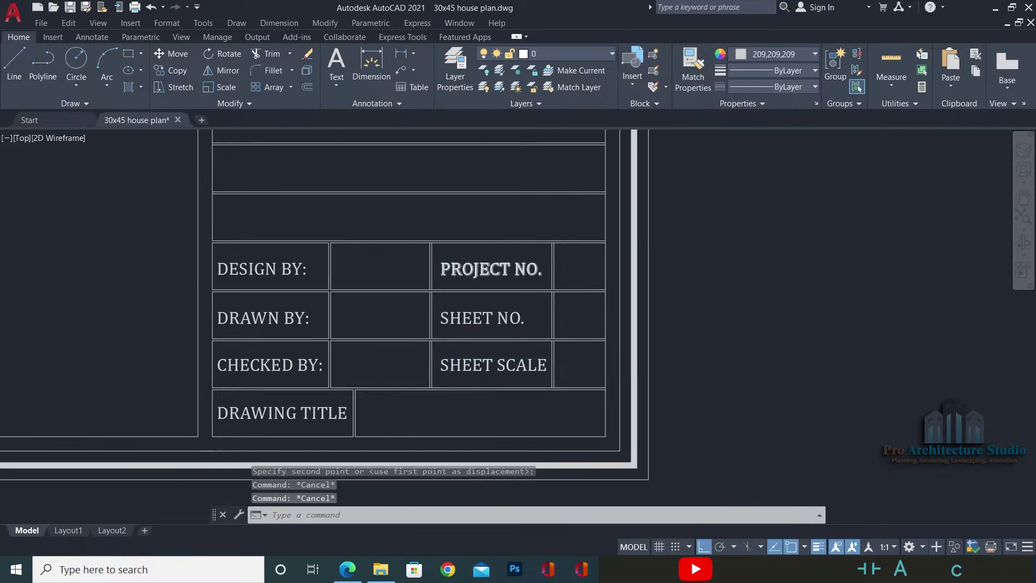
pyautogui.scroll(2, 309, 362)
# Crossing-select the right cells for another stretch, then cancel it
pyautogui.write('s')
pyautogui.press('Return')
pyautogui.moveTo(504, 159); pyautogui.dragTo(475, 426)
pyautogui.press('Return')
pyautogui.click(475, 426)
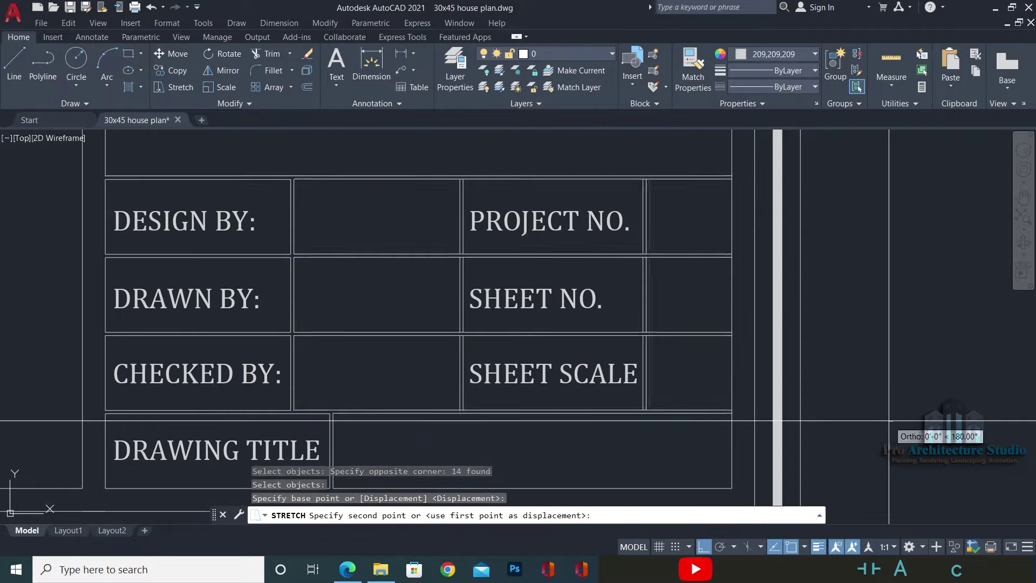
pyautogui.press('Escape')
# Trim the overlapping line ends at the first cell corner
pyautogui.write('tr')
pyautogui.press('Return')
pyautogui.scroll(3, 647, 411)
pyautogui.scroll(-1, 600, 370)
pyautogui.scroll(4, 616, 248)
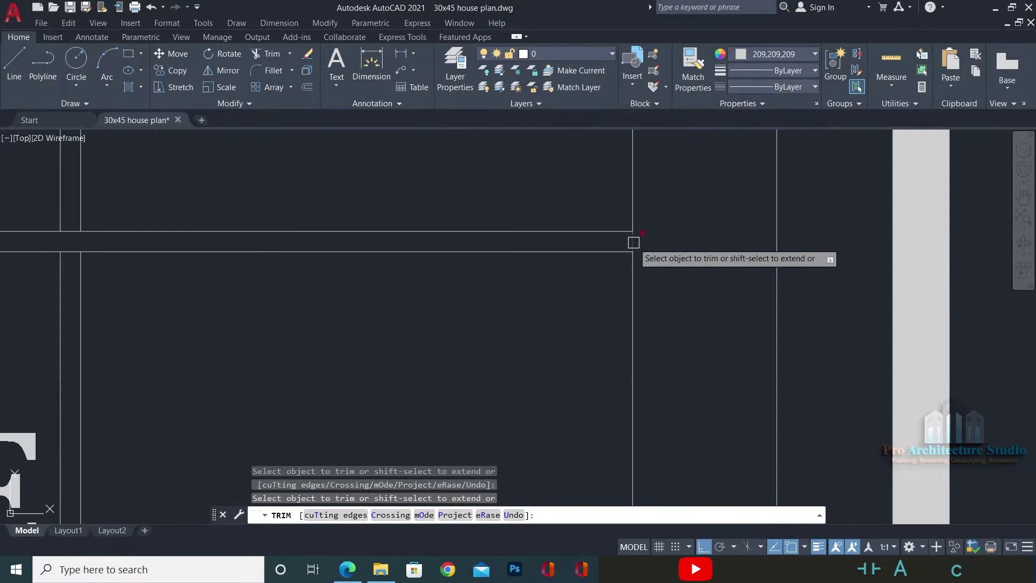
pyautogui.scroll(2, 633, 242)
pyautogui.moveTo(490, 199); pyautogui.dragTo(490, 284)
# Trim the leftover line ends at another cell corner
pyautogui.scroll(-2, 514, 264)
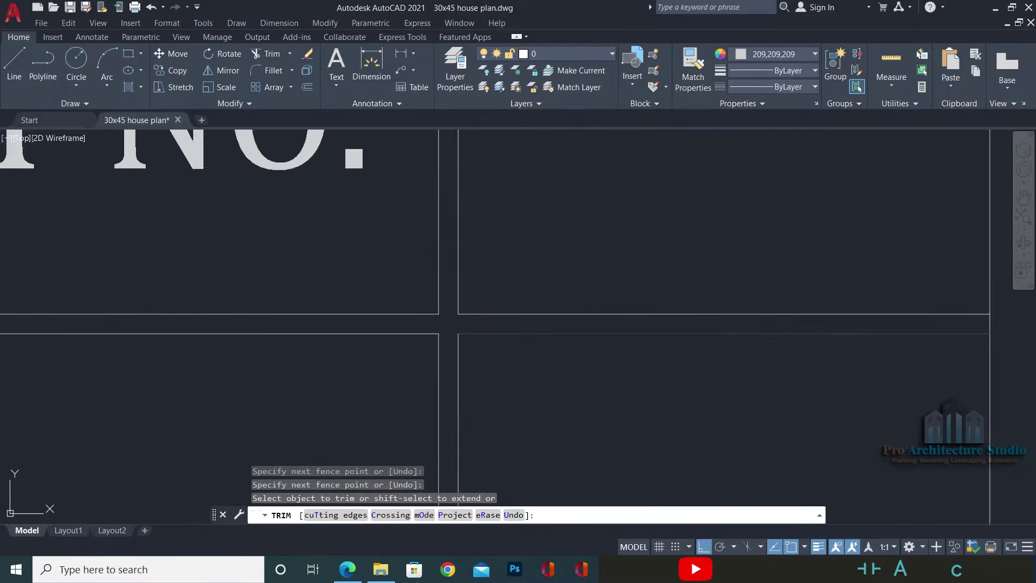
pyautogui.scroll(-3, 611, 273)
pyautogui.scroll(3, 671, 289)
pyautogui.scroll(-3, 777, 249)
pyautogui.scroll(3, 859, 227)
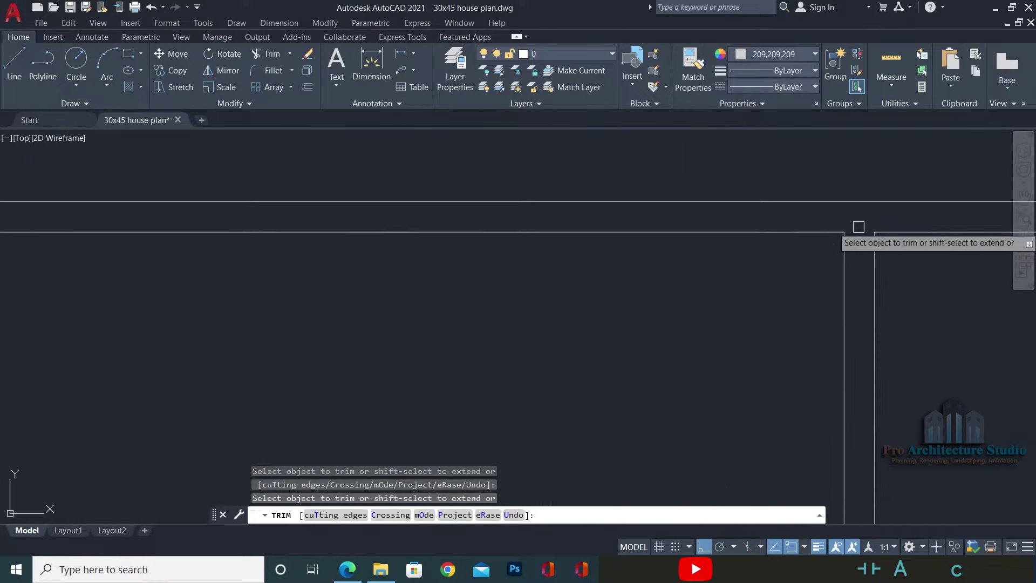
pyautogui.scroll(2, 594, 225)
pyautogui.moveTo(532, 280); pyautogui.dragTo(523, 254)
pyautogui.scroll(-5, 523, 254)
pyautogui.moveTo(523, 254); pyautogui.dragTo(495, 259, button='middle')
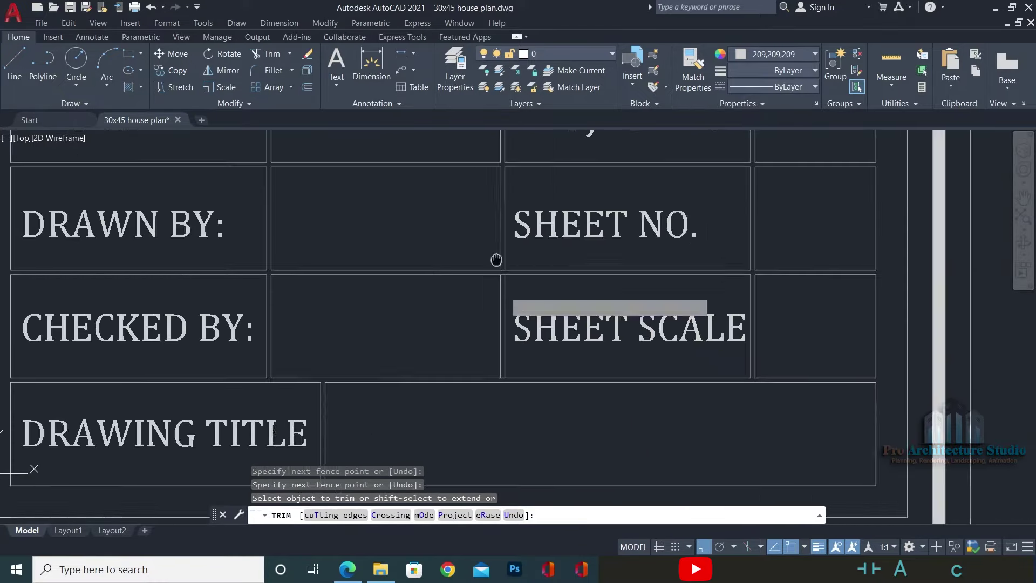
pyautogui.scroll(5, 496, 259)
pyautogui.press('Escape')
# Start a new line and an extend, then abandon both
pyautogui.write('l')
pyautogui.press('Return')
pyautogui.click(638, 242)
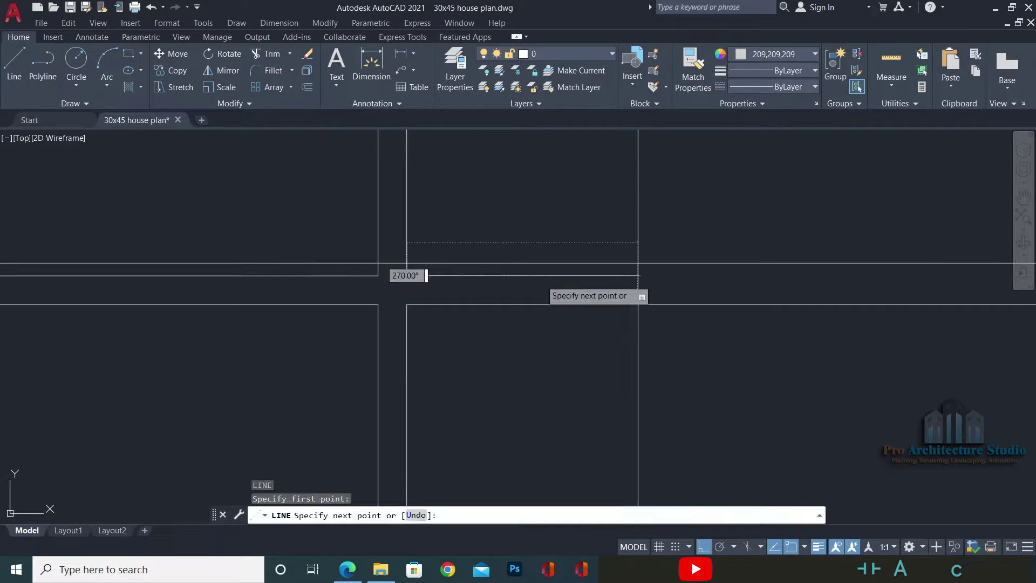
pyautogui.press('Escape')
pyautogui.press('Escape')
pyautogui.scroll(-5, 443, 296)
pyautogui.press('BackSpace')
pyautogui.press('BackSpace')
# Trim the excess line ends running across the cells
pyautogui.write('tr')
pyautogui.press('Return')
pyautogui.scroll(-3, 448, 318)
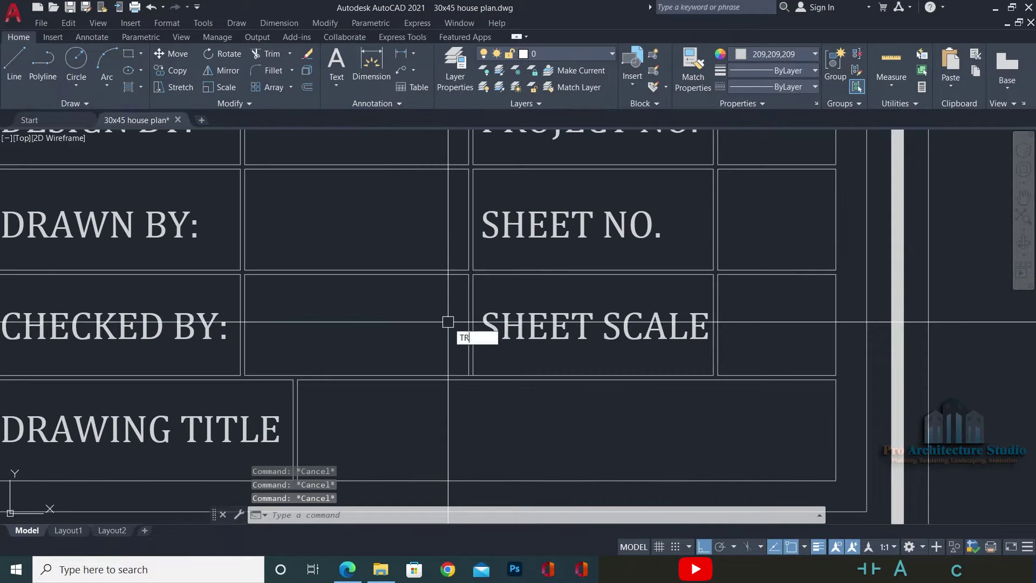
pyautogui.moveTo(437, 345); pyautogui.dragTo(503, 343, button='middle')
pyautogui.scroll(-2, 502, 343)
pyautogui.press('Escape')
pyautogui.press('Escape')
pyautogui.press('Escape')
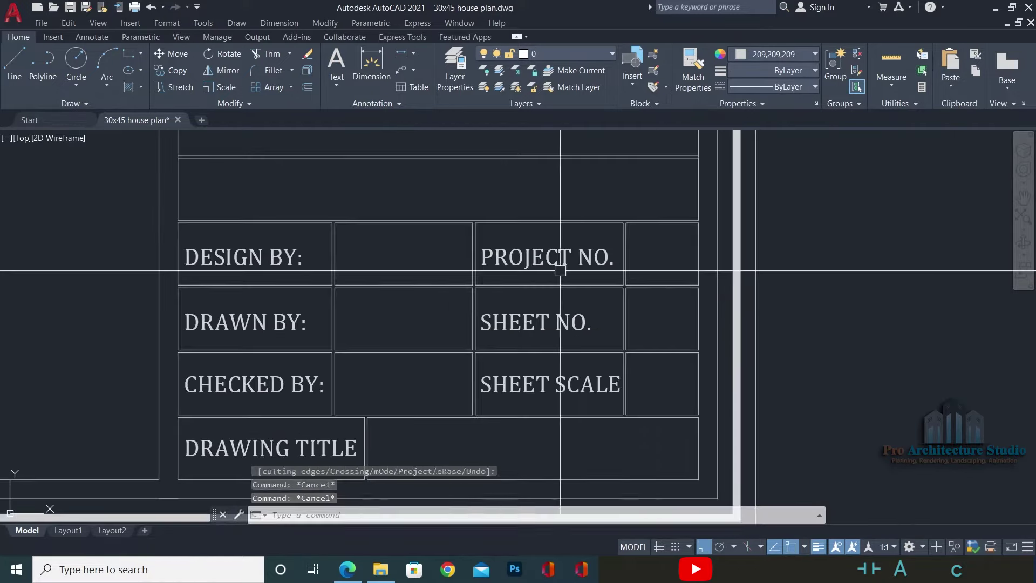
pyautogui.scroll(-2, 542, 203)
# Stretch the first column divider left and compare the result with the reference PDF
pyautogui.write('s')
pyautogui.press('Return')
pyautogui.moveTo(542, 203); pyautogui.dragTo(507, 426)
pyautogui.press('Return')
pyautogui.click(519, 389)
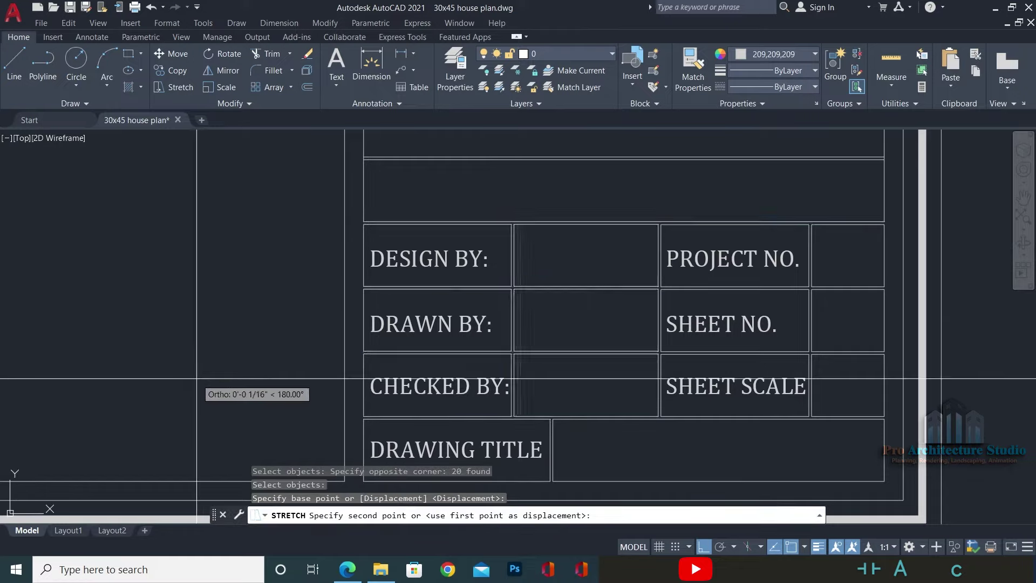
pyautogui.click(205, 385)
pyautogui.click(350, 578)
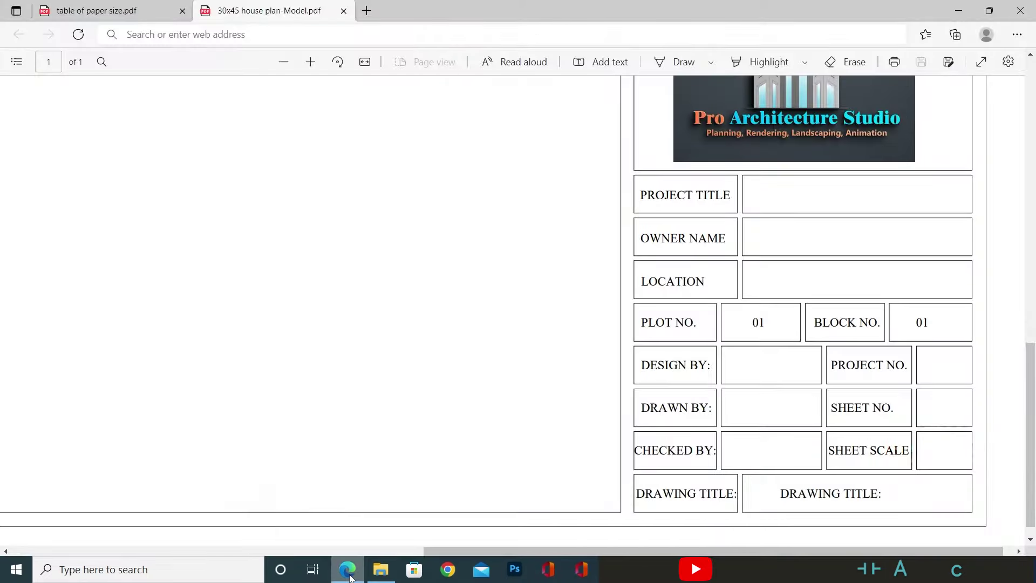
pyautogui.click(350, 578)
pyautogui.click(404, 331)
# Copy the DESIGN BY label up one row and change it to PLOT NO
pyautogui.click(335, 347)
pyautogui.write('co')
pyautogui.press('Return')
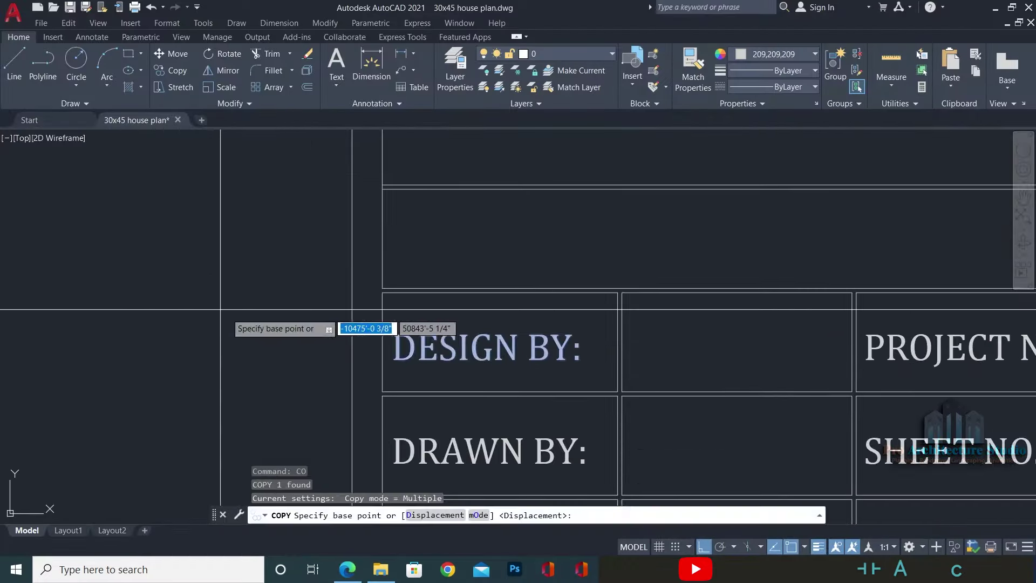
pyautogui.click(237, 326)
pyautogui.click(123, 225)
pyautogui.press('Escape')
pyautogui.doubleClick(412, 245)
pyautogui.write('PLOT NO.')
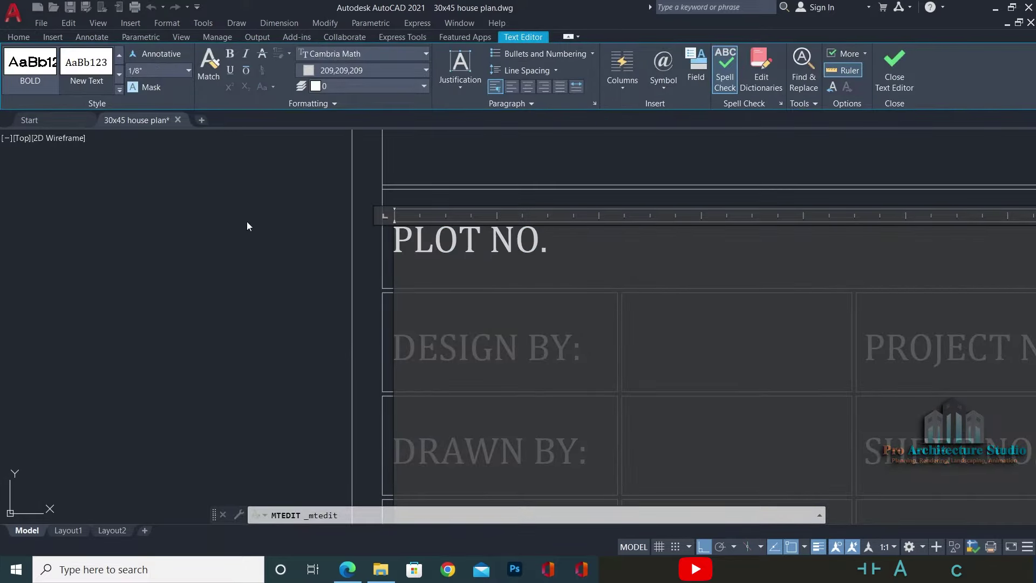
# Copy a vertical cell divider into the new PLOT NO. row
pyautogui.click(247, 221)
pyautogui.write('co')
pyautogui.press('Return')
pyautogui.click(620, 292)
pyautogui.click(518, 233)
# Start a trim and pan over to the PROJECT NO. side of the table
pyautogui.write('tr')
pyautogui.press('Return')
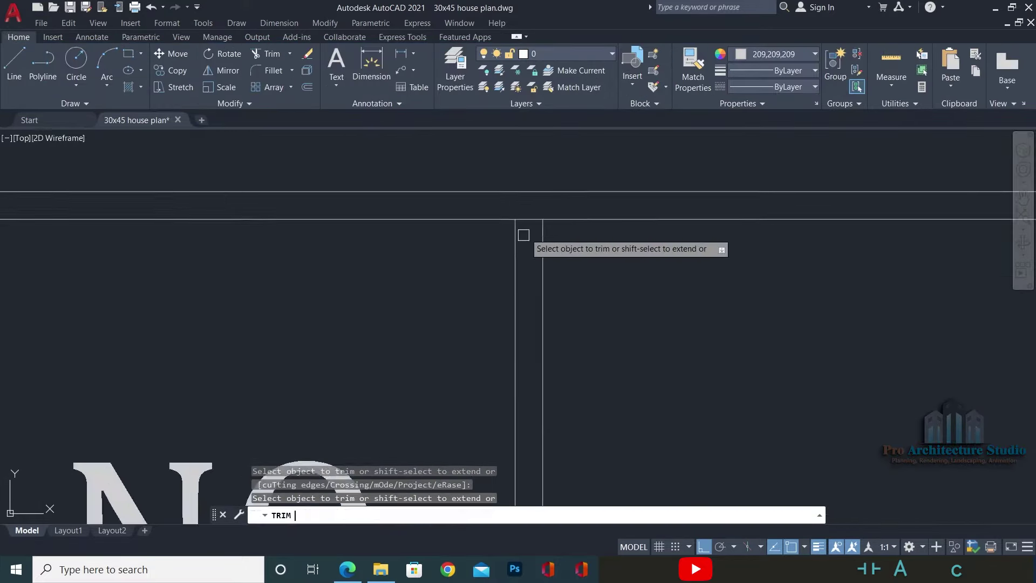
pyautogui.scroll(-5, 533, 356)
pyautogui.scroll(4, 162, 257)
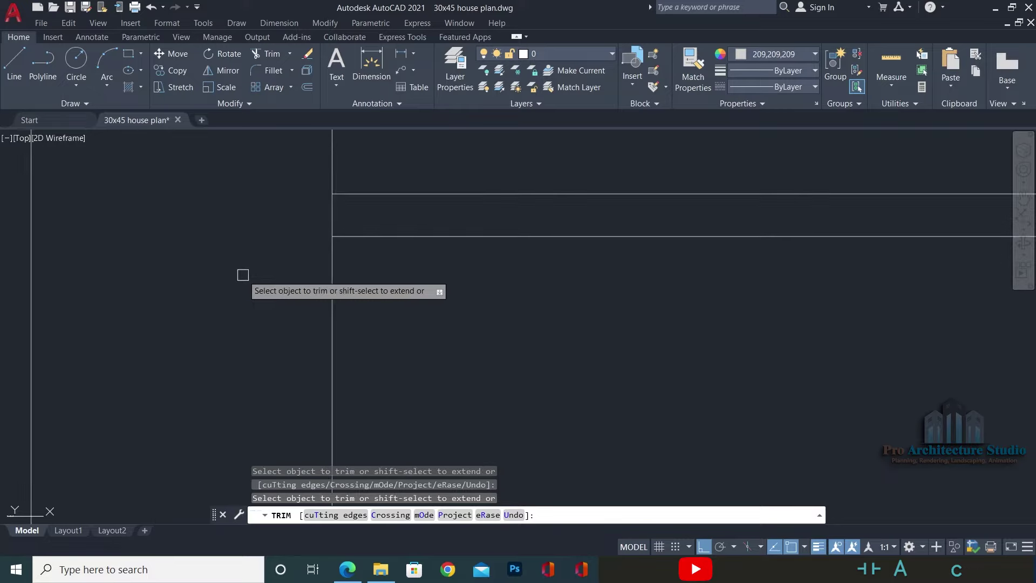
pyautogui.scroll(2, 334, 252)
pyautogui.scroll(-3, 571, 280)
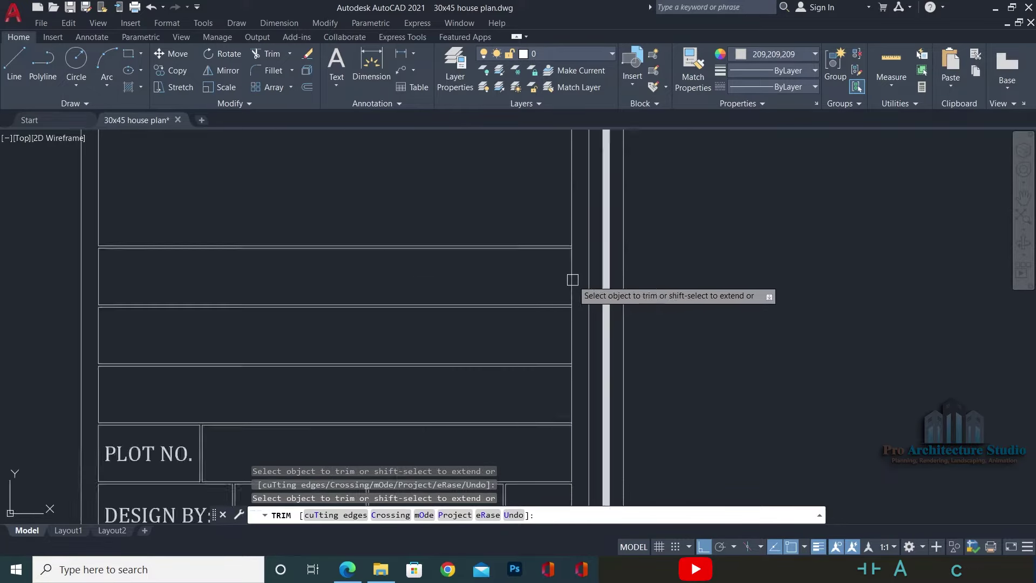
pyautogui.scroll(3, 404, 258)
pyautogui.scroll(-2, 453, 248)
pyautogui.scroll(-1, 463, 232)
pyautogui.moveTo(463, 231)
pyautogui.mouseDown(button='middle')
pyautogui.moveTo(485, 339)
pyautogui.moveTo(587, 246)
pyautogui.mouseUp(button='middle')
pyautogui.scroll(-2, 587, 247)
pyautogui.scroll(2, 462, 254)
# Try copying the divider beside PLOT NO. and an offset, cancelling both
pyautogui.click(381, 302)
pyautogui.write('co')
pyautogui.press('Return')
pyautogui.click(471, 226)
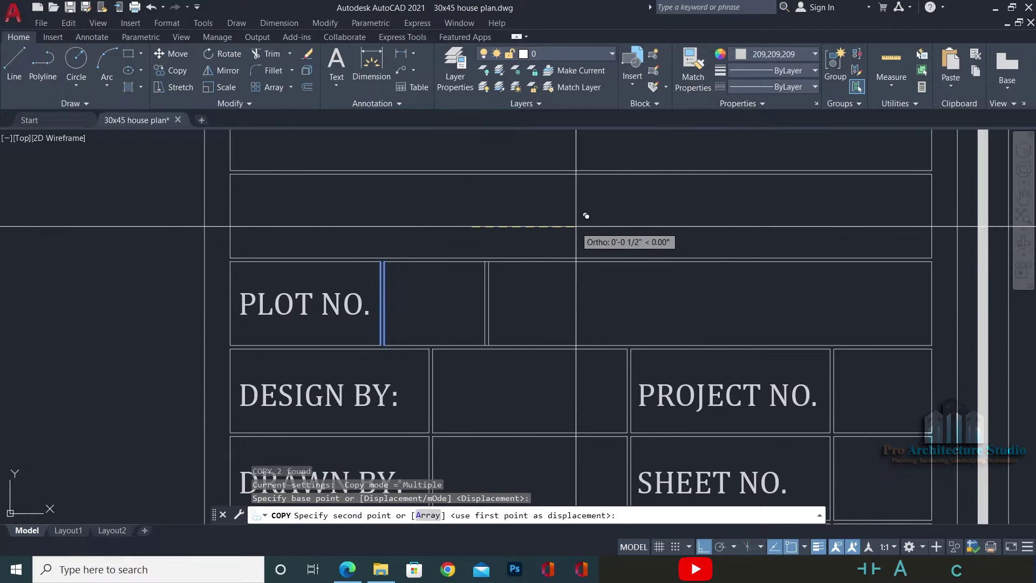
pyautogui.press('Escape')
pyautogui.write('o')
pyautogui.press('Return')
pyautogui.press('Escape')
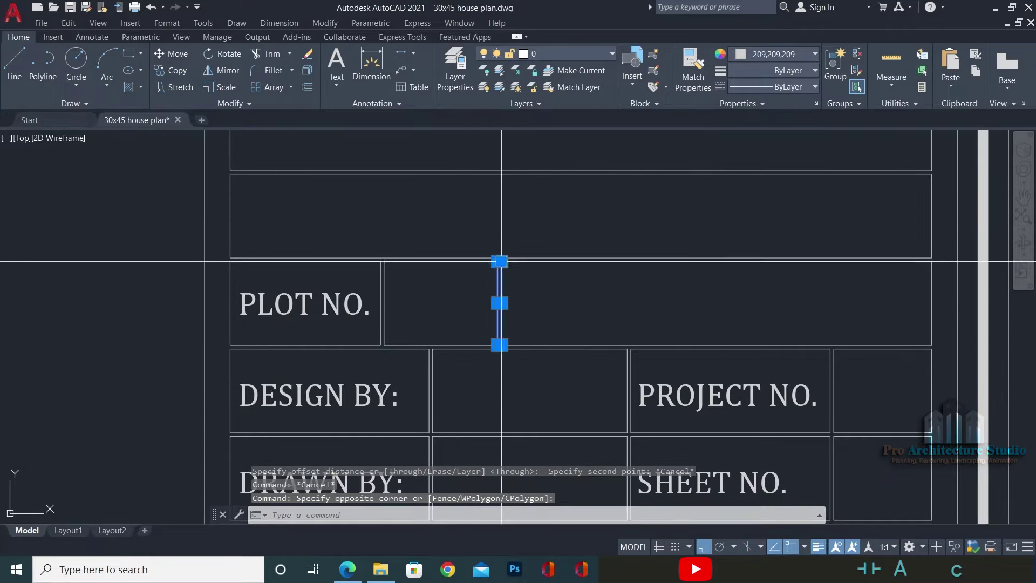
# Copy the PLOT NO. label and its dividers further right along the row
pyautogui.write('co')
pyautogui.press('Return')
pyautogui.click(387, 216)
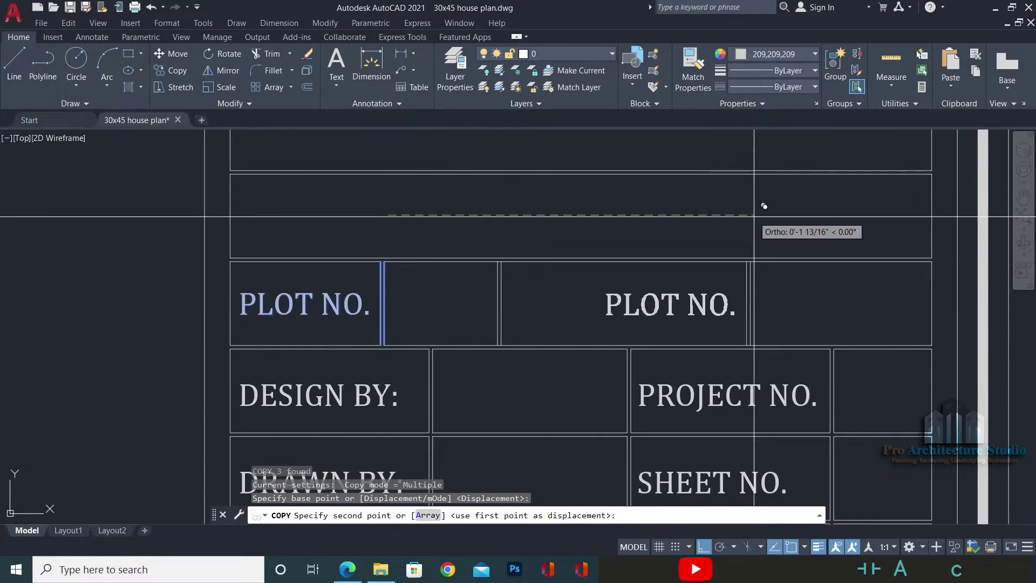
pyautogui.click(737, 217)
pyautogui.press('Escape')
# Start stretching the new row's cells with crossing selections
pyautogui.write('s')
pyautogui.press('Return')
pyautogui.moveTo(519, 242); pyautogui.dragTo(478, 369)
pyautogui.click(465, 186)
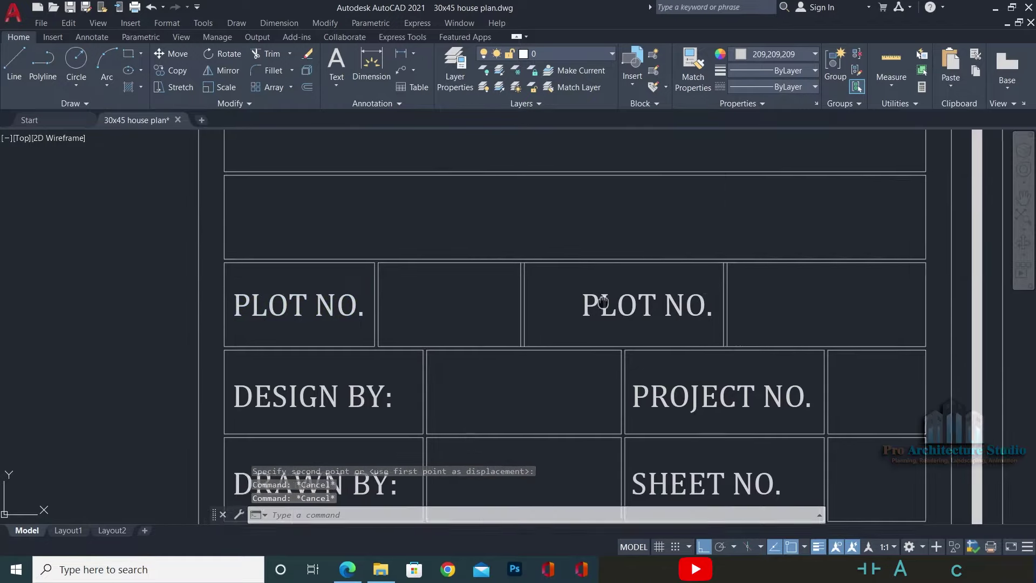
pyautogui.moveTo(604, 295); pyautogui.dragTo(466, 313, button='middle')
# Rename the right-hand copy to BLOCK NO. and shift it left in its cell
pyautogui.doubleClick(471, 317)
pyautogui.write('BLOCK')
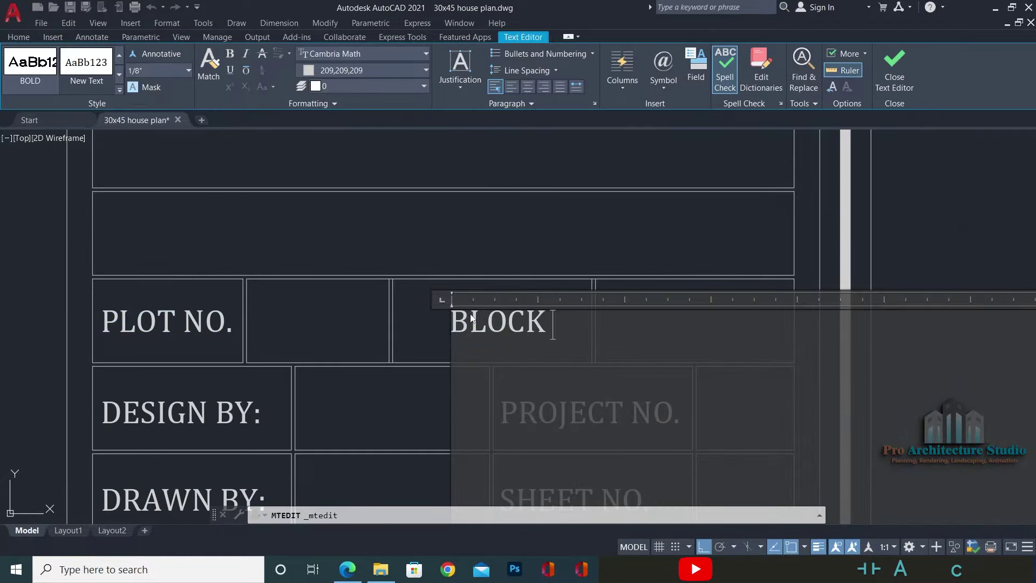
pyautogui.click(453, 308)
pyautogui.click(538, 203)
pyautogui.click(462, 326)
pyautogui.press('Escape')
pyautogui.press('Escape')
pyautogui.press('Escape')
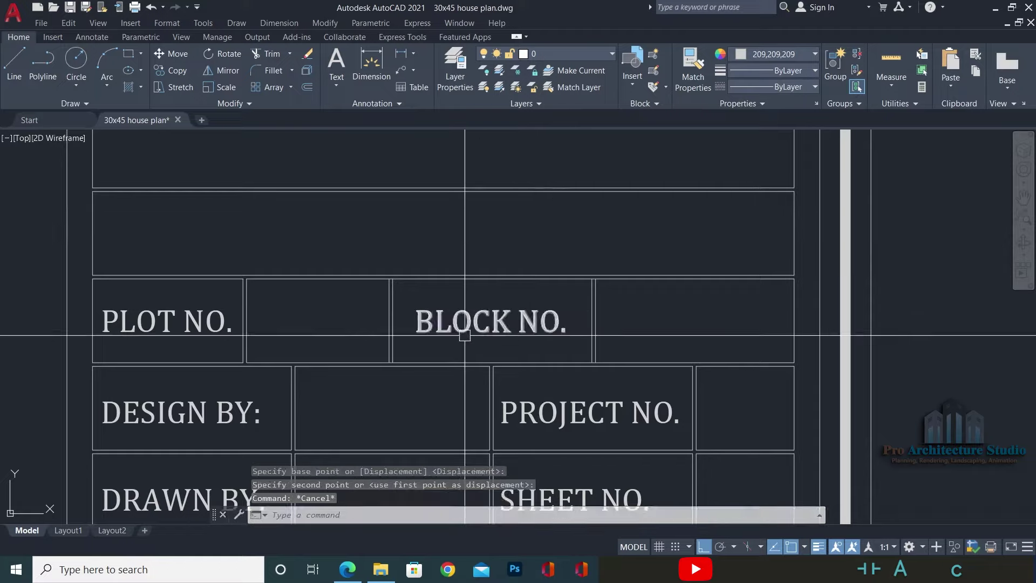
# Stretch the BLOCK NO. row's cells to fit the title strip
pyautogui.moveTo(584, 302); pyautogui.dragTo(746, 275, button='middle')
pyautogui.write('s')
pyautogui.press('Return')
pyautogui.click(795, 220)
pyautogui.click(532, 347)
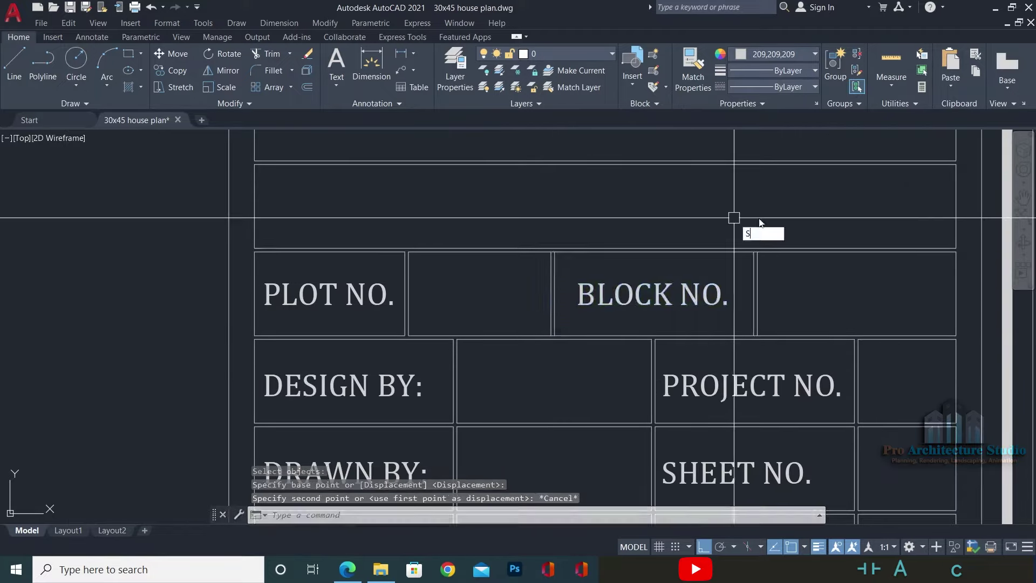
pyautogui.press('Return')
pyautogui.click(678, 320)
pyautogui.click(617, 160)
# Begin trimming the row's lines, then cancel the trim
pyautogui.scroll(5, 543, 317)
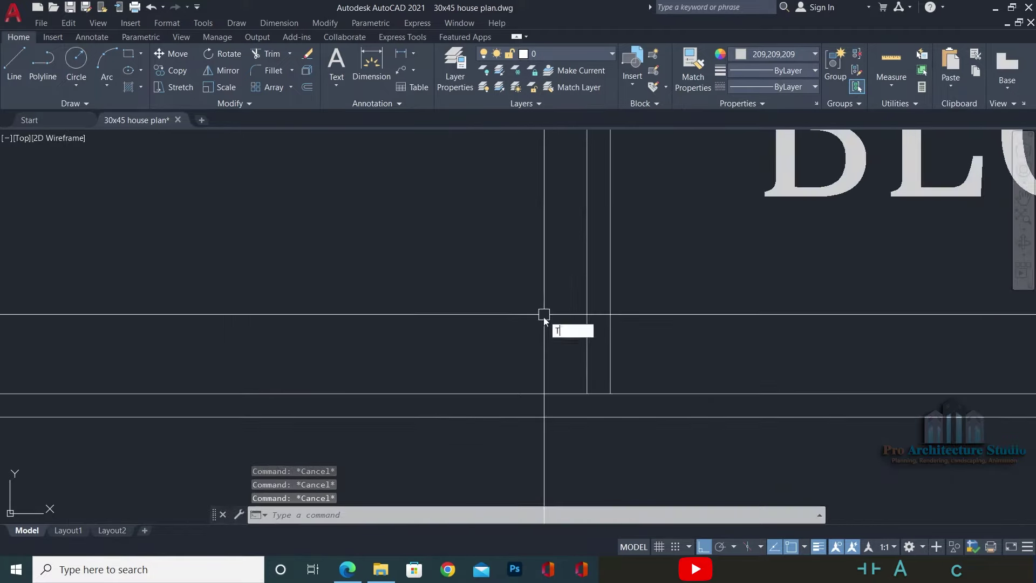
pyautogui.write('tr')
pyautogui.press('Return')
pyautogui.scroll(-3, 667, 288)
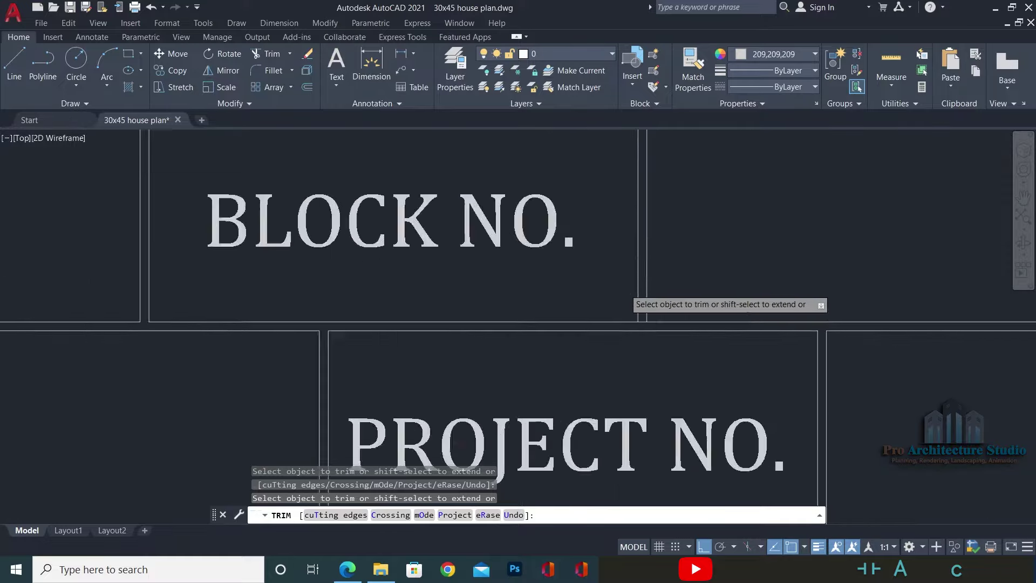
pyautogui.scroll(4, 692, 399)
pyautogui.scroll(-4, 692, 399)
pyautogui.scroll(-2, 532, 316)
pyautogui.press('Escape')
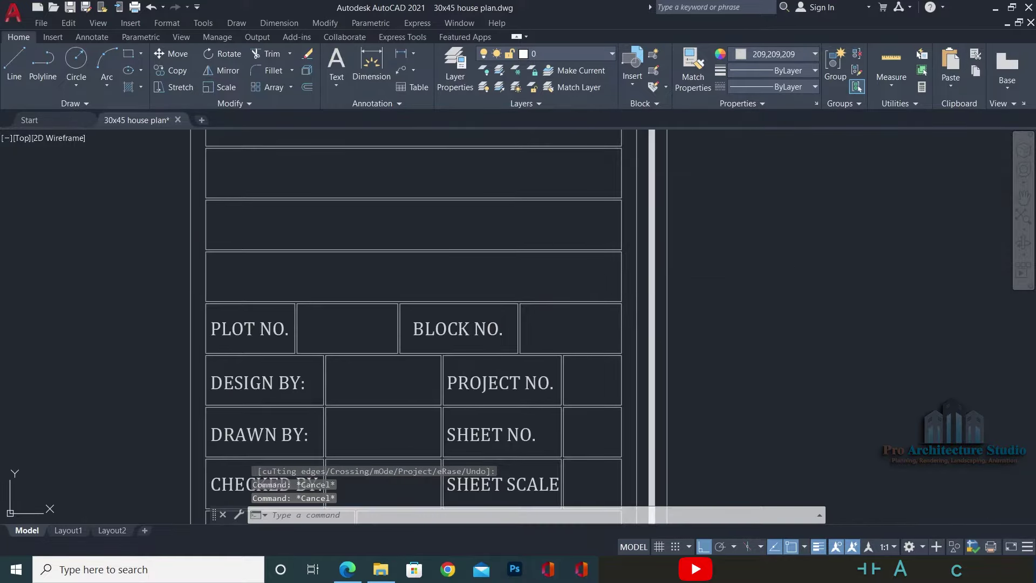
# Compare the new row against the reference title block PDF
pyautogui.click(341, 569)
pyautogui.click(341, 569)
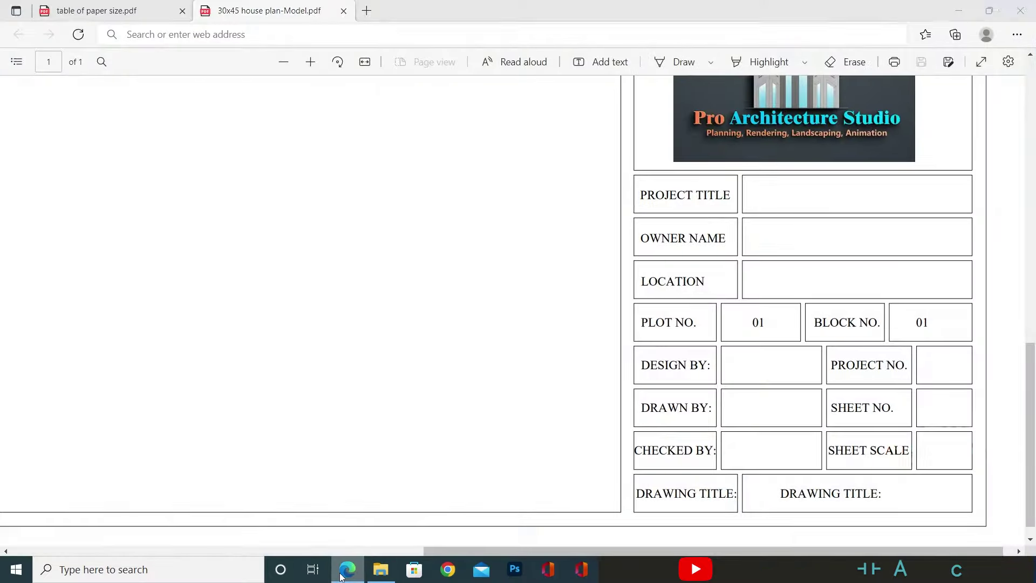
pyautogui.click(341, 576)
pyautogui.scroll(-2, 447, 266)
# Copy the PLOT NO. label and divider one row up and rename it LOCATION
pyautogui.scroll(4, 462, 313)
pyautogui.click(472, 302)
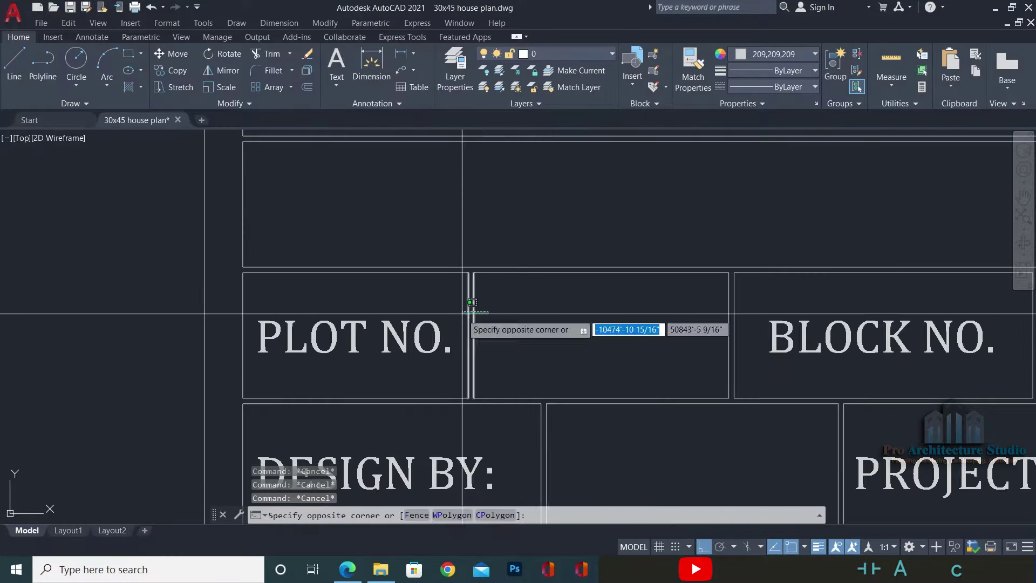
pyautogui.click(470, 330)
pyautogui.write('co')
pyautogui.press('Return')
pyautogui.click(471, 398)
pyautogui.click(470, 267)
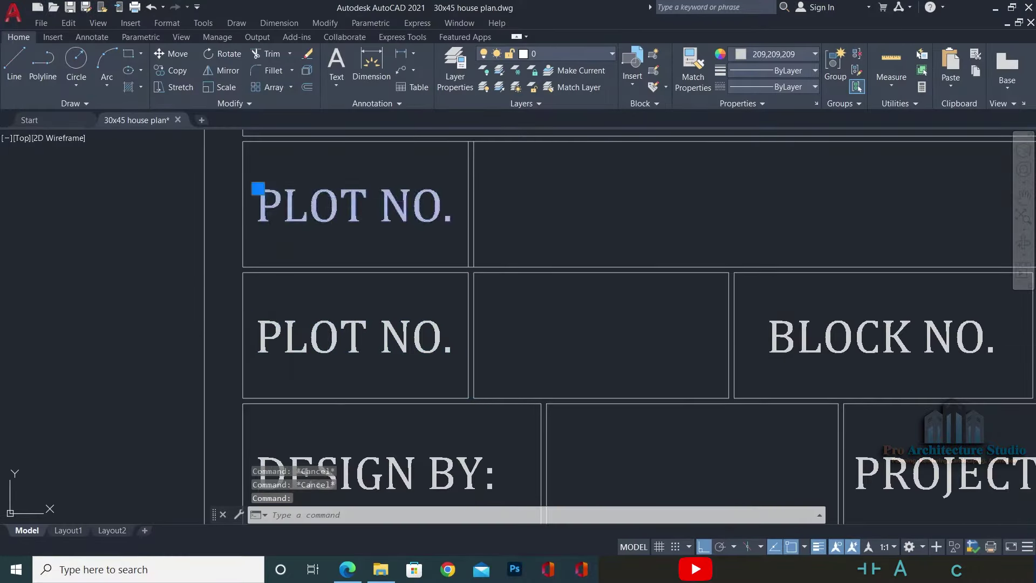
pyautogui.doubleClick(331, 201)
pyautogui.write('LOCATION')
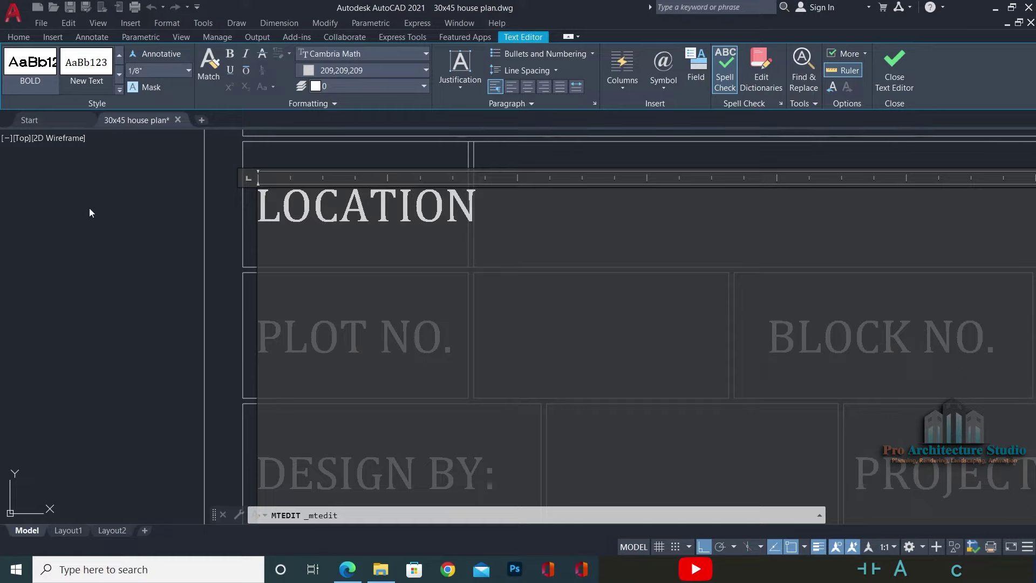
pyautogui.click(89, 209)
# Stretch the LOCATION cell's right divider rightward to widen the cell
pyautogui.write('s')
pyautogui.press('Return')
pyautogui.moveTo(503, 213); pyautogui.dragTo(469, 366)
pyautogui.press('Return')
pyautogui.click(519, 154)
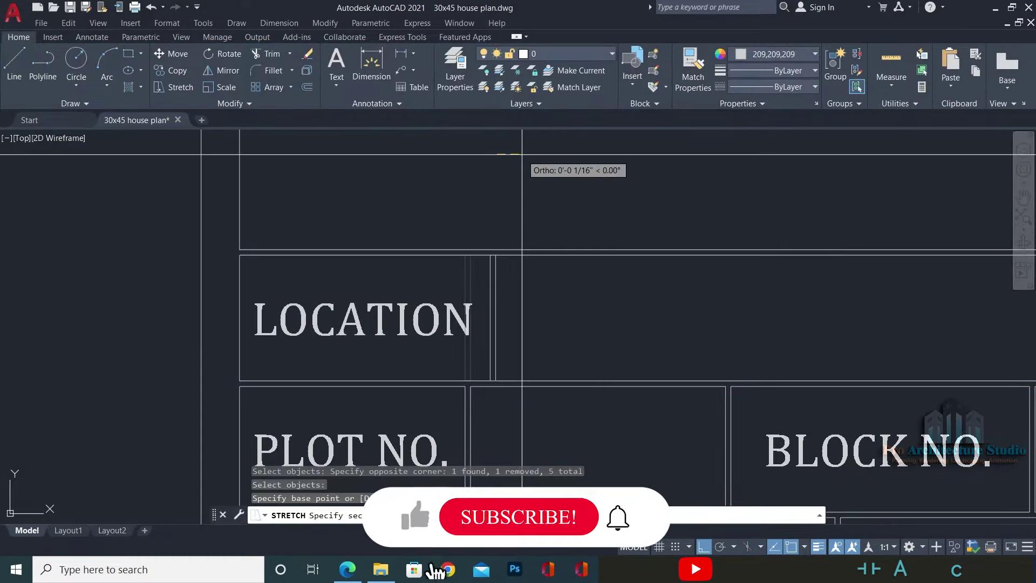
pyautogui.press('Escape')
pyautogui.press('Escape')
pyautogui.write('s')
pyautogui.press('Return')
pyautogui.moveTo(513, 203); pyautogui.dragTo(485, 386)
pyautogui.press('Return')
pyautogui.click(555, 217)
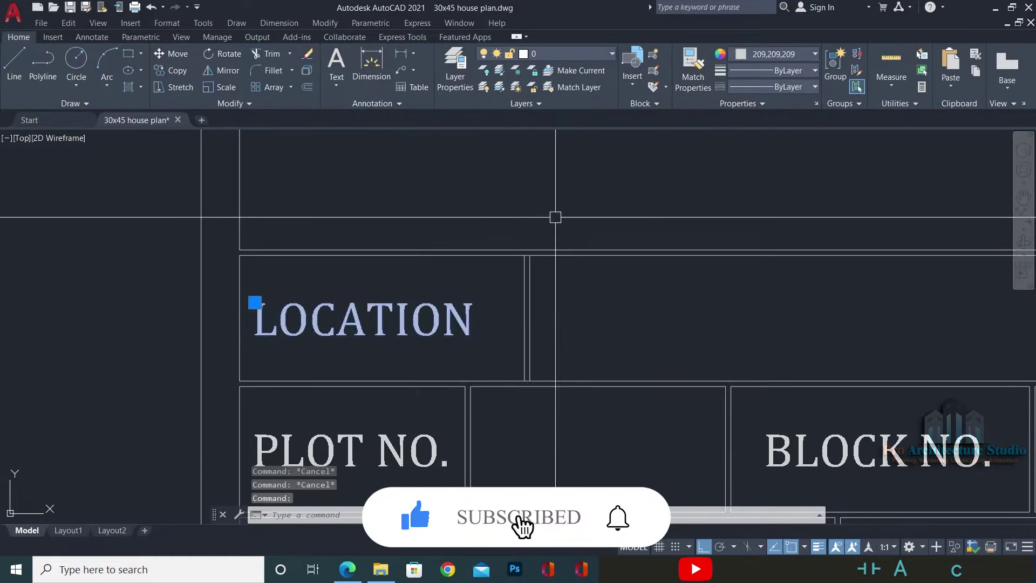
# Copy the LOCATION label into the row above and rename it OWNER NAME
pyautogui.write('co')
pyautogui.press('Return')
pyautogui.click(582, 381)
pyautogui.click(591, 238)
pyautogui.scroll(-2, 514, 478)
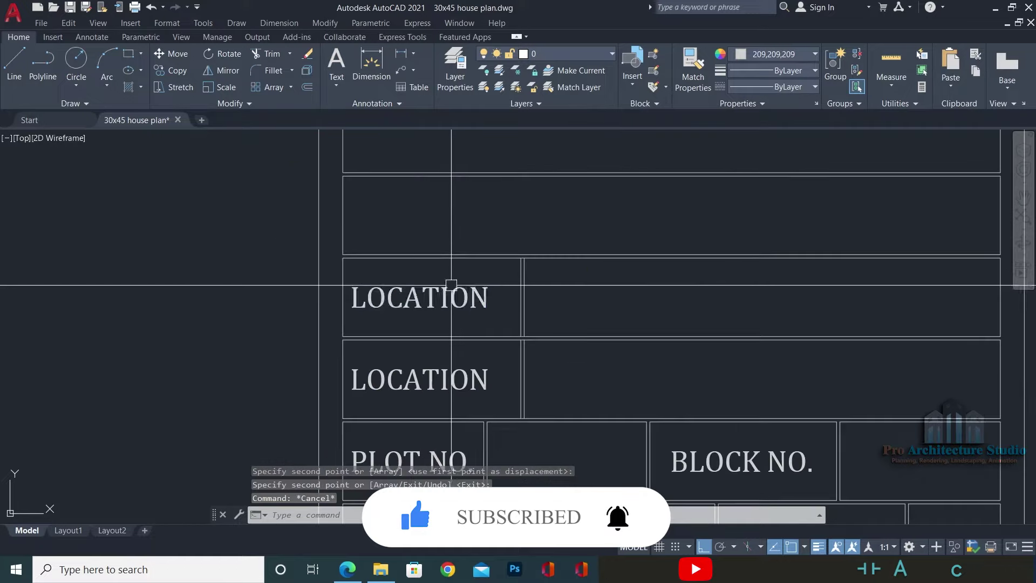
pyautogui.doubleClick(438, 296)
pyautogui.write('OWNER NAM')
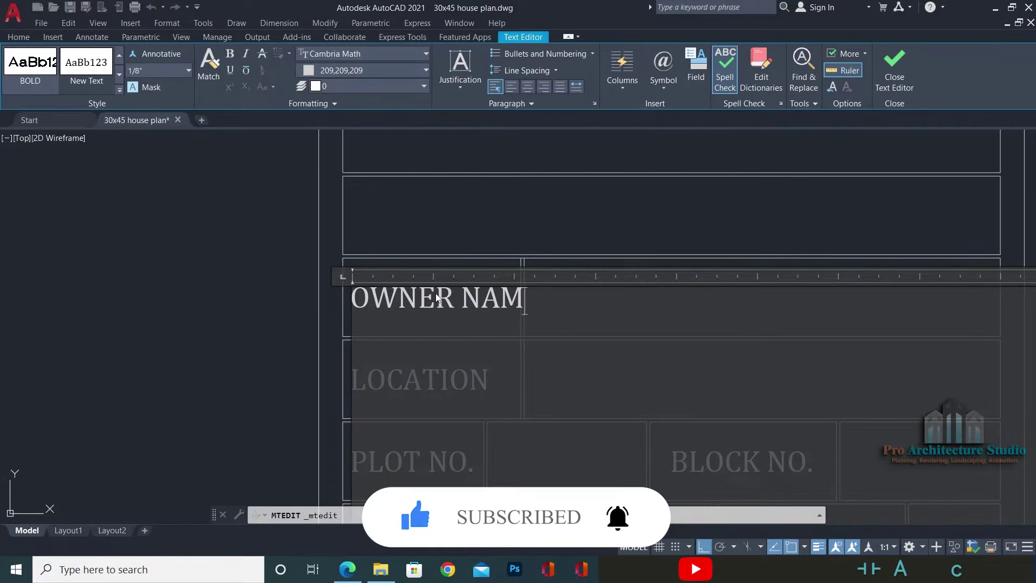
pyautogui.write('E')
pyautogui.click(516, 243)
# Attempt to stretch the OWNER NAME row's dividers, then cancel
pyautogui.write('s')
pyautogui.press('Return')
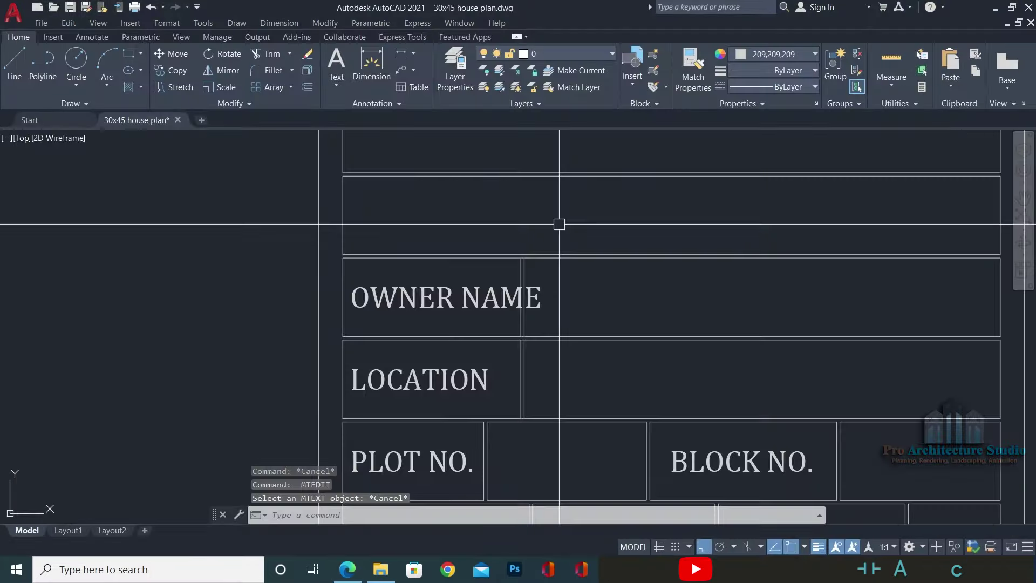
pyautogui.click(565, 215)
pyautogui.scroll(3, 511, 319)
pyautogui.scroll(2, 497, 185)
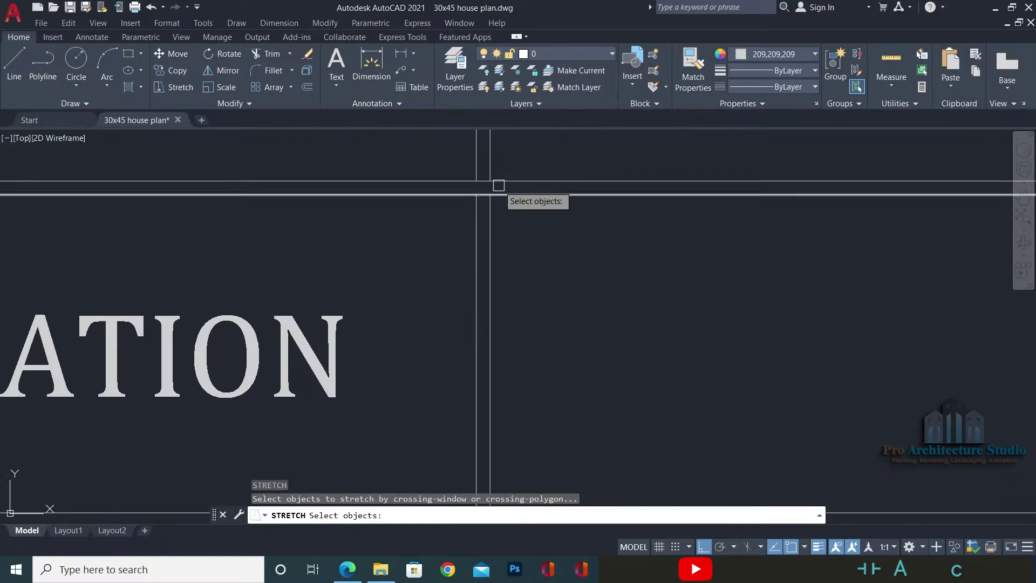
pyautogui.scroll(-3, 448, 224)
pyautogui.click(448, 223)
pyautogui.press('Return')
pyautogui.click(518, 401)
pyautogui.press('Escape')
# Retry the divider stretch selection, then abandon it and clear the selection
pyautogui.scroll(2, 469, 269)
pyautogui.press('Return')
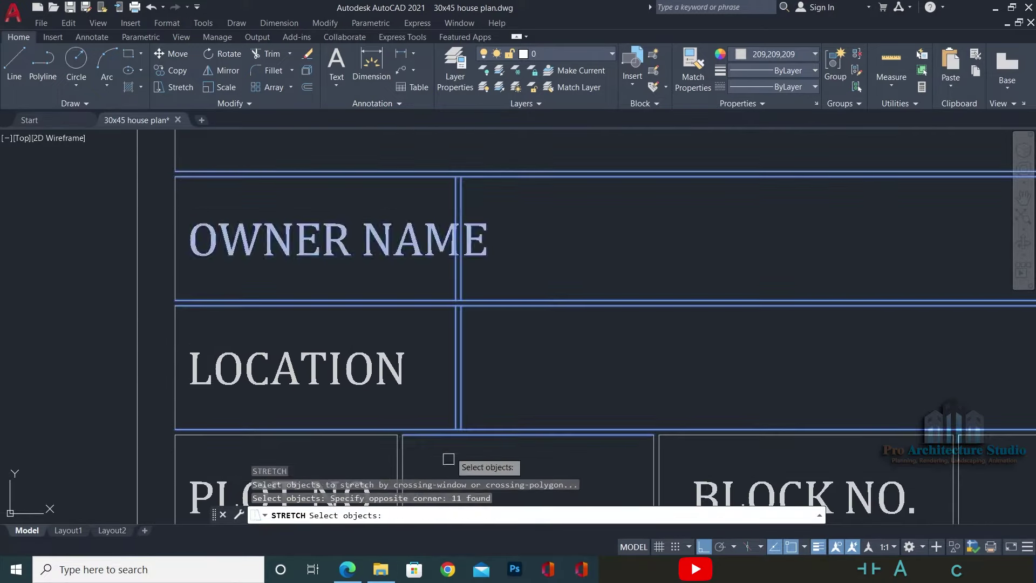
pyautogui.press('Return')
pyautogui.click(574, 204)
pyautogui.scroll(-2, 540, 242)
pyautogui.press('Escape')
pyautogui.press('Escape')
pyautogui.scroll(2, 527, 261)
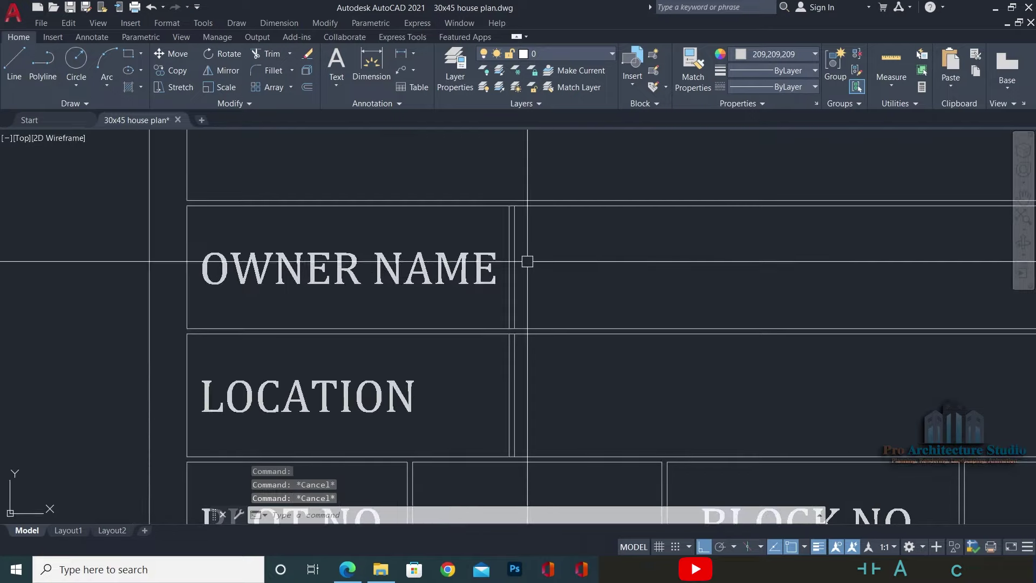
# Copy the OWNER NAME label into the row above and rename it PROJECT NAME
pyautogui.click(473, 252)
pyautogui.write('co')
pyautogui.press('Return')
pyautogui.click(538, 217)
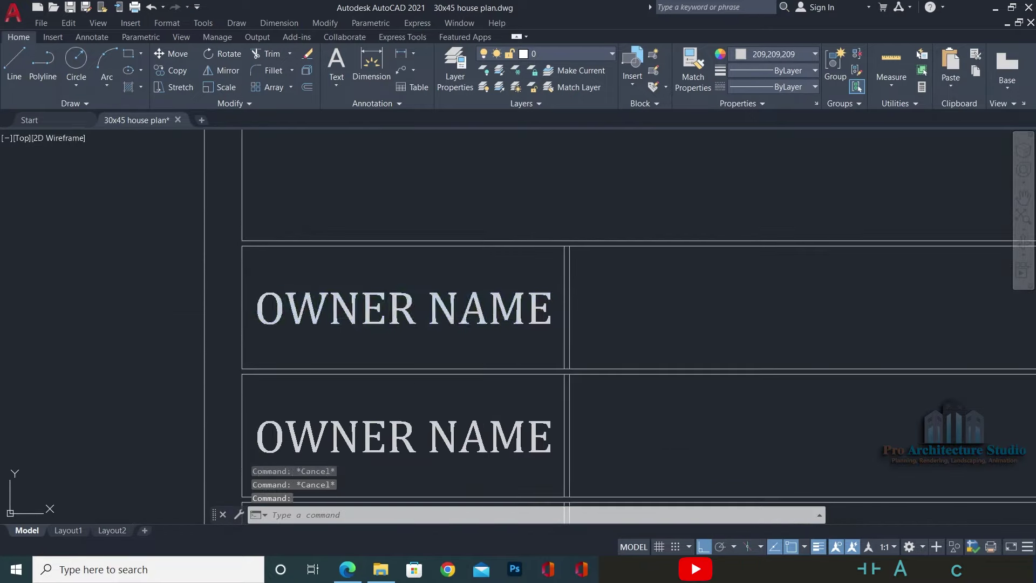
pyautogui.doubleClick(486, 322)
pyautogui.write('PROJECT NAME')
pyautogui.click(412, 277)
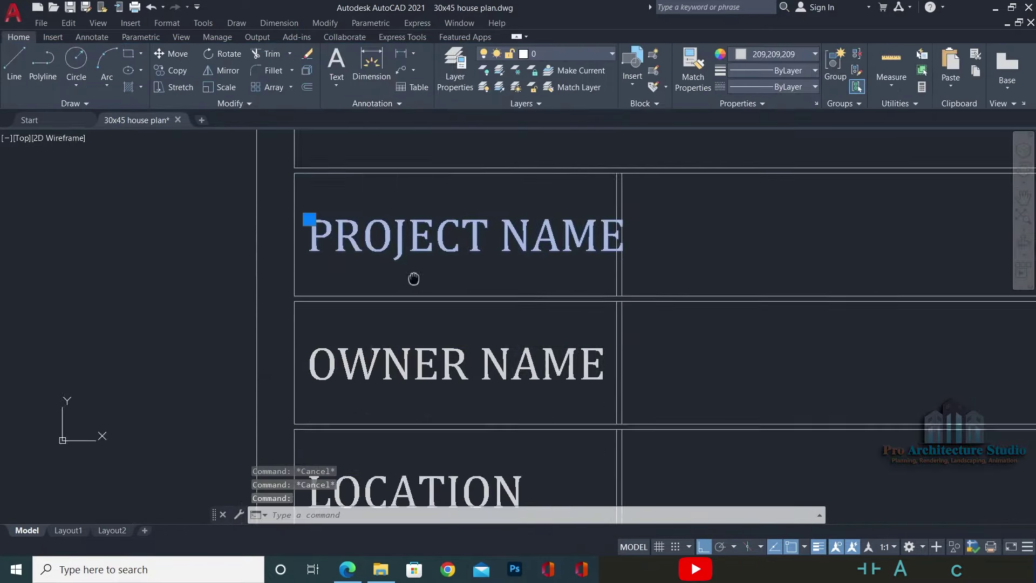
# Stretch the dividers right of the labels to widen the label cells
pyautogui.scroll(2, 434, 374)
pyautogui.click(434, 374)
pyautogui.press('Escape')
pyautogui.moveTo(434, 374); pyautogui.dragTo(375, 379, button='middle')
pyautogui.write('s')
pyautogui.press('Return')
pyautogui.moveTo(613, 150); pyautogui.dragTo(555, 434)
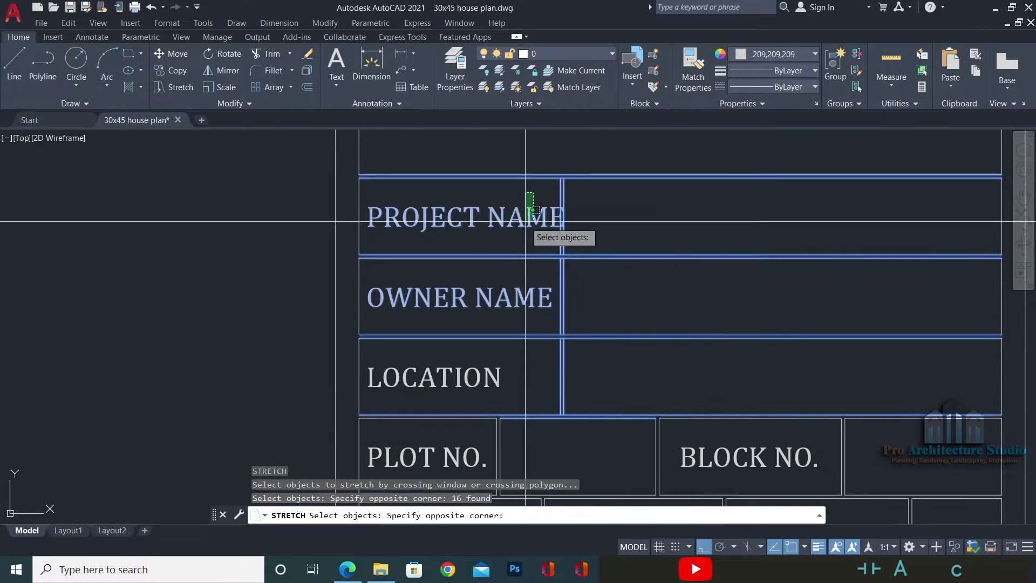
pyautogui.keyDown('shift'); pyautogui.moveTo(532, 203); pyautogui.dragTo(506, 223); pyautogui.keyUp('shift')
pyautogui.press('Return')
pyautogui.click(681, 221)
pyautogui.click(710, 231)
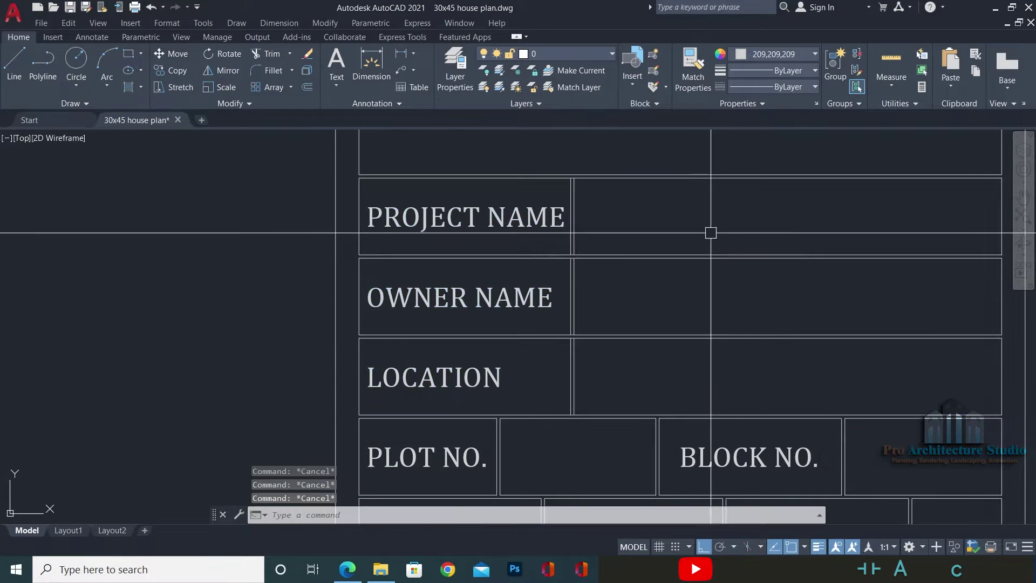
# Trim the stray line segments left between the title block dividers
pyautogui.scroll(5, 571, 167)
pyautogui.write('tr')
pyautogui.press('Return')
pyautogui.scroll(3, 606, 334)
pyautogui.scroll(-3, 615, 354)
pyautogui.moveTo(578, 278); pyautogui.dragTo(577, 405)
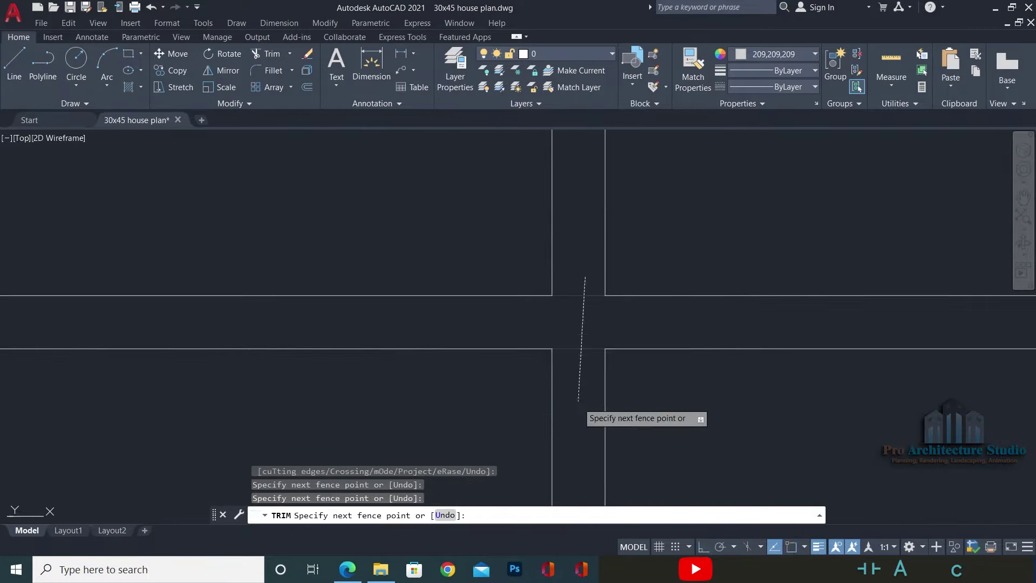
pyautogui.scroll(2, 640, 296)
pyautogui.moveTo(640, 296); pyautogui.dragTo(670, 347)
pyautogui.scroll(-3, 427, 312)
pyautogui.scroll(-2, 620, 212)
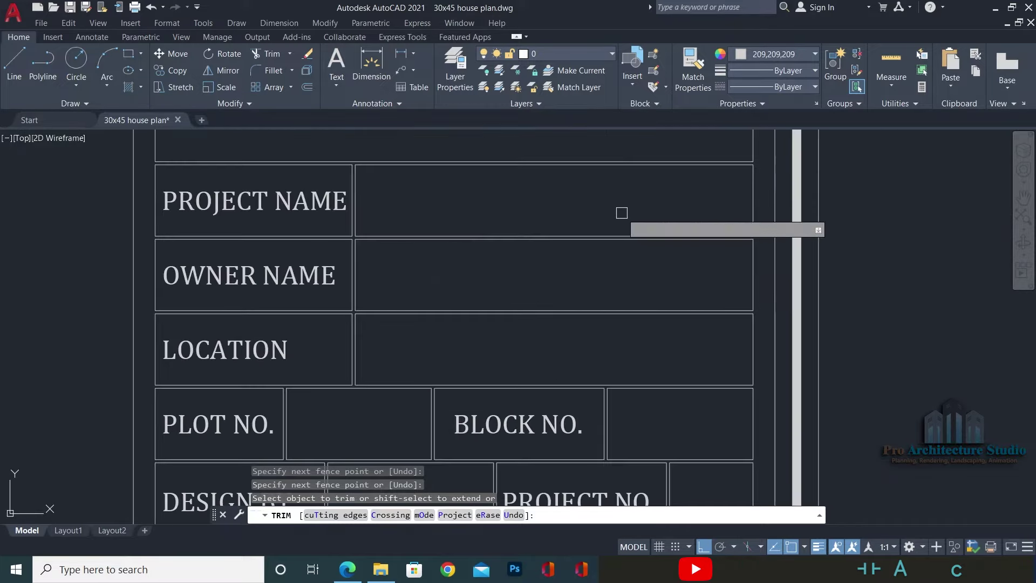
pyautogui.scroll(-2, 607, 249)
pyautogui.scroll(-3, 607, 250)
pyautogui.press('Escape')
pyautogui.press('Escape')
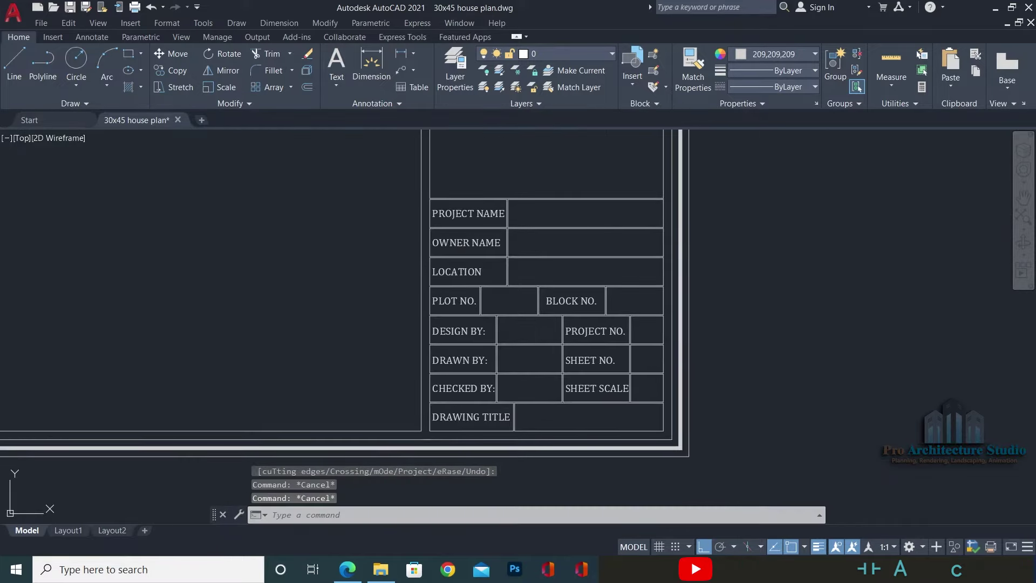
# Try stretching the cells around PROJECT NO. and SHEET SCALE, then cancel
pyautogui.scroll(3, 679, 385)
pyautogui.write('s')
pyautogui.press('Return')
pyautogui.click(577, 169)
pyautogui.click(546, 451)
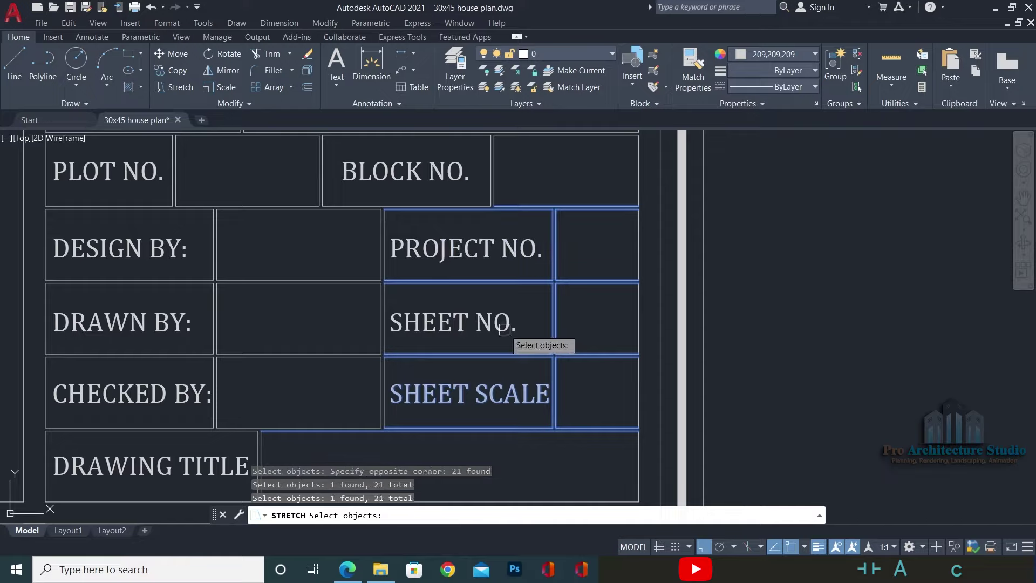
pyautogui.press('Return')
pyautogui.click(809, 302)
pyautogui.press('Escape')
pyautogui.press('Escape')
pyautogui.scroll(-3, 635, 231)
pyautogui.scroll(2, 648, 227)
pyautogui.scroll(4, 699, 195)
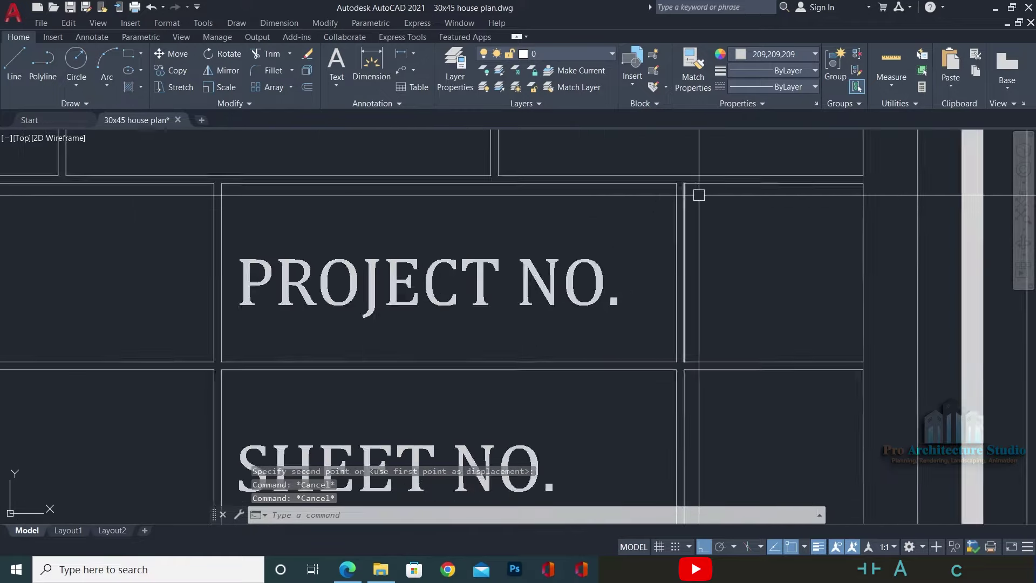
pyautogui.scroll(-3, 698, 195)
# Stretch the 34 right-hand column objects to widen the PROJECT NO., SHEET NO. and SHEET SCALE labels
pyautogui.press('Return')
pyautogui.click(615, 221)
pyautogui.scroll(-4, 539, 351)
pyautogui.click(536, 370)
pyautogui.press('Return')
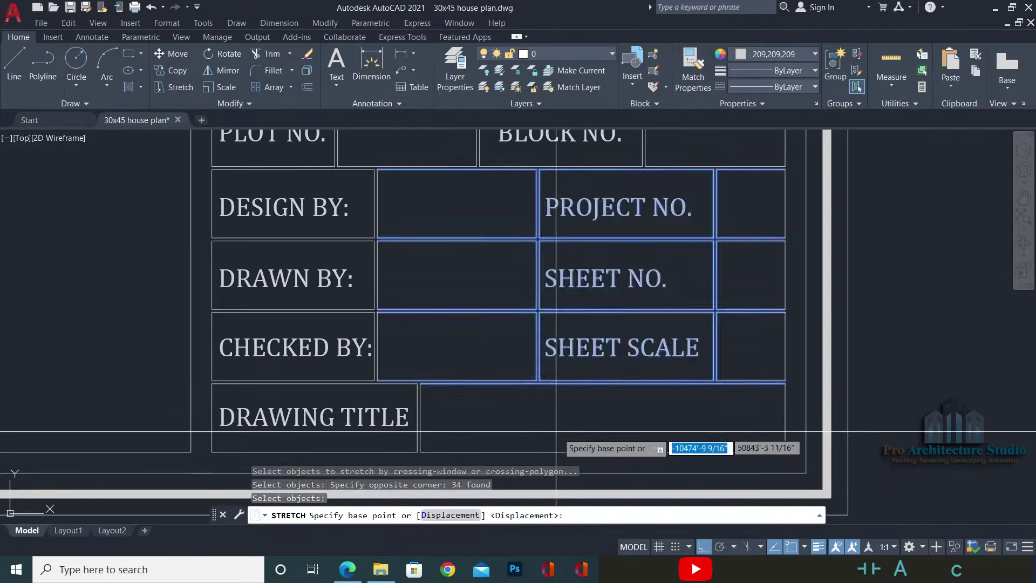
pyautogui.click(555, 432)
pyautogui.scroll(-4, 410, 459)
# Save the drawing with Ctrl+S
pyautogui.hotkey('ctrl', 's')
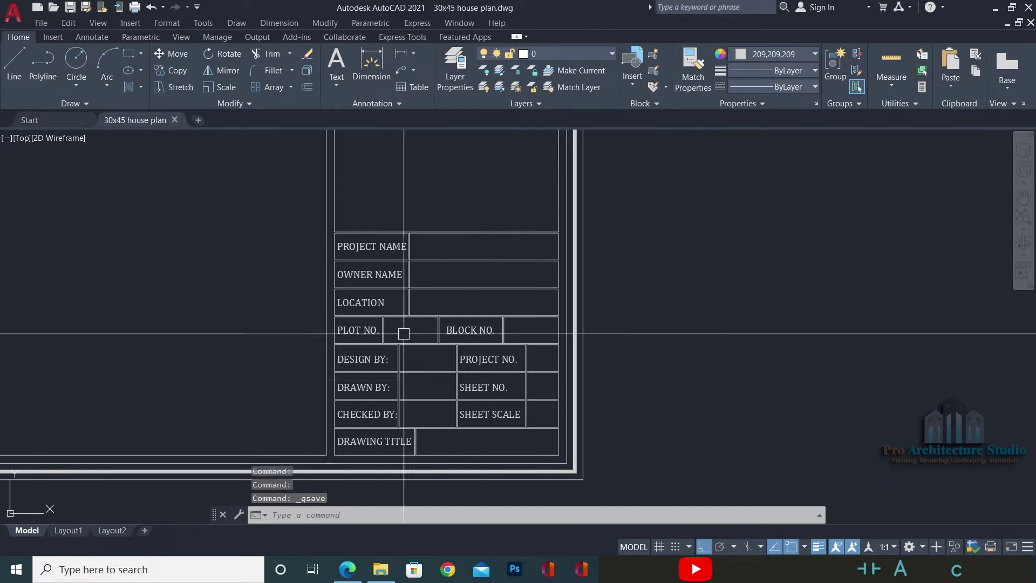
pyautogui.scroll(2, 404, 334)
pyautogui.press('Escape')
pyautogui.press('Escape')
pyautogui.press('Escape')
# Draw a temporary vertical construction line, then remove it
pyautogui.press('Return')
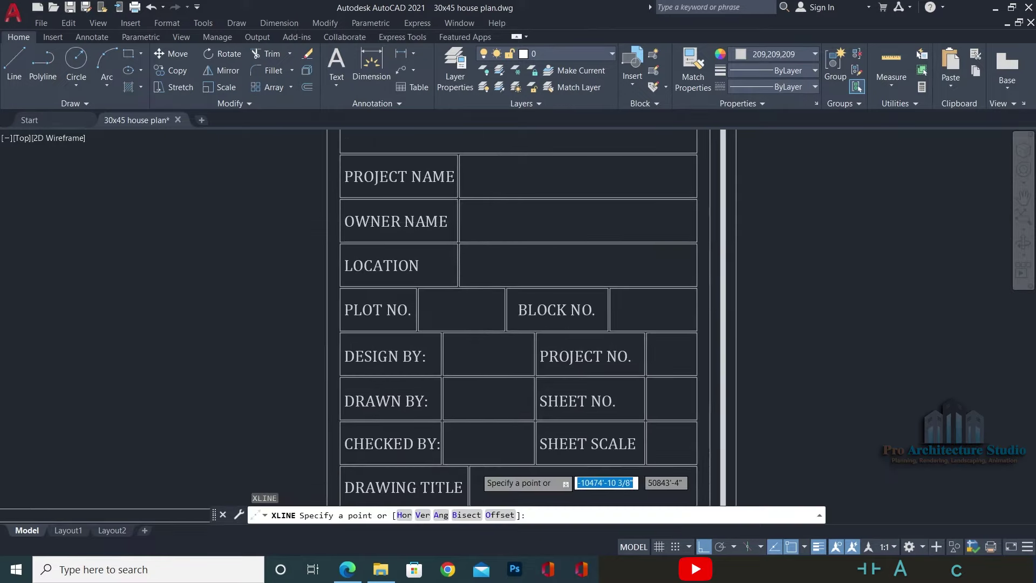
pyautogui.click(495, 223)
pyautogui.scroll(3, 495, 223)
pyautogui.click(507, 291)
pyautogui.press('Escape')
pyautogui.click(517, 163)
pyautogui.click(464, 182)
pyautogui.scroll(-4, 486, 270)
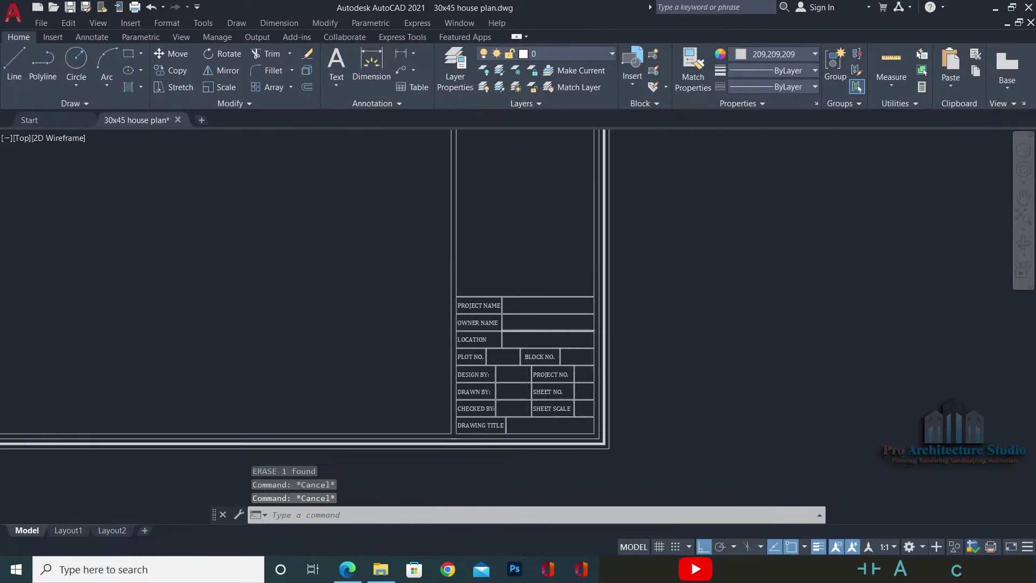
pyautogui.scroll(2, 647, 378)
pyautogui.press('Escape')
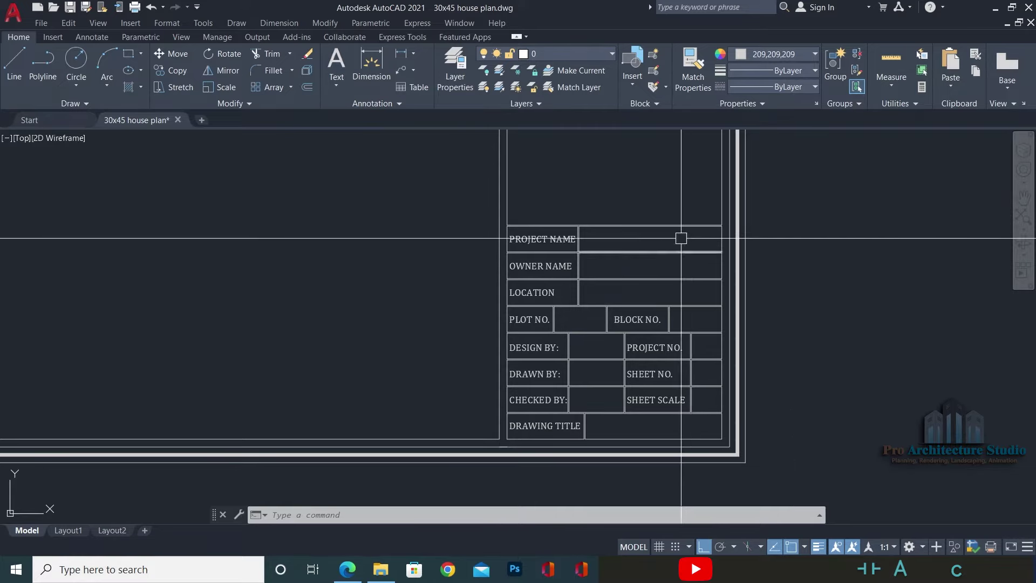
# Select the PROJECT NAME row's top line and begin copying it upward, then cancel
pyautogui.moveTo(680, 237); pyautogui.dragTo(626, 351, button='middle')
pyautogui.scroll(4, 626, 351)
pyautogui.click(670, 294)
pyautogui.moveTo(878, 312); pyautogui.dragTo(843, 403, button='middle')
pyautogui.write('c')
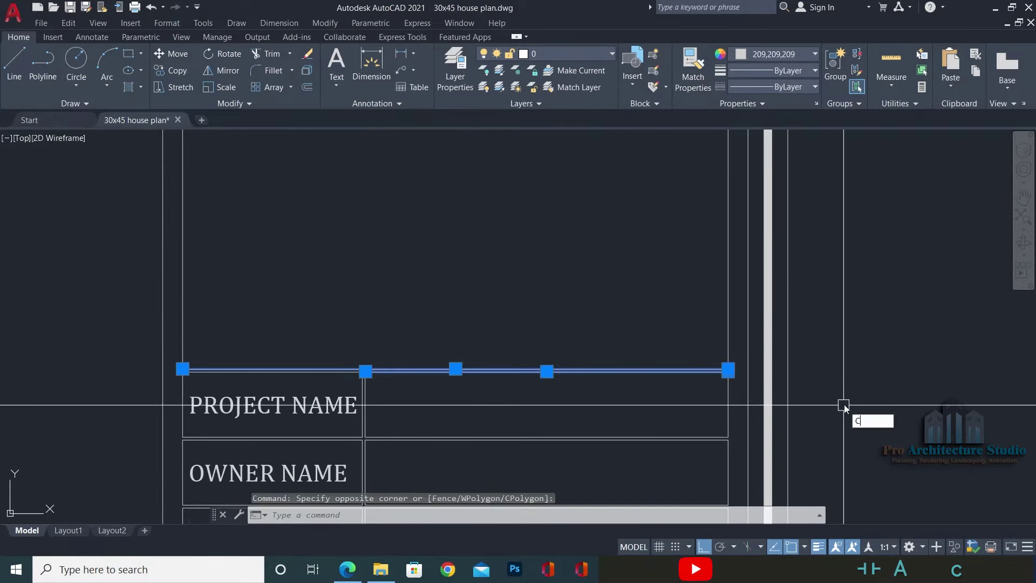
pyautogui.write('o')
pyautogui.press('Return')
pyautogui.scroll(-2, 844, 403)
pyautogui.click(885, 393)
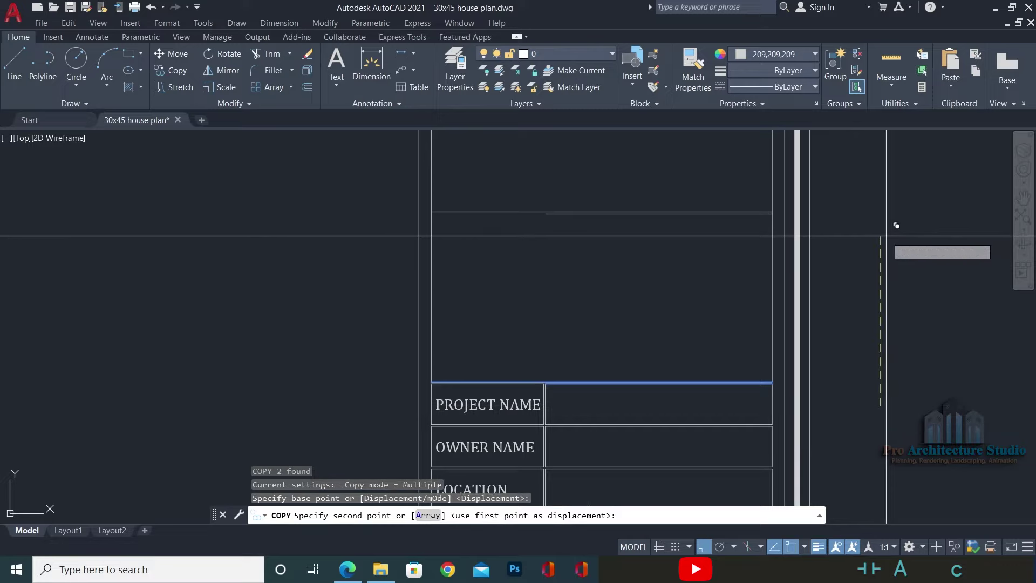
pyautogui.press('Escape')
pyautogui.scroll(-3, 658, 303)
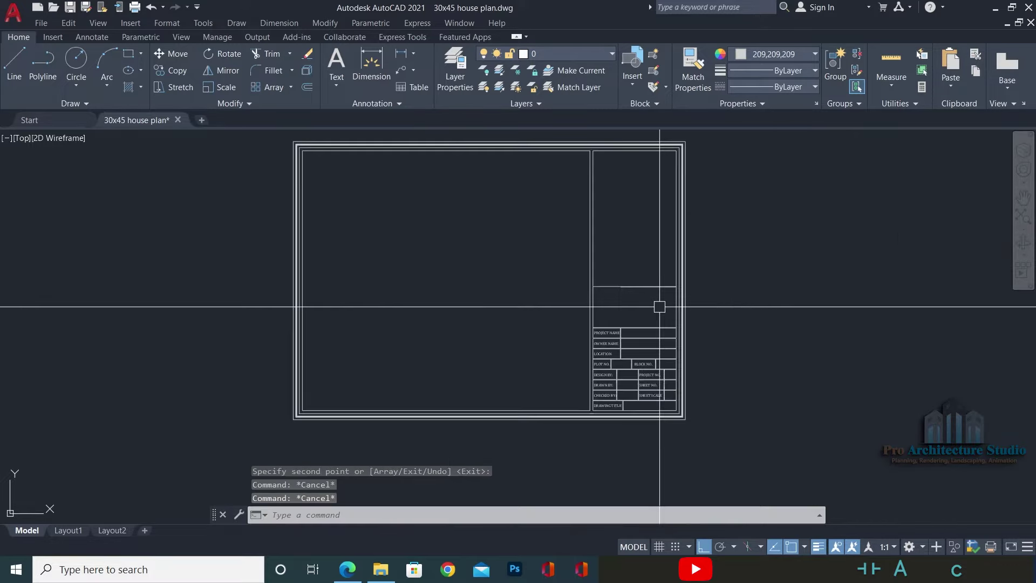
pyautogui.scroll(3, 612, 270)
# Extend the horizontal lines left to the title block border
pyautogui.write('ex')
pyautogui.press('Return')
pyautogui.moveTo(634, 300); pyautogui.dragTo(623, 343)
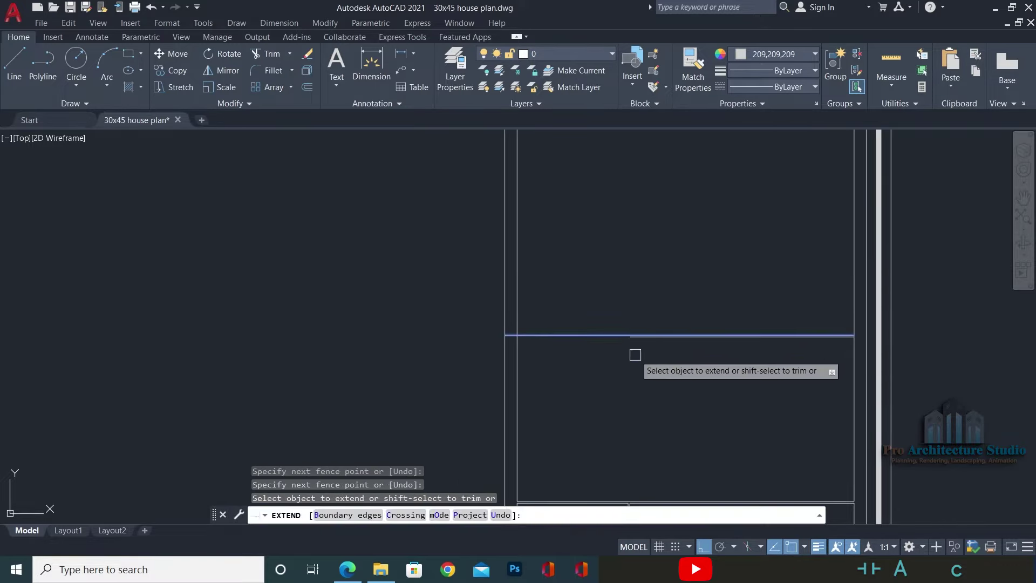
pyautogui.scroll(3, 634, 355)
pyautogui.click(619, 288)
pyautogui.press('Escape')
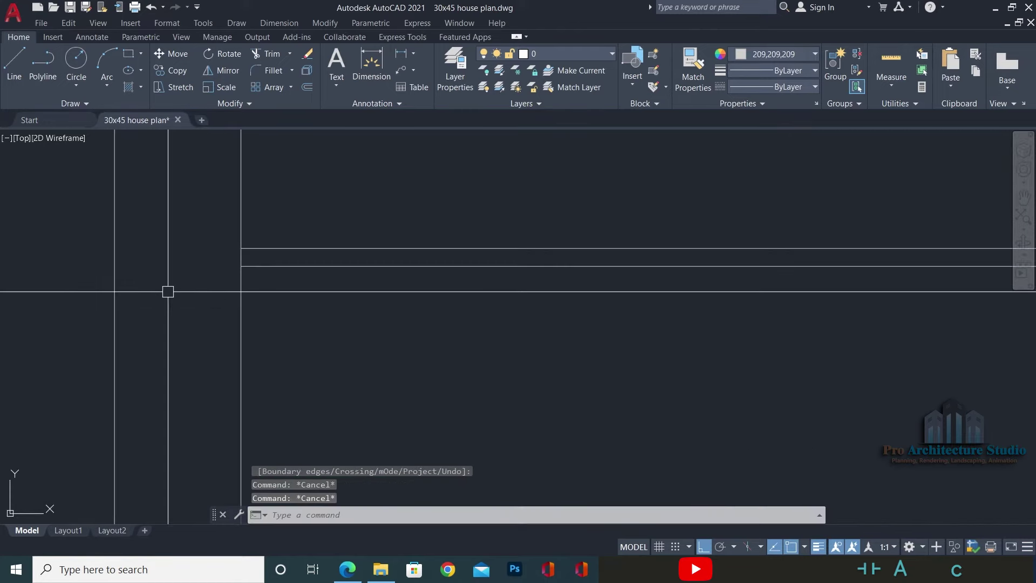
# Start a trim and an accidental circle, cancelling both
pyautogui.write('tr')
pyautogui.press('Return')
pyautogui.scroll(2, 238, 252)
pyautogui.scroll(-3, 377, 300)
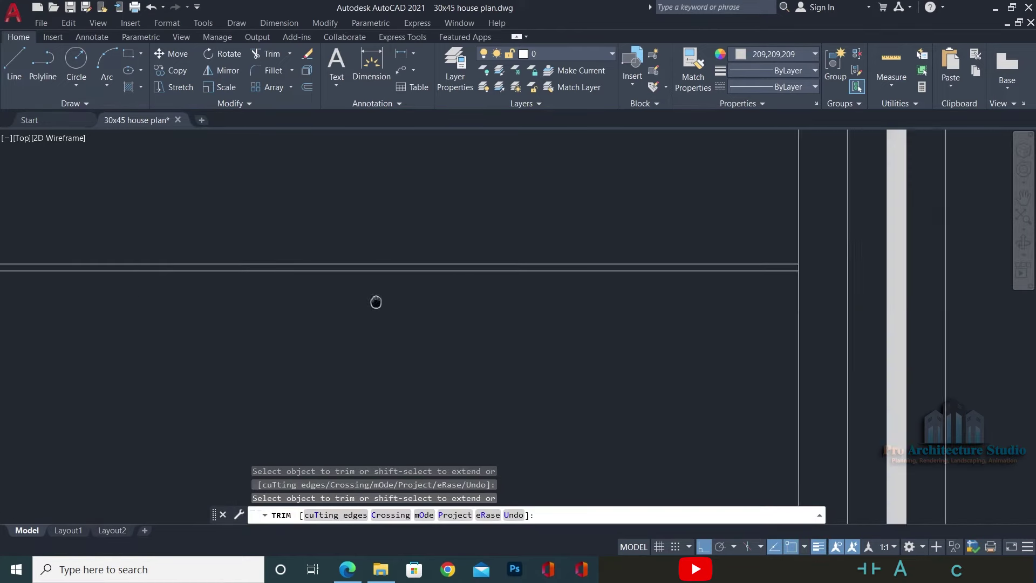
pyautogui.scroll(-3, 685, 225)
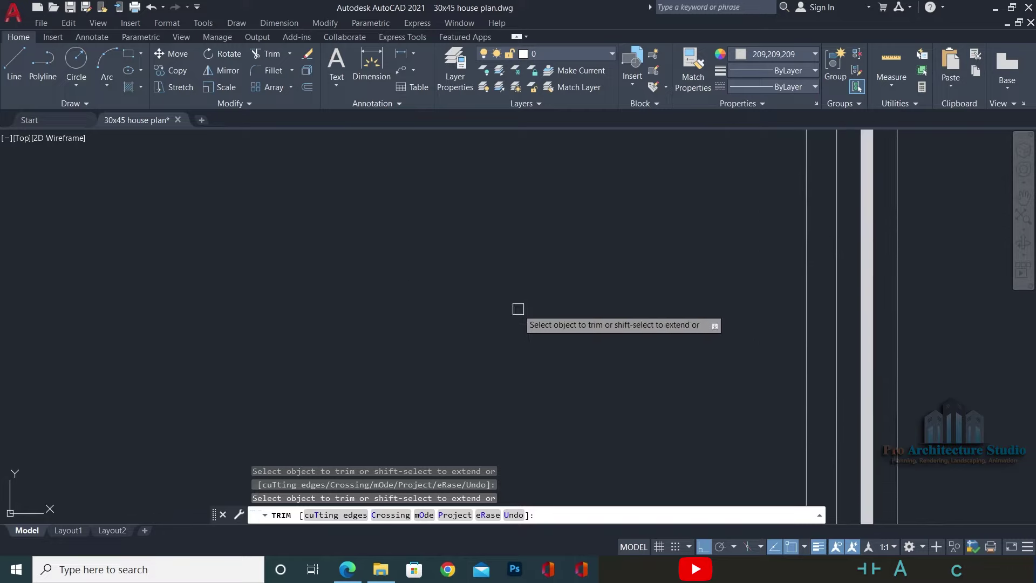
pyautogui.scroll(3, 389, 411)
pyautogui.press('Escape')
pyautogui.press('Escape')
pyautogui.write('c')
pyautogui.press('Return')
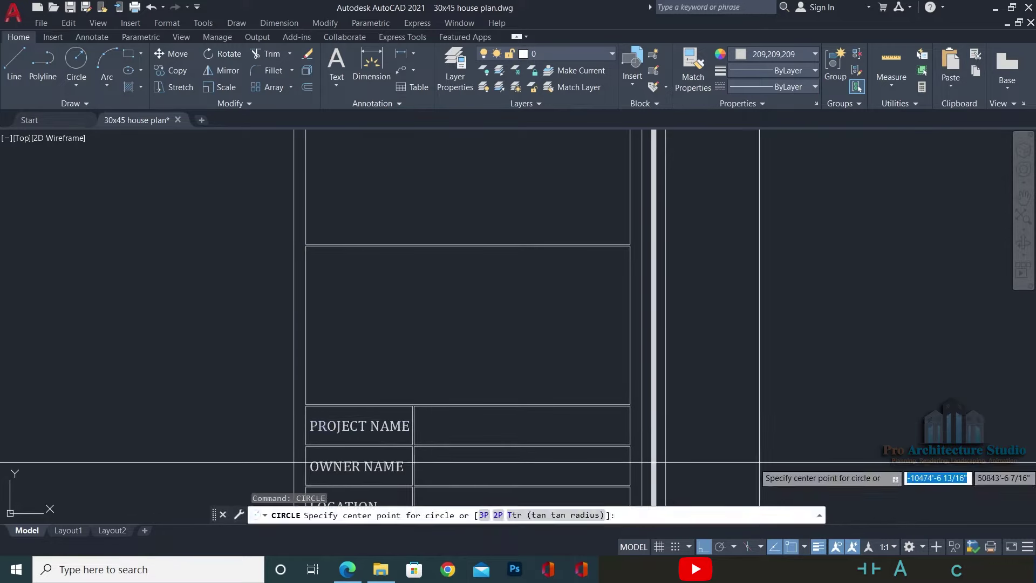
pyautogui.press('Escape')
# Copy the PROJECT NAME label up into the new box
pyautogui.write('o')
pyautogui.press('Return')
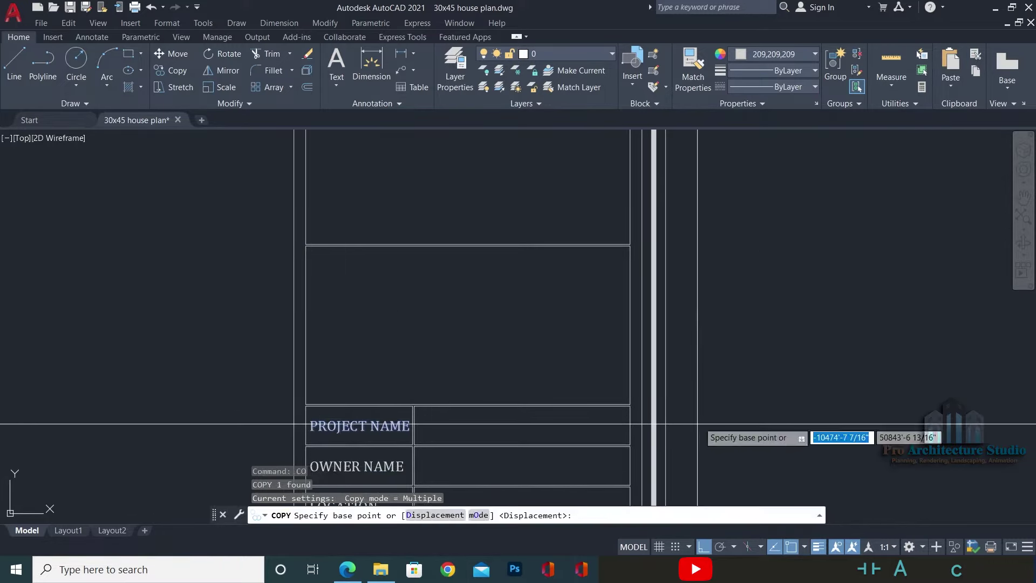
pyautogui.click(694, 426)
pyautogui.click(775, 270)
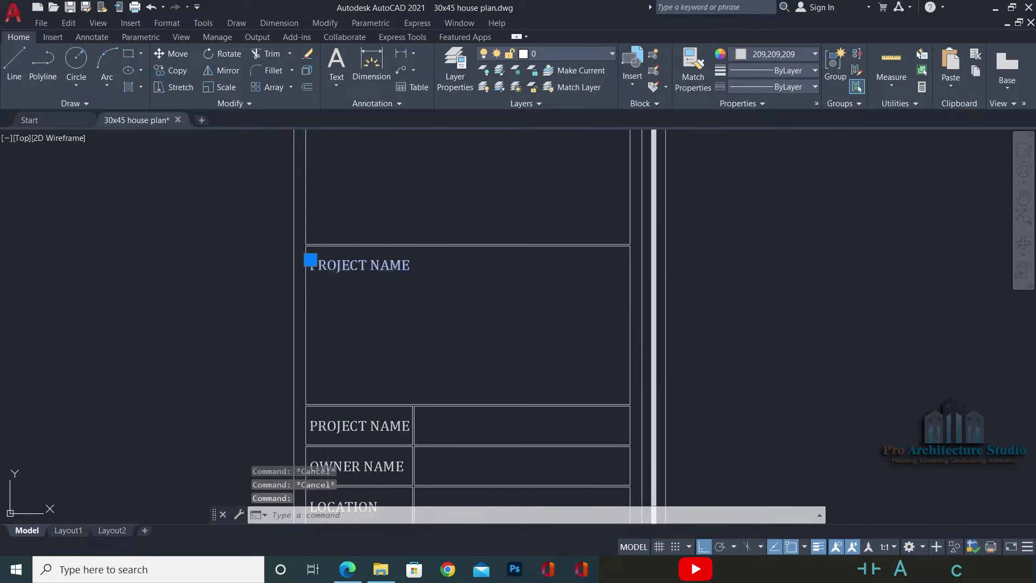
# Retype the copied PROJECT NAME heading in the upper box as CONSULTANT:
pyautogui.doubleClick(329, 271)
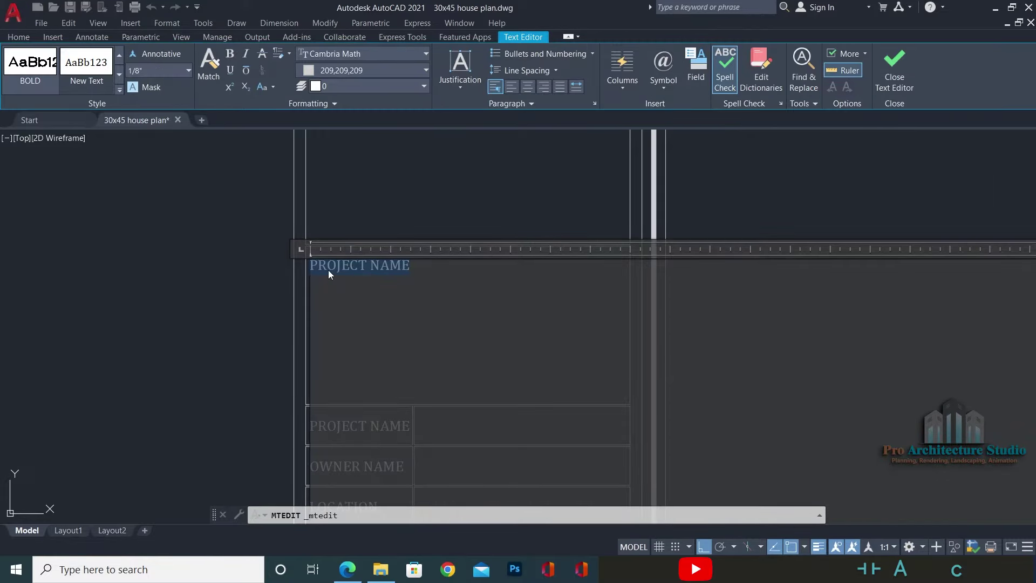
pyautogui.write('CONSULTANT:')
pyautogui.press('Escape')
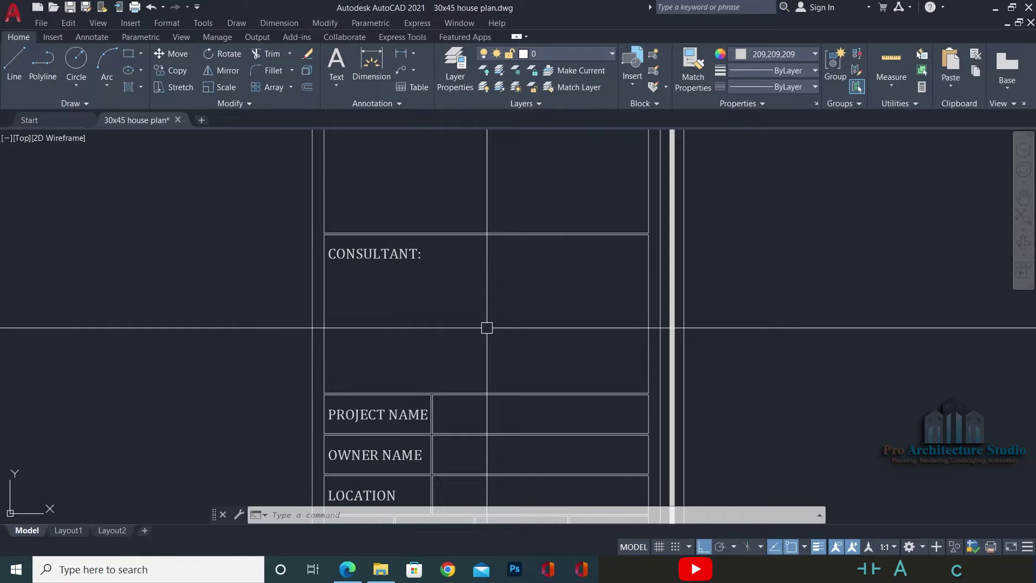
pyautogui.scroll(-1, 461, 304)
# Preview logo.jpg in Photos, then drag the logo file onto the AutoCAD drawing
pyautogui.doubleClick(147, 83)
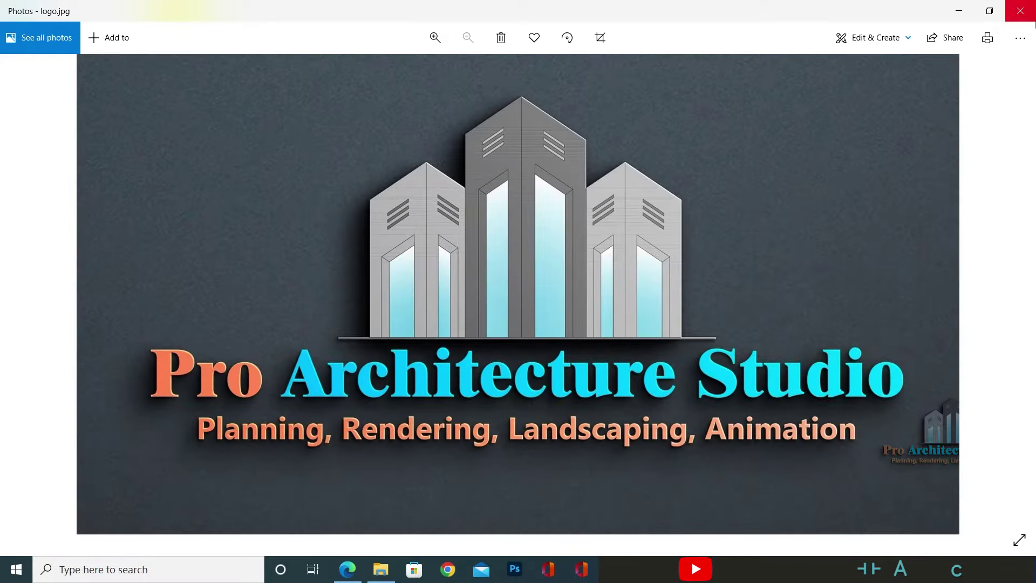
pyautogui.click(1019, 11)
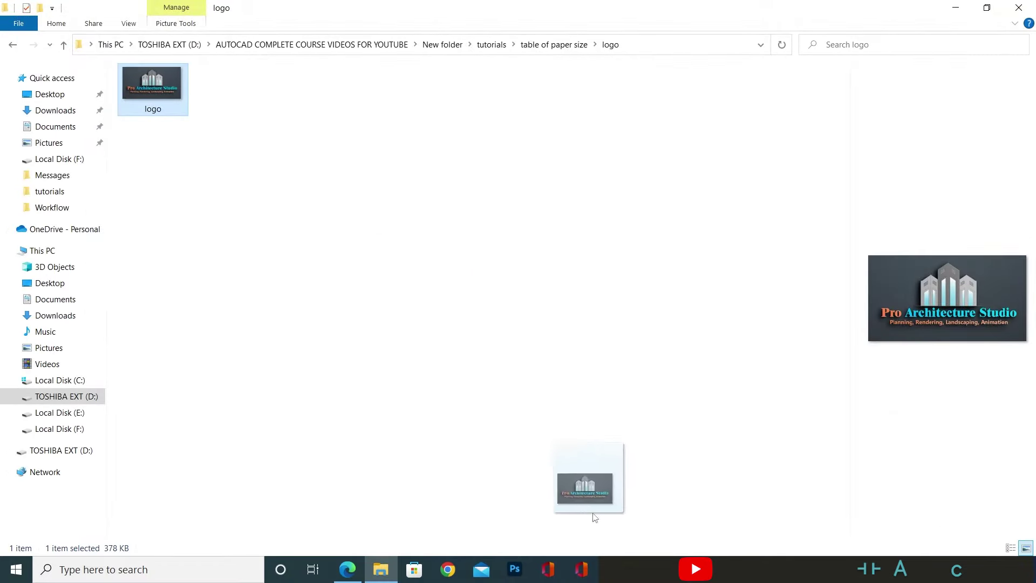
pyautogui.moveTo(440, 314); pyautogui.dragTo(629, 571)
# Insert the logo image at the default point with scale 1 and rotation 0
pyautogui.moveTo(497, 317); pyautogui.dragTo(497, 324)
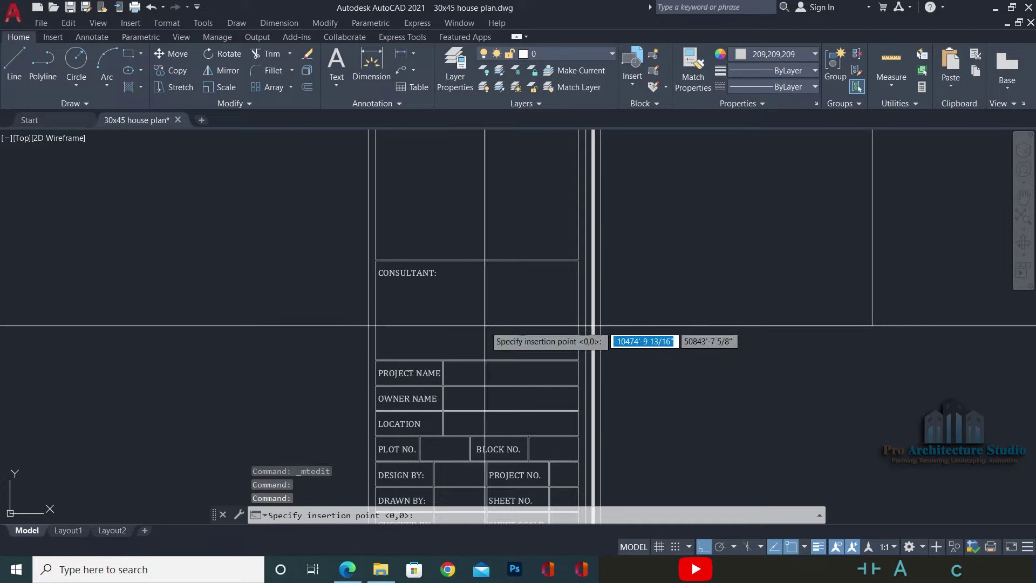
pyautogui.click(376, 357)
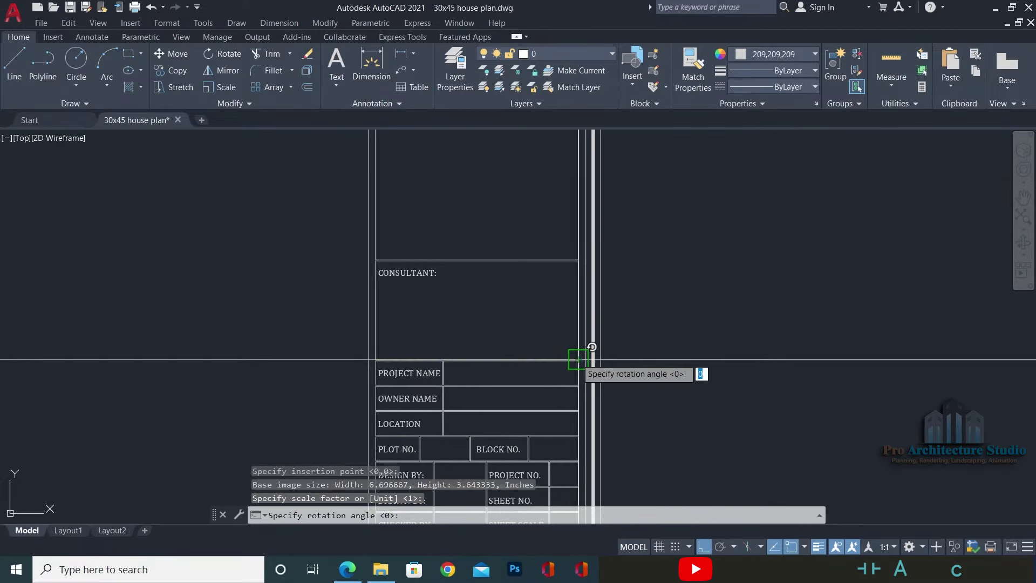
pyautogui.click(578, 358)
pyautogui.scroll(-6, 574, 356)
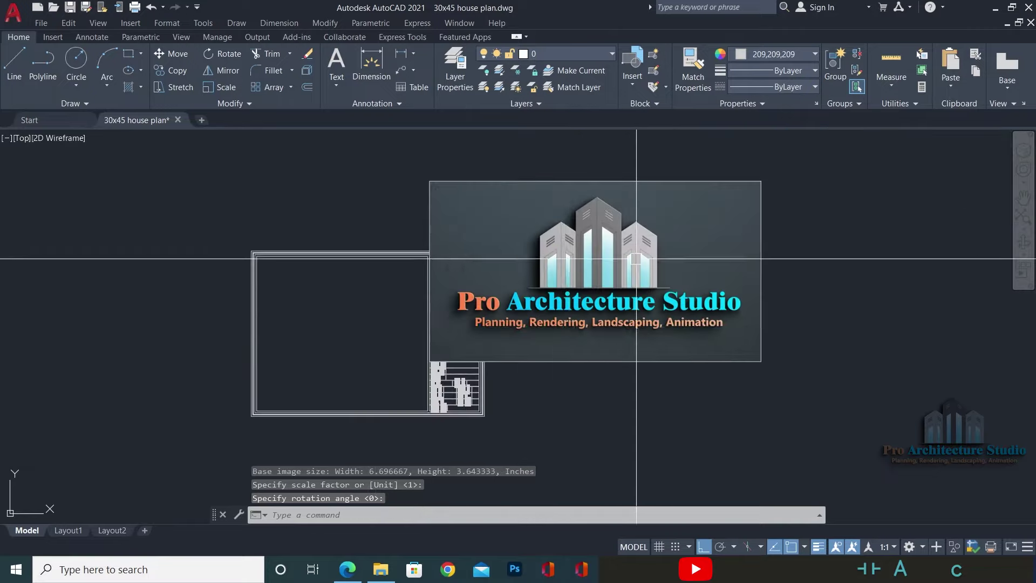
# Move the inserted logo image further to the right
pyautogui.click(574, 388)
pyautogui.click(541, 302)
pyautogui.write('m')
pyautogui.press('Return')
pyautogui.click(568, 387)
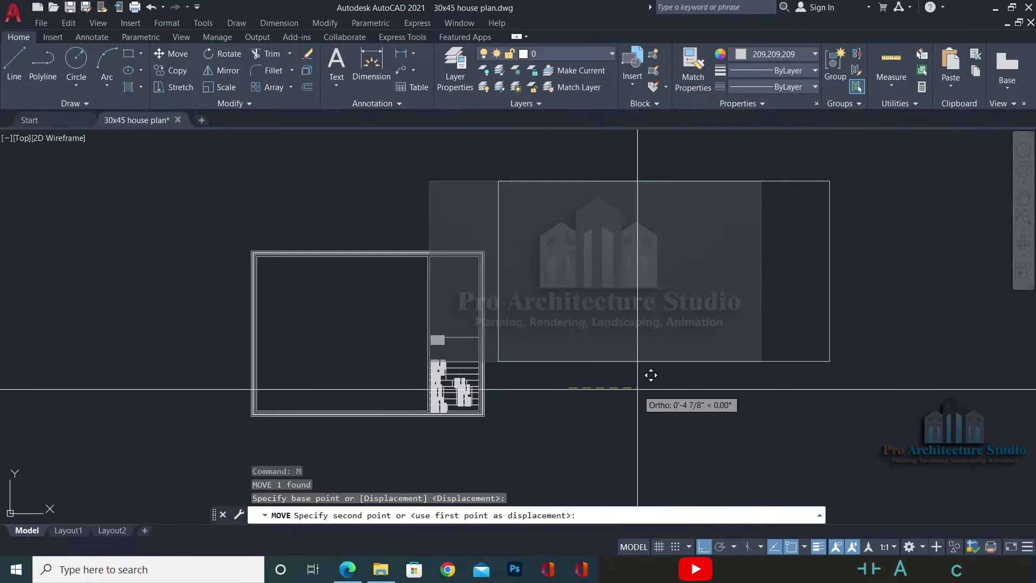
pyautogui.press('Escape')
pyautogui.press('Escape')
pyautogui.moveTo(597, 378); pyautogui.dragTo(593, 340)
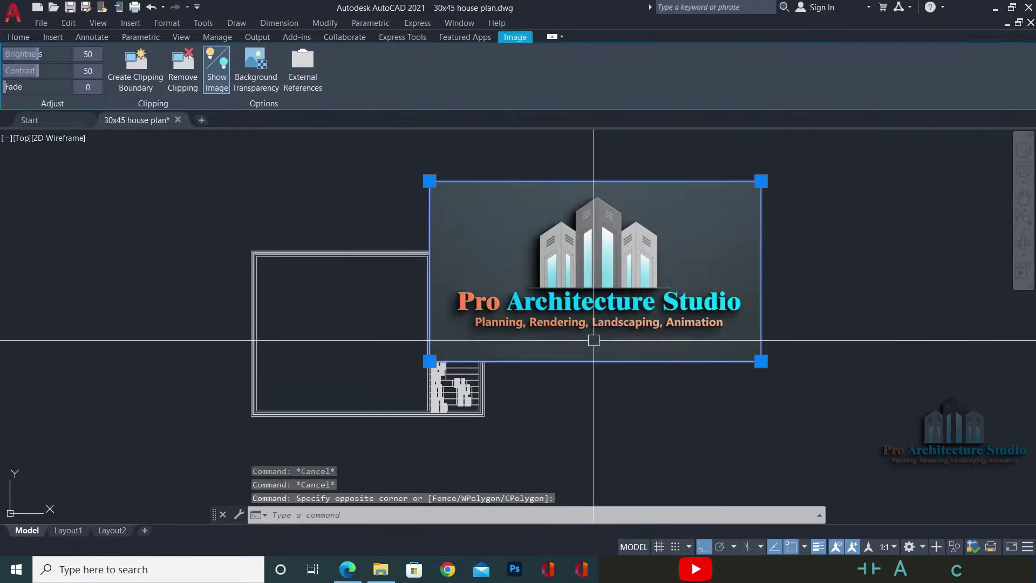
pyautogui.press('Escape')
pyautogui.click(604, 358)
pyautogui.write('m')
pyautogui.press('Return')
pyautogui.click(605, 402)
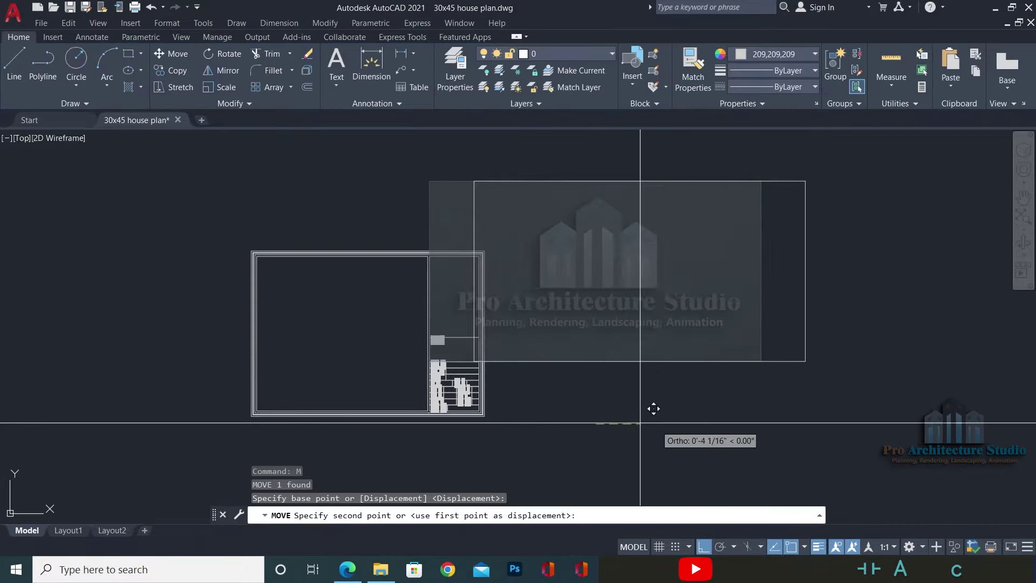
pyautogui.click(679, 428)
pyautogui.press('Escape')
pyautogui.write('SC')
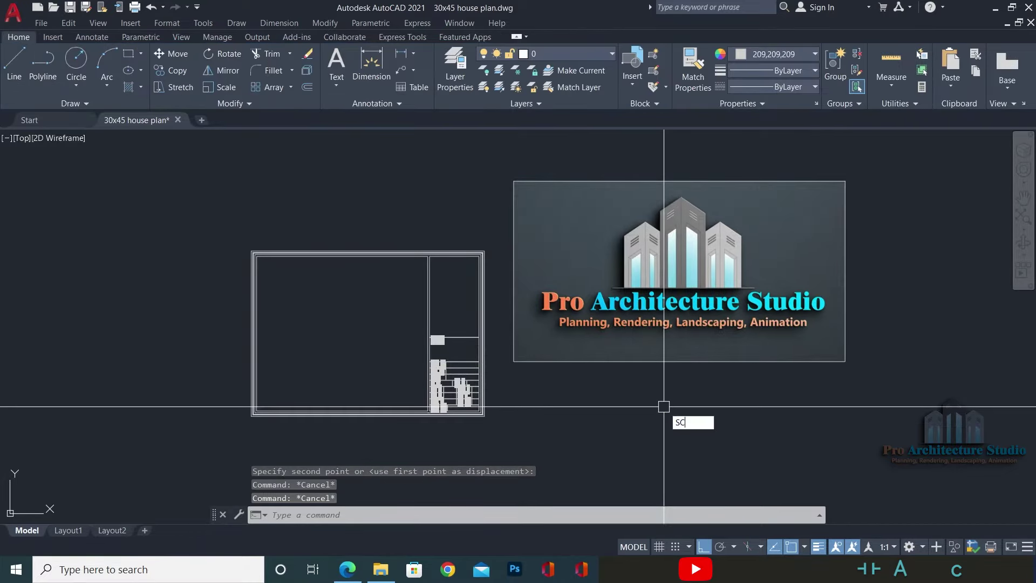
# Scale the logo down by reference, using its bottom edge and a shorter new length
pyautogui.press('Return')
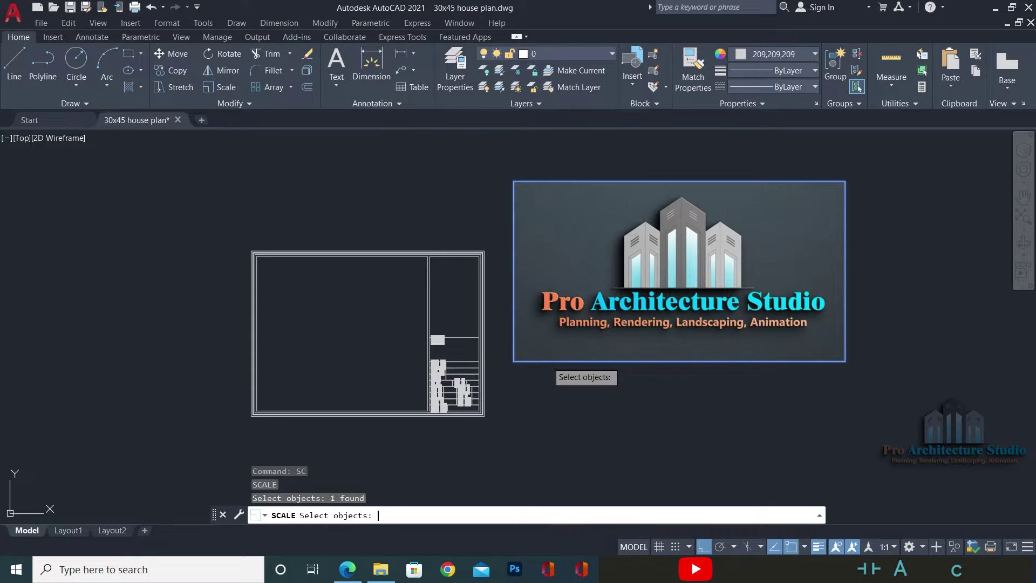
pyautogui.press('Return')
pyautogui.click(513, 361)
pyautogui.write('R')
pyautogui.press('Return')
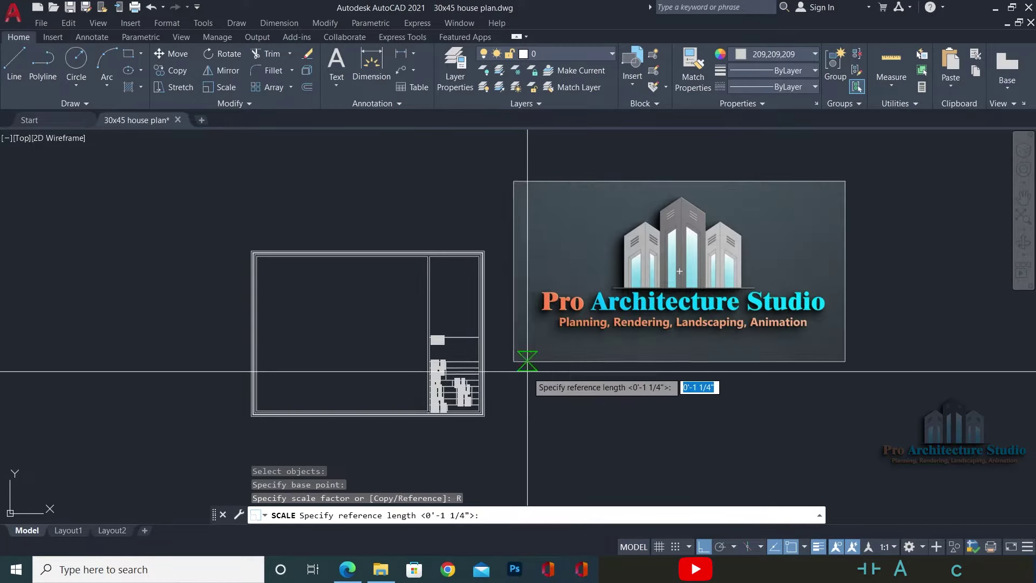
pyautogui.click(527, 361)
pyautogui.click(845, 361)
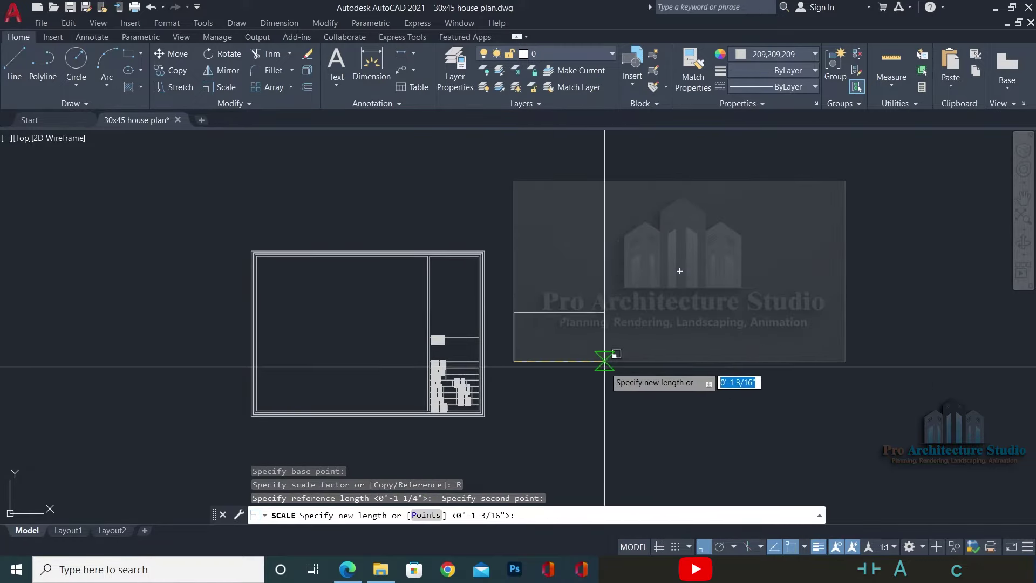
pyautogui.click(563, 367)
pyautogui.scroll(5, 562, 366)
pyautogui.click(825, 323)
pyautogui.click(612, 427)
pyautogui.scroll(1, 622, 330)
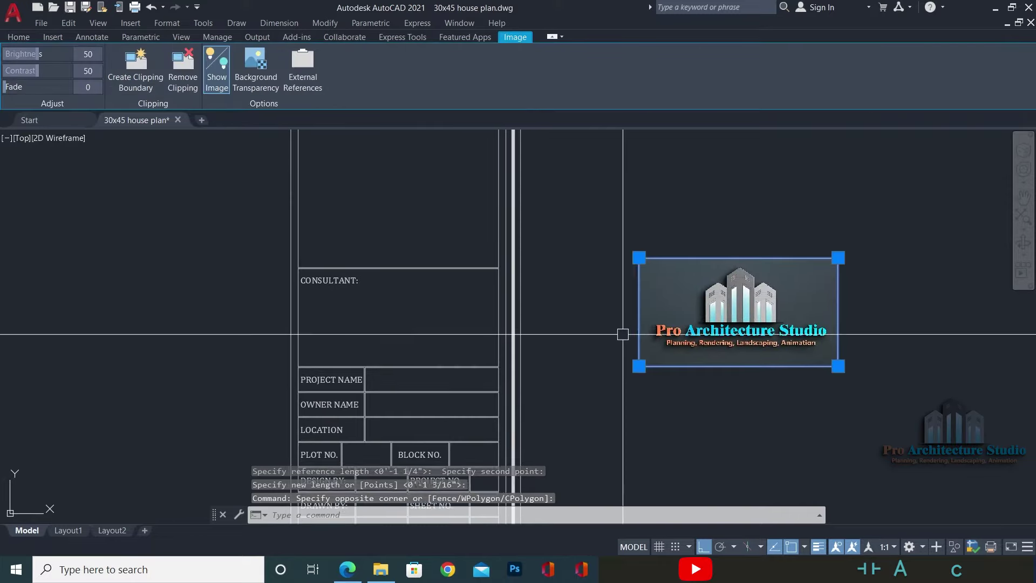
pyautogui.press('Escape')
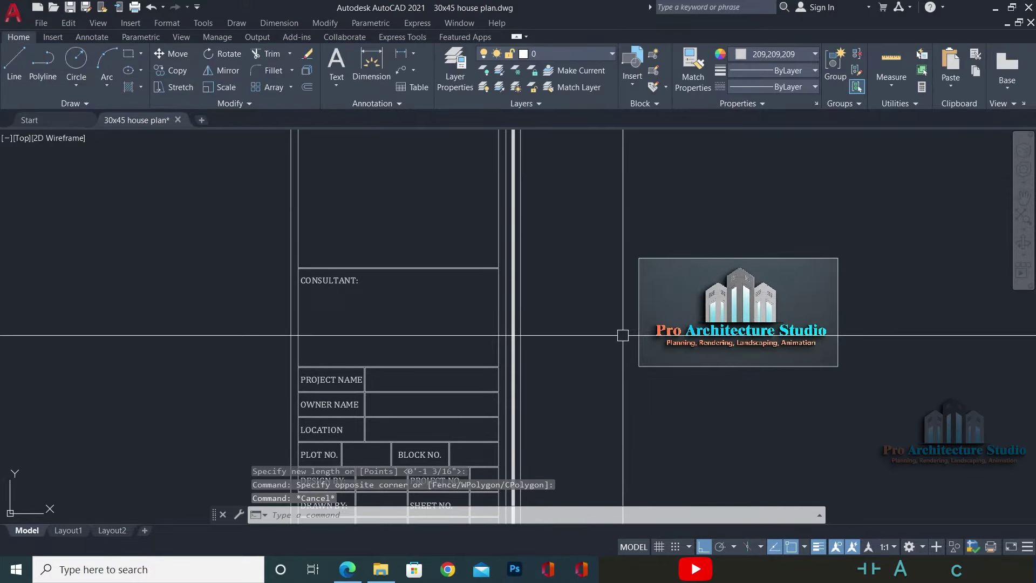
# Move the logo image from its lower-left corner into the CONSULTANT box
pyautogui.click(775, 201)
pyautogui.click(620, 370)
pyautogui.write('m')
pyautogui.press('Return')
pyautogui.click(639, 366)
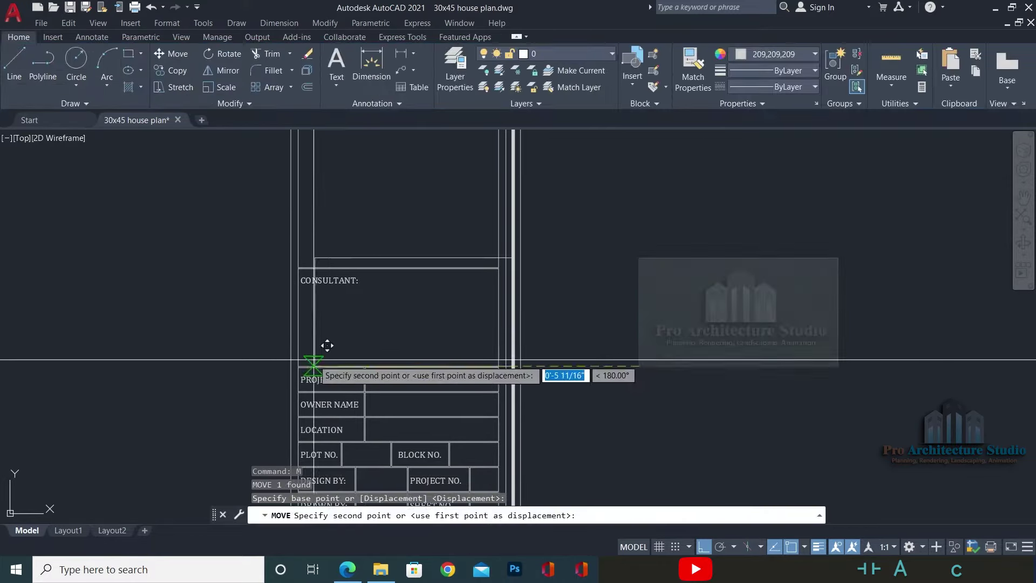
pyautogui.scroll(3, 313, 359)
pyautogui.click(227, 398)
pyautogui.press('Escape')
pyautogui.press('Escape')
pyautogui.scroll(-2, 554, 351)
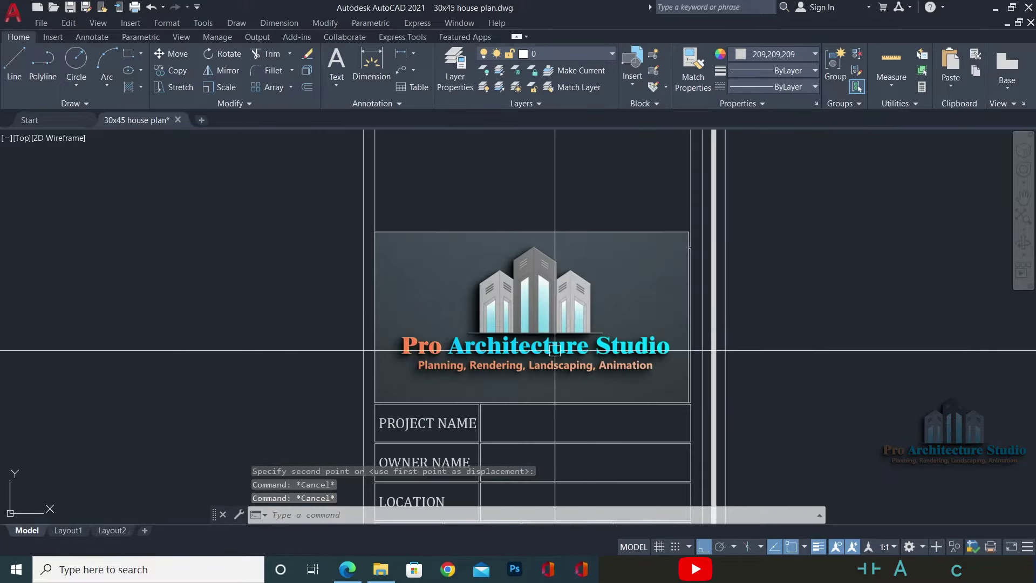
pyautogui.press('Escape')
pyautogui.scroll(1, 631, 216)
pyautogui.scroll(1, 621, 270)
pyautogui.scroll(1, 607, 313)
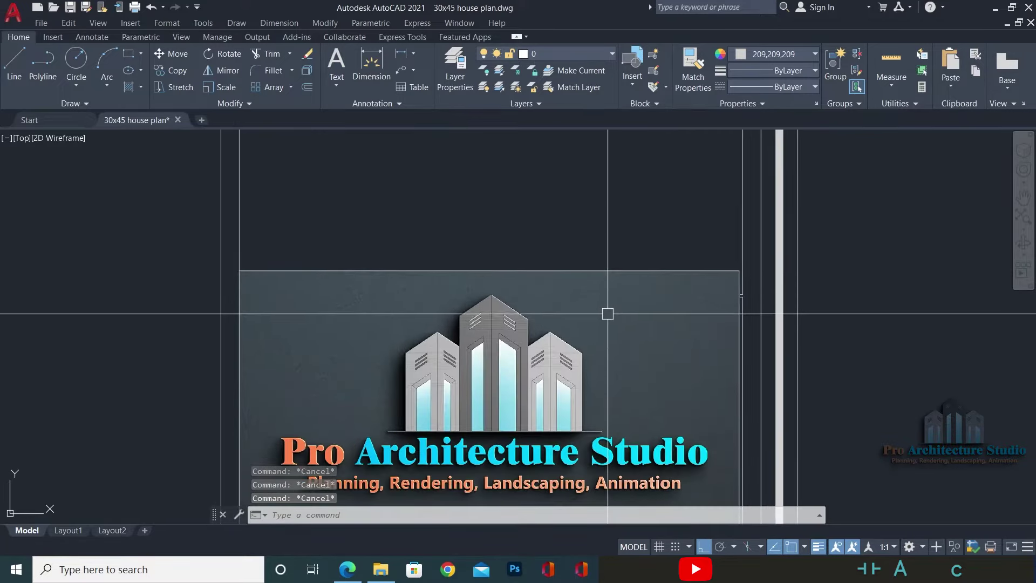
pyautogui.moveTo(607, 313); pyautogui.dragTo(618, 273, button='middle')
# Shrink the logo by reference from its corner to a smaller length
pyautogui.press('Return')
pyautogui.click(732, 231)
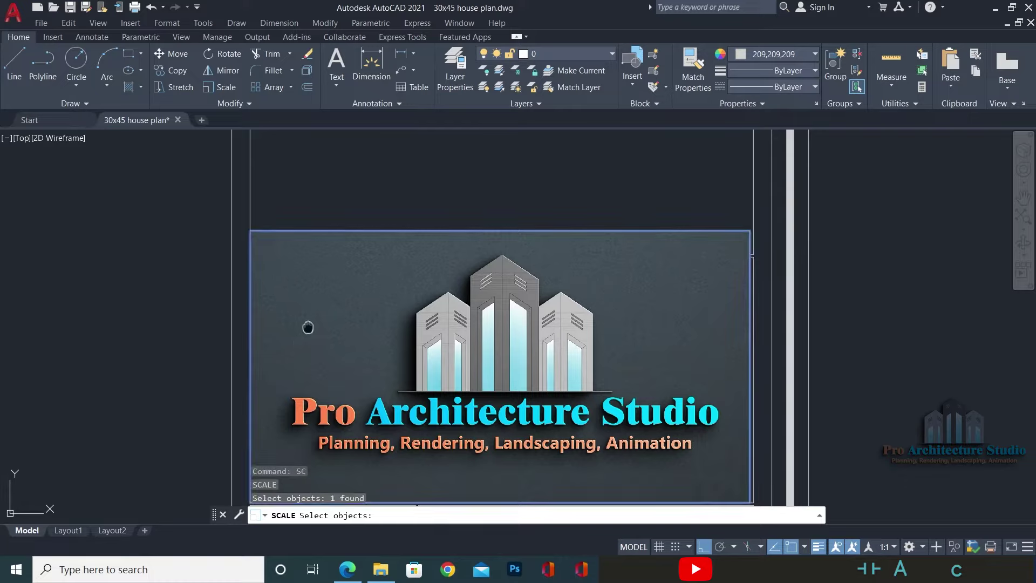
pyautogui.moveTo(307, 326); pyautogui.dragTo(369, 208, button='middle')
pyautogui.scroll(5, 393, 412)
pyautogui.press('Return')
pyautogui.click(404, 453)
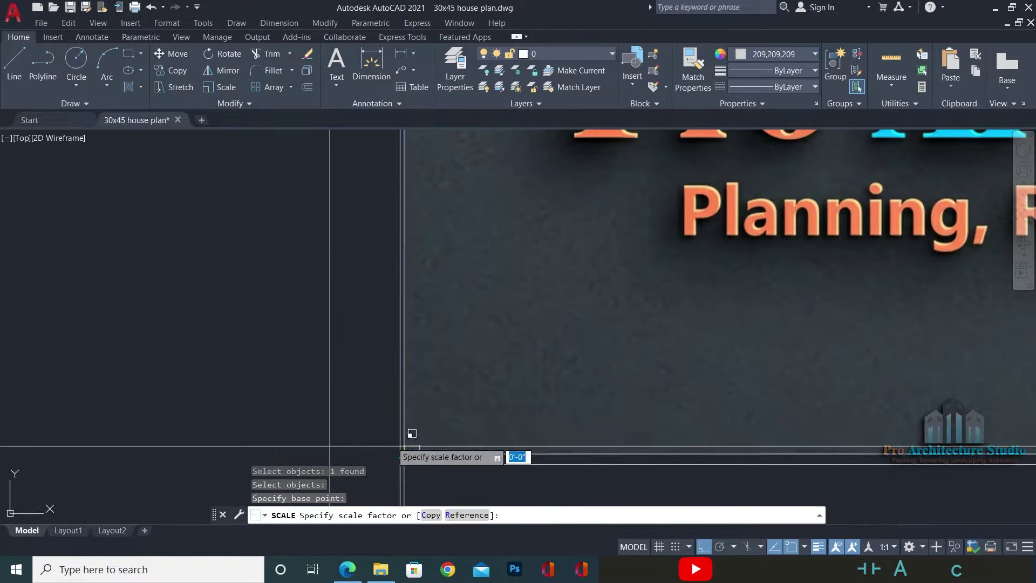
pyautogui.write('r')
pyautogui.press('Return')
pyautogui.click(404, 453)
pyautogui.scroll(-3, 404, 453)
pyautogui.scroll(-2, 370, 282)
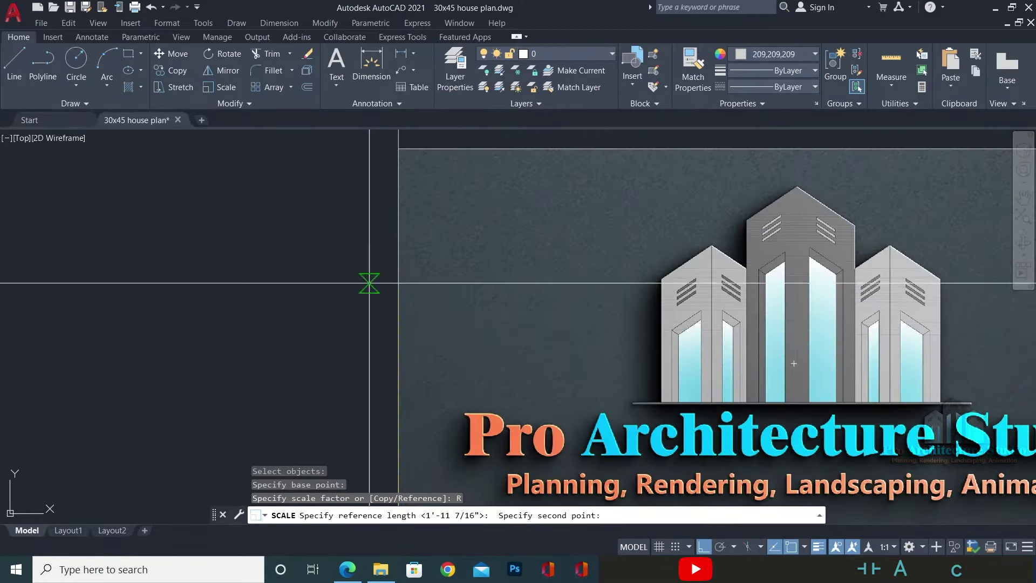
pyautogui.click(398, 148)
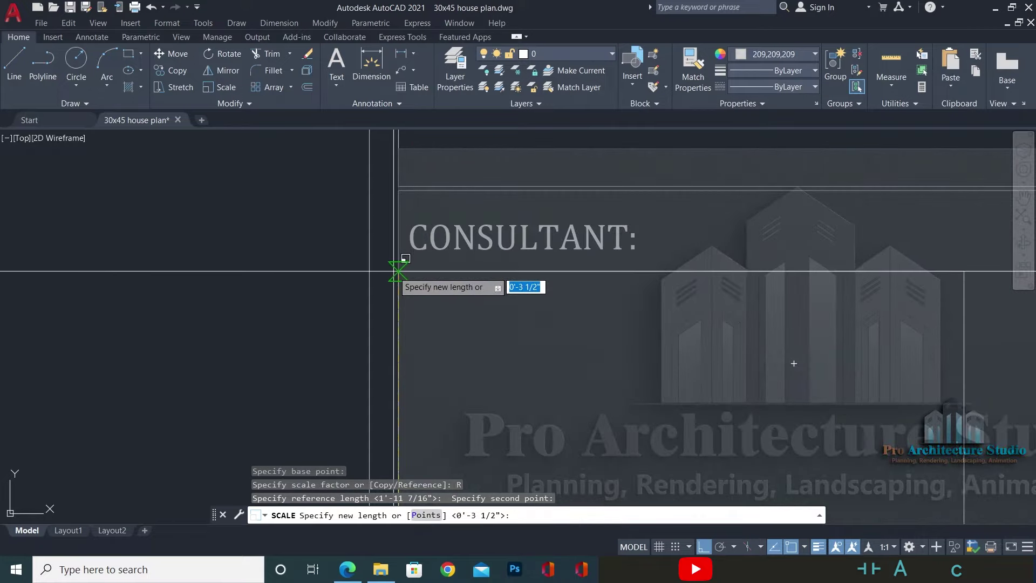
pyautogui.press('Escape')
pyautogui.press('Escape')
pyautogui.scroll(-2, 540, 259)
# Select the logo and pick a base point to centre it in the box
pyautogui.click(691, 253)
pyautogui.click(637, 270)
pyautogui.write('m')
pyautogui.press('Return')
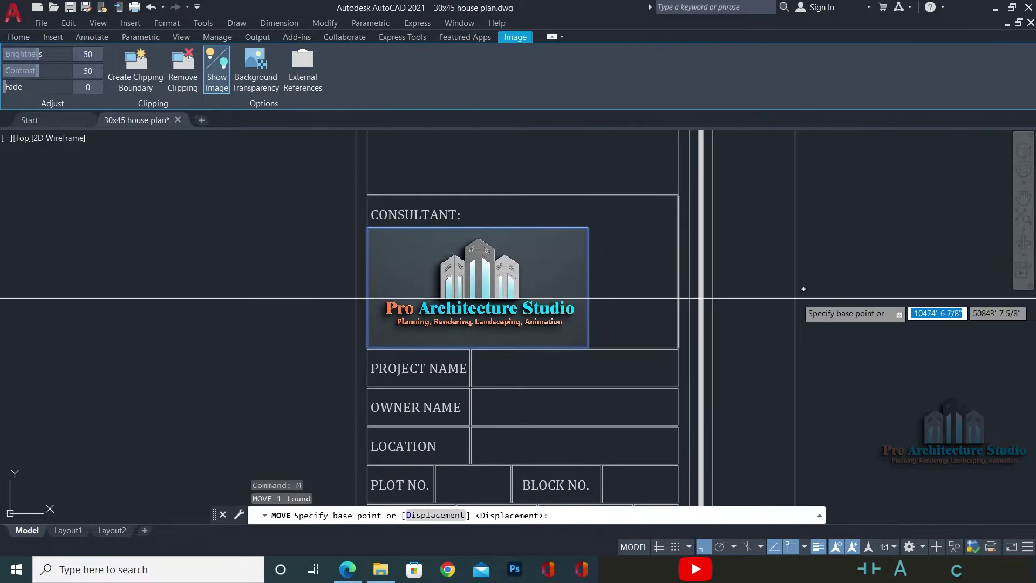
pyautogui.click(800, 292)
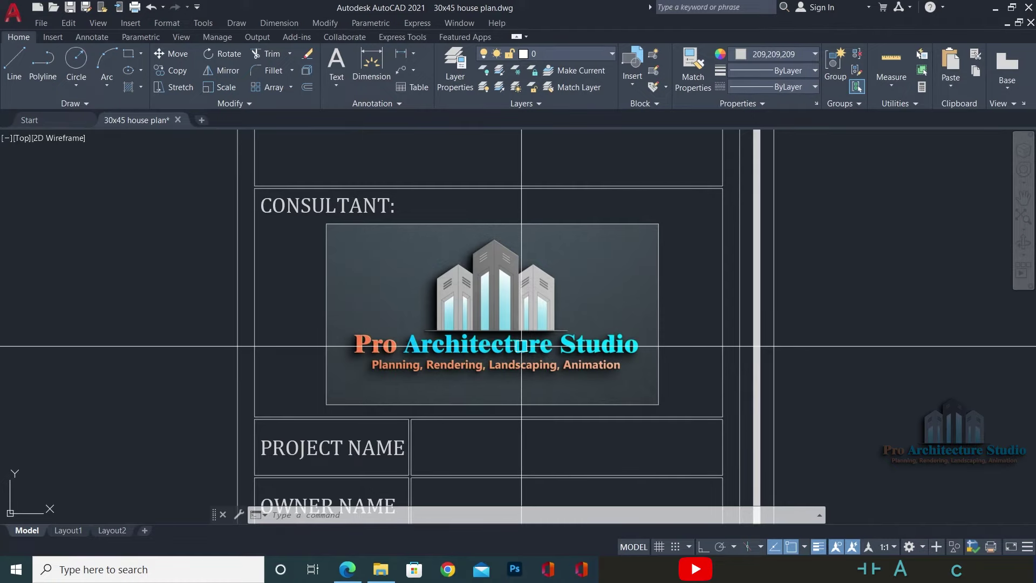
# Pan and zoom to bring the separate studio logo drawing into view
pyautogui.scroll(-4, 561, 305)
pyautogui.scroll(-3, 446, 317)
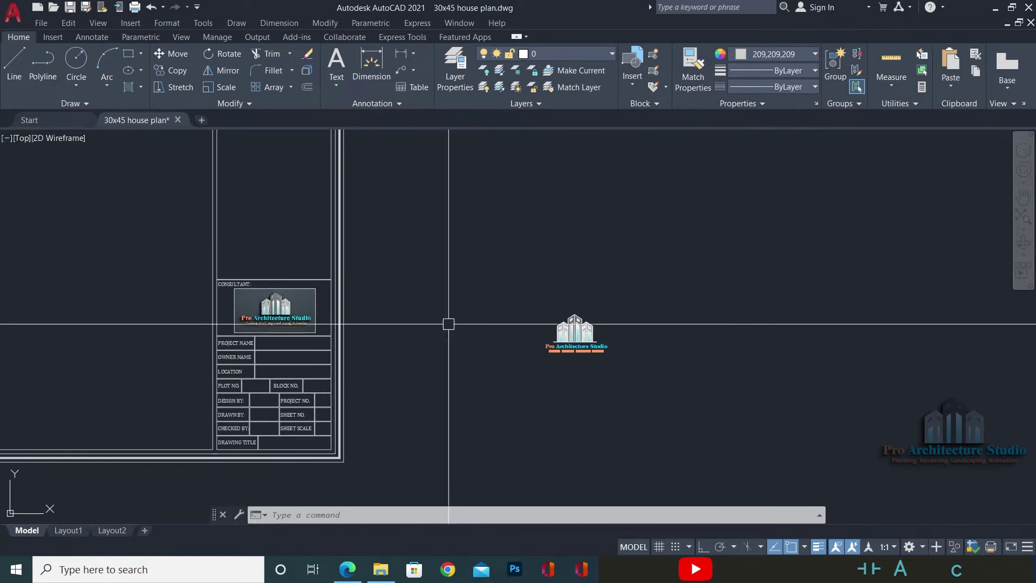
pyautogui.scroll(10, 627, 342)
pyautogui.scroll(-3, 627, 342)
pyautogui.scroll(3, 365, 316)
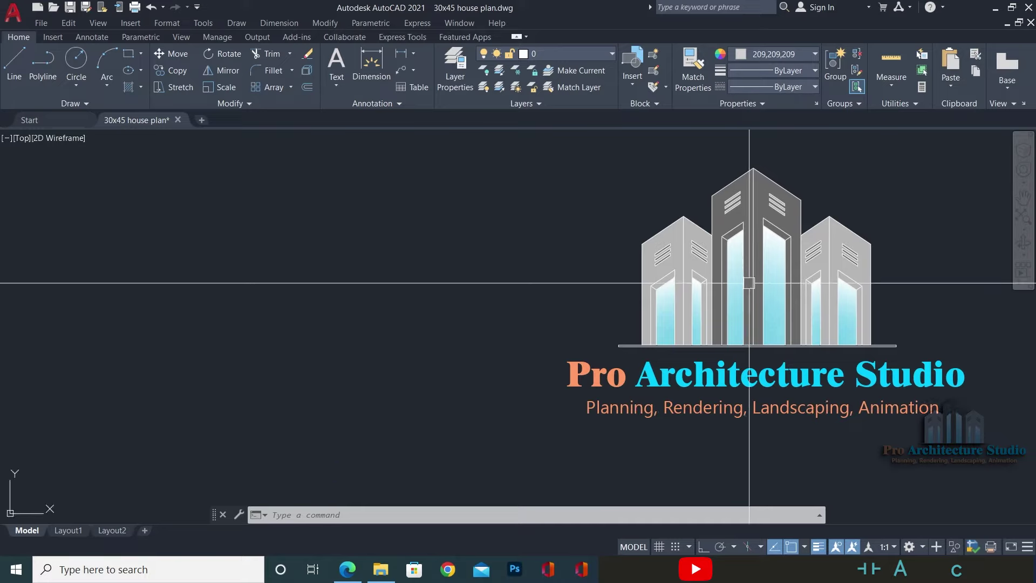
pyautogui.scroll(-4, 684, 282)
pyautogui.scroll(6, 260, 256)
pyautogui.scroll(2, 260, 256)
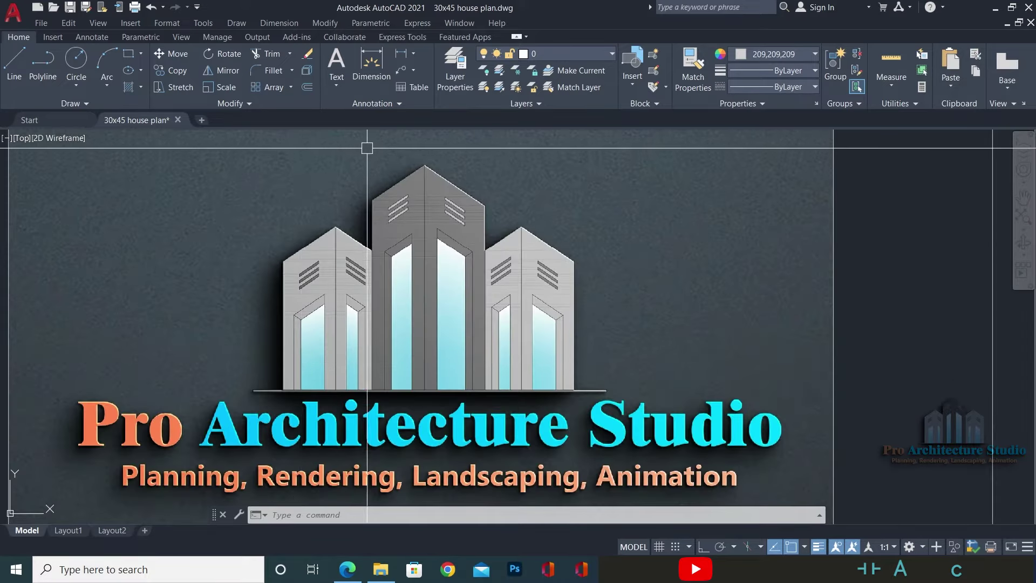
pyautogui.scroll(-6, 120, 378)
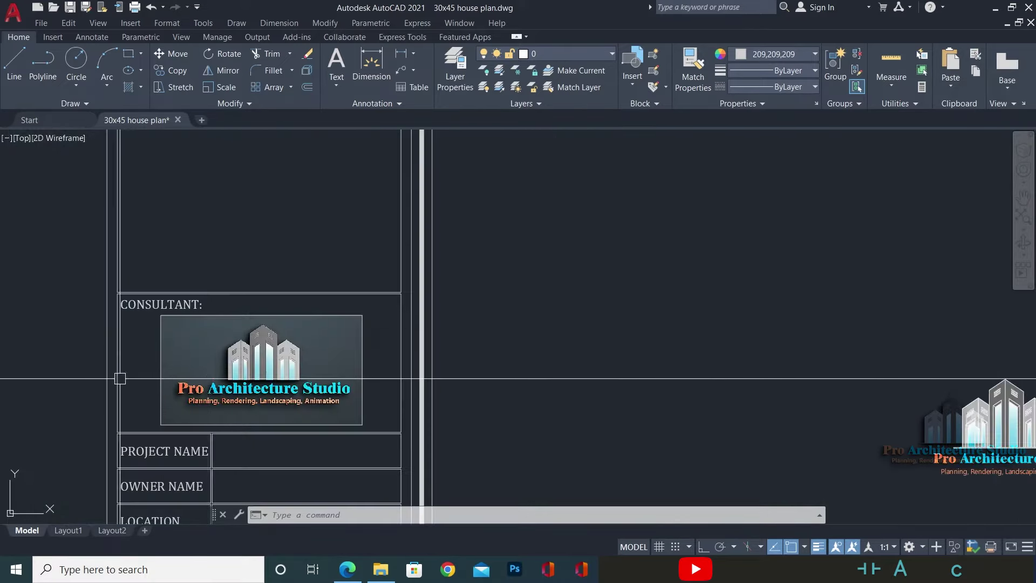
pyautogui.moveTo(689, 393); pyautogui.dragTo(259, 377, button='middle')
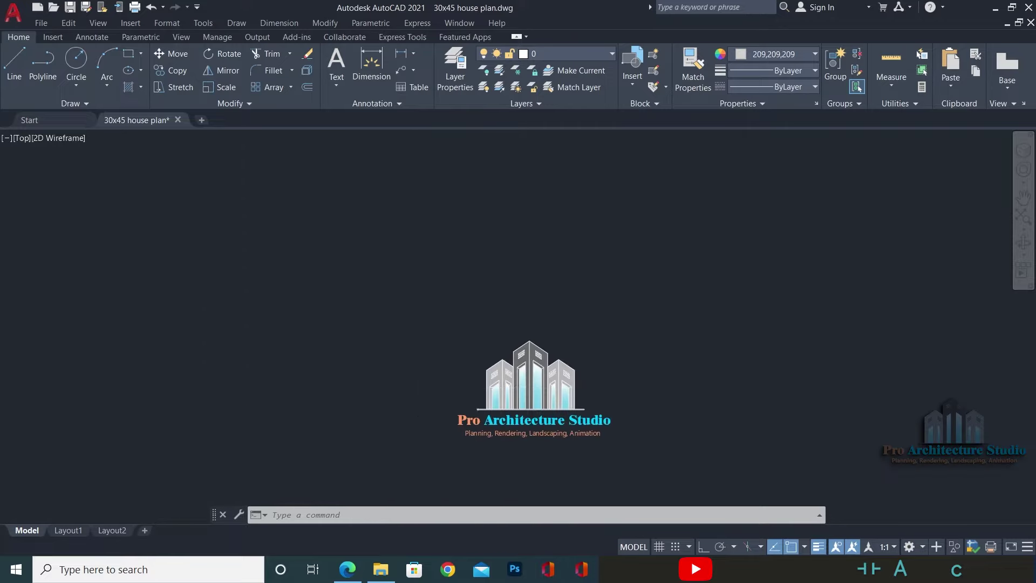
pyautogui.scroll(3, 483, 225)
pyautogui.scroll(2, 483, 225)
# Select the logo image in the CONSULTANT box and start moving it
pyautogui.click(484, 225)
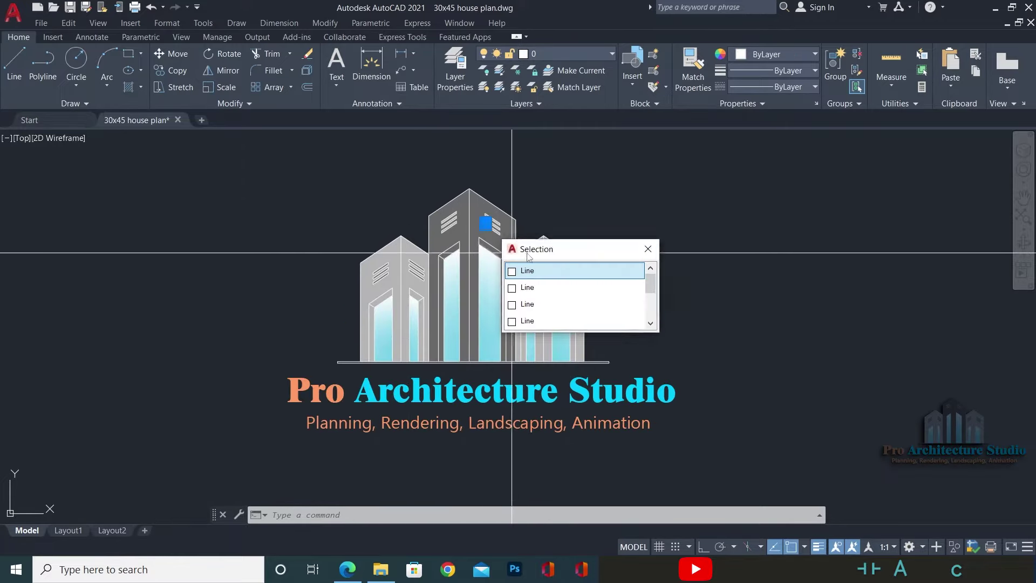
pyautogui.press('Escape')
pyautogui.scroll(-5, 618, 271)
pyautogui.click(702, 188)
pyautogui.scroll(-3, 593, 324)
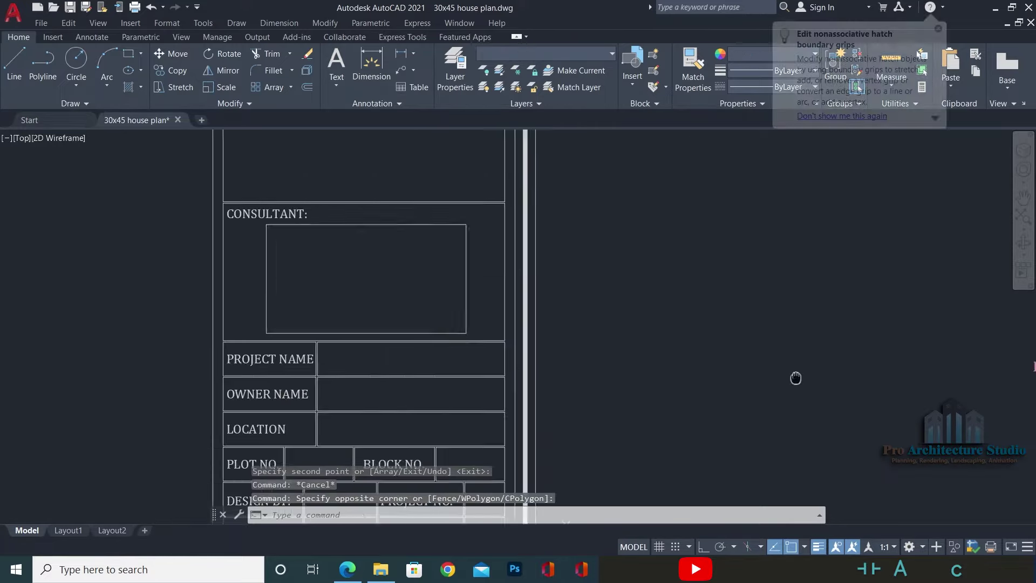
pyautogui.scroll(-2, 386, 257)
pyautogui.scroll(2, 406, 249)
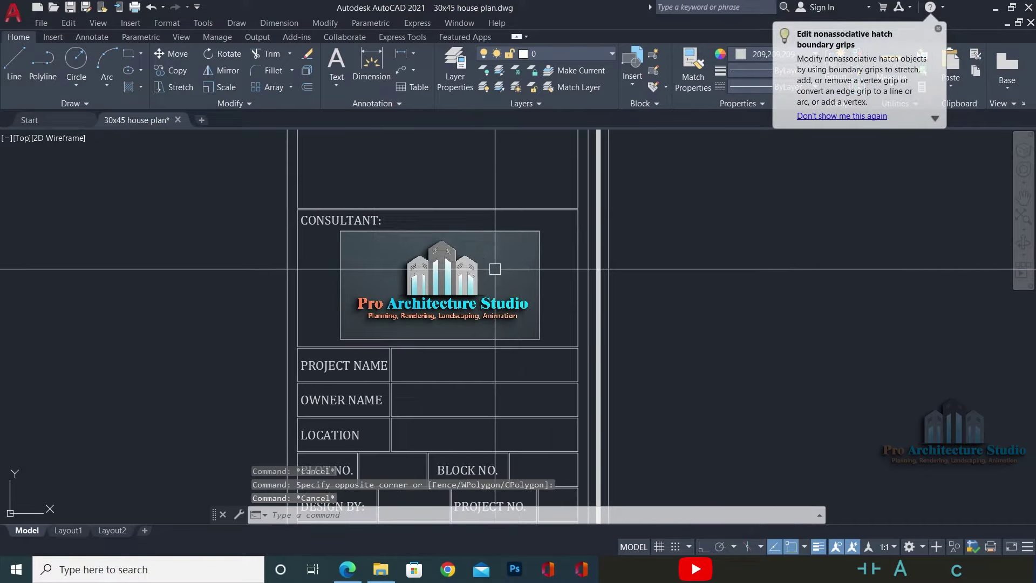
pyautogui.click(501, 281)
pyautogui.write('m')
pyautogui.press('Return')
pyautogui.scroll(-3, 501, 281)
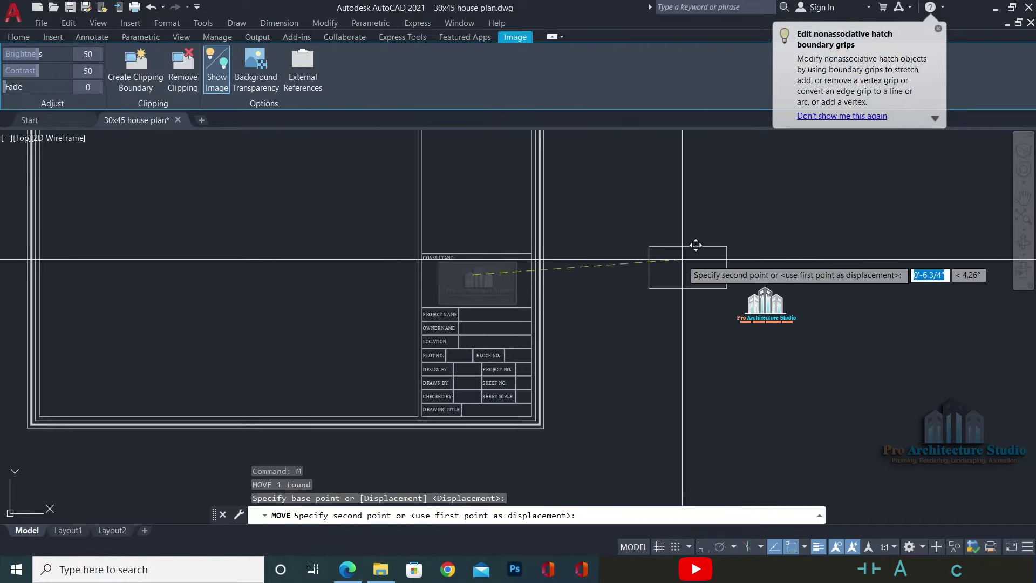
# Place the logo image right of the title block and move the vector logo into the CONSULTANT box
pyautogui.click(709, 267)
pyautogui.click(871, 267)
pyautogui.click(751, 381)
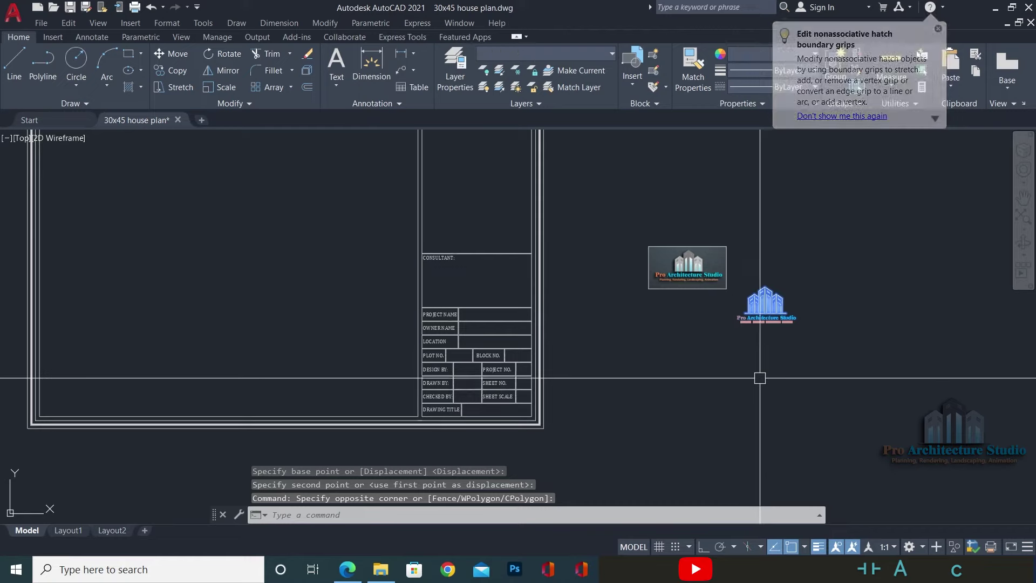
pyautogui.write('m')
pyautogui.press('Return')
pyautogui.scroll(3, 740, 313)
pyautogui.click(772, 312)
pyautogui.scroll(-5, 689, 313)
pyautogui.scroll(5, 536, 320)
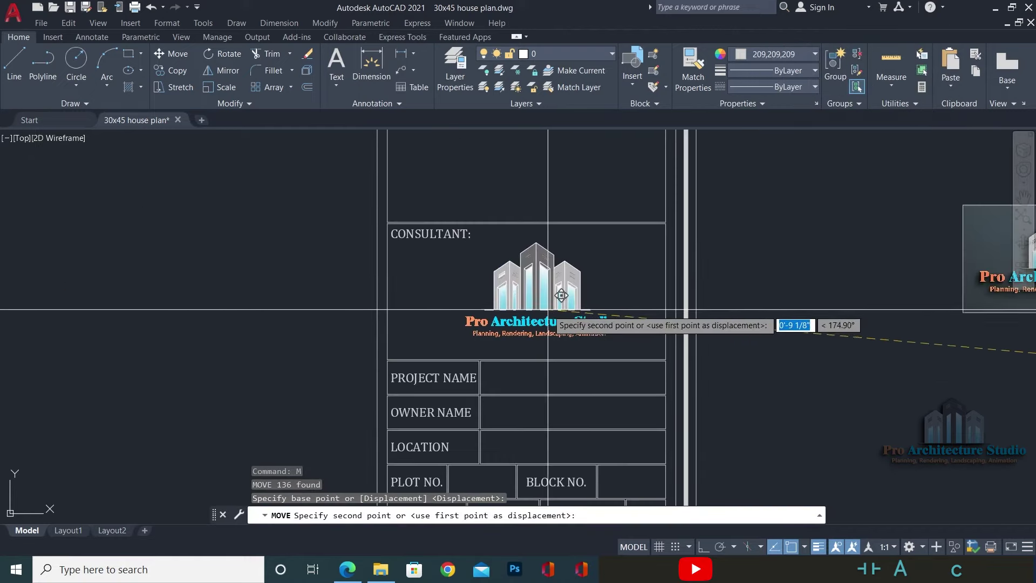
pyautogui.click(544, 308)
pyautogui.scroll(4, 543, 309)
# Shrink the vector logo by reference to fit the CONSULTANT box height
pyautogui.write('sc')
pyautogui.press('Return')
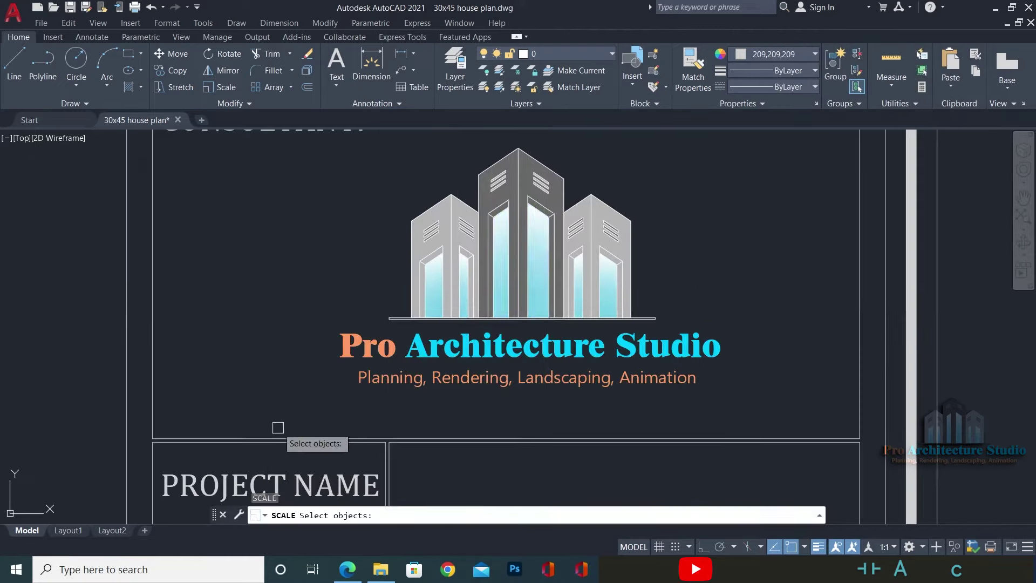
pyautogui.click(269, 429)
pyautogui.click(738, 214)
pyautogui.press('Return')
pyautogui.moveTo(655, 296); pyautogui.dragTo(655, 277, button='middle')
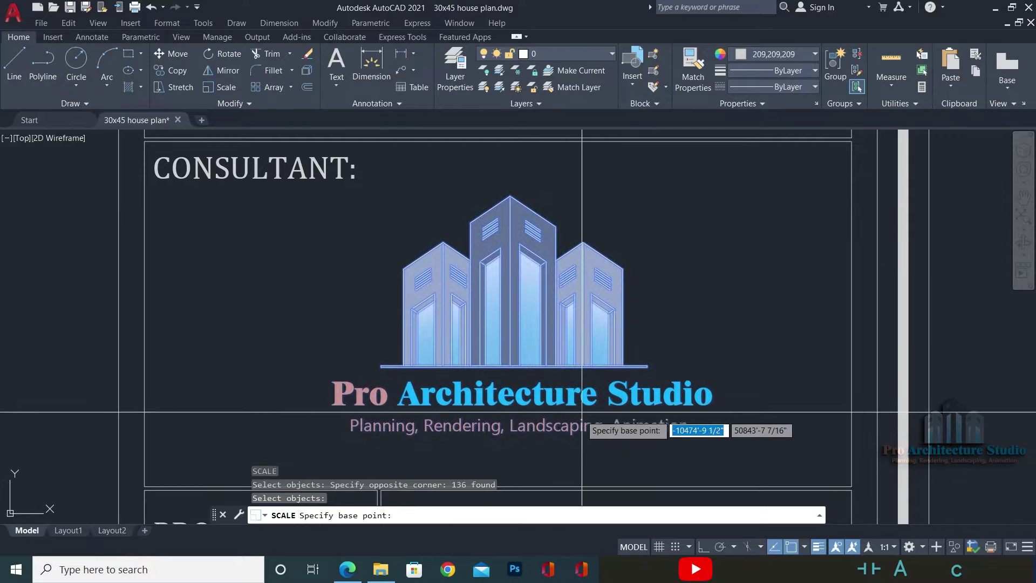
pyautogui.click(535, 481)
pyautogui.write('R')
pyautogui.press('Return')
pyautogui.click(536, 477)
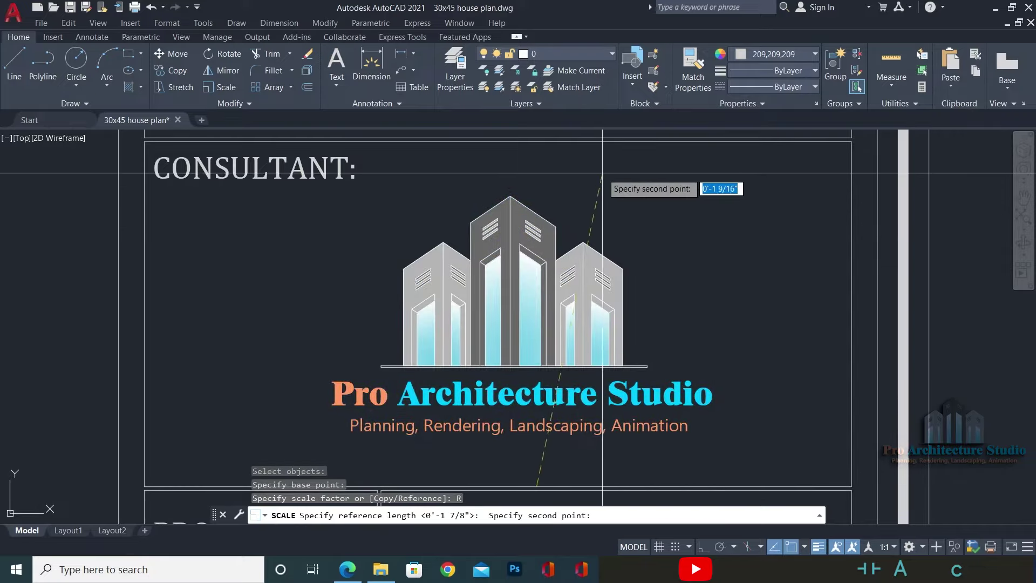
pyautogui.click(620, 168)
pyautogui.moveTo(631, 139); pyautogui.dragTo(635, 230, button='middle')
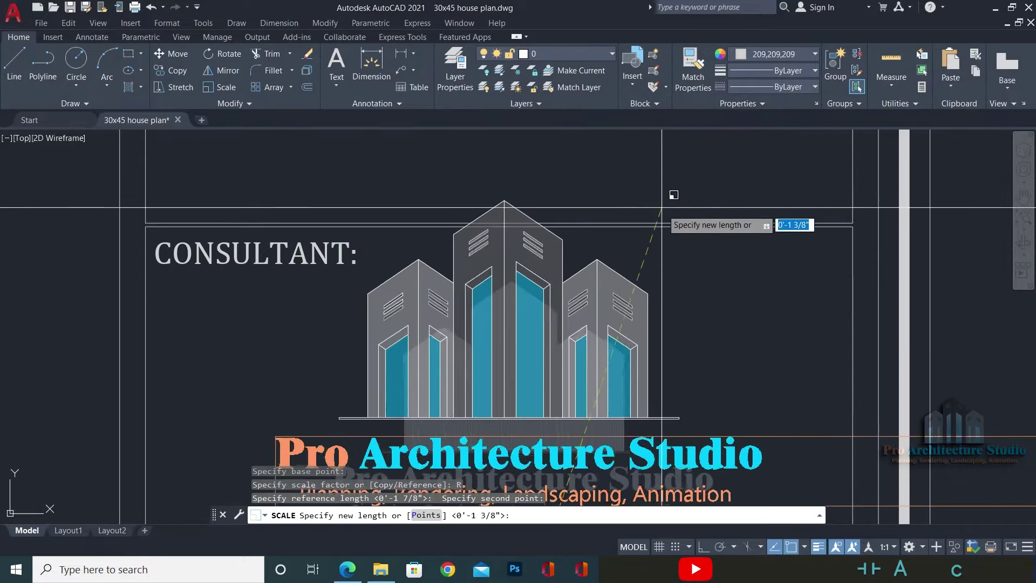
pyautogui.click(542, 215)
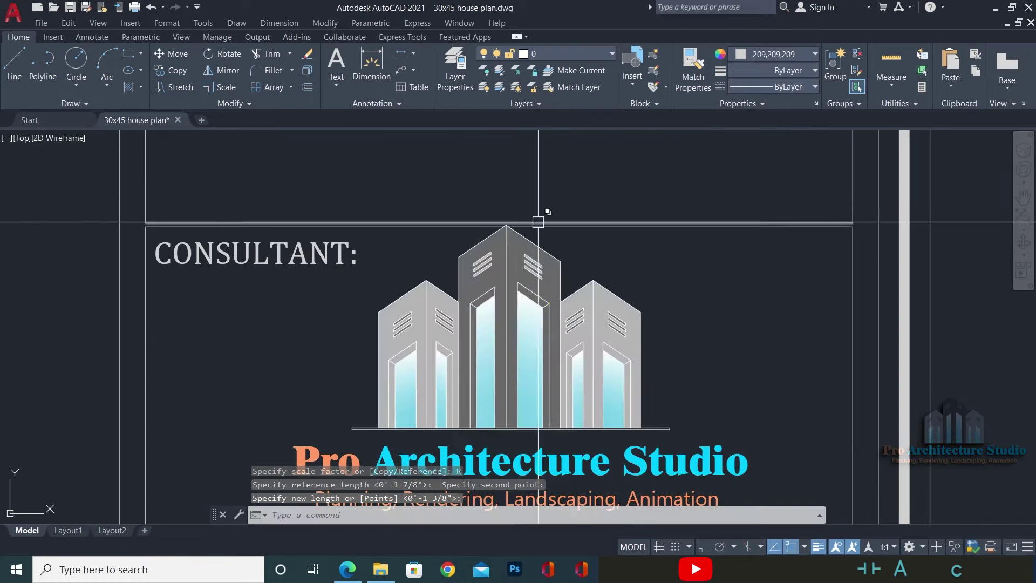
pyautogui.scroll(-2, 537, 219)
# Shift the shrunken logo slightly to centre it in the CONSULTANT box
pyautogui.click(357, 429)
pyautogui.click(763, 185)
pyautogui.write('m')
pyautogui.press('Return')
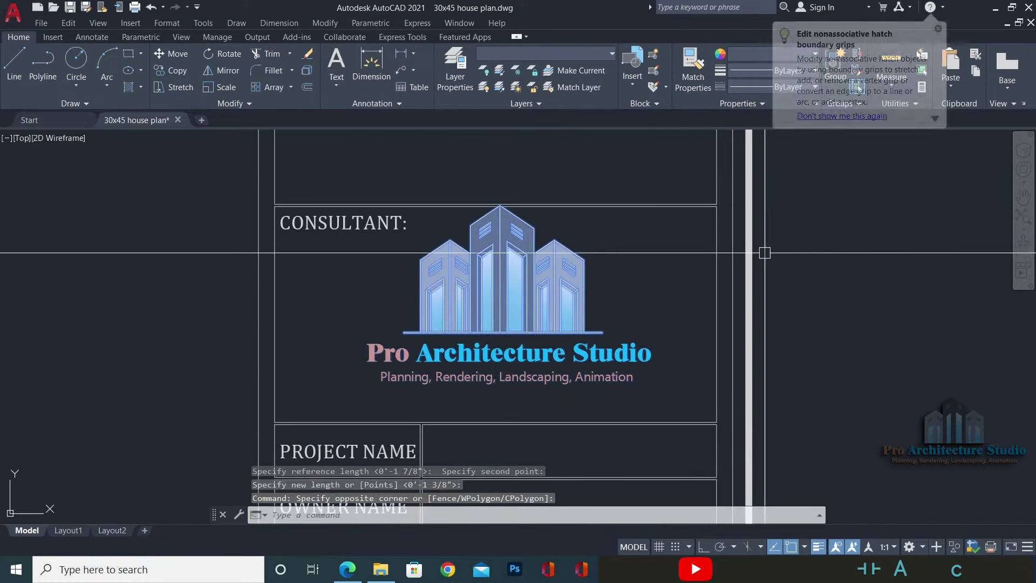
pyautogui.click(853, 272)
pyautogui.click(850, 287)
pyautogui.scroll(-5, 540, 334)
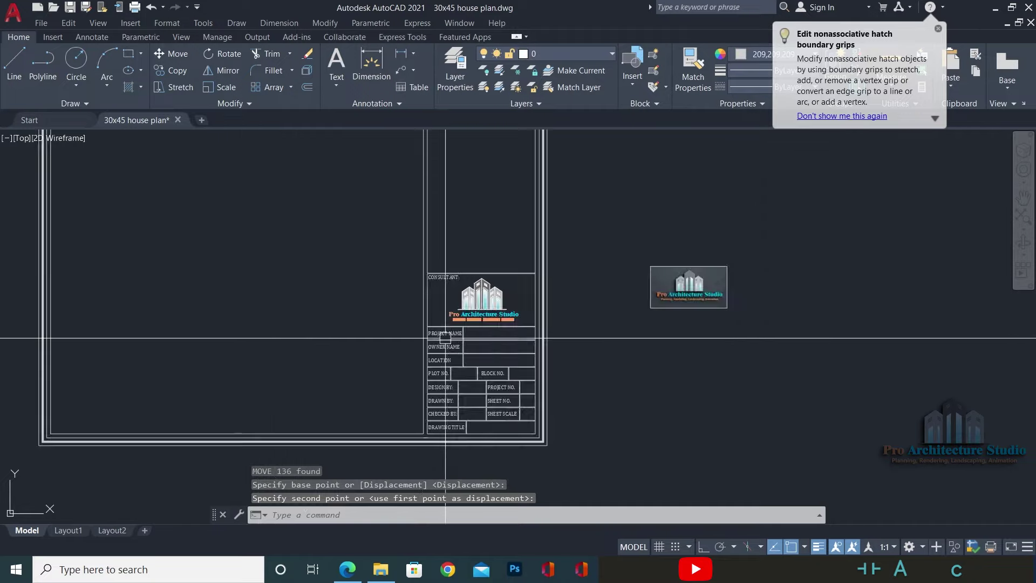
pyautogui.scroll(5, 399, 286)
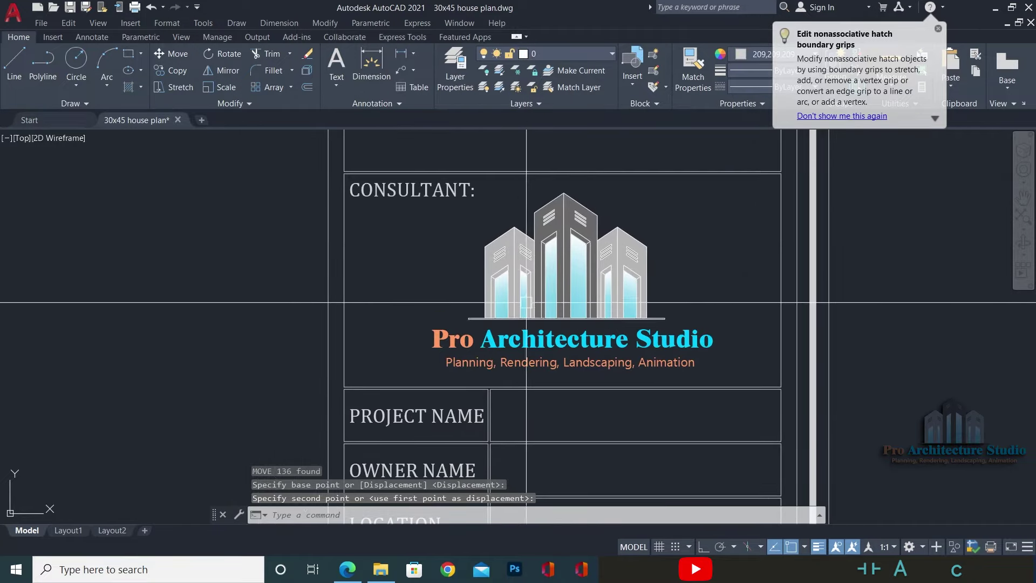
pyautogui.scroll(-3, 536, 314)
pyautogui.scroll(1, 536, 212)
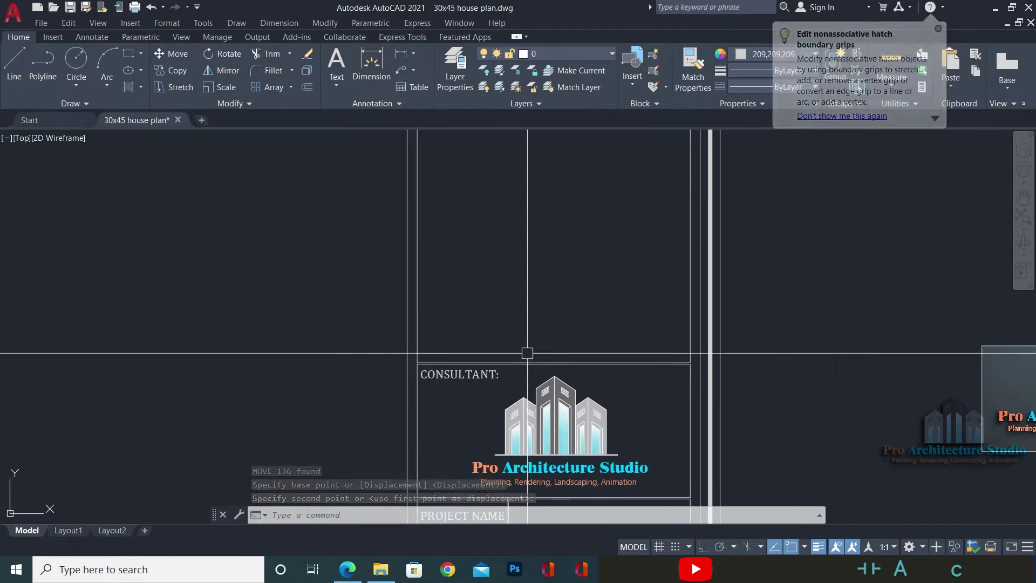
# Save the drawing with Ctrl+S and review the top of the title block
pyautogui.hotkey('ctrl', 's')
pyautogui.moveTo(525, 248); pyautogui.dragTo(521, 361, button='middle')
pyautogui.scroll(-2, 515, 383)
pyautogui.scroll(2, 508, 406)
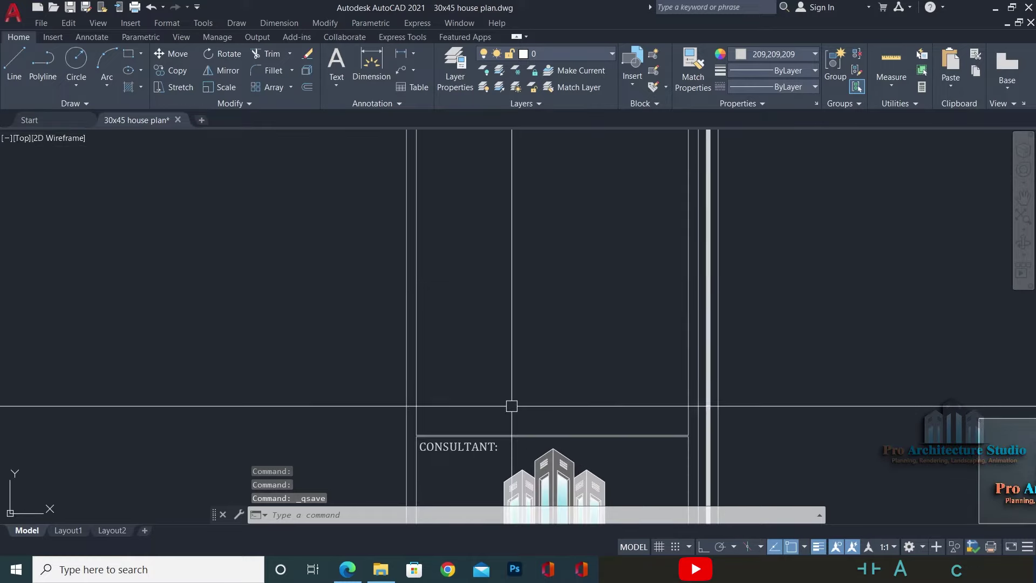
pyautogui.scroll(1, 508, 377)
pyautogui.scroll(-3, 504, 319)
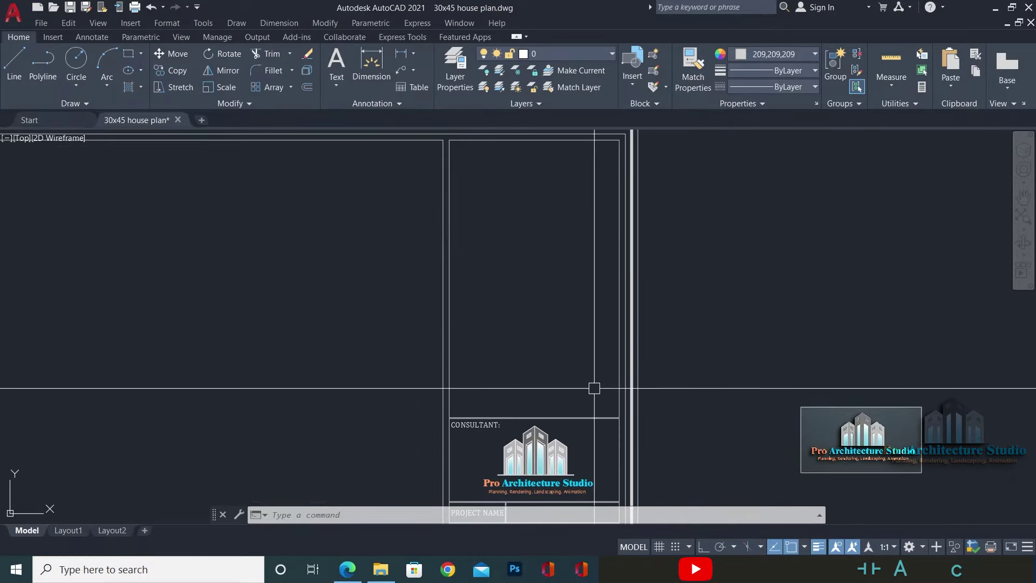
pyautogui.scroll(3, 597, 411)
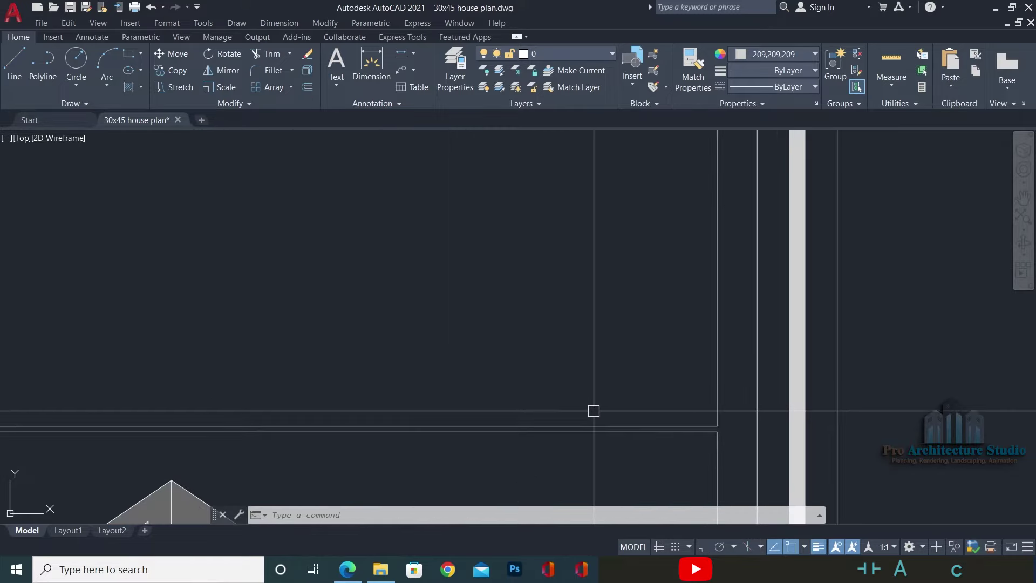
# Copy the CONSULTANT box's top border lines straight up, with Ortho on, to form a new box
pyautogui.click(590, 451)
pyautogui.scroll(-1, 580, 406)
pyautogui.click(580, 405)
pyautogui.write('co')
pyautogui.press('Return')
pyautogui.scroll(-2, 753, 431)
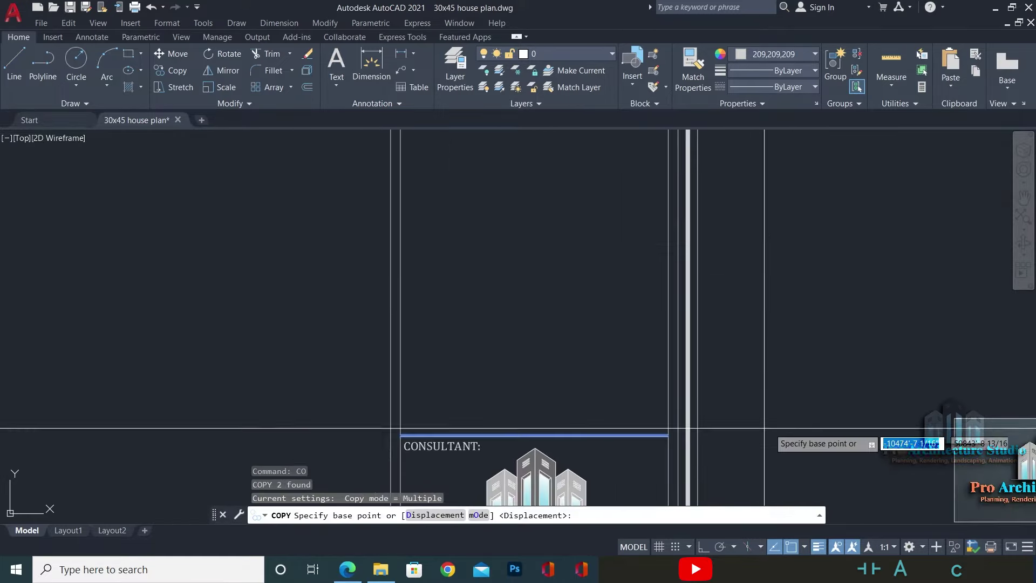
pyautogui.click(796, 425)
pyautogui.press('F8')
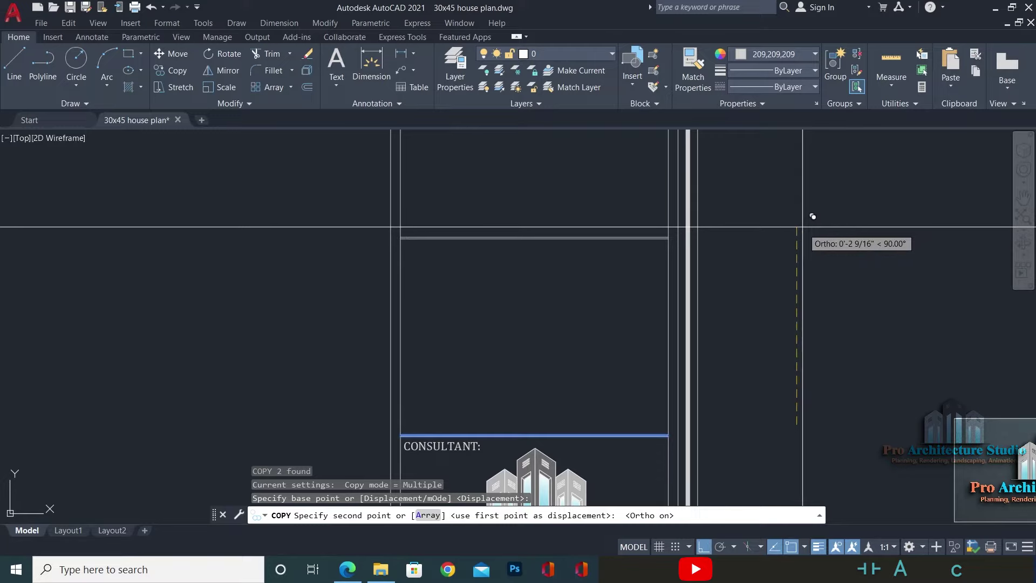
pyautogui.click(802, 237)
pyautogui.press('Escape')
# Start trimming the new box's lines, then abandon the trim
pyautogui.scroll(2, 478, 346)
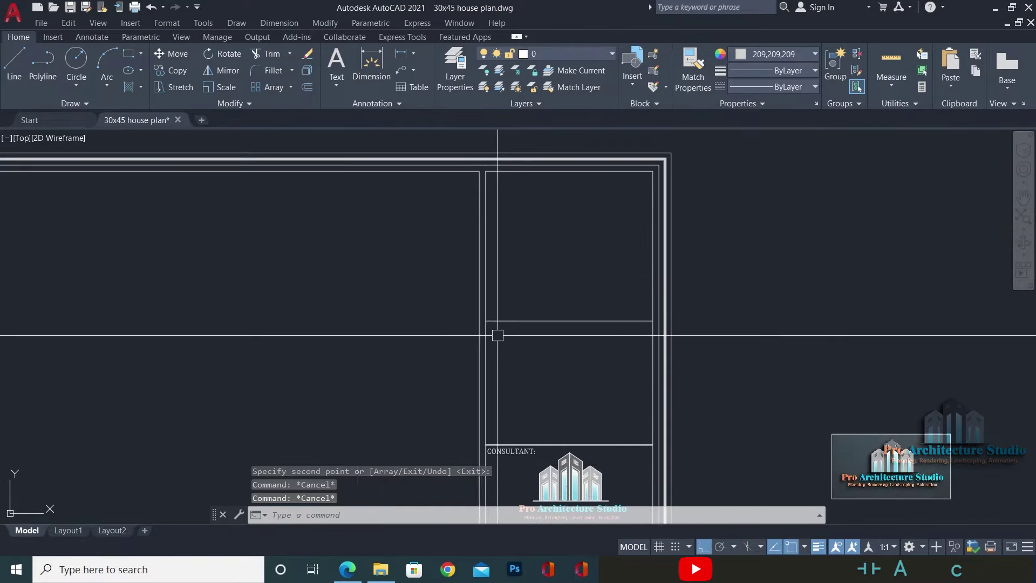
pyautogui.scroll(2, 496, 333)
pyautogui.write('tr')
pyautogui.press('Return')
pyautogui.scroll(2, 393, 250)
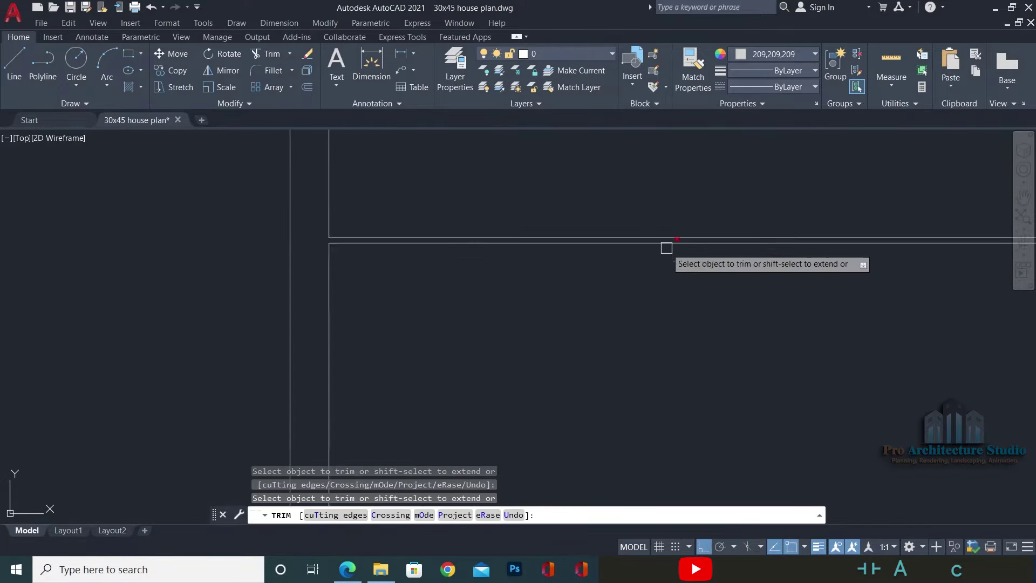
pyautogui.scroll(-2, 827, 258)
pyautogui.scroll(2, 631, 244)
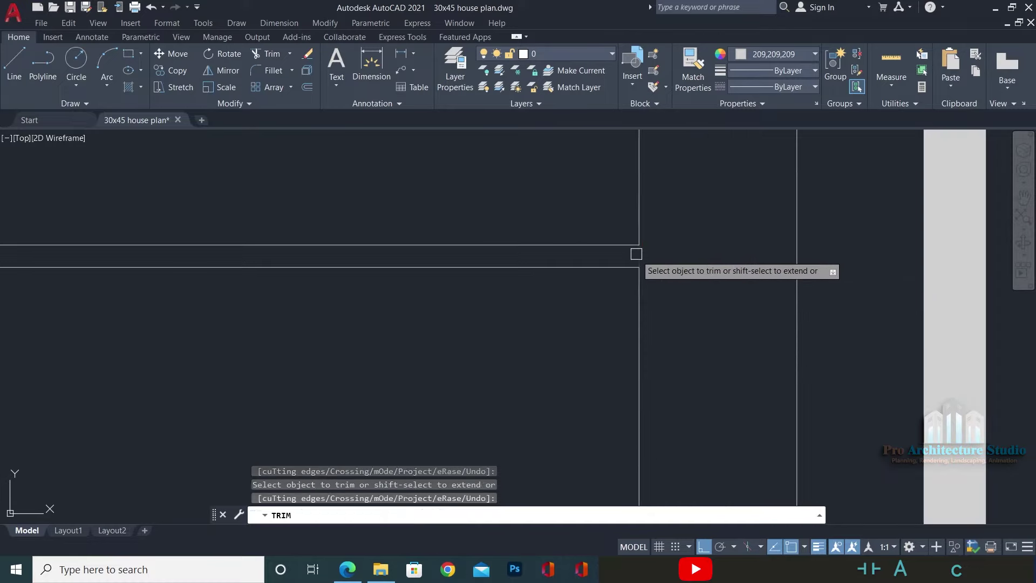
pyautogui.press('Escape')
pyautogui.press('Escape')
# Copy the CONSULTANT: label up into the new box
pyautogui.scroll(-3, 573, 219)
pyautogui.scroll(3, 370, 363)
pyautogui.scroll(2, 627, 283)
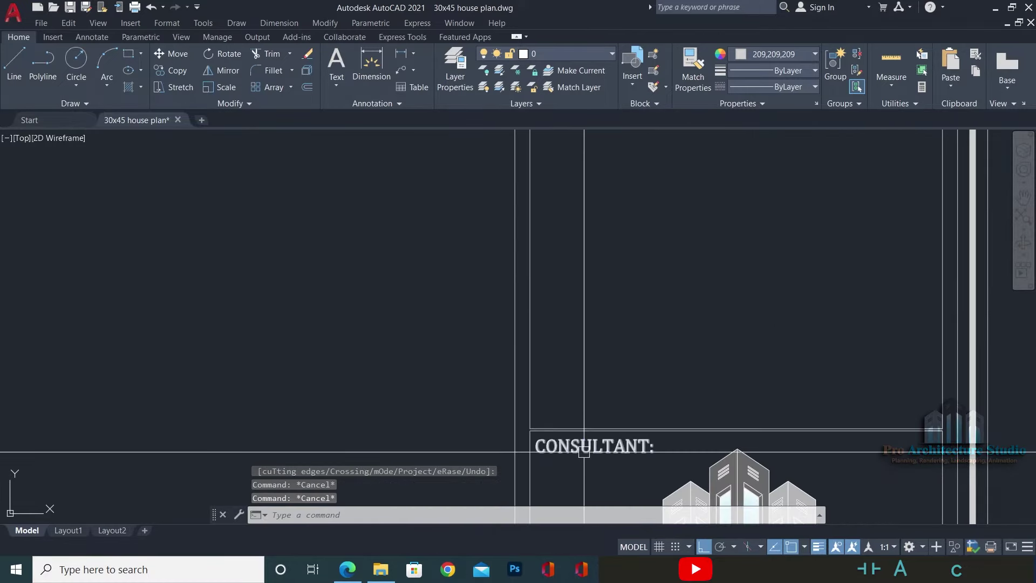
pyautogui.click(536, 439)
pyautogui.scroll(-2, 536, 439)
pyautogui.write('co')
pyautogui.press('Return')
pyautogui.click(408, 430)
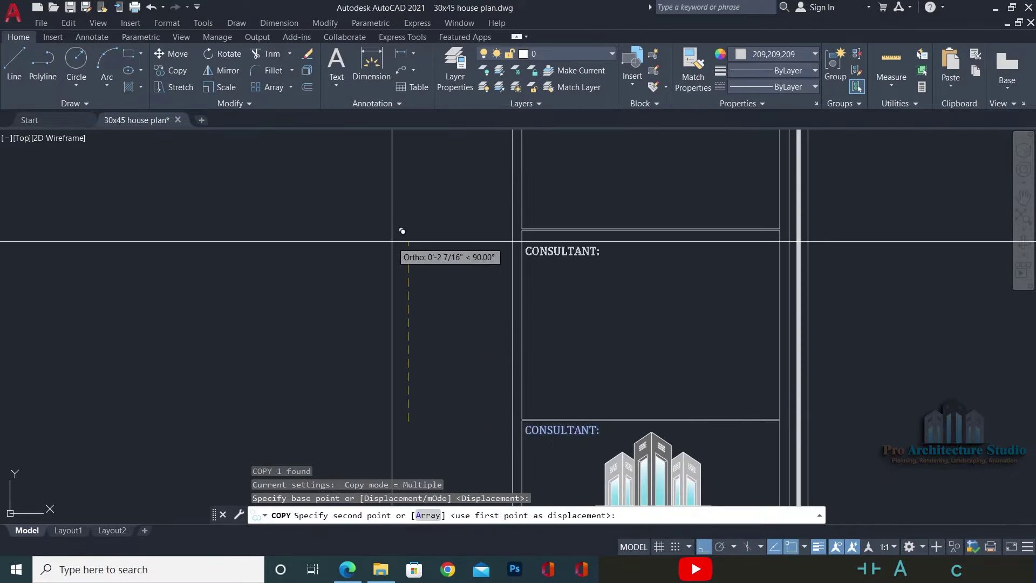
pyautogui.click(409, 356)
pyautogui.press('Escape')
# Retype the copied heading as DRAWING NOTES: and move it to the box's top-left corner
pyautogui.scroll(3, 559, 264)
pyautogui.doubleClick(559, 264)
pyautogui.write('DRAWING NOTES:')
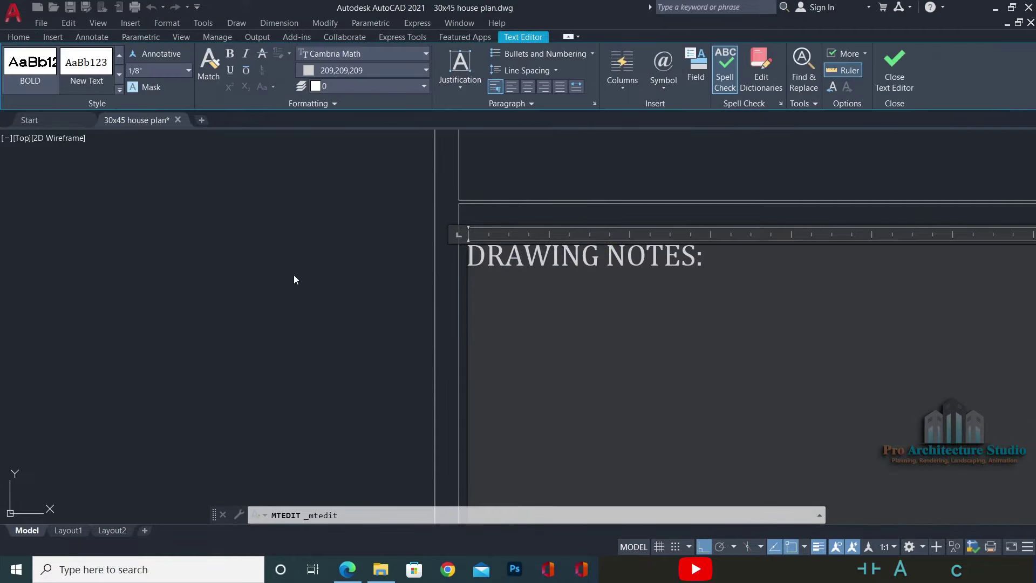
pyautogui.click(293, 277)
pyautogui.click(672, 237)
pyautogui.click(654, 270)
pyautogui.write('m')
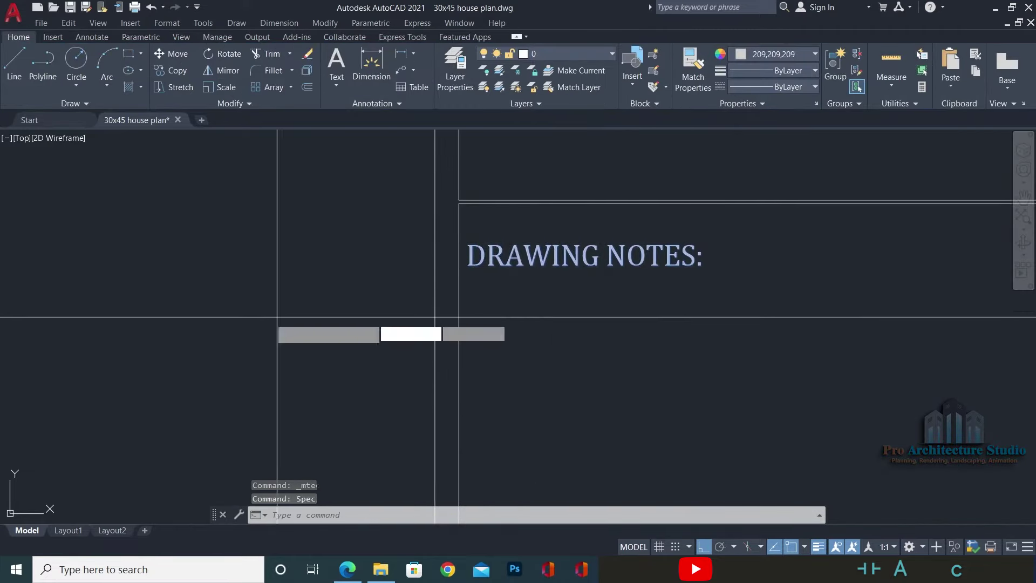
pyautogui.press('Return')
pyautogui.click(238, 261)
# Change the upper box's heading to KEY PLAN:
pyautogui.scroll(-3, 454, 372)
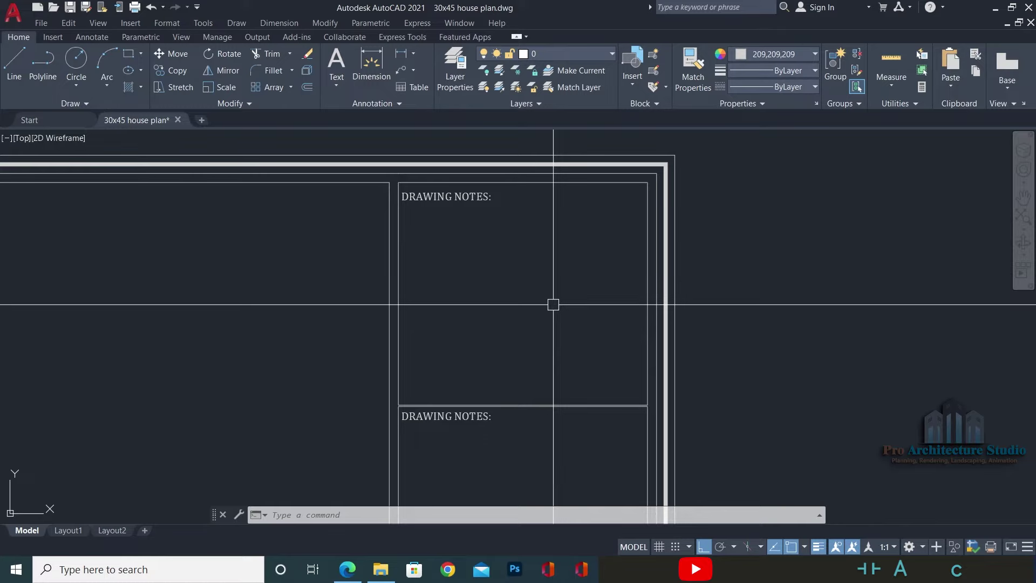
pyautogui.scroll(2, 454, 226)
pyautogui.doubleClick(451, 175)
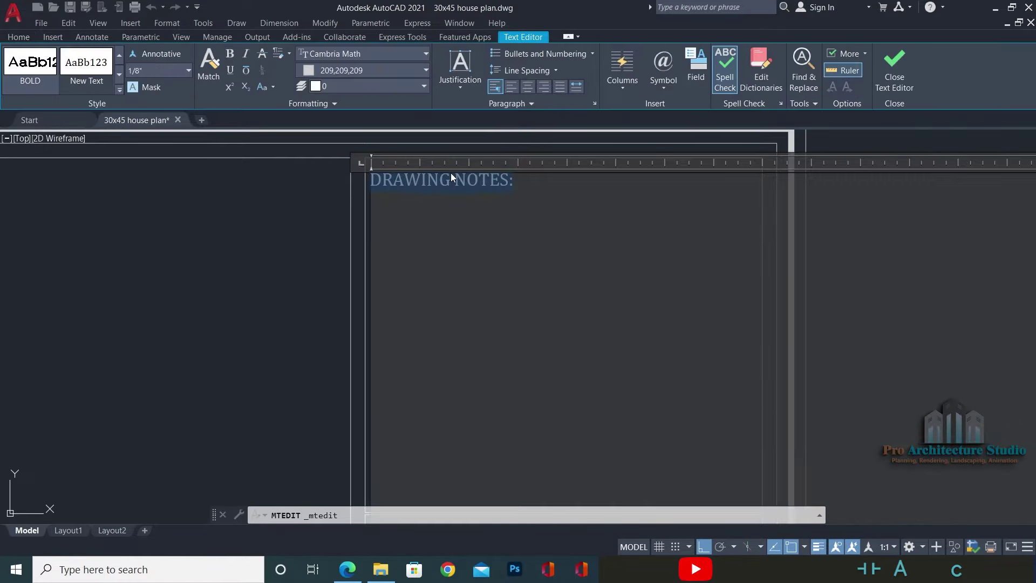
pyautogui.write('KEY')
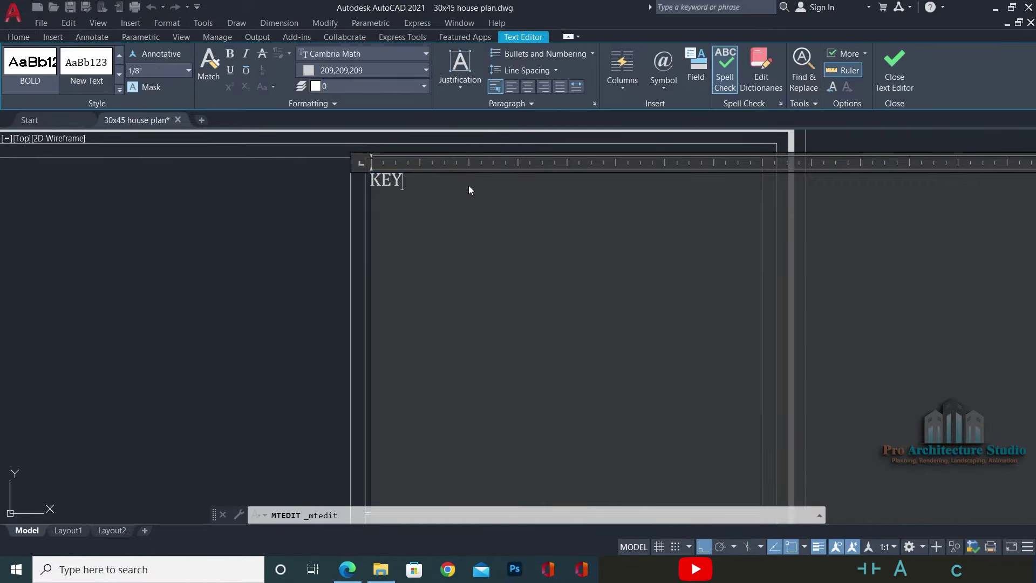
pyautogui.write(' PLAN:')
pyautogui.hotkey('ctrl', 'Return')
pyautogui.scroll(-2, 904, 386)
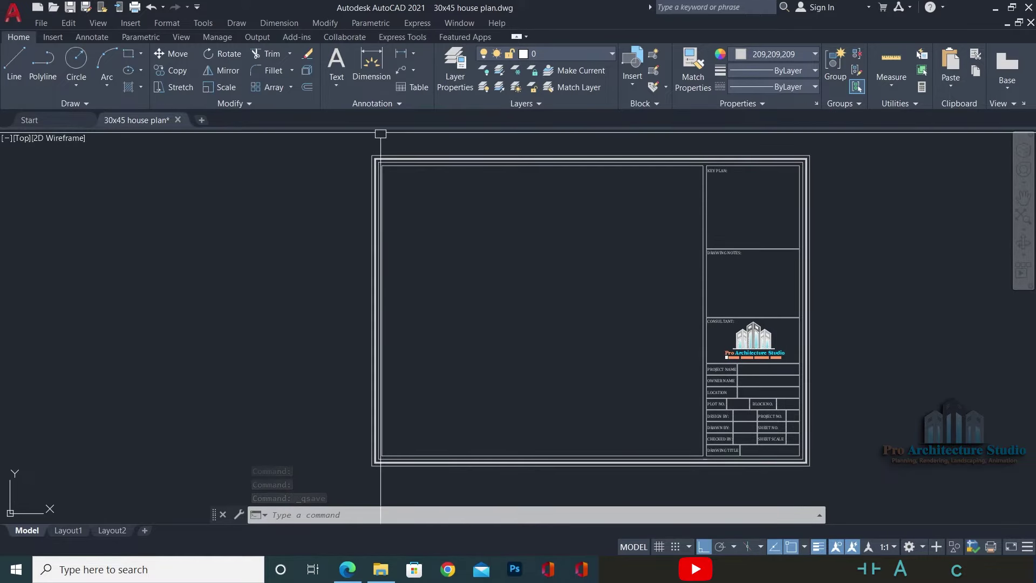
# Try a .5 radius fillet on the inner border's top line, then cancel it
pyautogui.scroll(3, 382, 289)
pyautogui.press('Escape')
pyautogui.press('Escape')
pyautogui.press('Escape')
pyautogui.scroll(3, 400, 244)
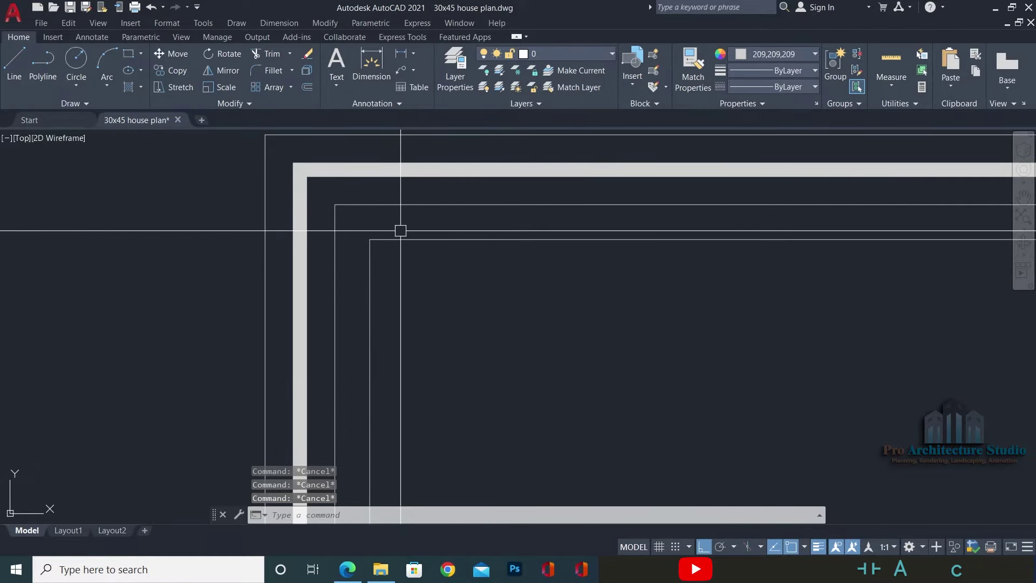
pyautogui.write('f')
pyautogui.press('Return')
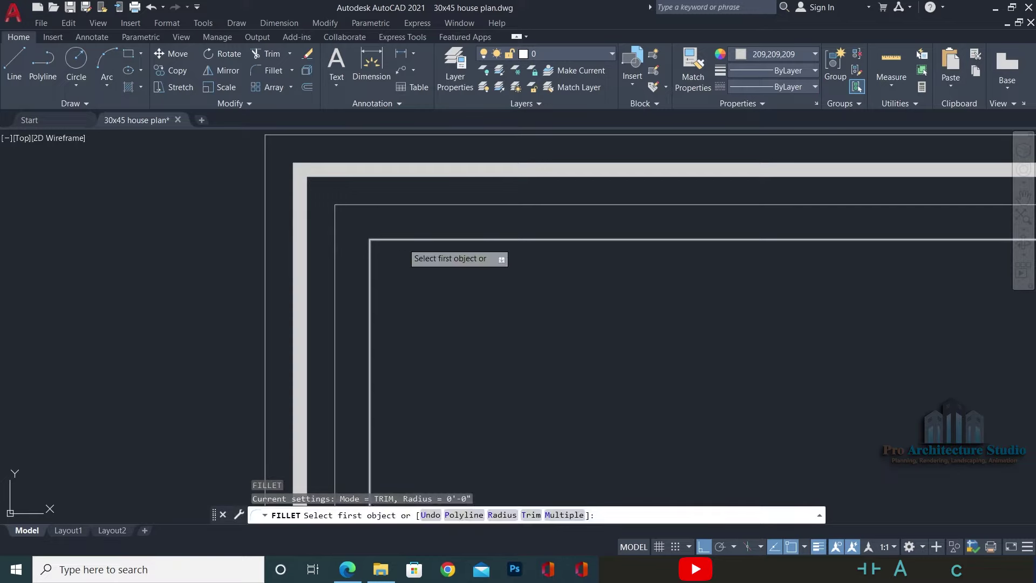
pyautogui.write('R')
pyautogui.press('Return')
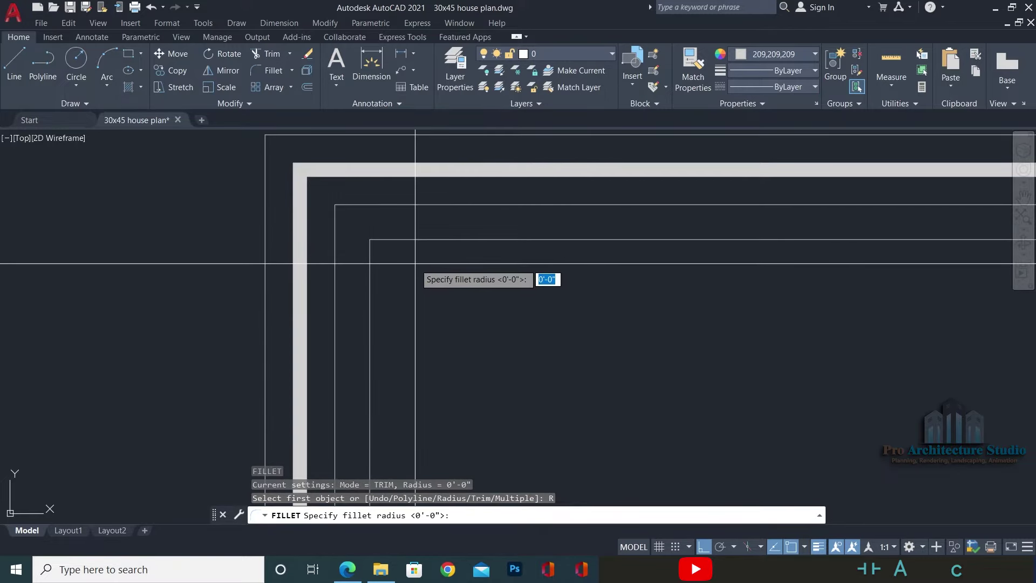
pyautogui.write('.5')
pyautogui.press('Return')
pyautogui.click(418, 238)
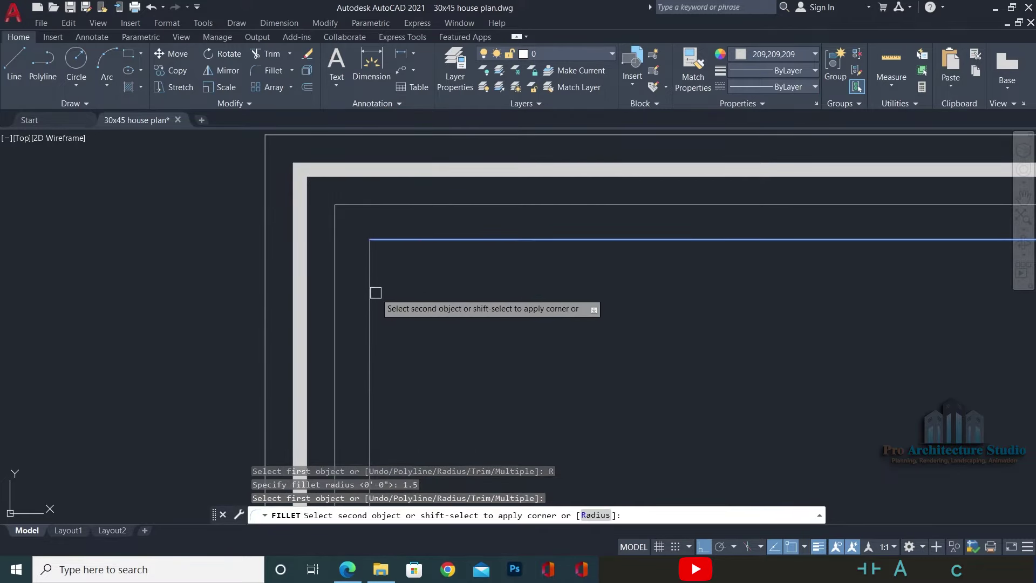
pyautogui.press('Escape')
pyautogui.write('F')
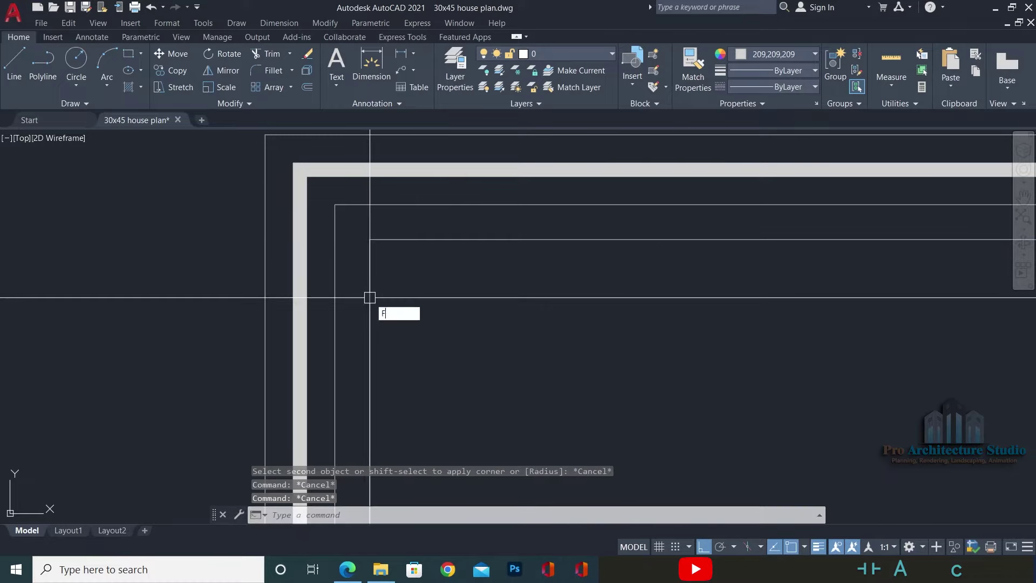
# Fillet the inner border's top-left corner, then undo the oversized rounded result
pyautogui.press('Return')
pyautogui.press('Escape')
pyautogui.press('Return')
pyautogui.write('r')
pyautogui.press('Return')
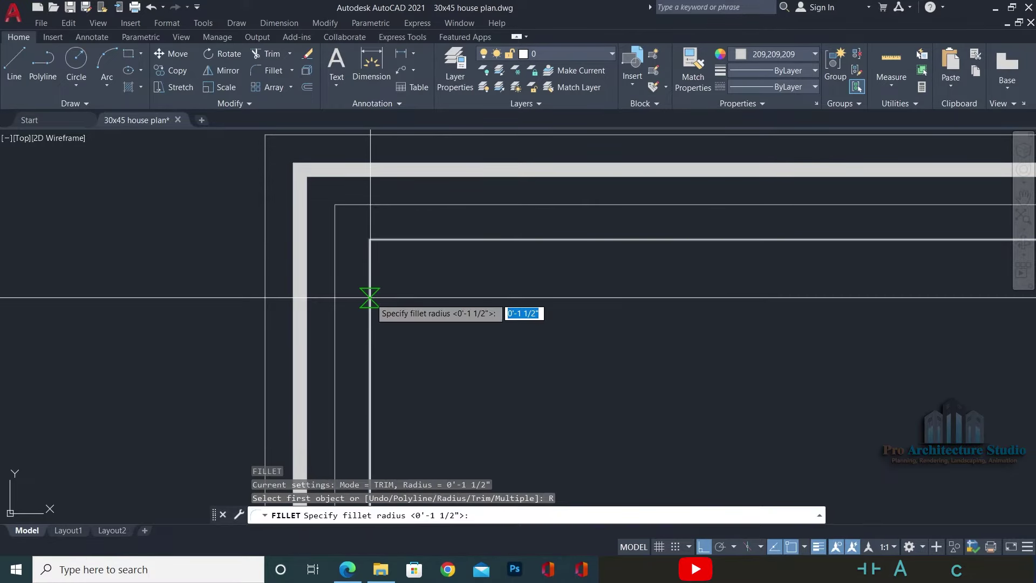
pyautogui.write('.5')
pyautogui.press('Return')
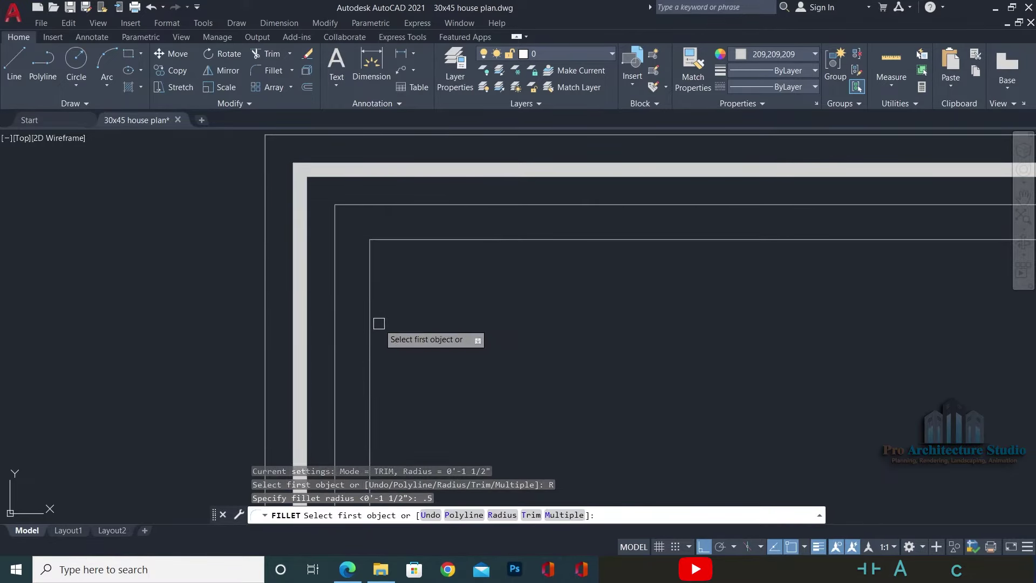
pyautogui.click(370, 324)
pyautogui.click(513, 239)
pyautogui.press('Escape')
pyautogui.scroll(-3, 617, 182)
pyautogui.hotkey('ctrl', 'z')
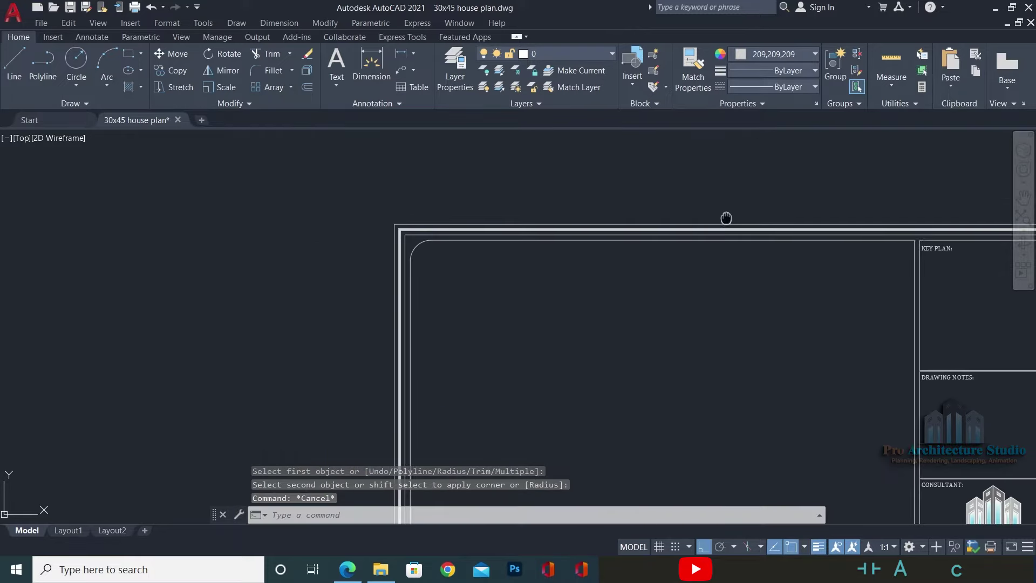
pyautogui.hotkey('ctrl', 'z')
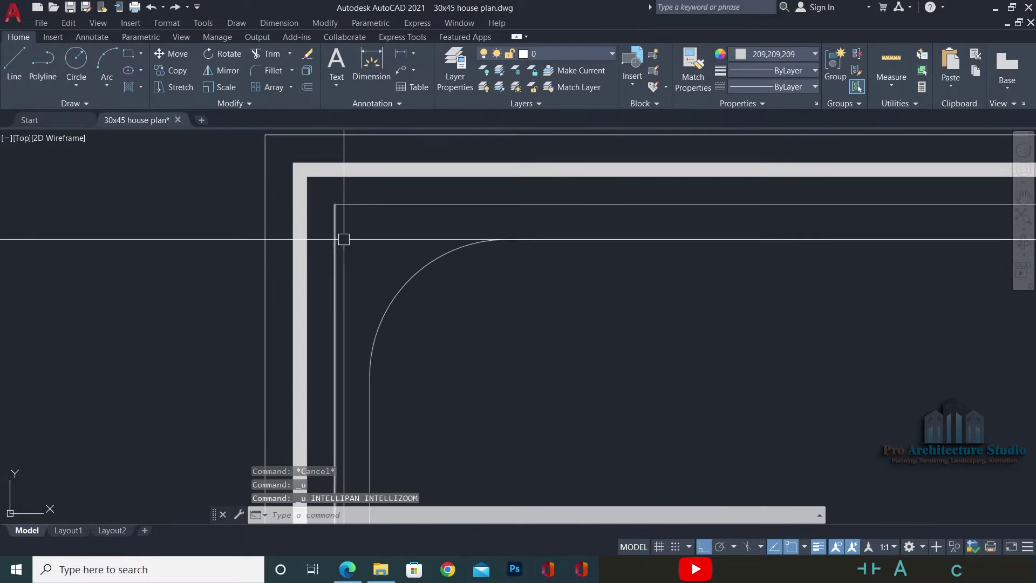
pyautogui.hotkey('ctrl', 'z')
# Round the inner border's top-left corner with a 0.2 radius fillet
pyautogui.write('f')
pyautogui.press('Return')
pyautogui.write('r')
pyautogui.press('Return')
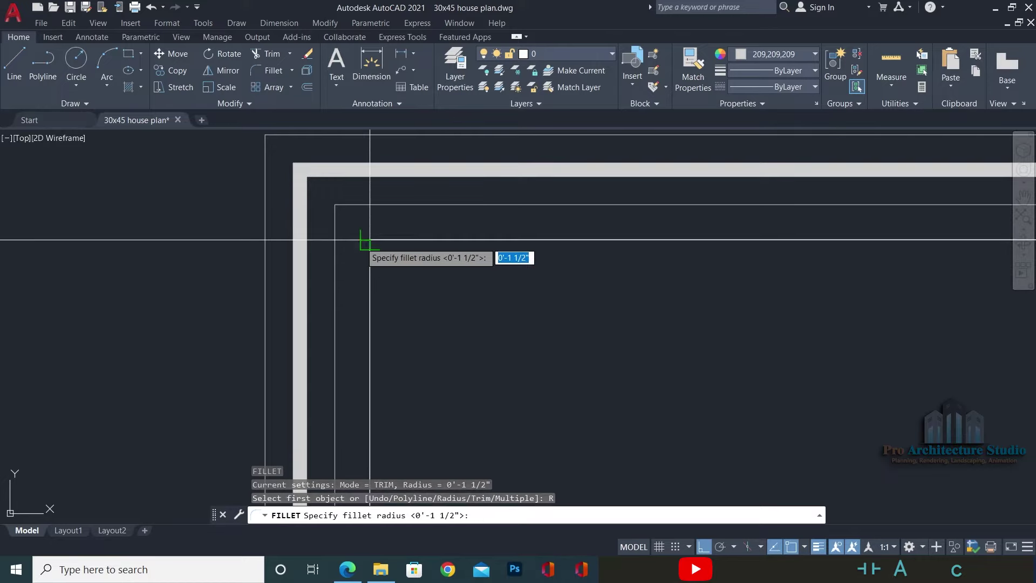
pyautogui.write('2')
pyautogui.press('Return')
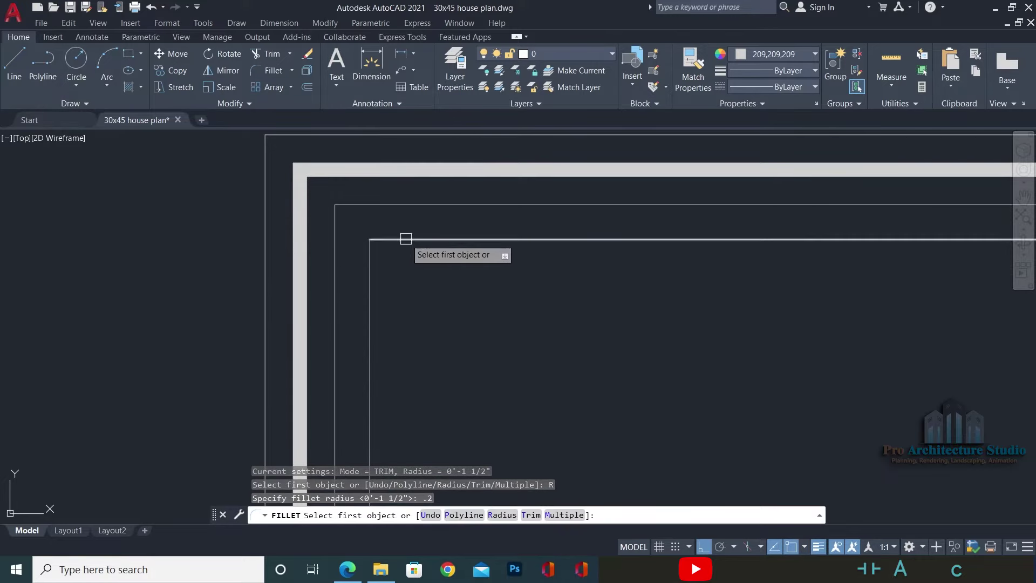
pyautogui.click(436, 237)
pyautogui.click(370, 298)
# Fillet the next corner of the drawing area
pyautogui.scroll(-4, 863, 277)
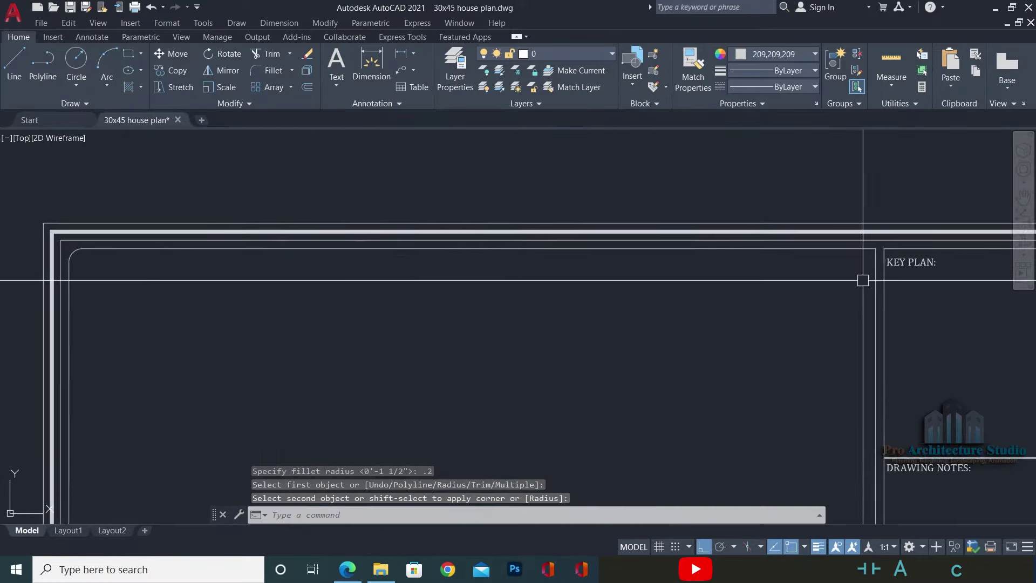
pyautogui.scroll(4, 671, 242)
pyautogui.press('Return')
pyautogui.click(658, 227)
pyautogui.click(687, 297)
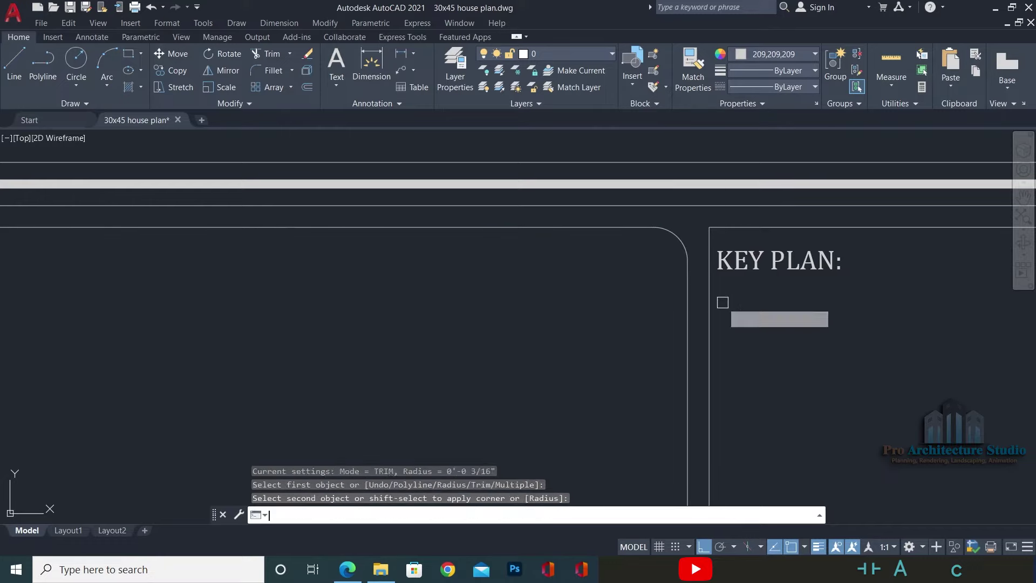
# Round the KEY PLAN box's corners with fillets
pyautogui.press('Return')
pyautogui.click(710, 270)
pyautogui.click(842, 227)
pyautogui.moveTo(888, 277); pyautogui.dragTo(403, 270, button='middle')
pyautogui.press('Return')
pyautogui.click(751, 219)
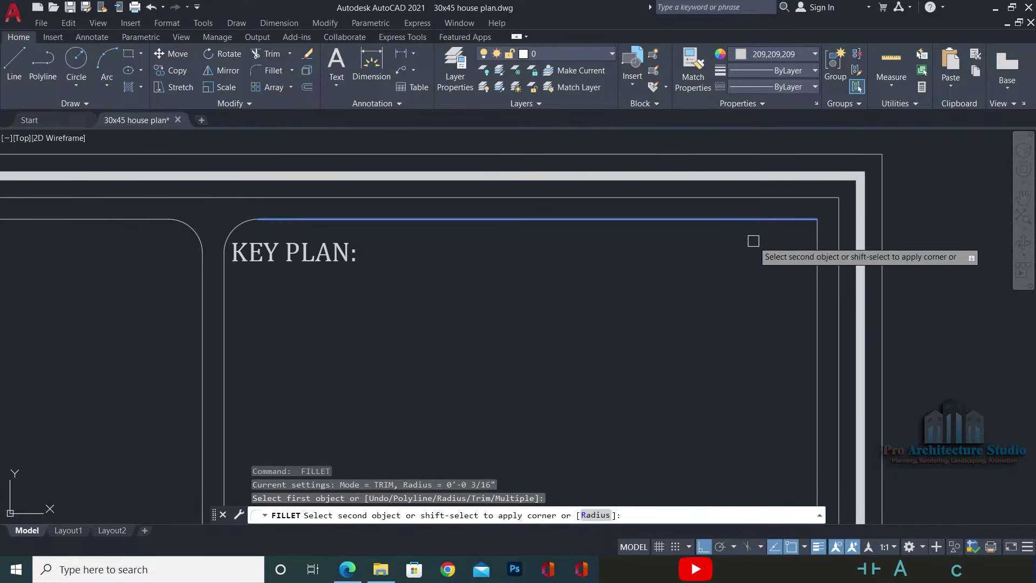
pyautogui.click(821, 259)
# Fillet the title block's corner
pyautogui.scroll(-5, 822, 260)
pyautogui.scroll(1, 674, 216)
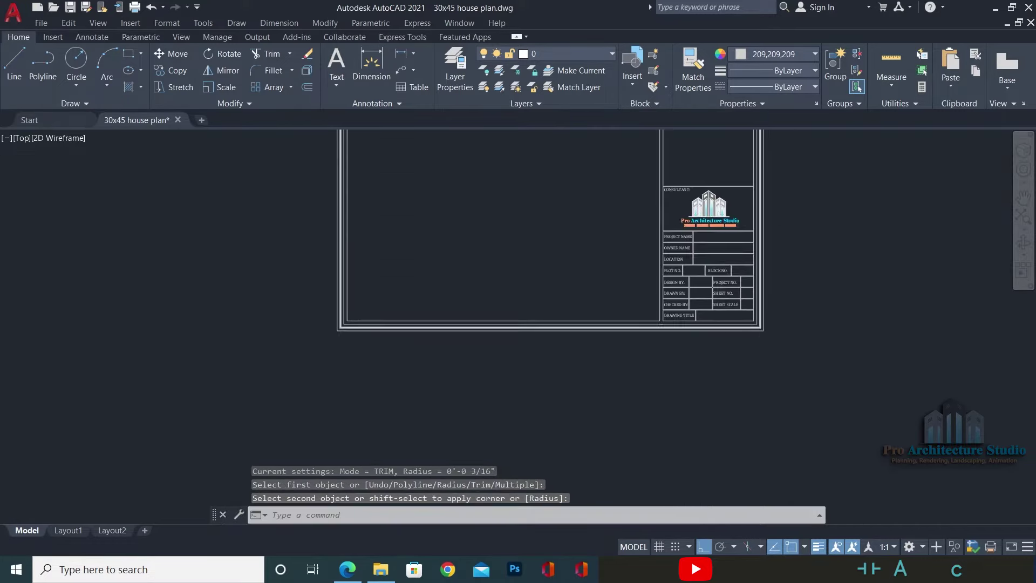
pyautogui.scroll(4, 754, 271)
pyautogui.press('Return')
pyautogui.click(748, 250)
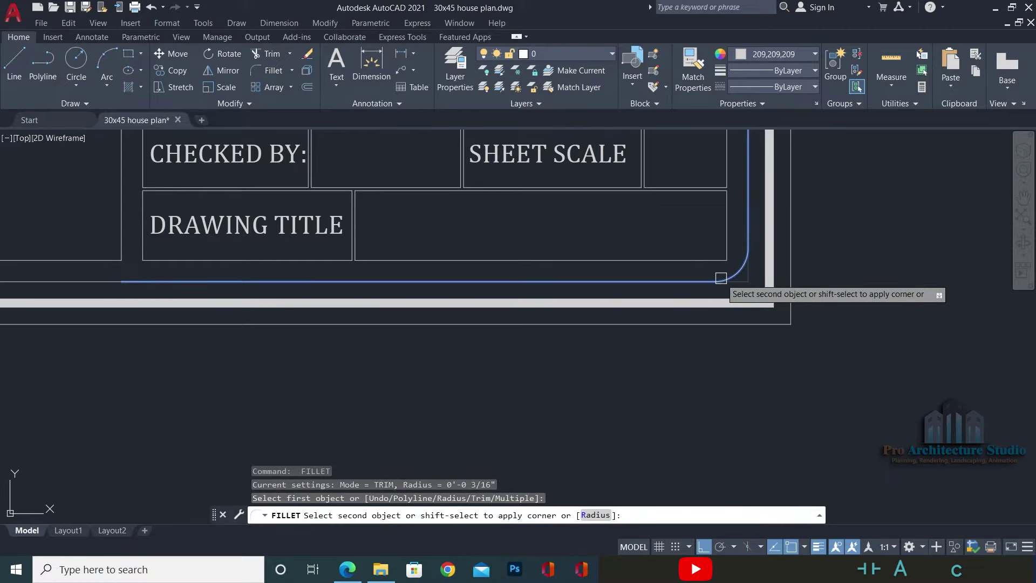
pyautogui.click(346, 286)
# Fillet the inner border's bottom-left corner, then undo the bad result
pyautogui.press('Return')
pyautogui.moveTo(108, 267); pyautogui.dragTo(526, 280, button='middle')
pyautogui.scroll(-5, 539, 256)
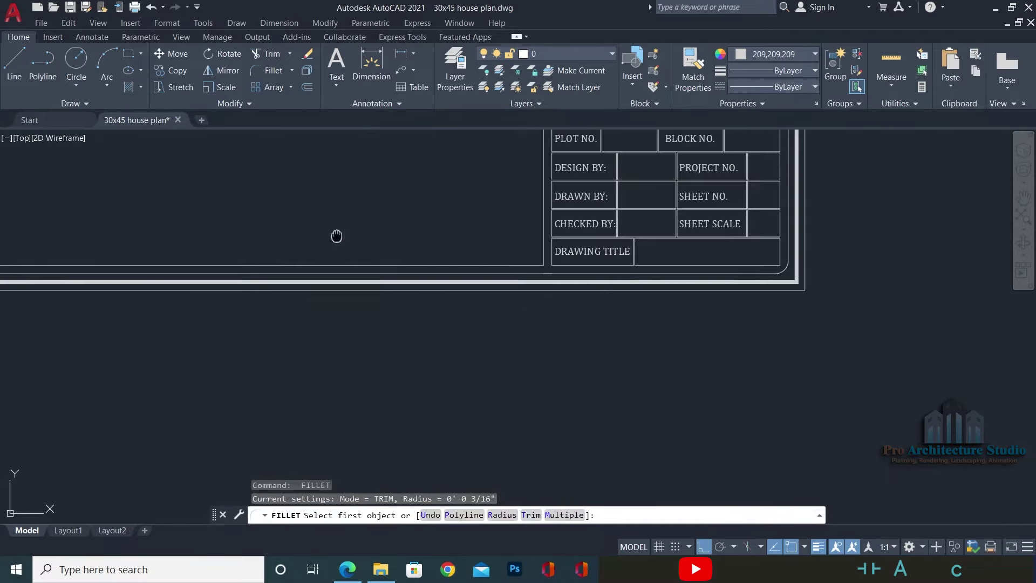
pyautogui.scroll(-4, 335, 233)
pyautogui.scroll(4, 138, 236)
pyautogui.click(65, 250)
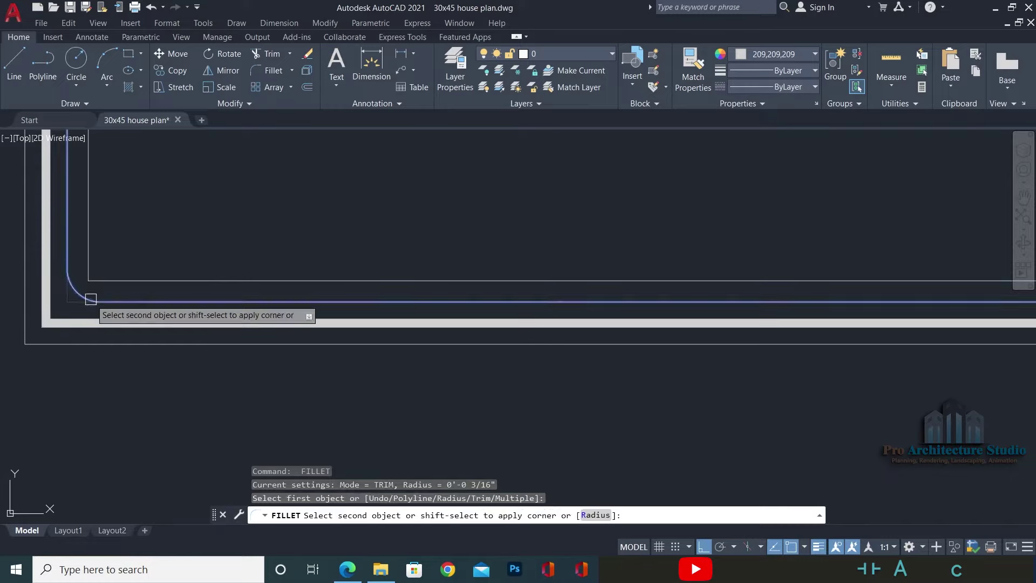
pyautogui.click(89, 294)
pyautogui.scroll(-5, 376, 215)
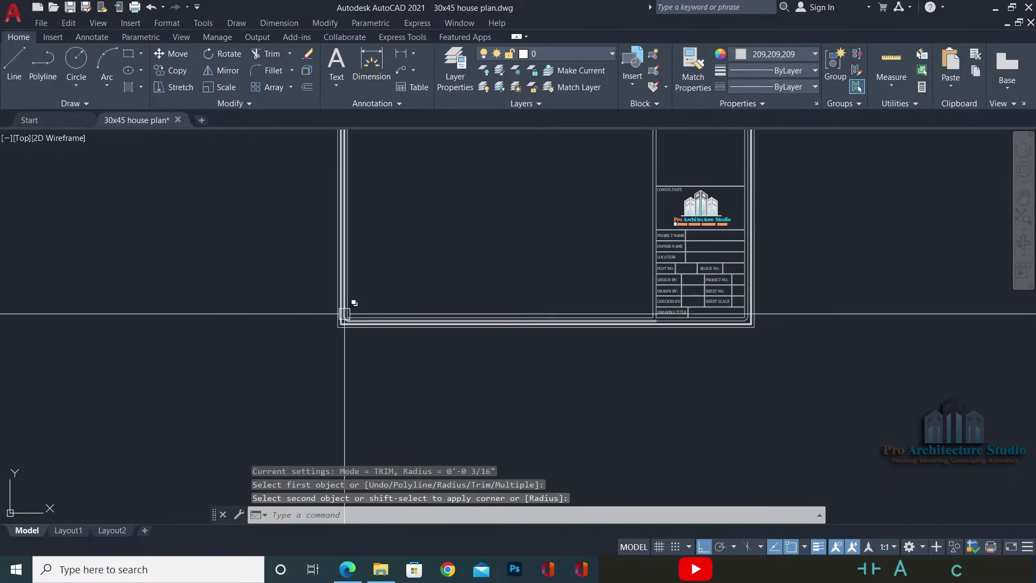
pyautogui.hotkey('ctrl', 'z')
pyautogui.hotkey('ctrl', 'z')
pyautogui.press('Escape')
# Redo the fillet on the inner border's bottom-left corner
pyautogui.write('f')
pyautogui.press('Return')
pyautogui.scroll(2, 104, 284)
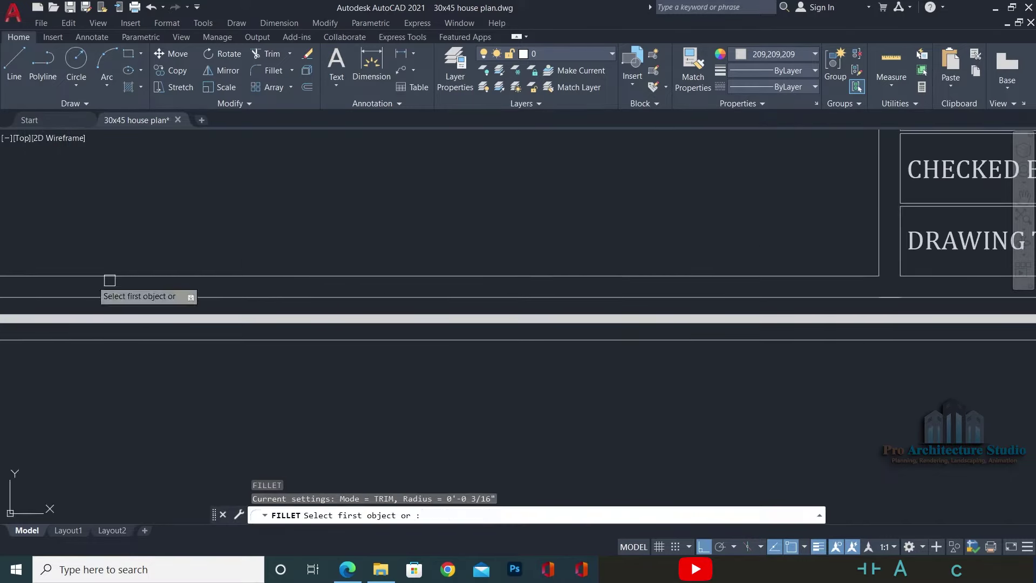
pyautogui.scroll(3, 305, 277)
pyautogui.scroll(2, 313, 305)
pyautogui.scroll(2, 313, 305)
pyautogui.click(278, 278)
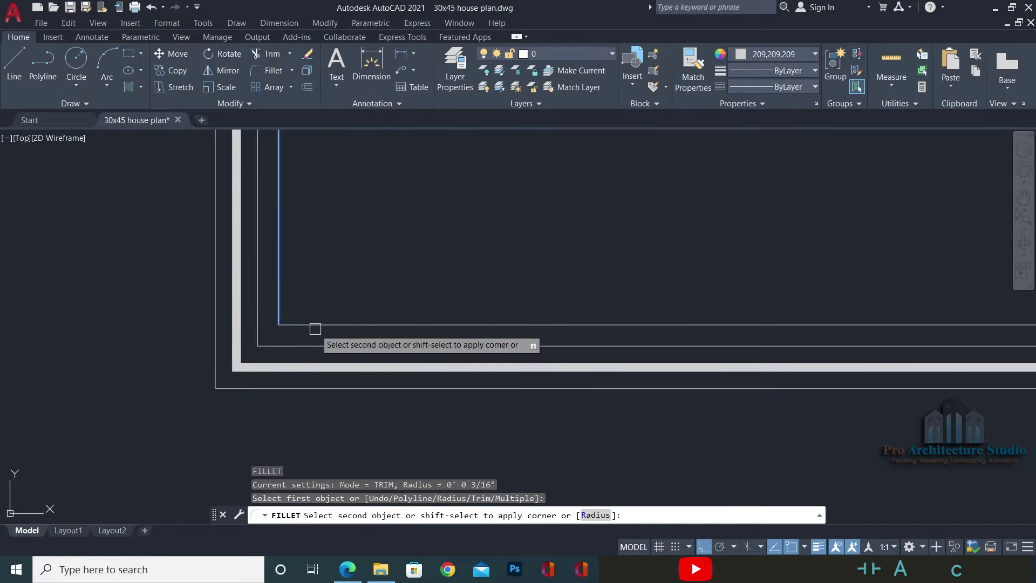
pyautogui.click(315, 328)
# Round the border's bottom-right corner with a fillet
pyautogui.scroll(-3, 402, 378)
pyautogui.scroll(-2, 412, 381)
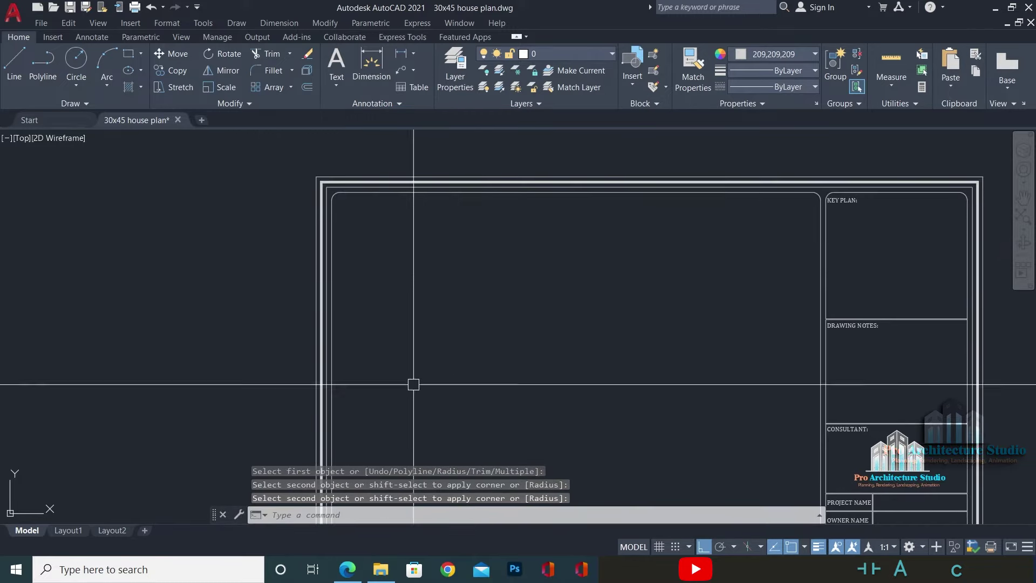
pyautogui.moveTo(624, 280); pyautogui.dragTo(629, 301, button='middle')
pyautogui.scroll(3, 752, 423)
pyautogui.write('f')
pyautogui.press('Return')
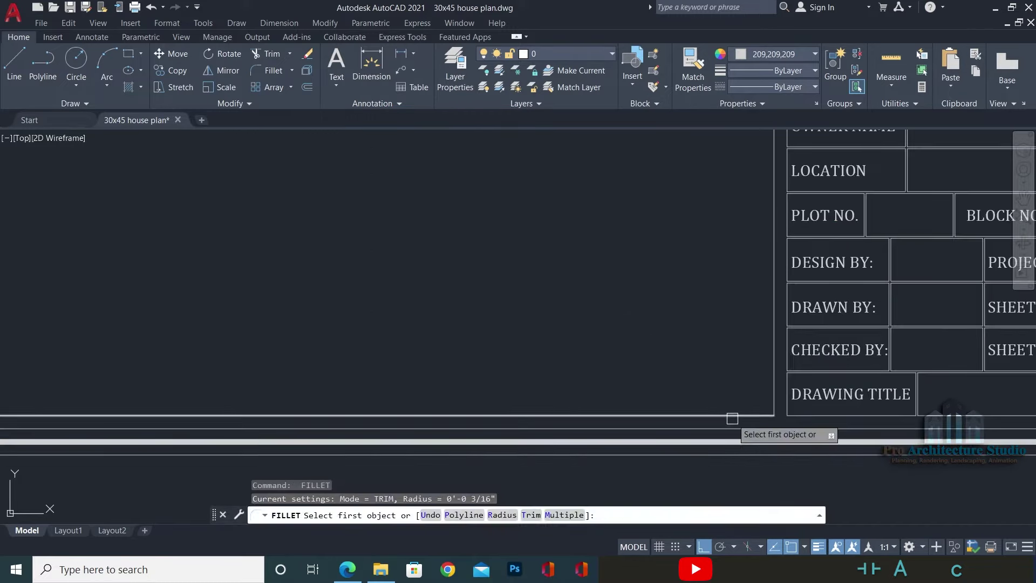
pyautogui.click(724, 414)
pyautogui.click(775, 393)
# Save the drawing
pyautogui.scroll(-3, 873, 410)
pyautogui.scroll(-2, 872, 411)
pyautogui.hotkey('ctrl', 's')
pyautogui.press('Escape')
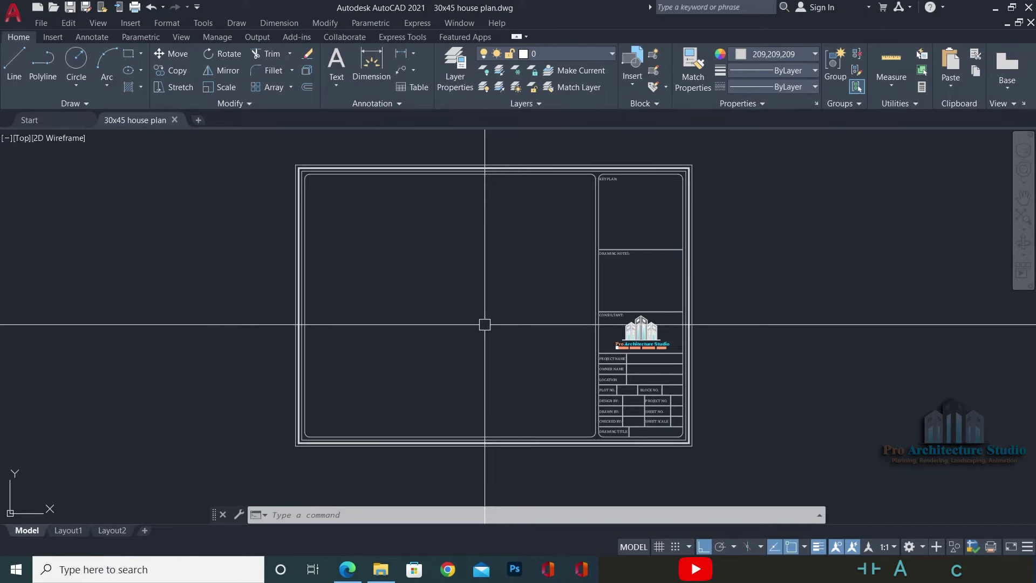
# Centre the sheet and start a new block definition named TITLE BLOCK
pyautogui.moveTo(517, 280); pyautogui.dragTo(568, 295, button='middle')
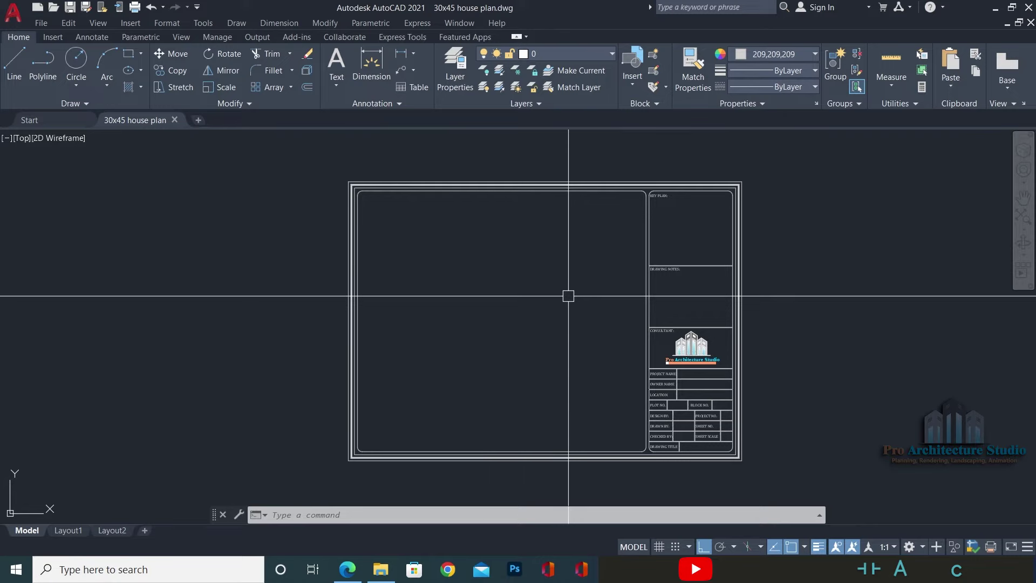
pyautogui.write('B')
pyautogui.press('Return')
pyautogui.write('TITLE BLOCK')
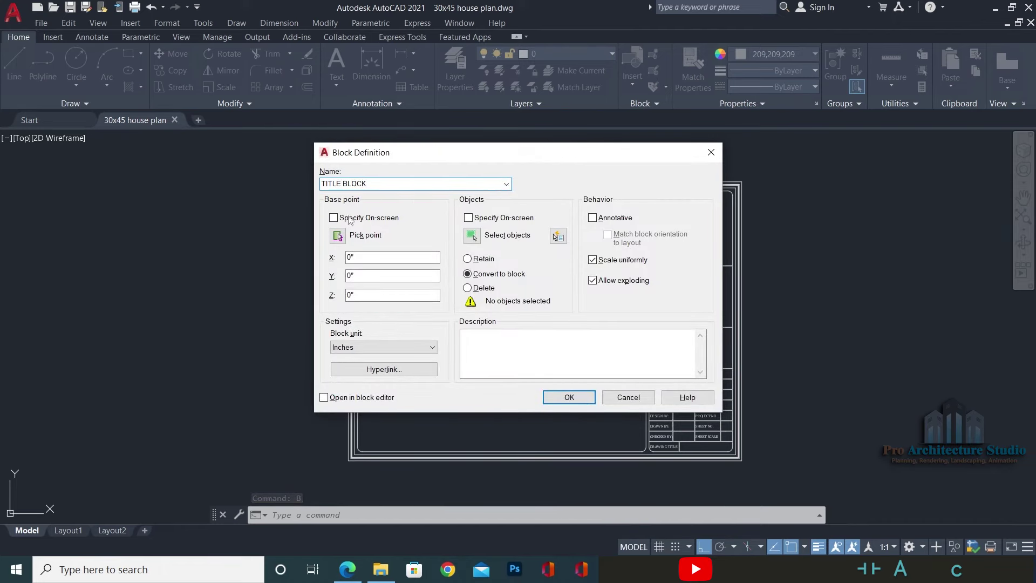
# Window-select the sheet frame and add its border lines to the block's objects
pyautogui.click(481, 238)
pyautogui.click(456, 189)
pyautogui.click(301, 296)
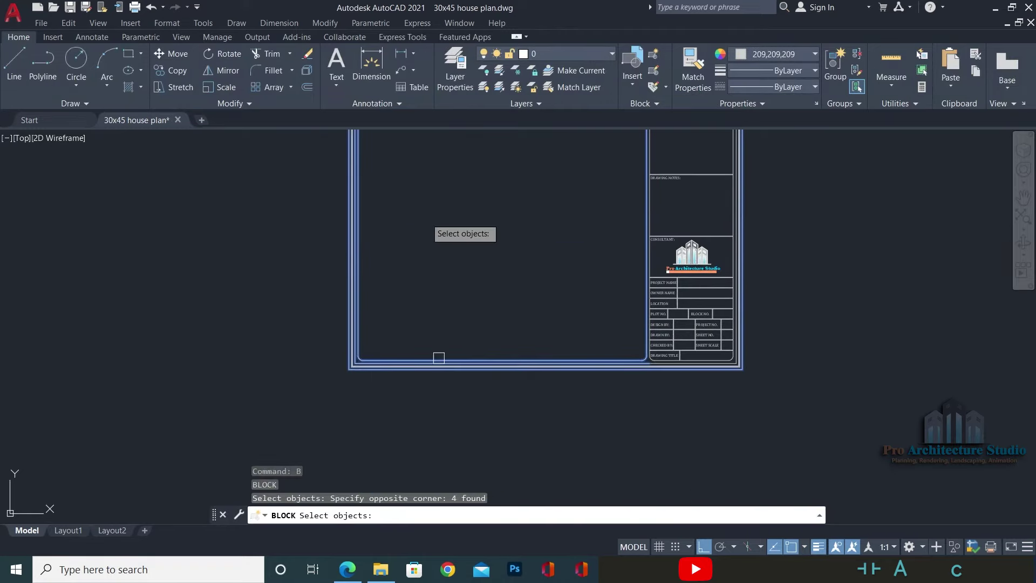
pyautogui.click(438, 358)
pyautogui.click(249, 448)
# Add the KEY PLAN box lines to the selection
pyautogui.moveTo(738, 205); pyautogui.dragTo(682, 367, button='middle')
pyautogui.scroll(4, 671, 384)
pyautogui.click(717, 273)
pyautogui.click(635, 378)
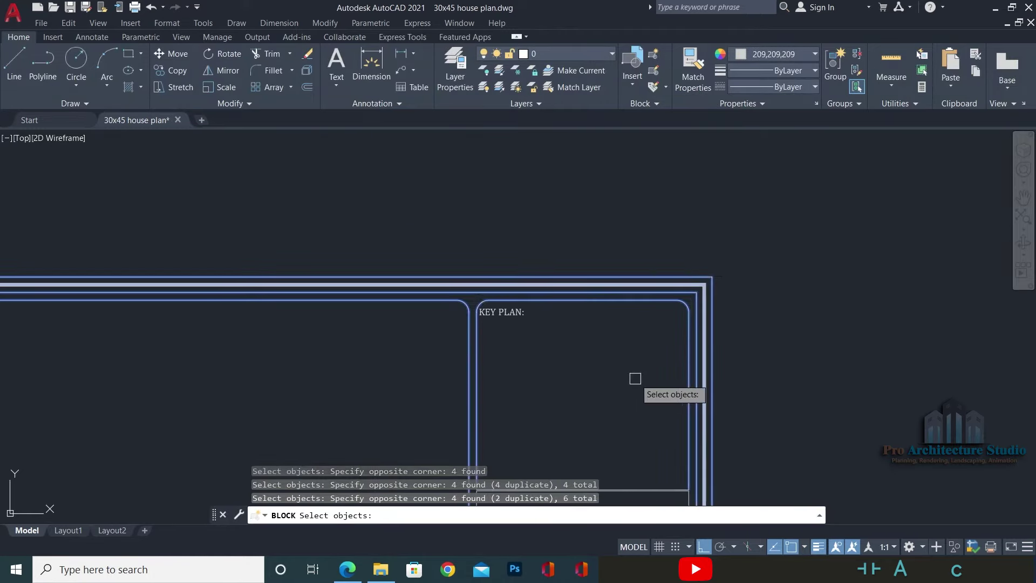
# Add the DRAWING NOTES box and other title-block parts to the selection
pyautogui.moveTo(479, 348); pyautogui.dragTo(439, 214, button='middle')
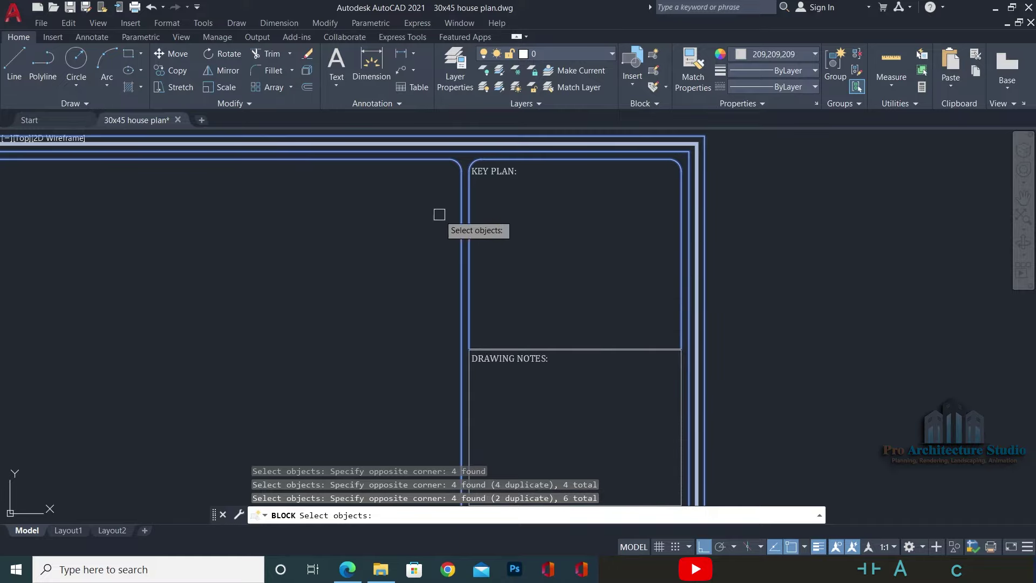
pyautogui.scroll(3, 679, 389)
pyautogui.click(691, 377)
pyautogui.scroll(-2, 691, 377)
pyautogui.scroll(5, 594, 270)
pyautogui.click(560, 212)
pyautogui.click(407, 290)
pyautogui.moveTo(378, 378); pyautogui.dragTo(377, 188, button='middle')
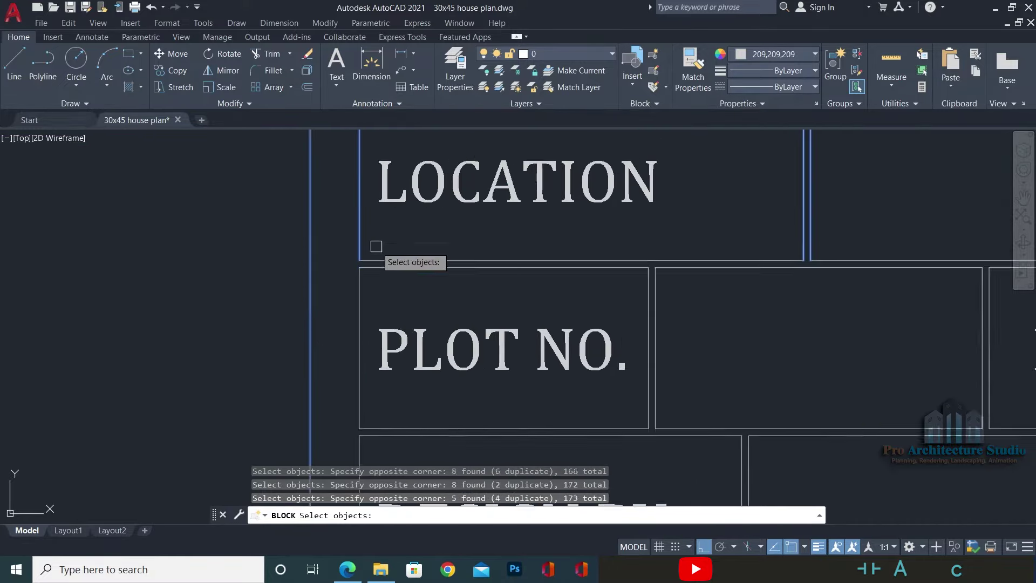
pyautogui.click(513, 213)
pyautogui.click(446, 178)
# Add the remaining title-block items to the selection
pyautogui.scroll(-2, 705, 397)
pyautogui.click(767, 334)
pyautogui.click(588, 399)
pyautogui.scroll(3, 701, 324)
pyautogui.click(971, 264)
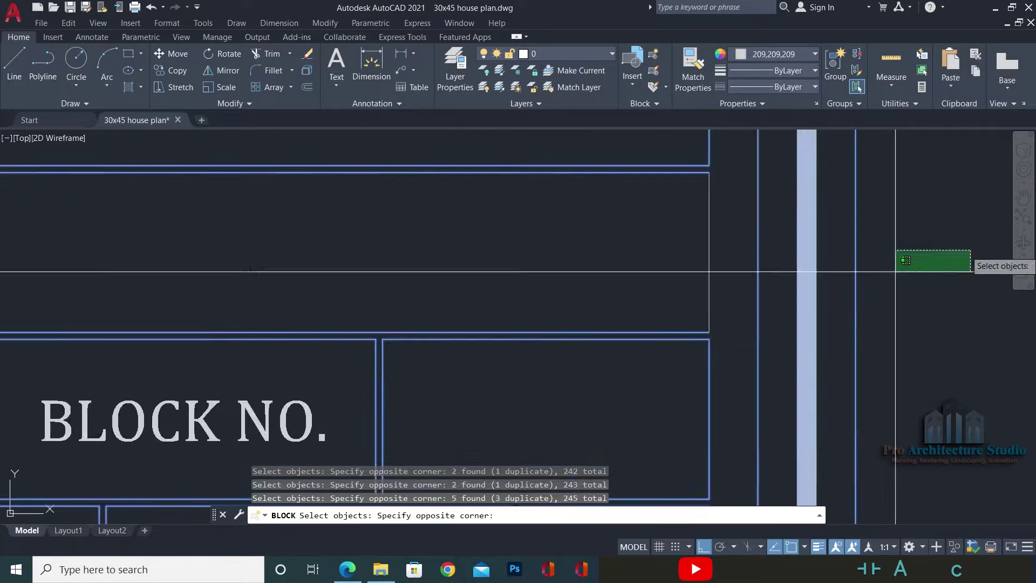
pyautogui.click(573, 215)
pyautogui.scroll(-5, 574, 215)
pyautogui.scroll(-1, 511, 298)
pyautogui.scroll(-3, 490, 322)
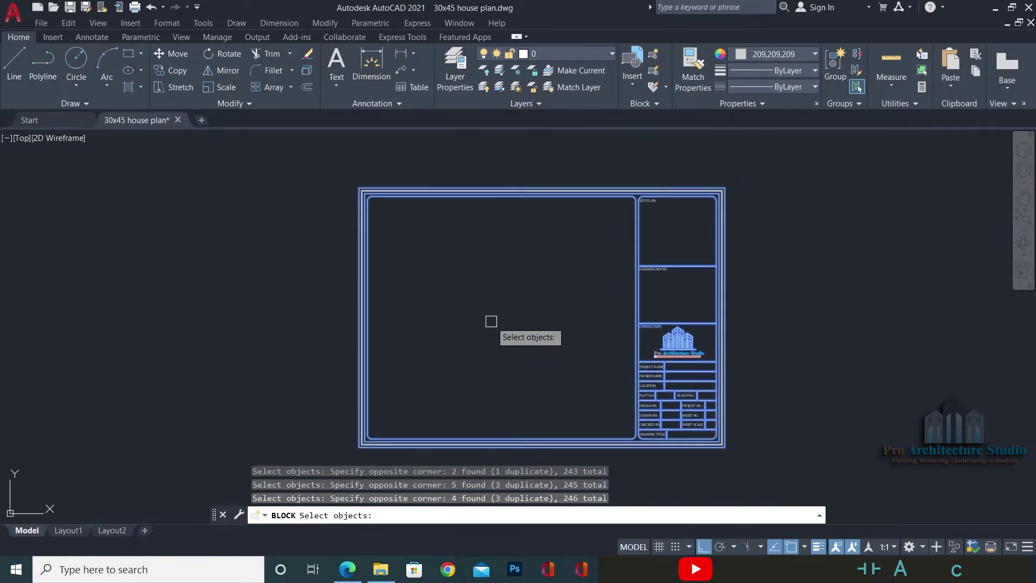
# Confirm the 246 selected objects and create the TITLE BLOCK block
pyautogui.press('Return')
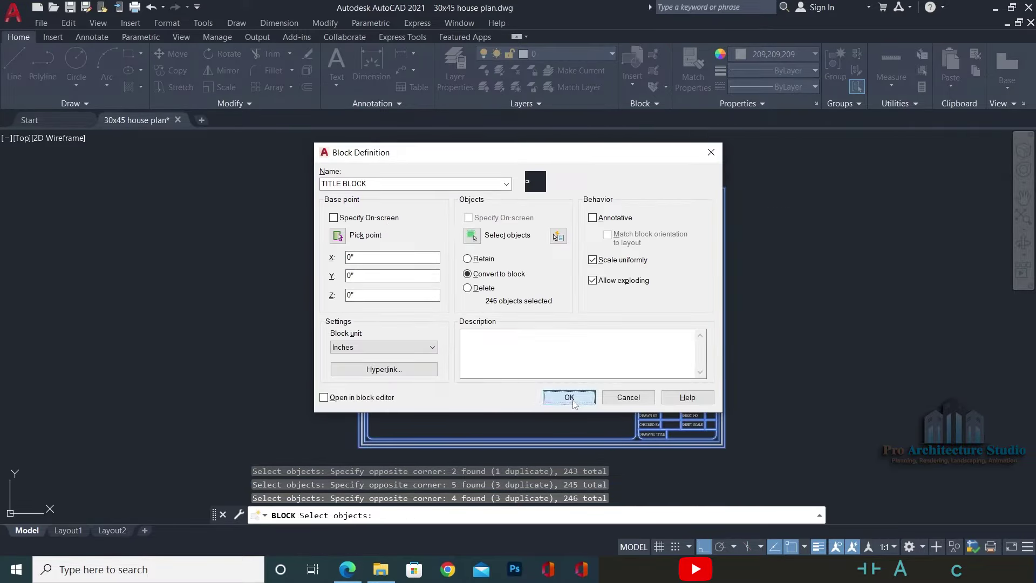
pyautogui.click(569, 397)
pyautogui.press('Escape')
pyautogui.press('Escape')
pyautogui.press('Escape')
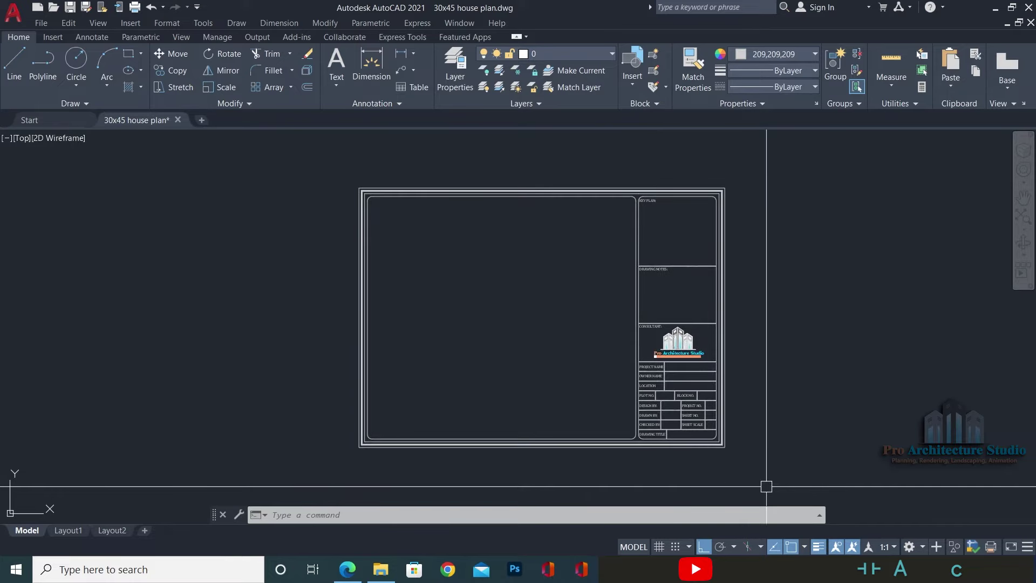
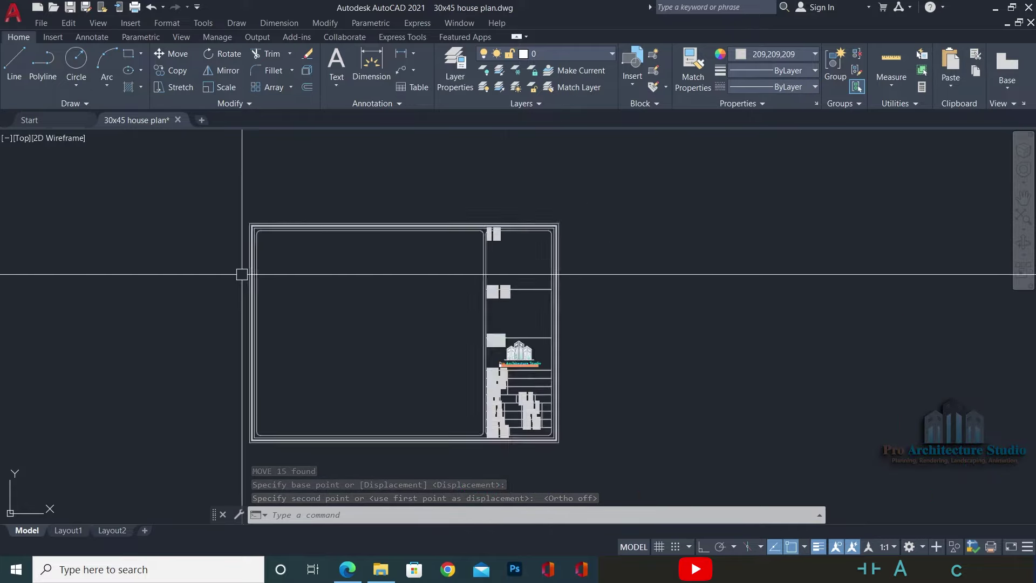
# Bring the title block back into view and window-select all of it
pyautogui.scroll(-6, 647, 173)
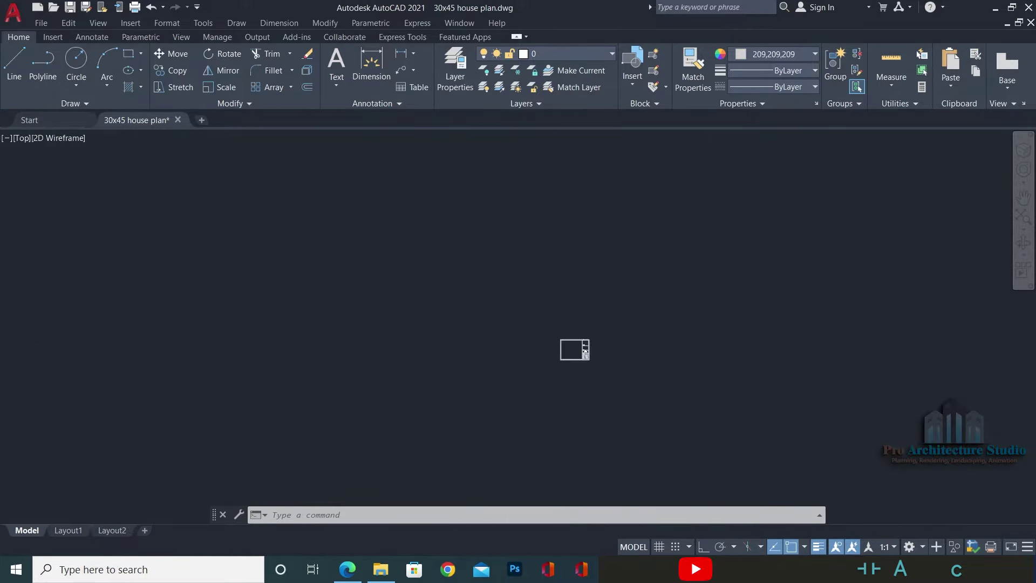
pyautogui.scroll(4, 555, 361)
pyautogui.scroll(-4, 564, 257)
pyautogui.scroll(4, 561, 301)
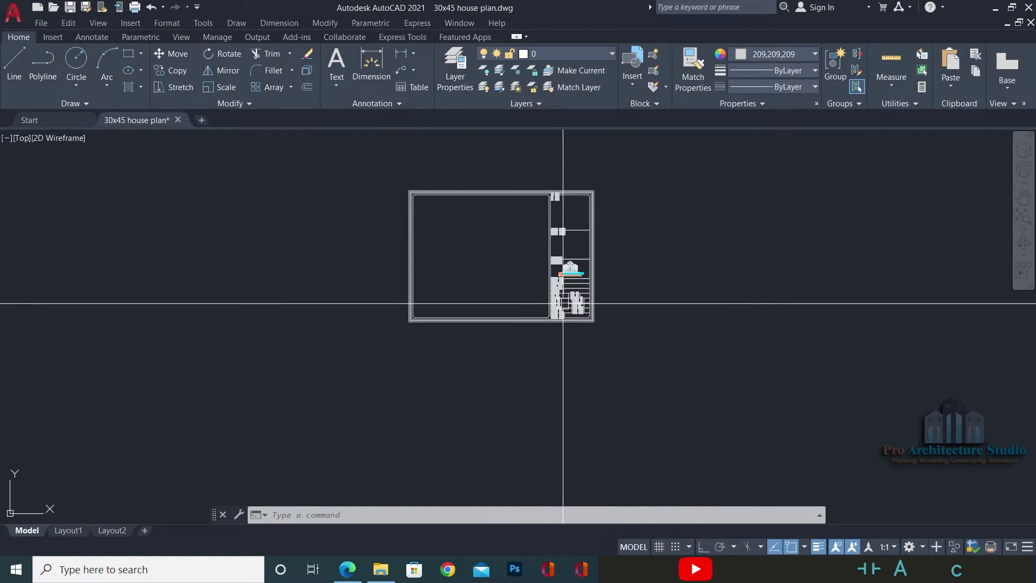
pyautogui.moveTo(562, 300); pyautogui.dragTo(511, 351, button='middle')
pyautogui.scroll(-1, 460, 324)
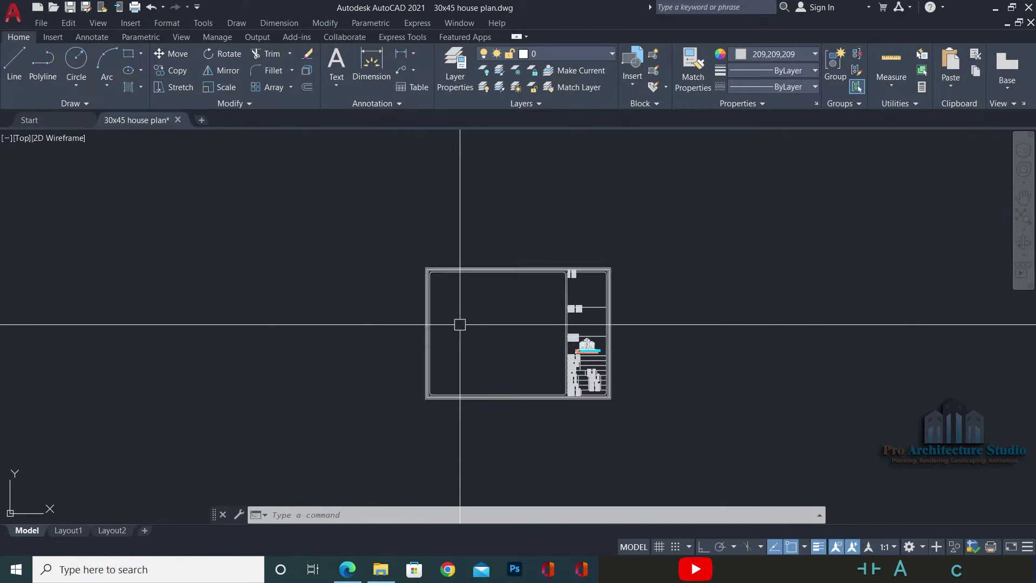
pyautogui.scroll(-2, 567, 301)
pyautogui.scroll(-3, 541, 272)
pyautogui.press('Escape')
pyautogui.press('Escape')
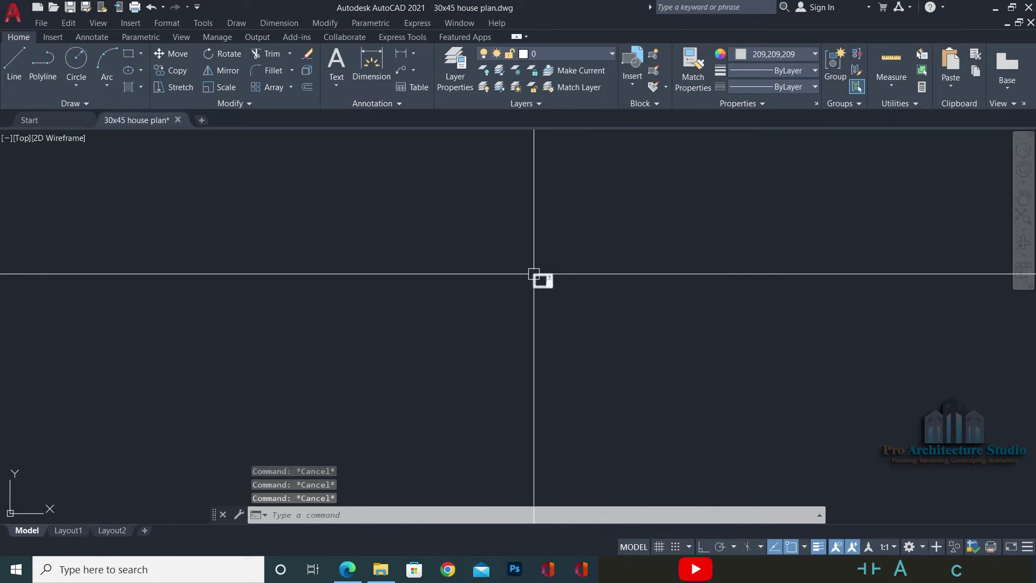
pyautogui.scroll(3, 492, 268)
pyautogui.scroll(2, 490, 268)
pyautogui.click(509, 230)
pyautogui.click(321, 347)
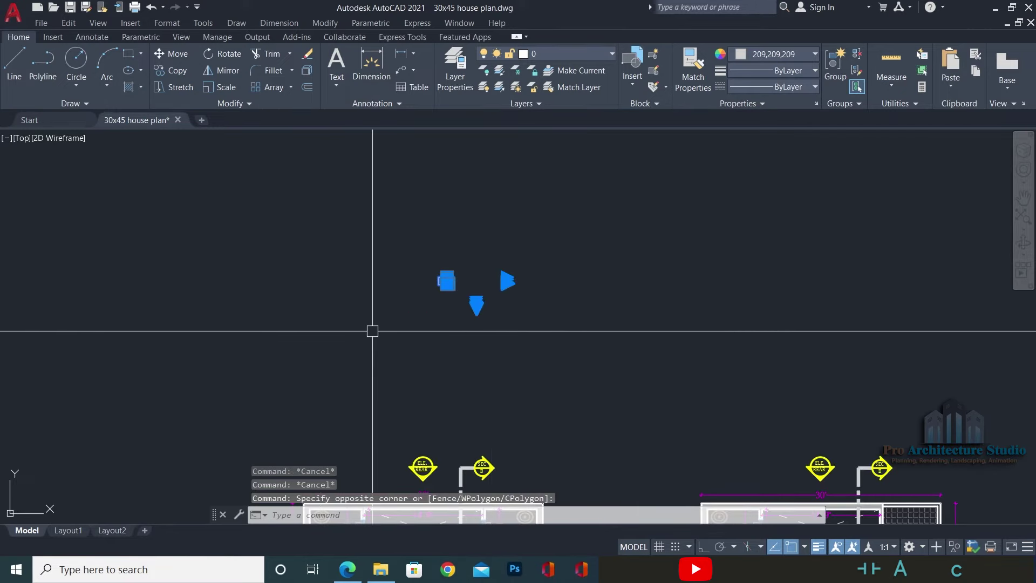
pyautogui.write('SC')
# Enlarge the title block with Scale's Reference option, from a corner base point, to fit the floor plans
pyautogui.press('Return')
pyautogui.scroll(5, 412, 314)
pyautogui.scroll(5, 481, 301)
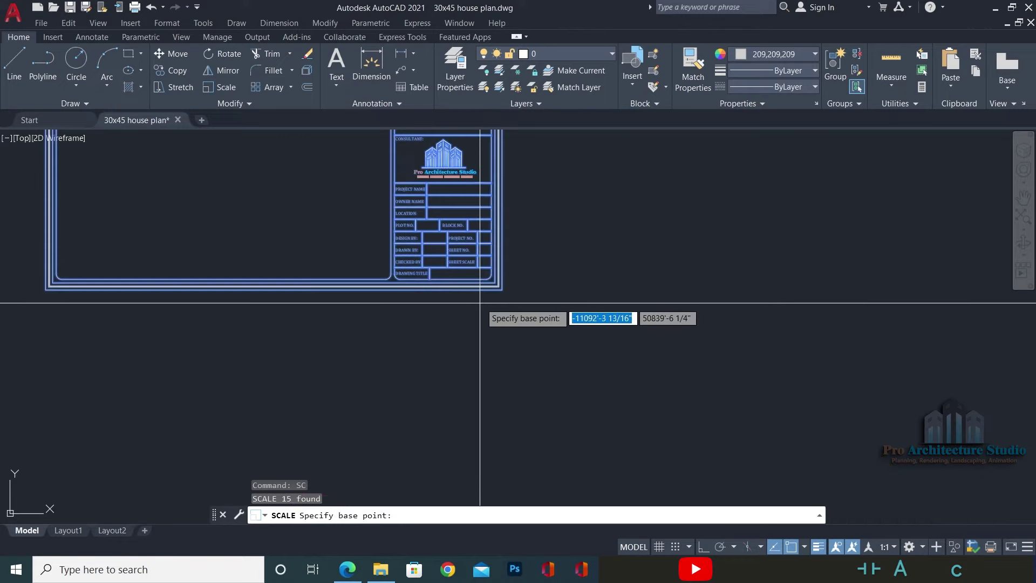
pyautogui.scroll(2, 498, 285)
pyautogui.click(499, 286)
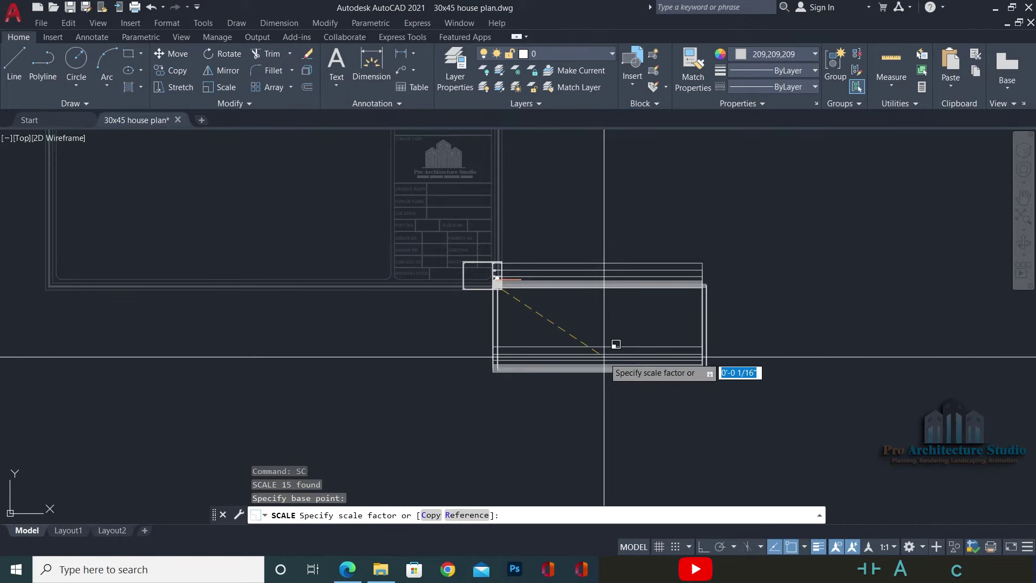
pyautogui.press('Return')
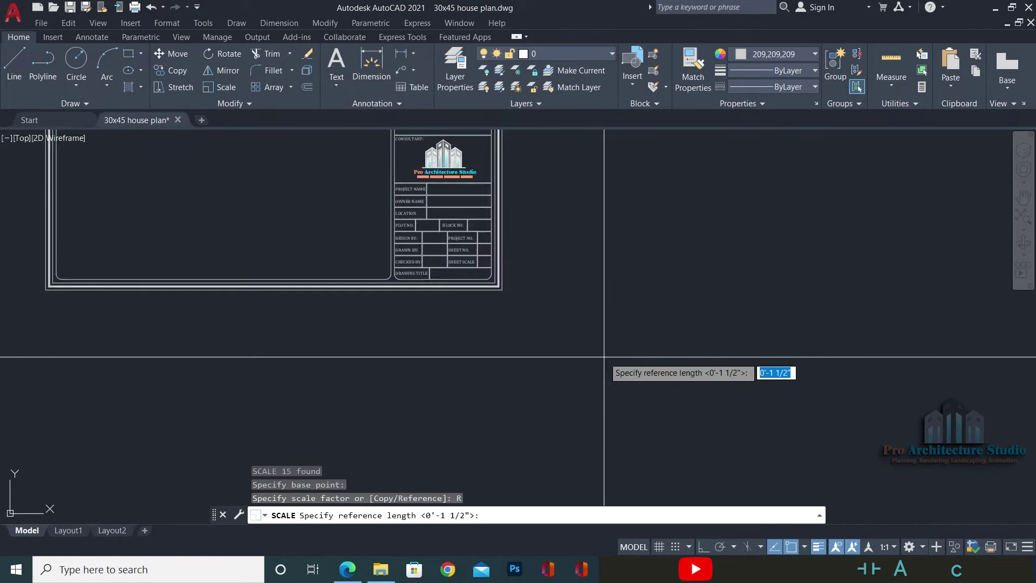
pyautogui.scroll(5, 478, 288)
pyautogui.click(535, 289)
pyautogui.scroll(-5, 537, 157)
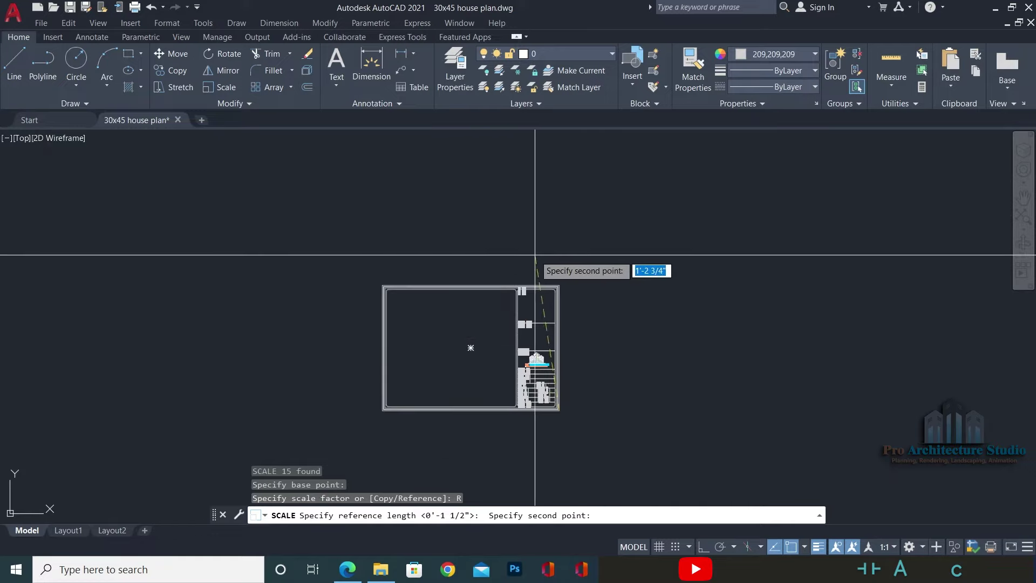
pyautogui.scroll(5, 363, 426)
pyautogui.click(422, 417)
pyautogui.scroll(-3, 422, 417)
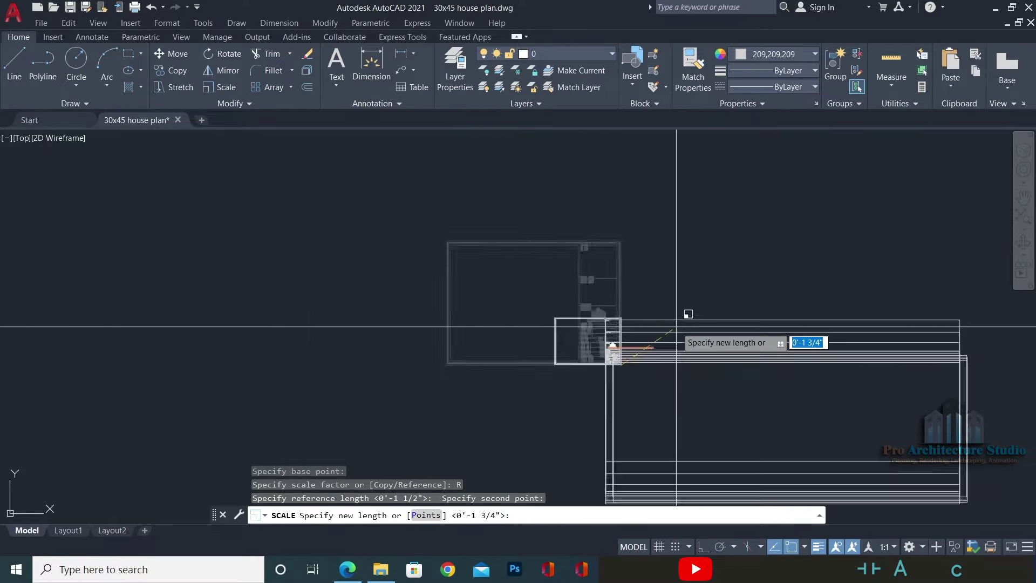
pyautogui.scroll(-3, 456, 312)
pyautogui.moveTo(312, 320); pyautogui.dragTo(576, 320, button='middle')
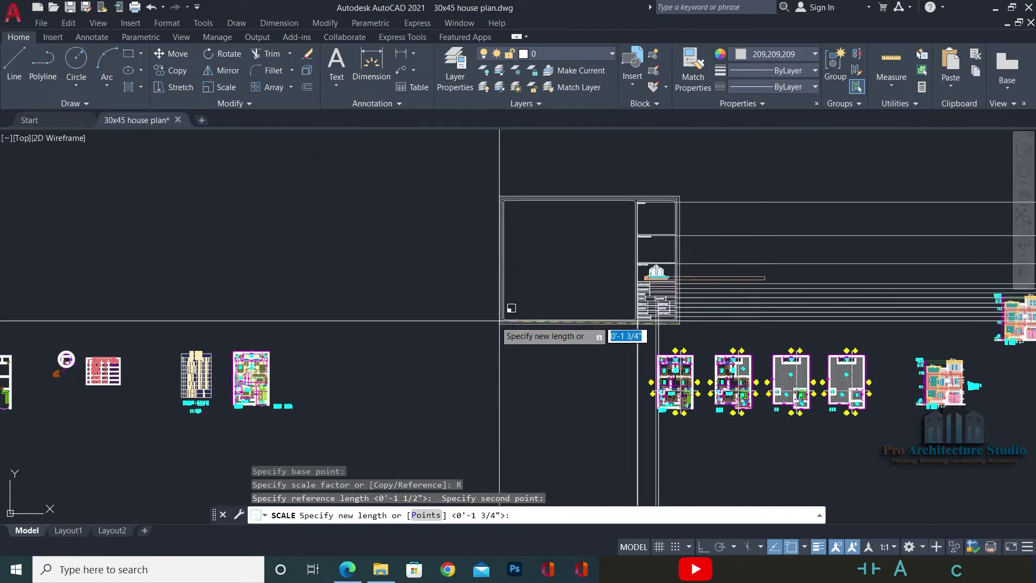
pyautogui.click(448, 321)
pyautogui.scroll(3, 804, 348)
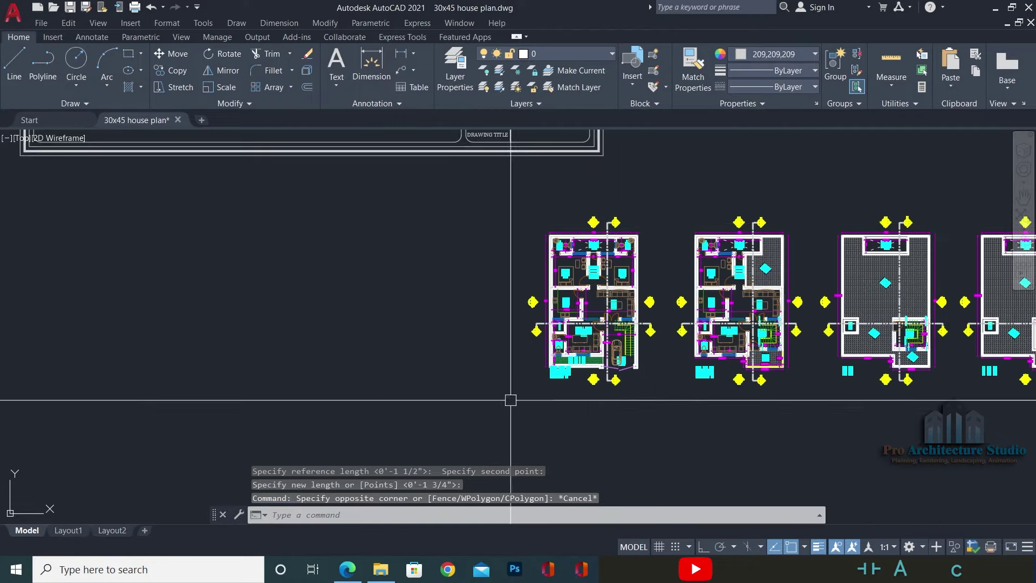
# Copy the first floor plan into the title block's drawing area
pyautogui.click(659, 204)
pyautogui.click(498, 430)
pyautogui.write('co')
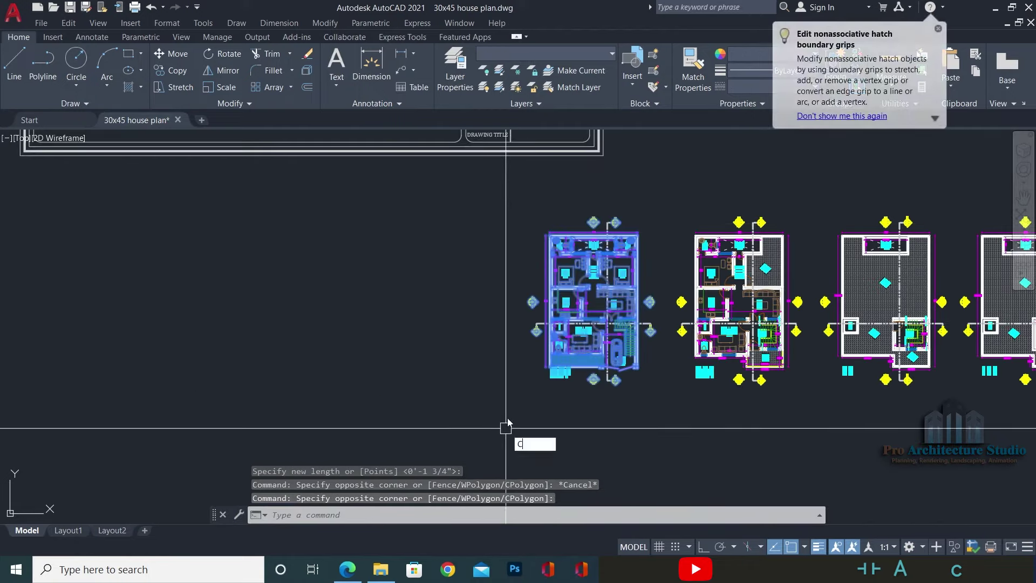
pyautogui.press('Return')
pyautogui.click(596, 324)
pyautogui.scroll(-2, 596, 324)
pyautogui.scroll(-2, 360, 194)
pyautogui.moveTo(370, 182); pyautogui.dragTo(371, 126, button='middle')
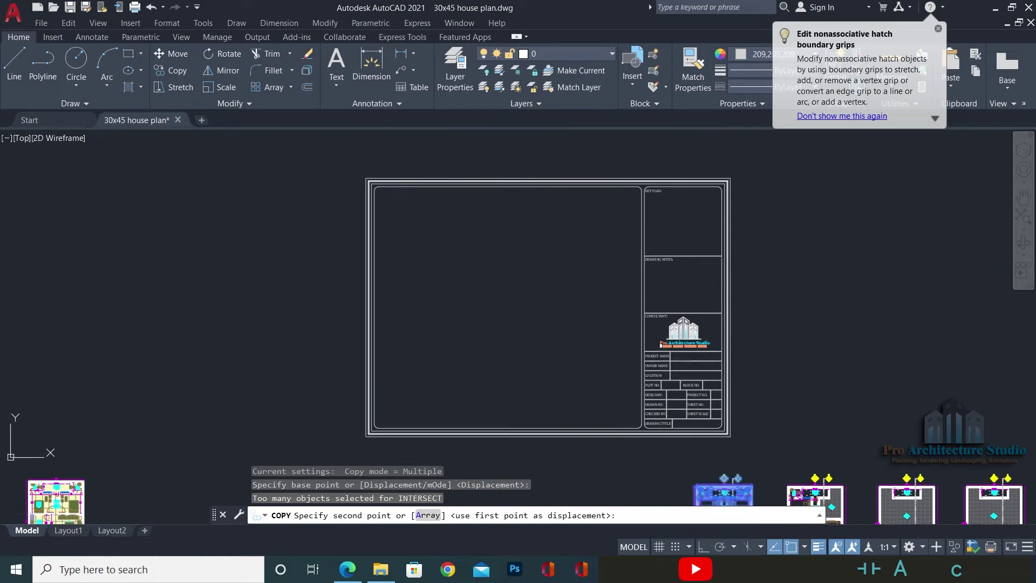
pyautogui.click(518, 312)
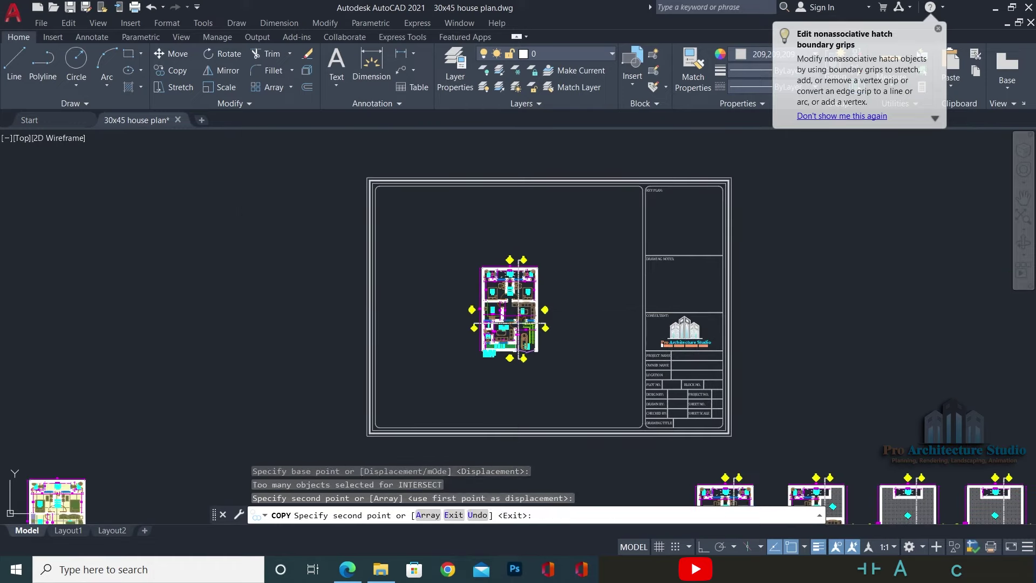
pyautogui.press('Escape')
# Move the title block sheet together with its plan to a new position
pyautogui.click(771, 135)
pyautogui.click(329, 432)
pyautogui.scroll(-2, 330, 433)
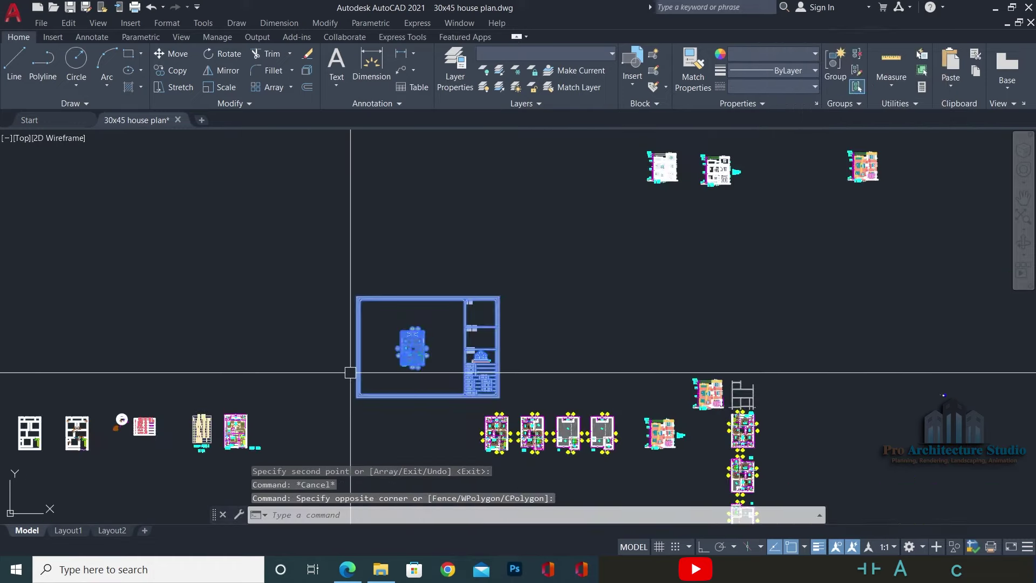
pyautogui.write('m')
pyautogui.press('Return')
pyautogui.click(347, 338)
pyautogui.click(262, 271)
pyautogui.scroll(6, 263, 271)
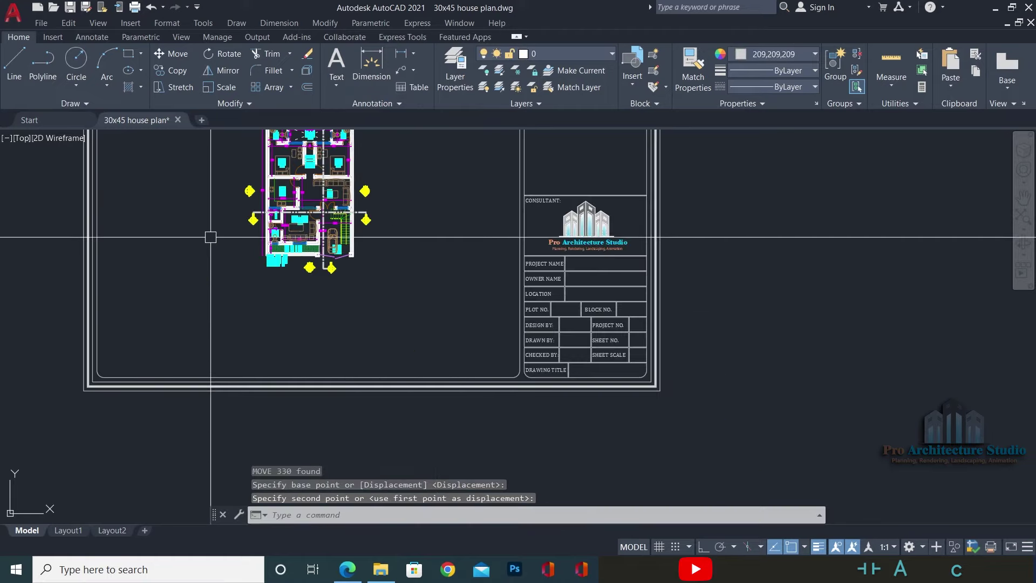
pyautogui.scroll(-3, 336, 342)
pyautogui.scroll(-2, 419, 289)
pyautogui.scroll(3, 412, 299)
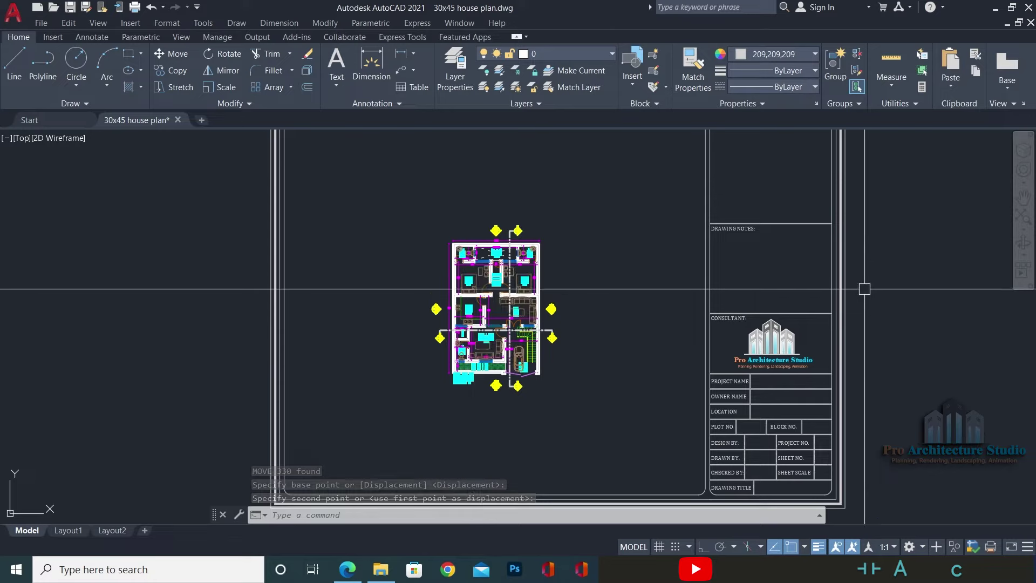
pyautogui.scroll(-3, 885, 259)
pyautogui.scroll(2, 863, 259)
pyautogui.scroll(1, 631, 297)
pyautogui.press('Escape')
pyautogui.press('Escape')
pyautogui.press('Escape')
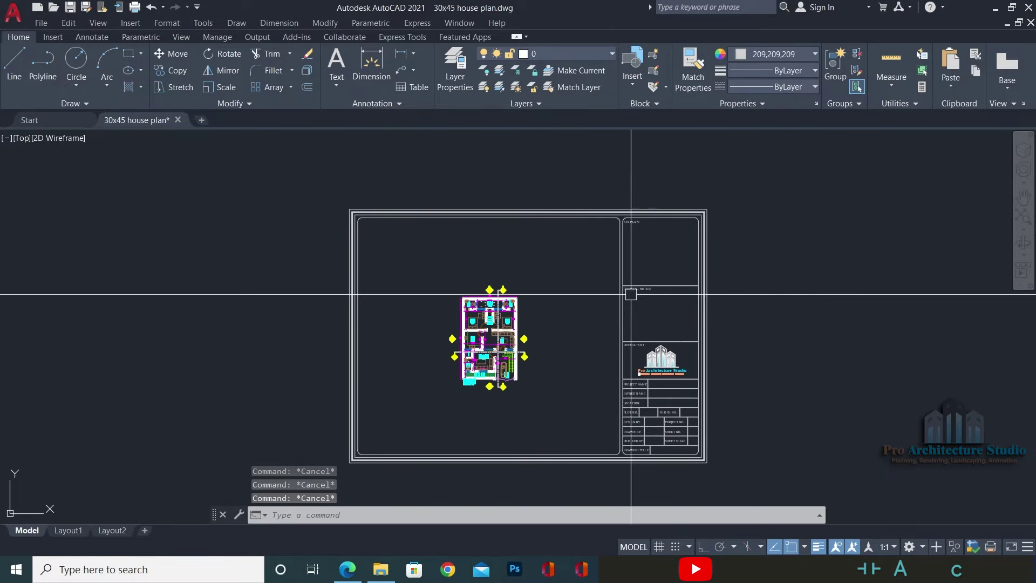
# Shrink the title block sheet by a 0.7 scale factor
pyautogui.moveTo(596, 259); pyautogui.dragTo(576, 252, button='middle')
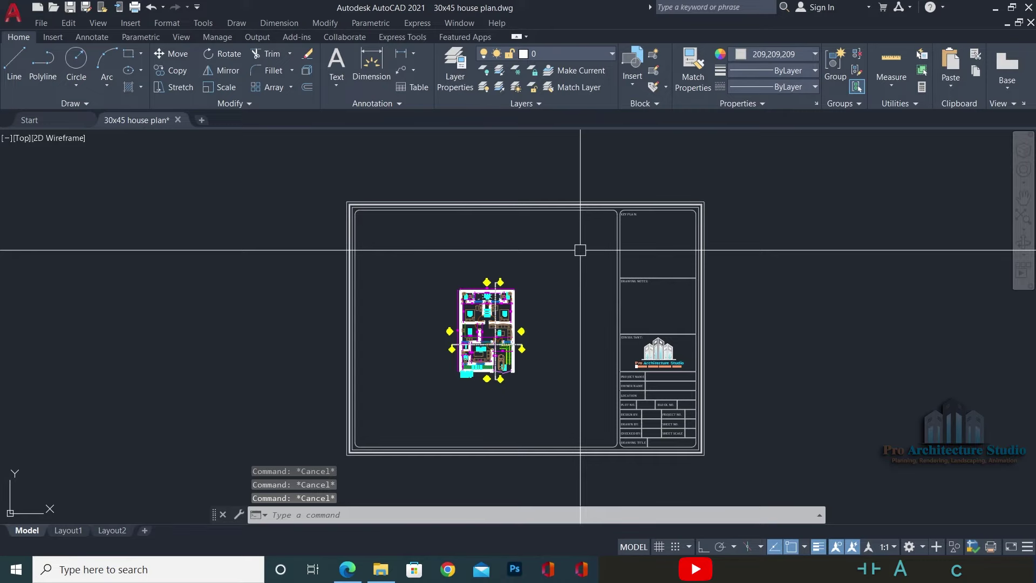
pyautogui.write('SC')
pyautogui.press('Return')
pyautogui.click(813, 156)
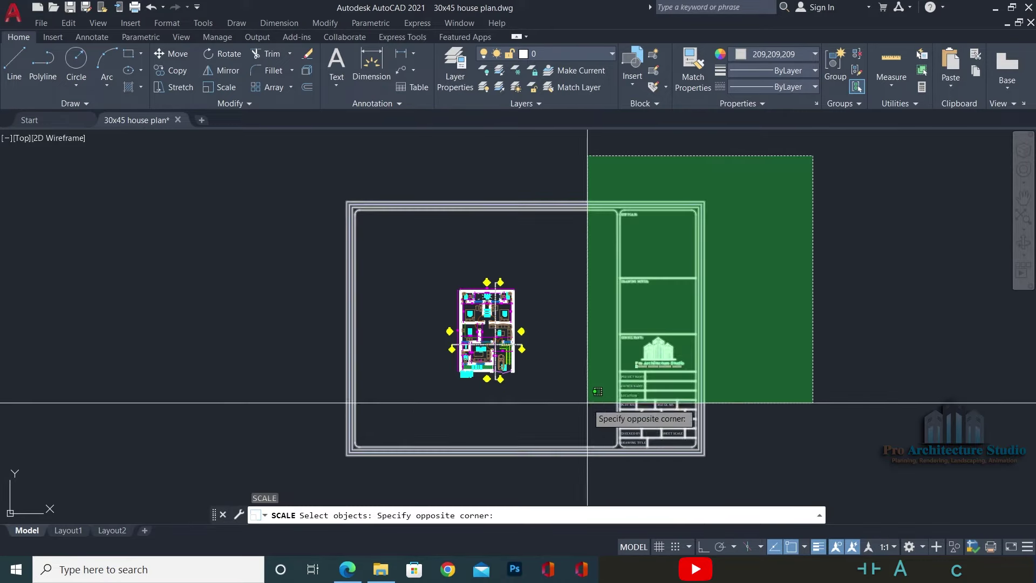
pyautogui.click(567, 462)
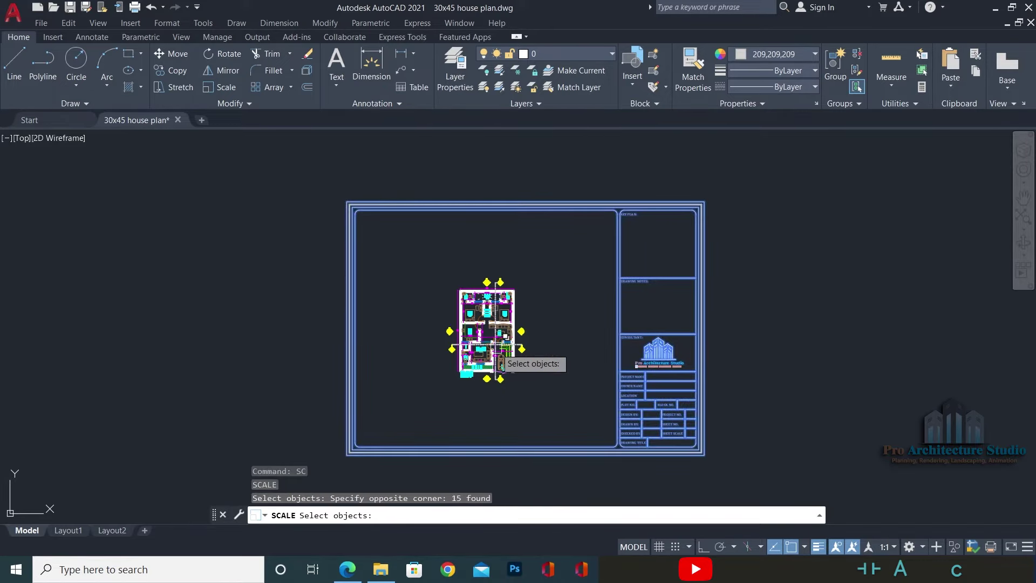
pyautogui.press('Return')
pyautogui.scroll(3, 491, 329)
pyautogui.scroll(-3, 491, 329)
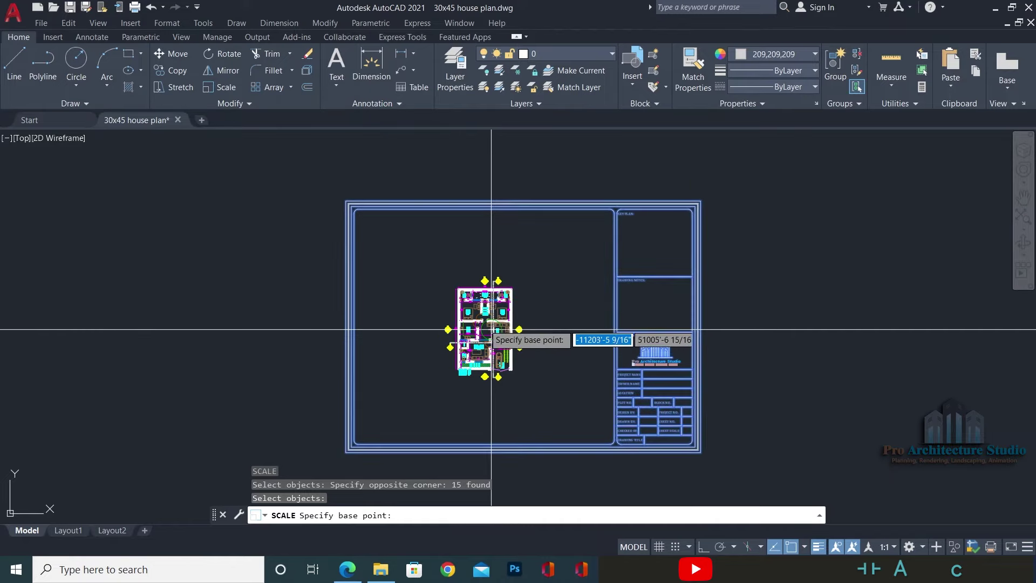
pyautogui.click(491, 330)
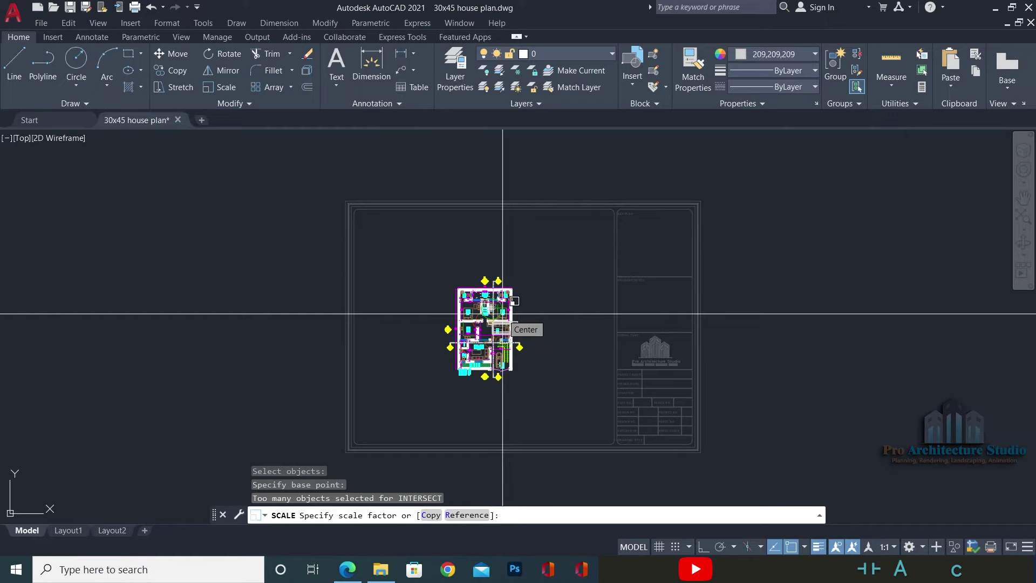
pyautogui.write('.7')
pyautogui.press('Return')
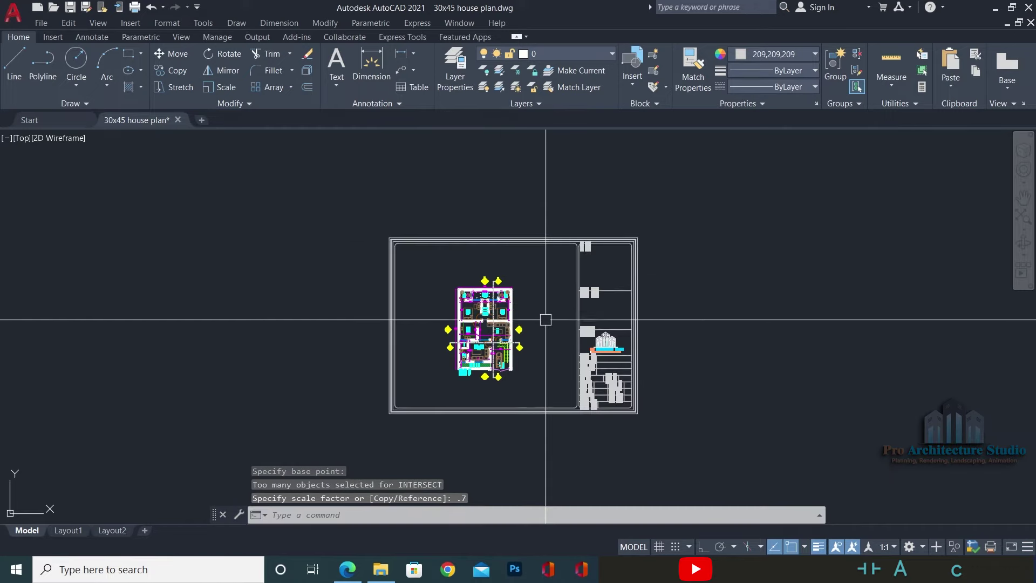
# Shrink the title block by 0.7 a second time
pyautogui.write('sc')
pyautogui.press('Return')
pyautogui.click(659, 189)
pyautogui.click(567, 428)
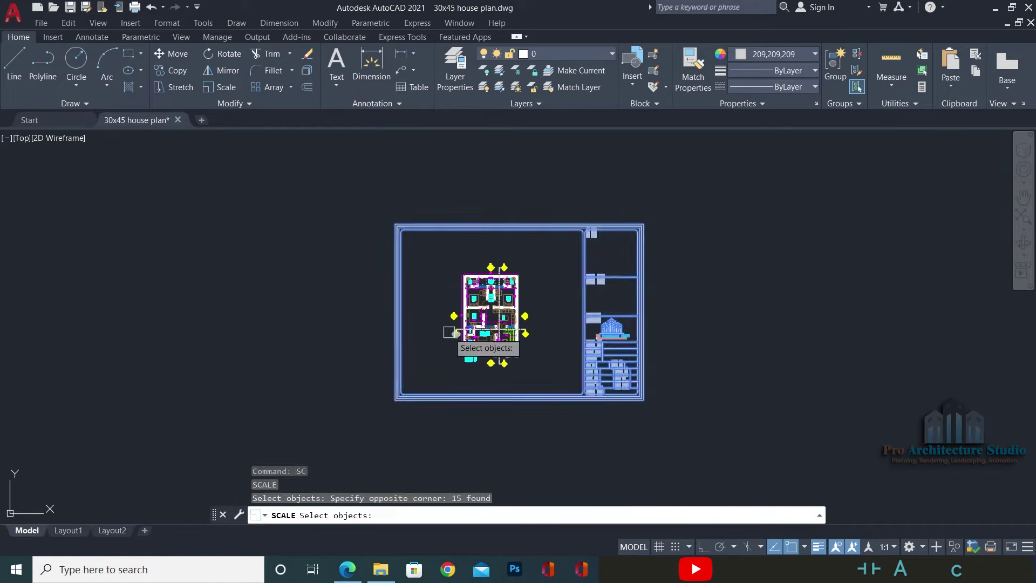
pyautogui.press('Return')
pyautogui.scroll(2, 480, 321)
pyautogui.click(495, 312)
pyautogui.write('.7')
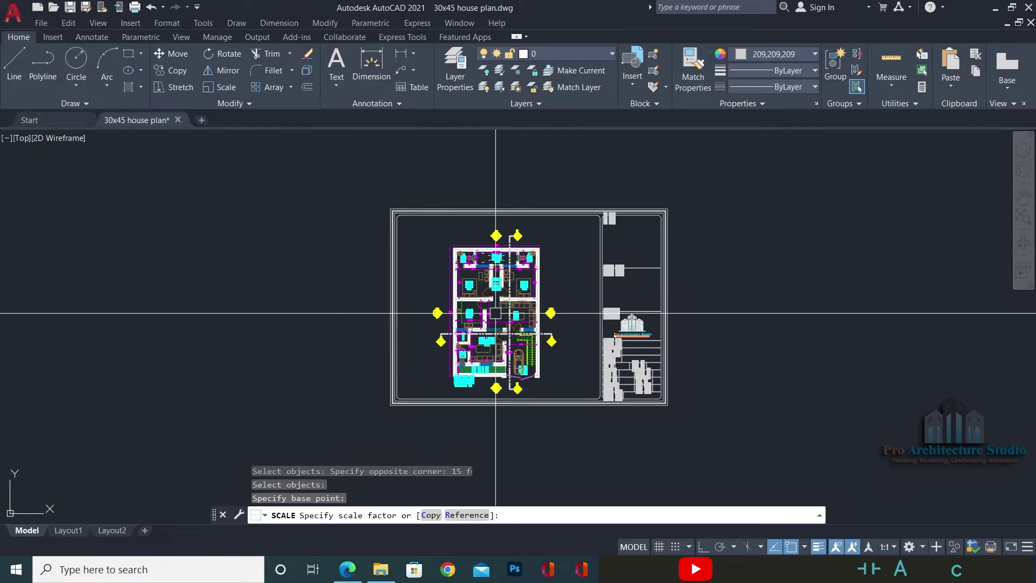
pyautogui.press('Return')
pyautogui.press('Escape')
pyautogui.press('Escape')
# Attempt to move the sheet objects, then cancel the move and a stray scale command
pyautogui.click(696, 160)
pyautogui.click(616, 312)
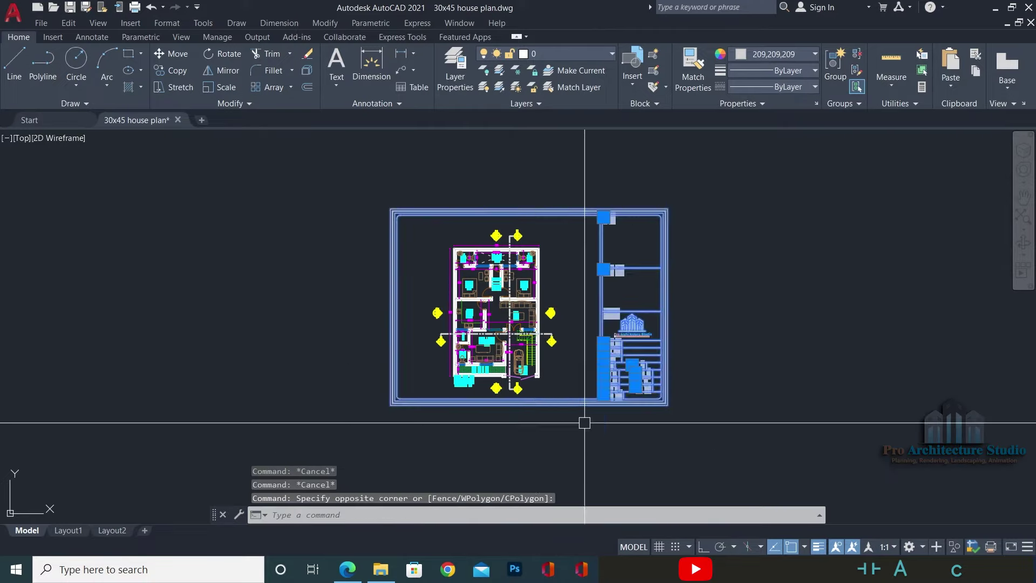
pyautogui.scroll(2, 485, 324)
pyautogui.write('m')
pyautogui.press('Return')
pyautogui.click(116, 330)
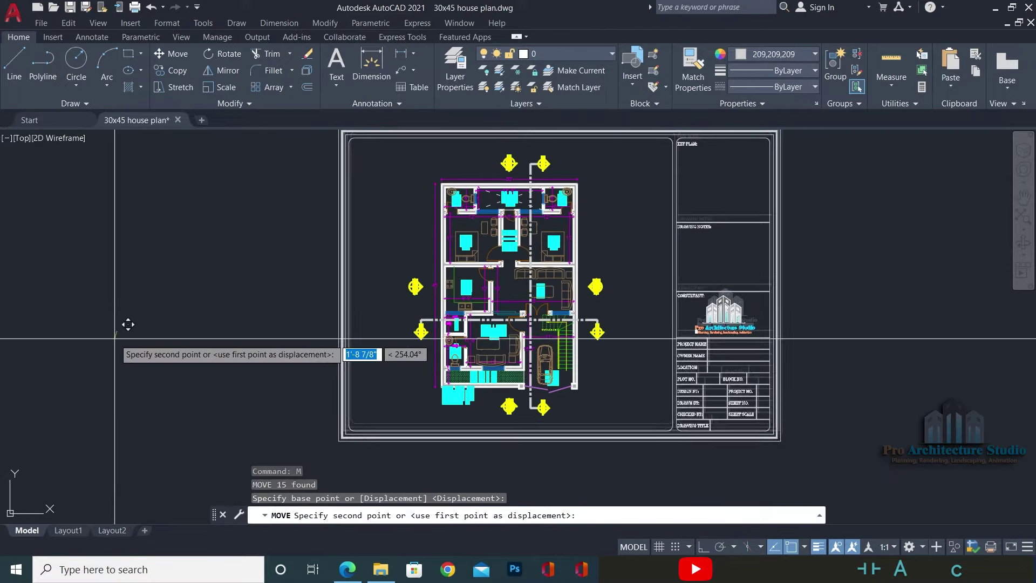
pyautogui.moveTo(647, 275); pyautogui.dragTo(606, 295, button='middle')
pyautogui.press('Escape')
pyautogui.press('Escape')
pyautogui.press('Escape')
pyautogui.write('sc')
pyautogui.press('Return')
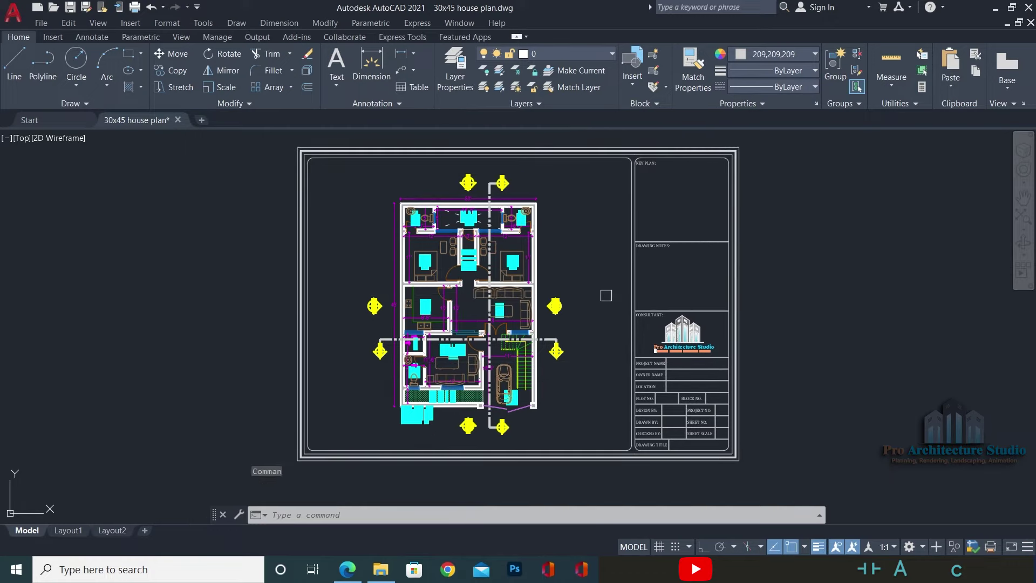
pyautogui.press('Escape')
pyautogui.press('Escape')
pyautogui.press('BackSpace')
pyautogui.press('BackSpace')
pyautogui.write('SC')
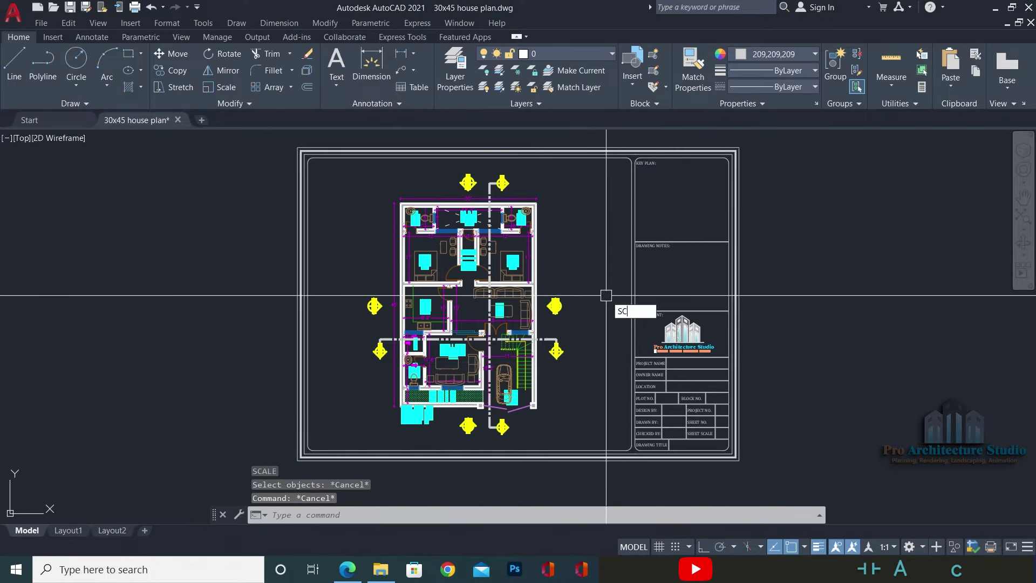
# Scale the crossing-selected border and title block by 0.9 from a base point
pyautogui.press('Return')
pyautogui.click(767, 135)
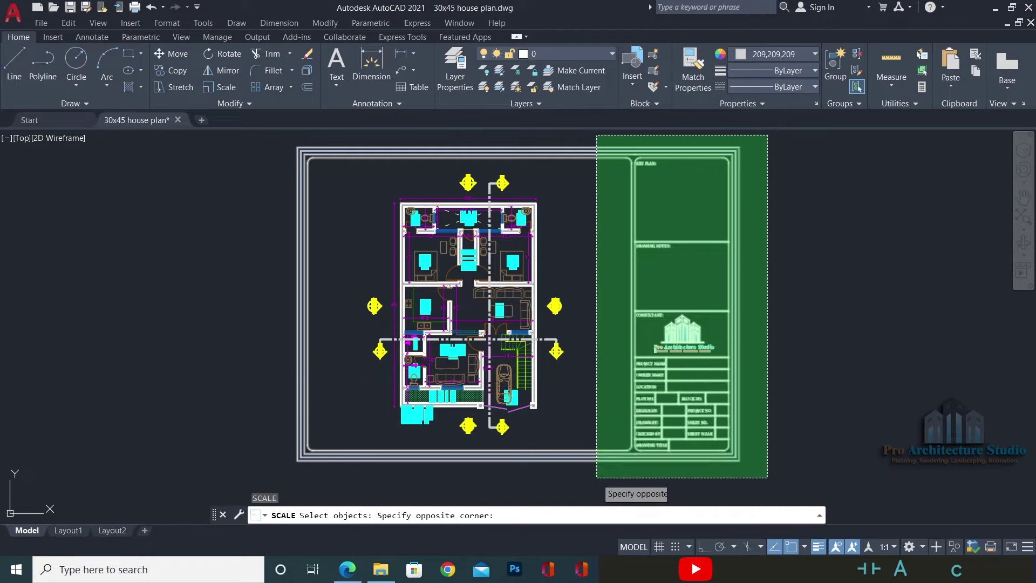
pyautogui.click(598, 462)
pyautogui.press('Return')
pyautogui.click(470, 320)
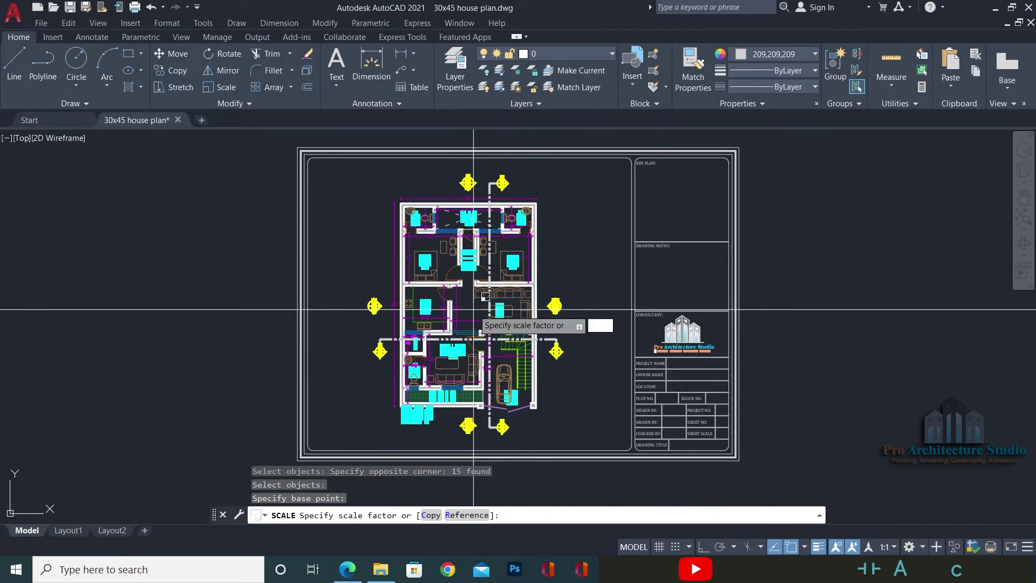
pyautogui.write('.9')
pyautogui.press('Return')
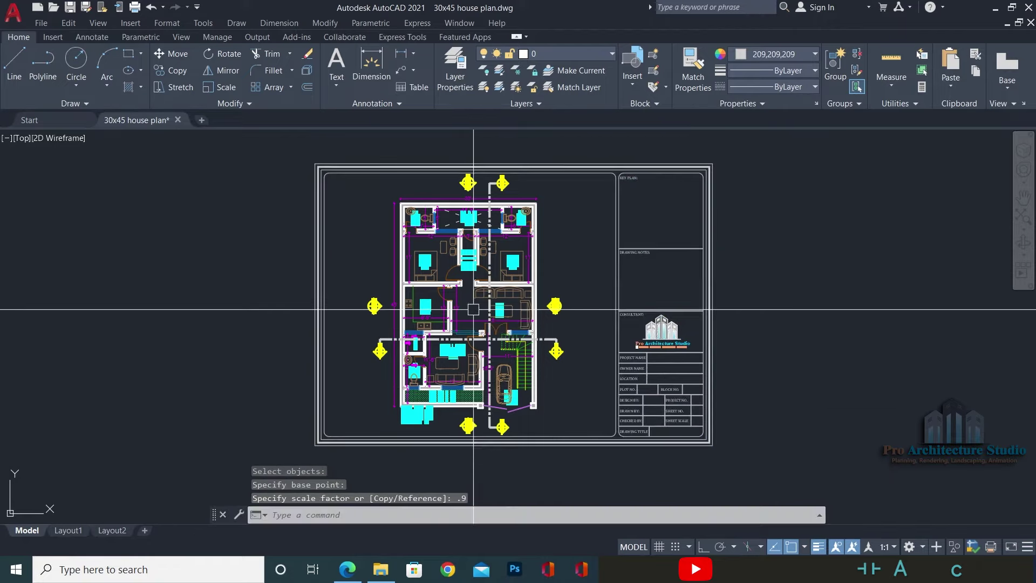
pyautogui.press('Escape')
pyautogui.scroll(2, 431, 307)
pyautogui.scroll(4, 441, 192)
pyautogui.scroll(-6, 441, 192)
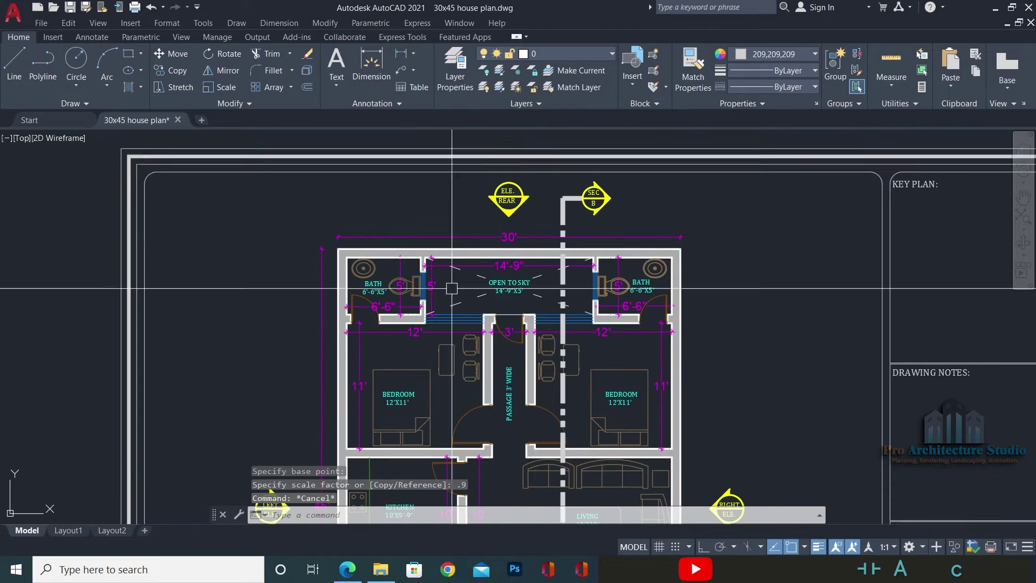
pyautogui.scroll(5, 507, 270)
# Save the drawing and zoom in on the title block
pyautogui.scroll(-5, 724, 454)
pyautogui.hotkey('ctrl', 's')
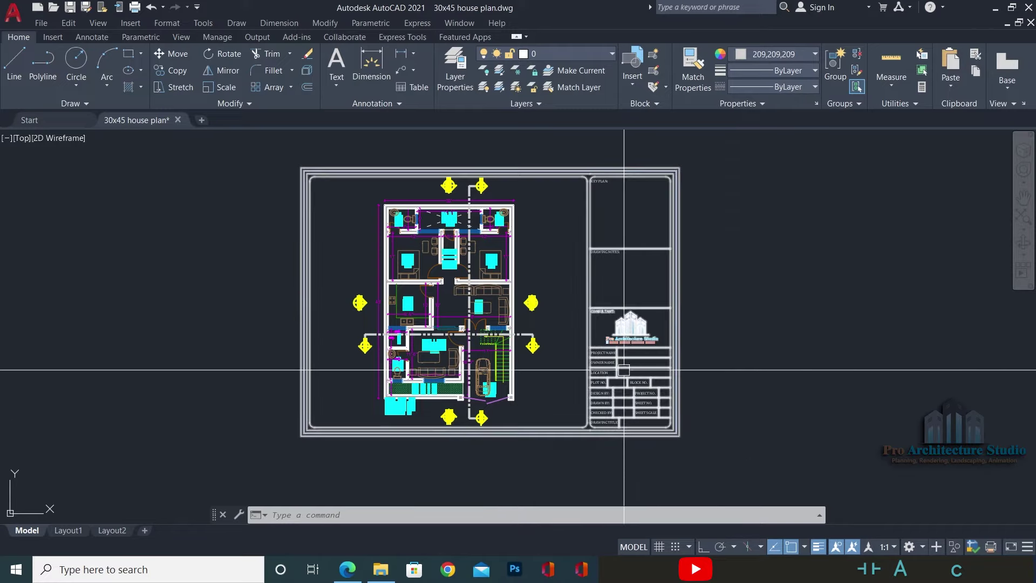
pyautogui.scroll(2, 631, 351)
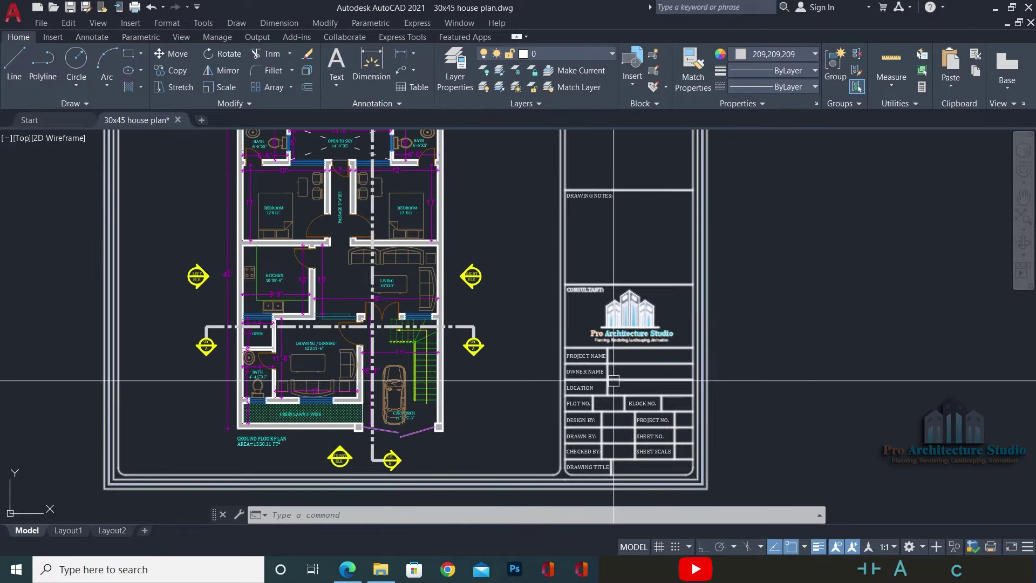
pyautogui.scroll(5, 609, 395)
pyautogui.scroll(4, 592, 363)
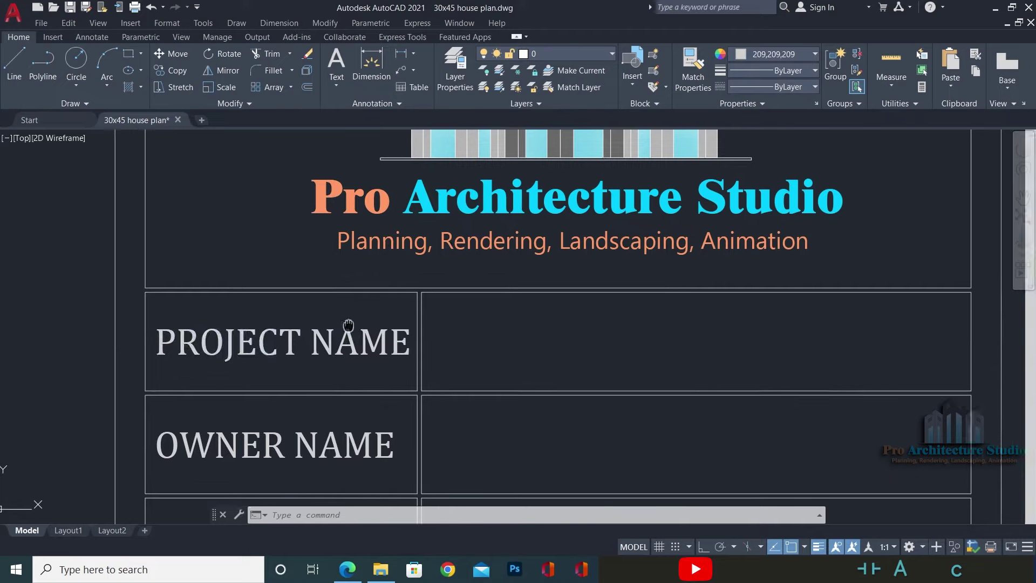
# Copy the PROJECT NAME label into the empty value cell beside it
pyautogui.moveTo(341, 354); pyautogui.dragTo(259, 321, button='middle')
pyautogui.write('c')
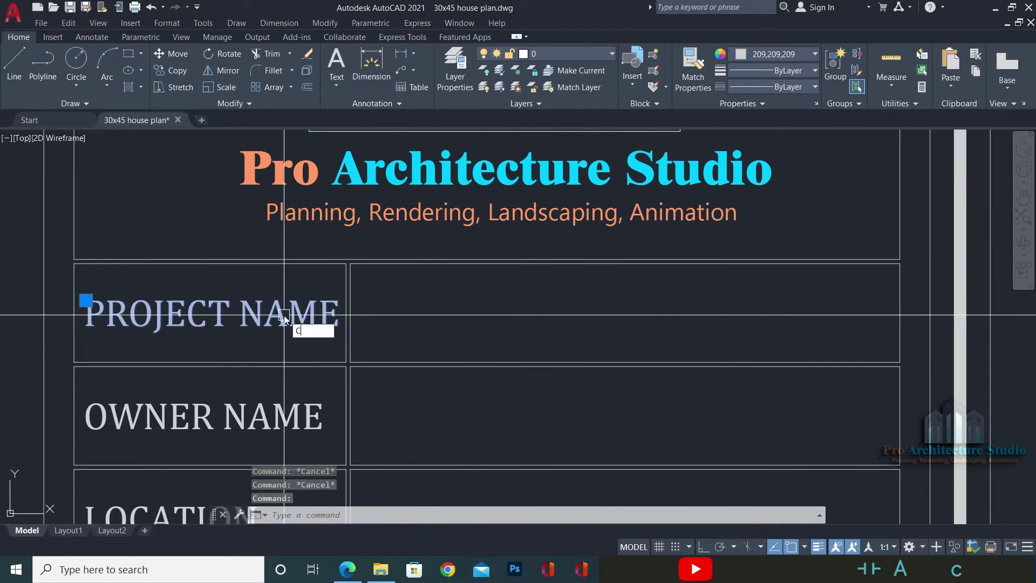
pyautogui.write('o')
pyautogui.press('Return')
pyautogui.click(429, 360)
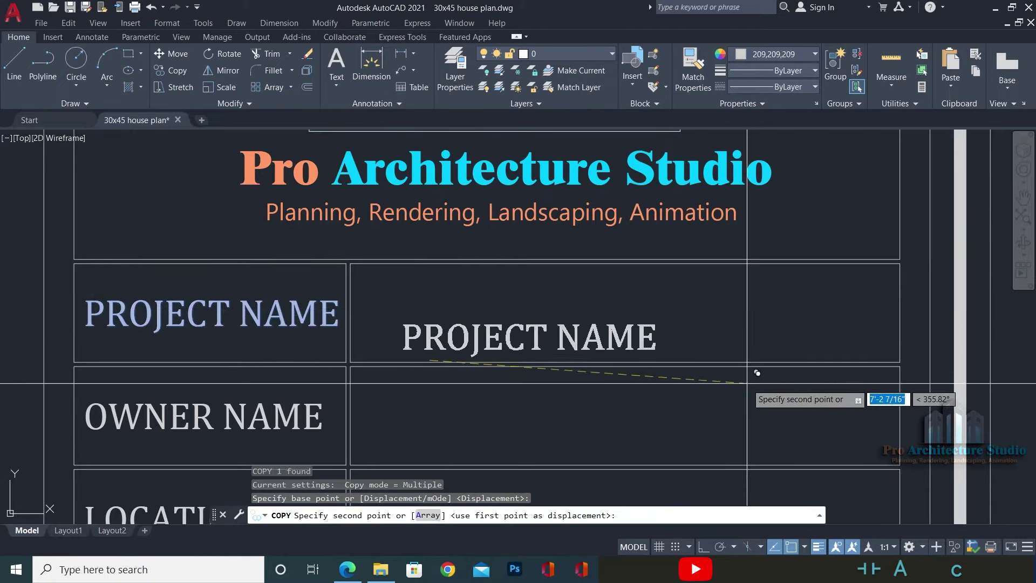
pyautogui.click(726, 384)
pyautogui.press('Escape')
# Open the copied label for editing, close it unchanged, and pan over the house plan
pyautogui.doubleClick(478, 324)
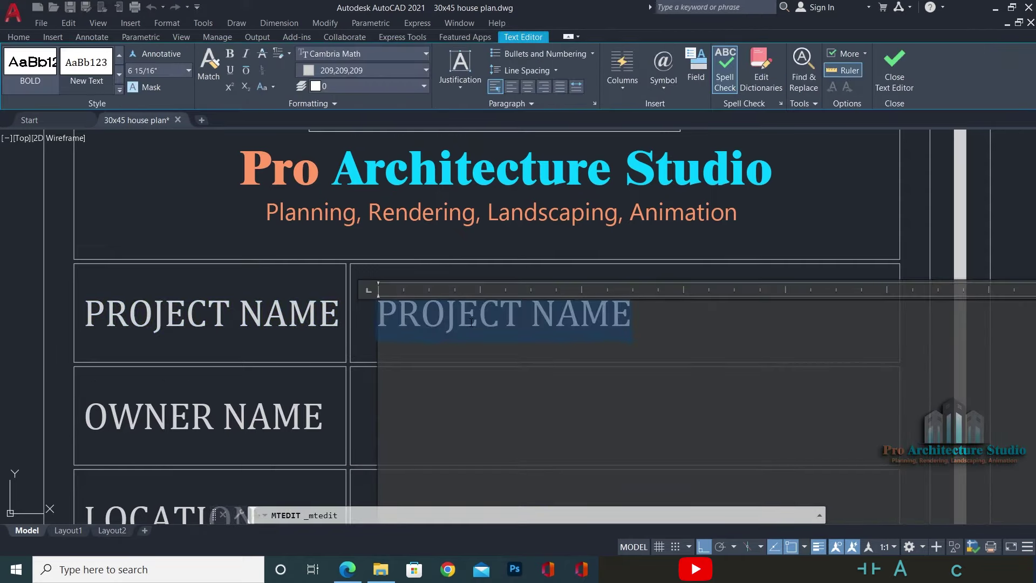
pyautogui.press('Escape')
pyautogui.scroll(-5, 529, 337)
pyautogui.moveTo(380, 236); pyautogui.dragTo(432, 286, button='middle')
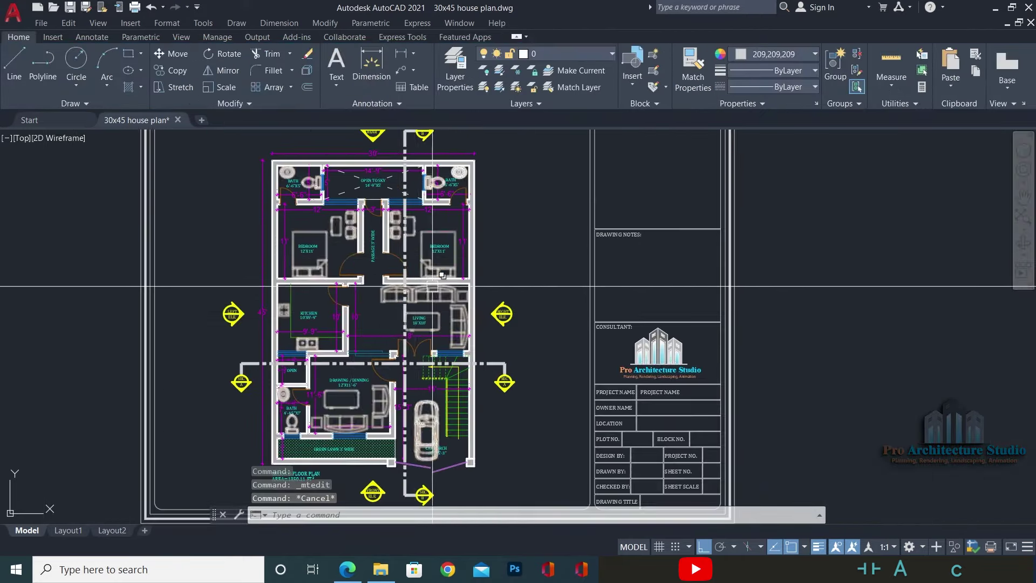
pyautogui.scroll(-2, 432, 286)
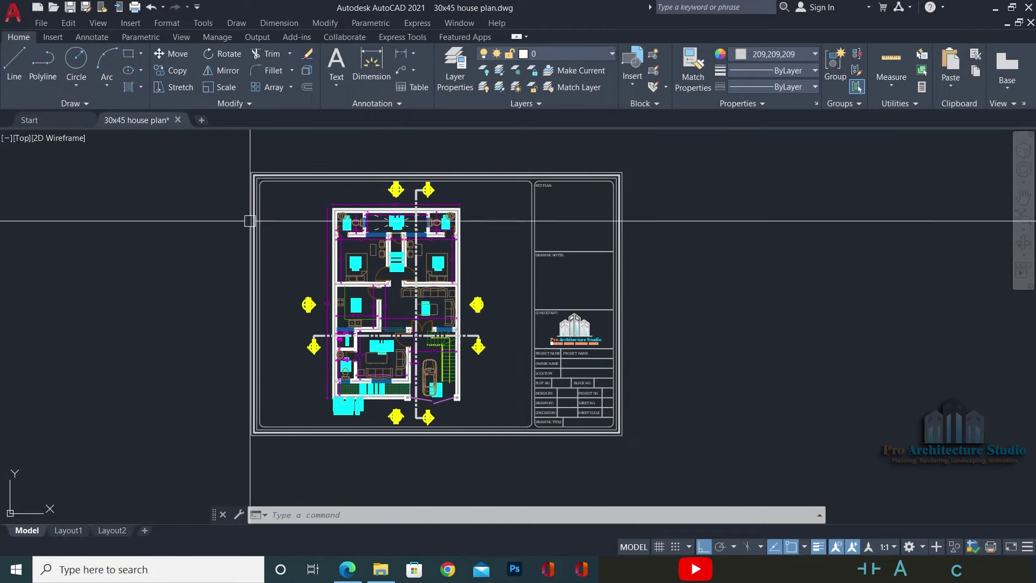
pyautogui.scroll(5, 575, 366)
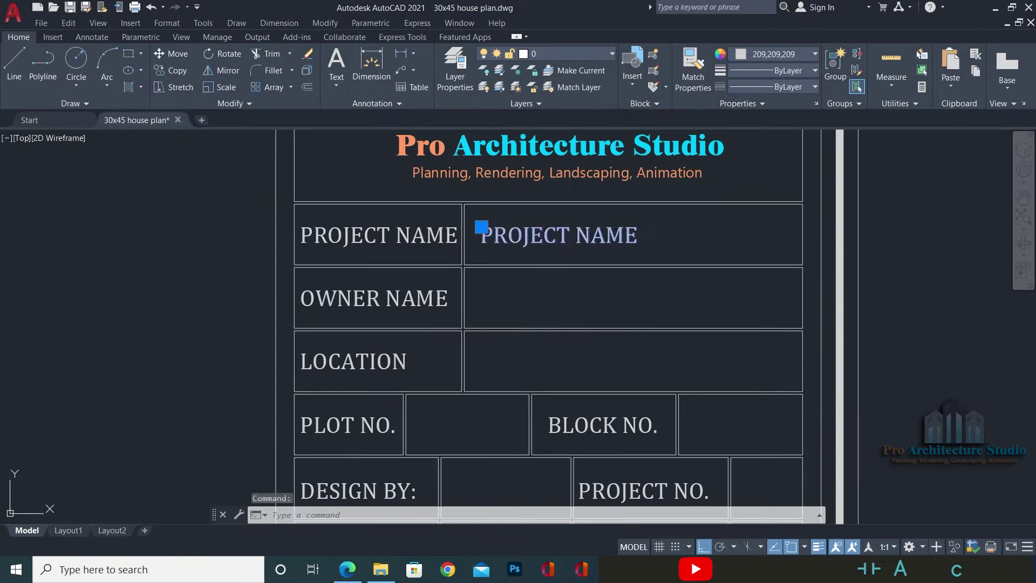
# Change the copied project name text to G+1 VILLA and centre it in its cell
pyautogui.doubleClick(570, 228)
pyautogui.write('G+1 VI')
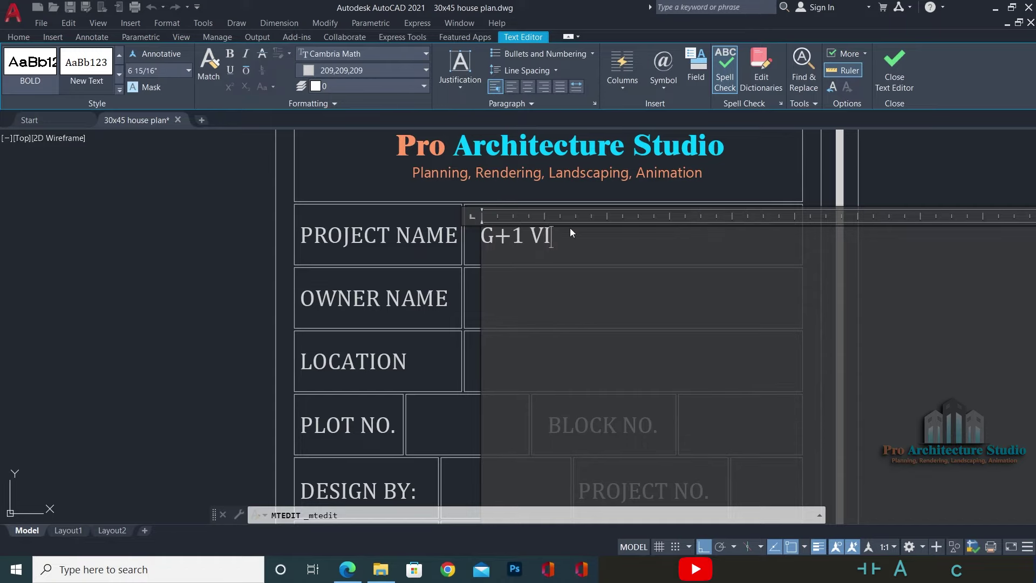
pyautogui.write('LLA')
pyautogui.click(465, 256)
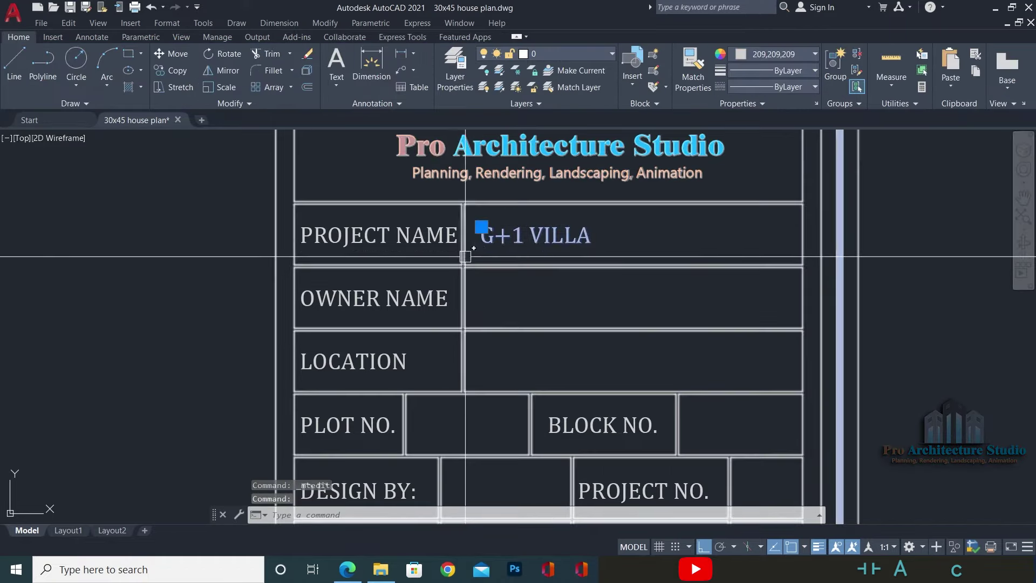
pyautogui.press('m')
pyautogui.press('space')
pyautogui.click(865, 293)
pyautogui.click(952, 294)
pyautogui.press('Escape')
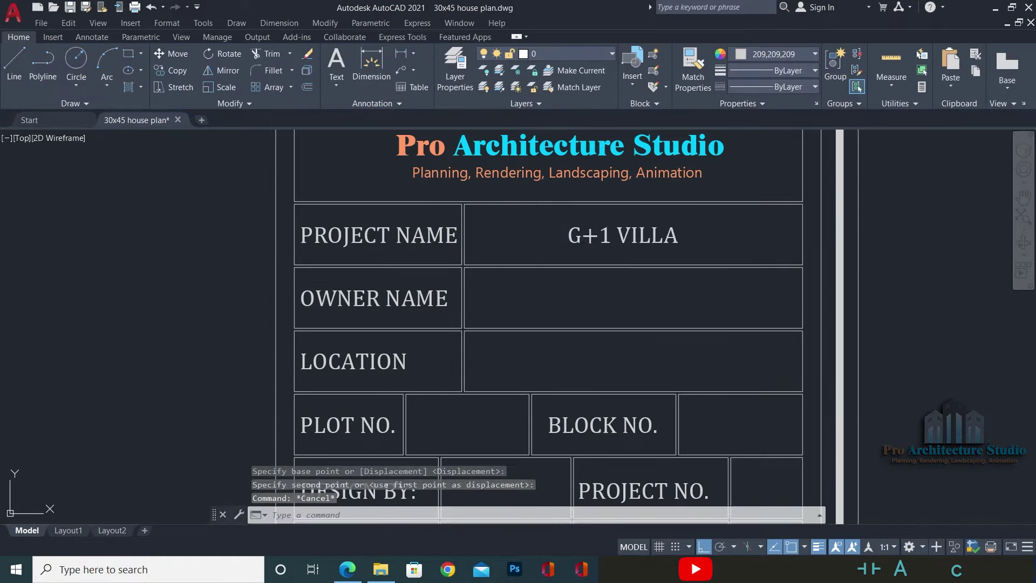
pyautogui.click(642, 237)
pyautogui.write('co')
pyautogui.press('space')
pyautogui.click(908, 226)
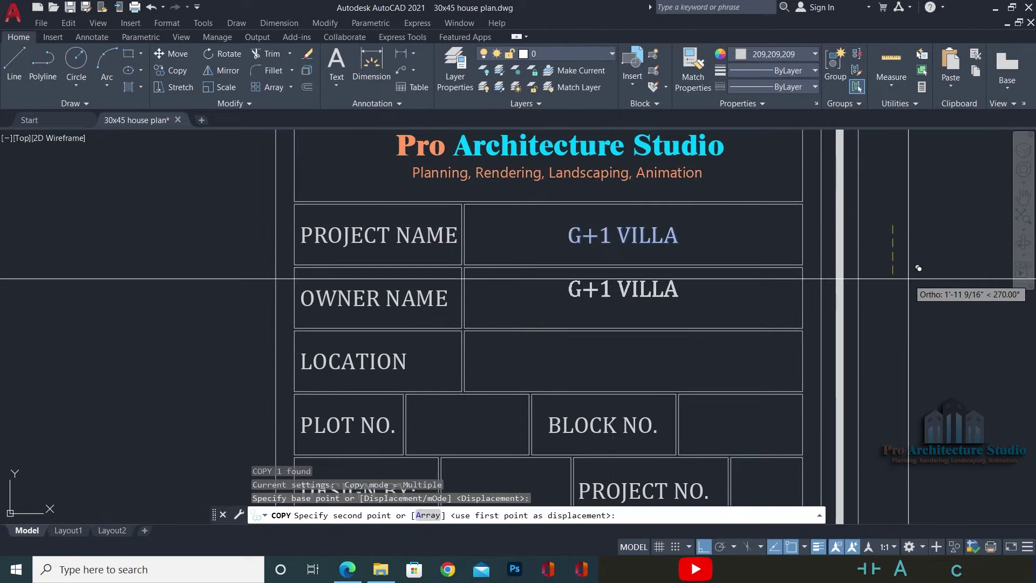
pyautogui.press('Escape')
# Copy the OWNER NAME label into the owner name value cell
pyautogui.click(372, 299)
pyautogui.write('co')
pyautogui.press('space')
pyautogui.click(569, 240)
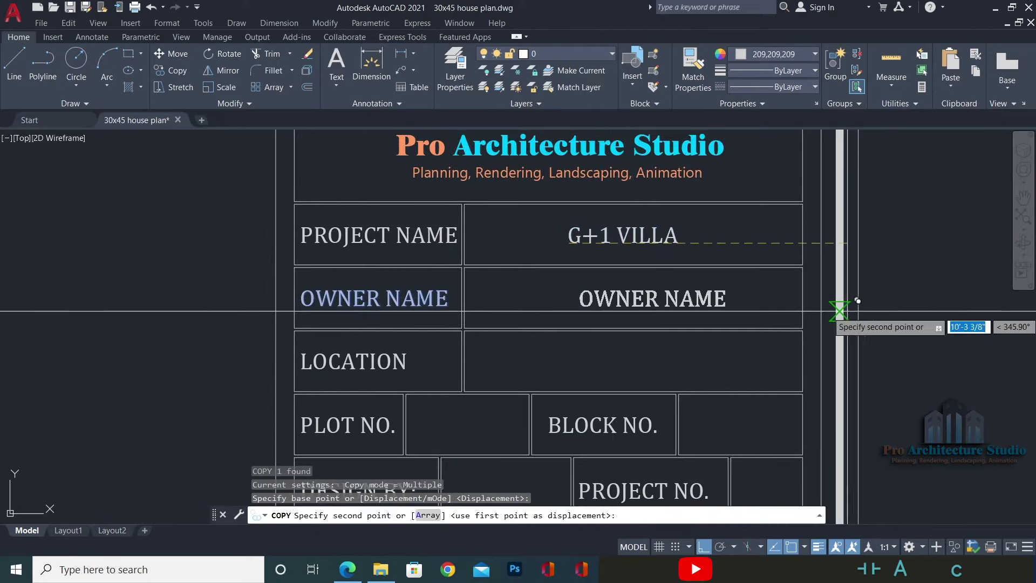
pyautogui.click(851, 337)
pyautogui.press('Escape')
pyautogui.hotkey('ctrl', 'z')
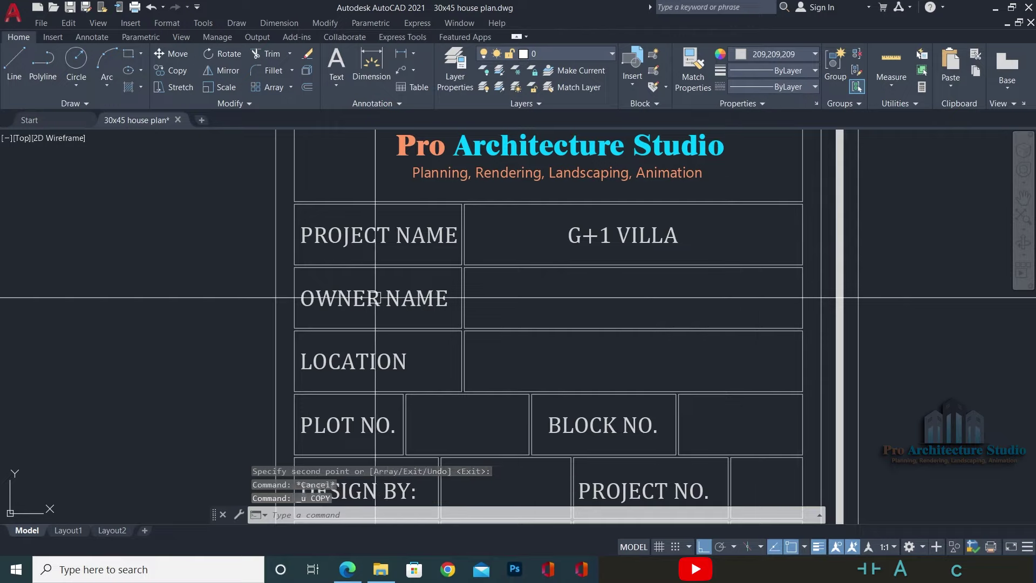
pyautogui.click(378, 297)
pyautogui.scroll(-2, 378, 294)
pyautogui.write('co')
pyautogui.press('space')
pyautogui.click(791, 303)
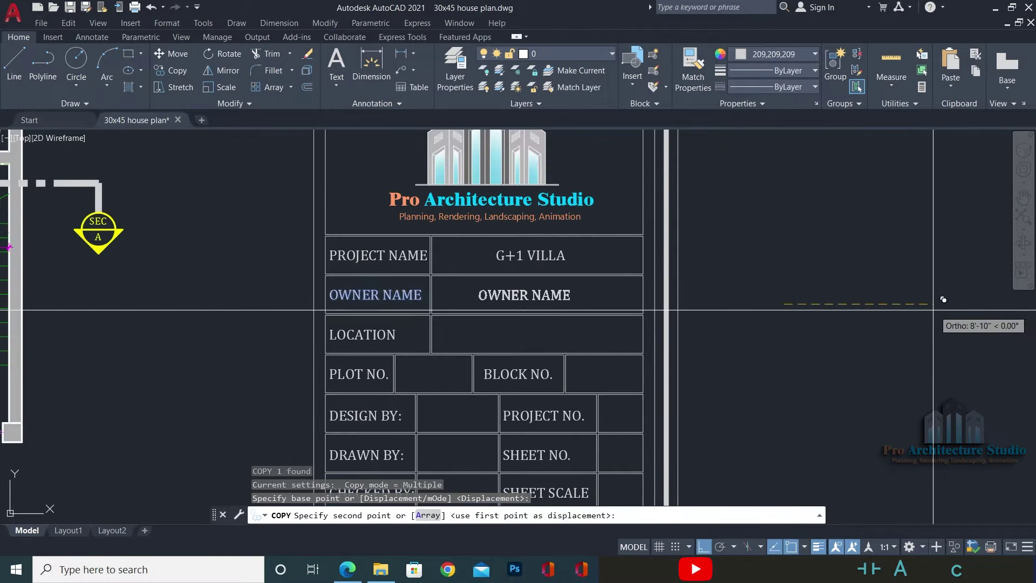
pyautogui.press('Escape')
pyautogui.scroll(2, 535, 302)
# Edit the copied text to PRO ARCHITECTURE STUDIO and centre it in the owner cell
pyautogui.doubleClick(531, 304)
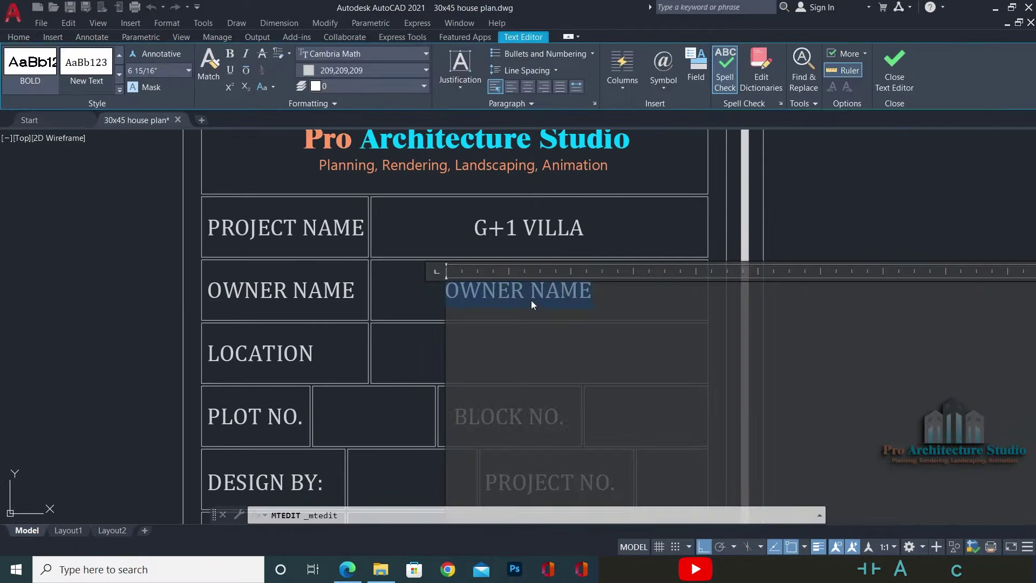
pyautogui.write('PRO')
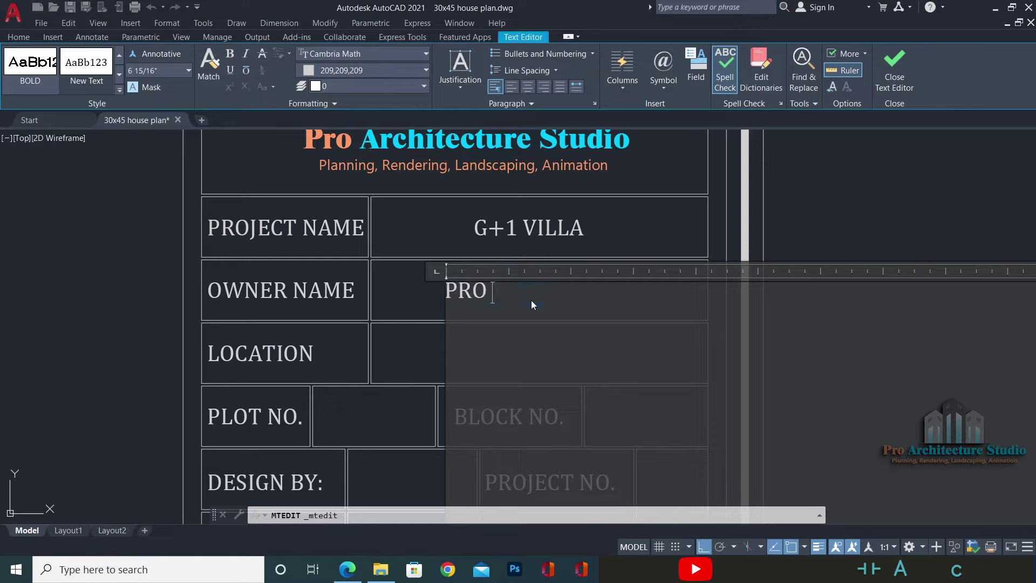
pyautogui.write(' ARCHITECTU')
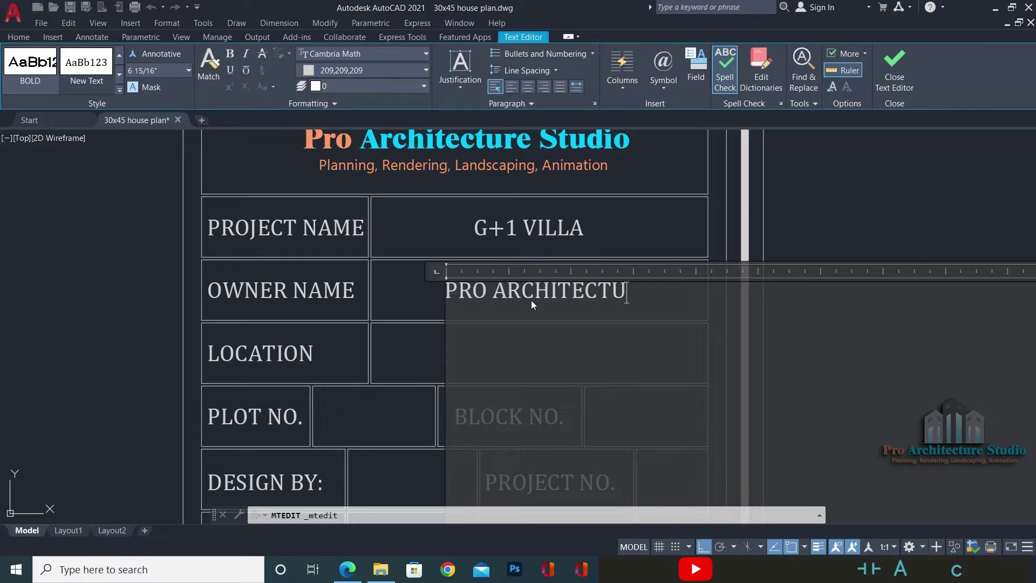
pyautogui.write('RE STUDIO')
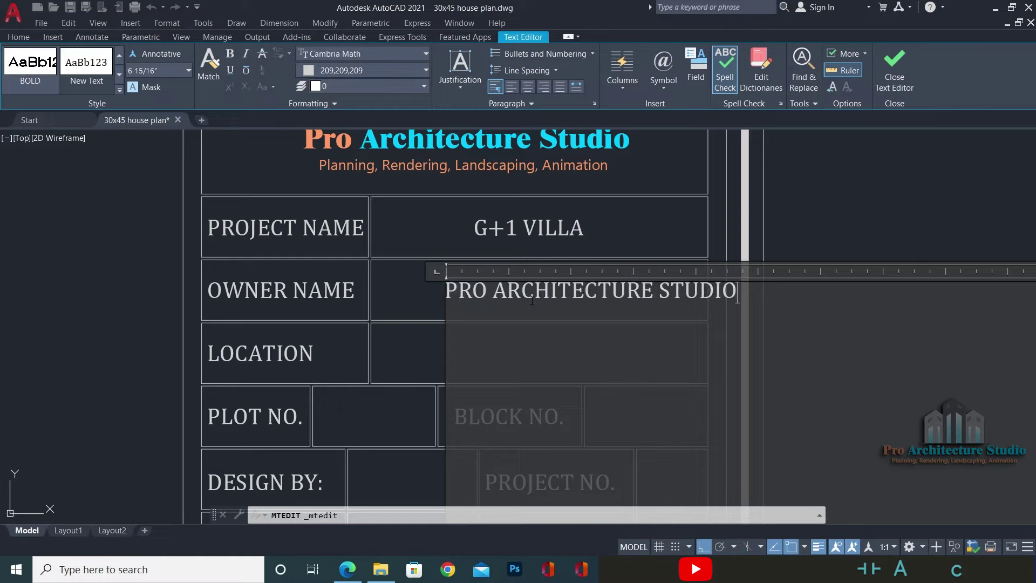
pyautogui.click(410, 324)
pyautogui.click(518, 291)
pyautogui.write('m')
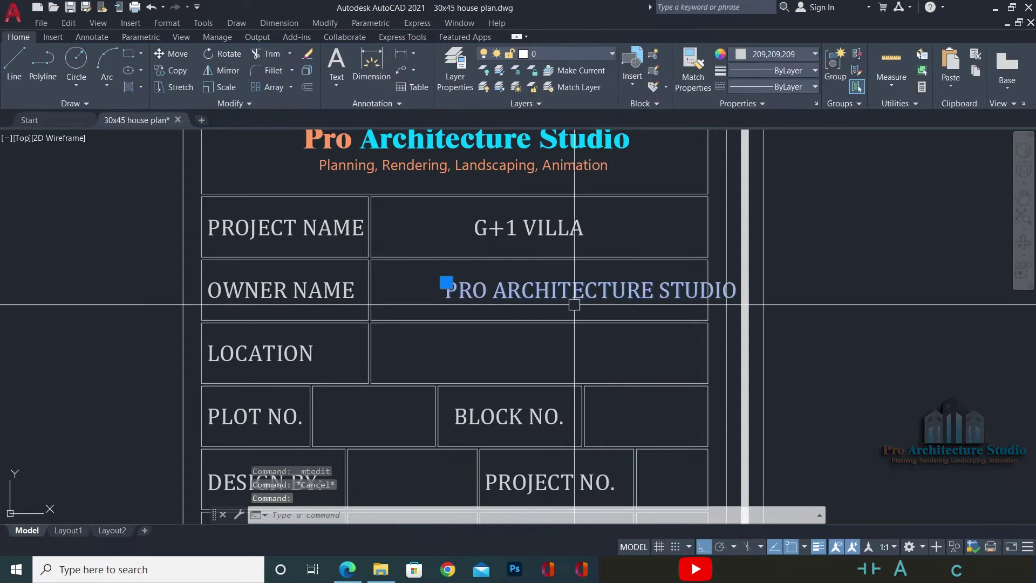
pyautogui.press('Return')
pyautogui.click(883, 350)
pyautogui.press('Escape')
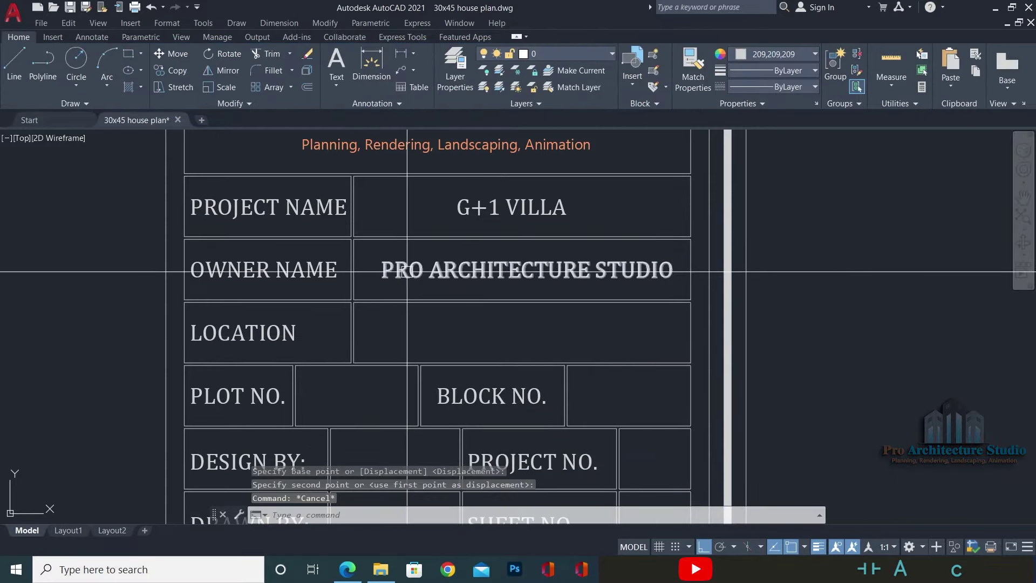
# Copy the LOCATION label into the empty cell on its right
pyautogui.click(243, 330)
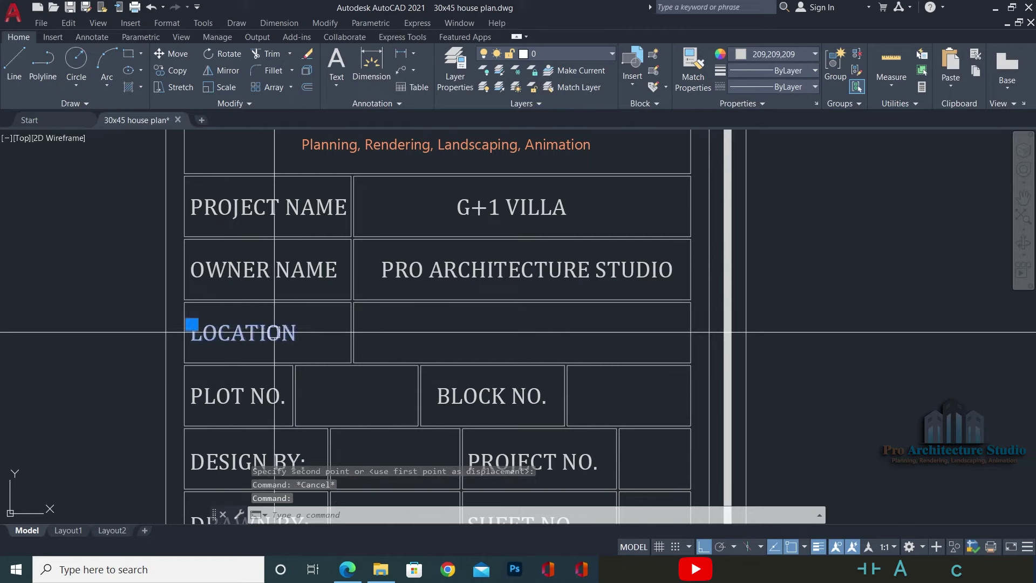
pyautogui.write('c')
pyautogui.press('Return')
pyautogui.click(435, 386)
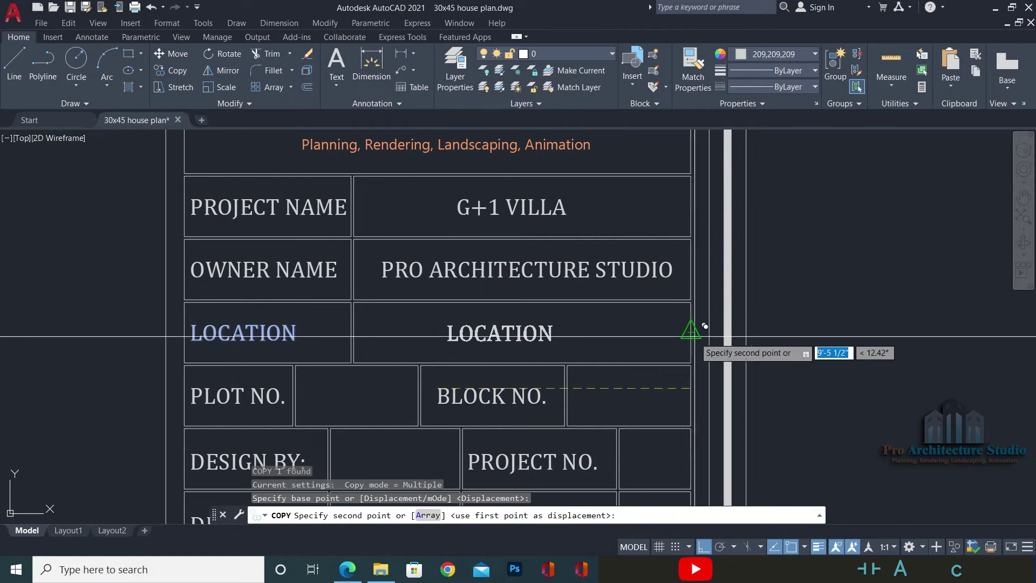
pyautogui.click(674, 361)
pyautogui.press('Escape')
pyautogui.press('Escape')
pyautogui.hotkey('ctrl', 'z')
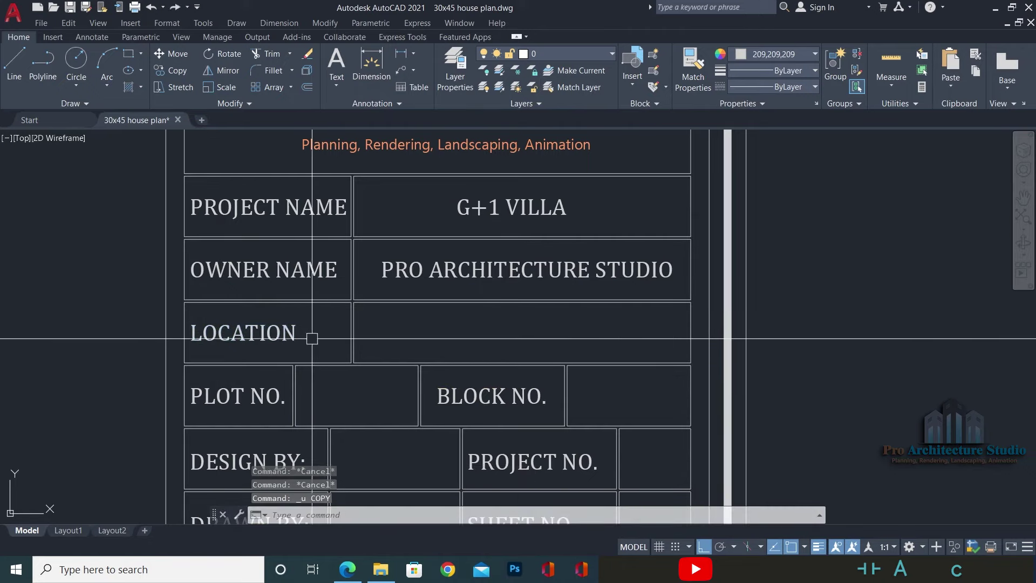
pyautogui.write('c')
pyautogui.press('Return')
pyautogui.click(837, 364)
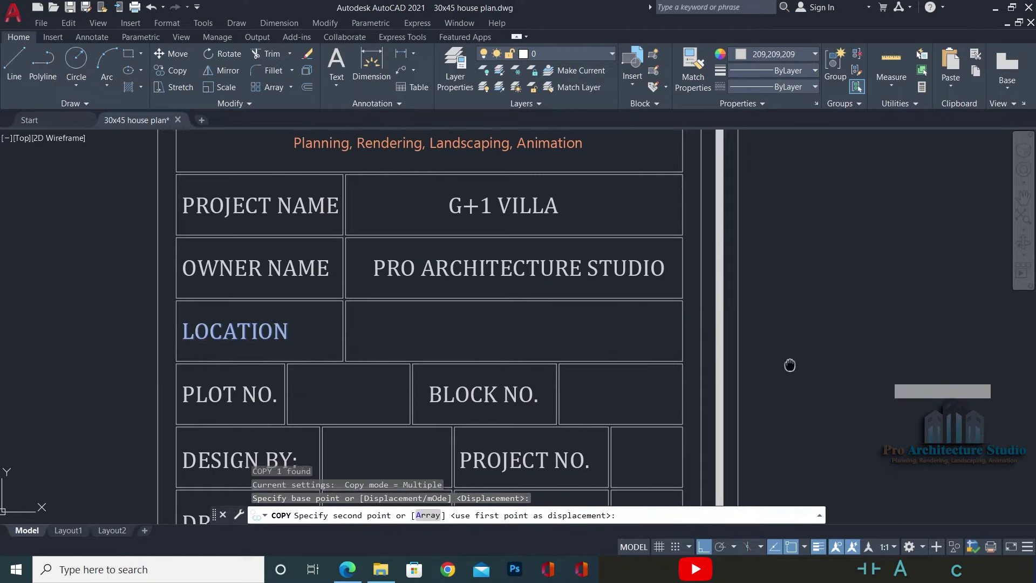
pyautogui.press('Escape')
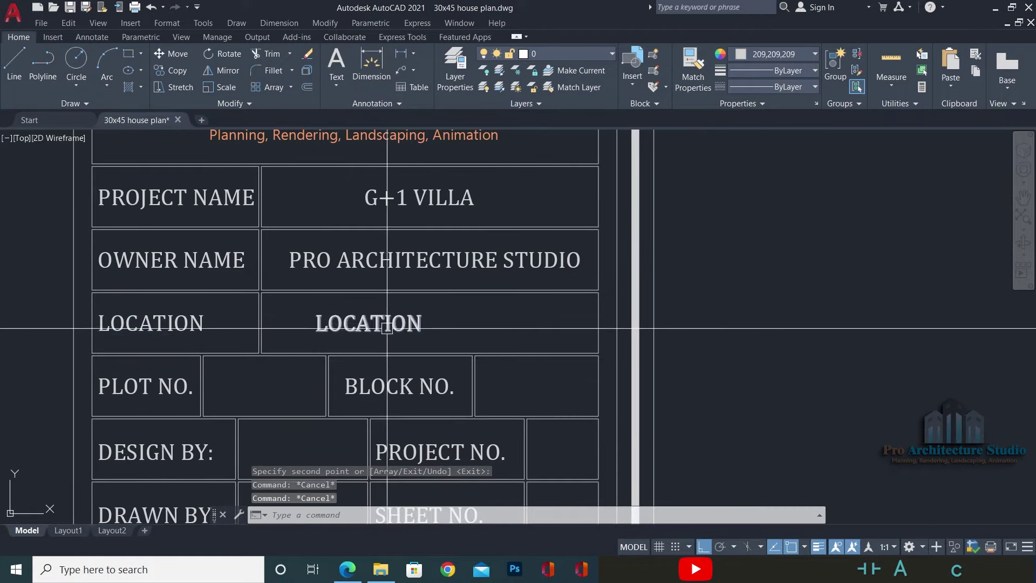
# Edit the copied text to location X.Y.Z and plot number 01
pyautogui.doubleClick(386, 325)
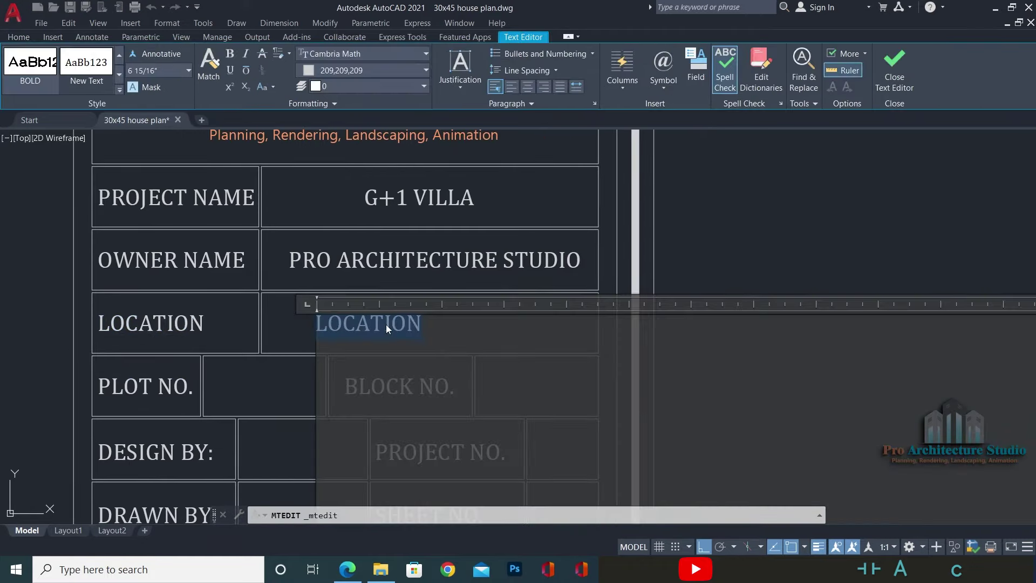
pyautogui.write('X.')
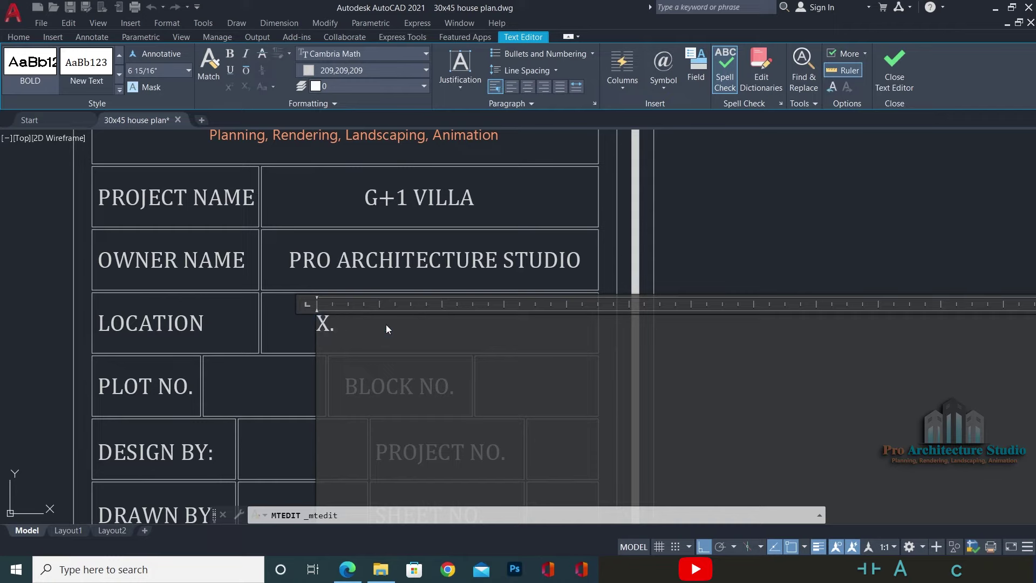
pyautogui.write('YZ')
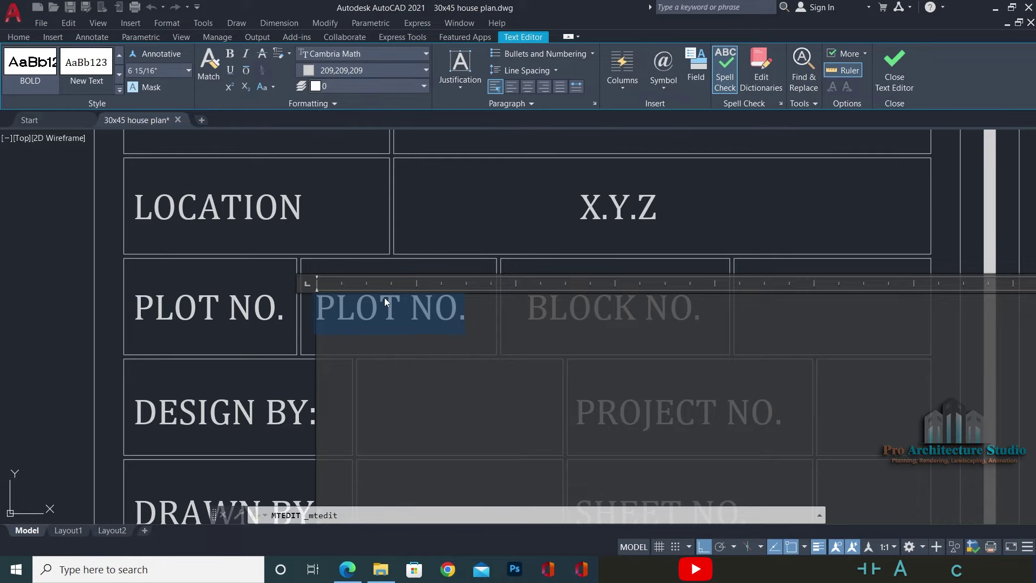
pyautogui.write('01')
pyautogui.click(383, 199)
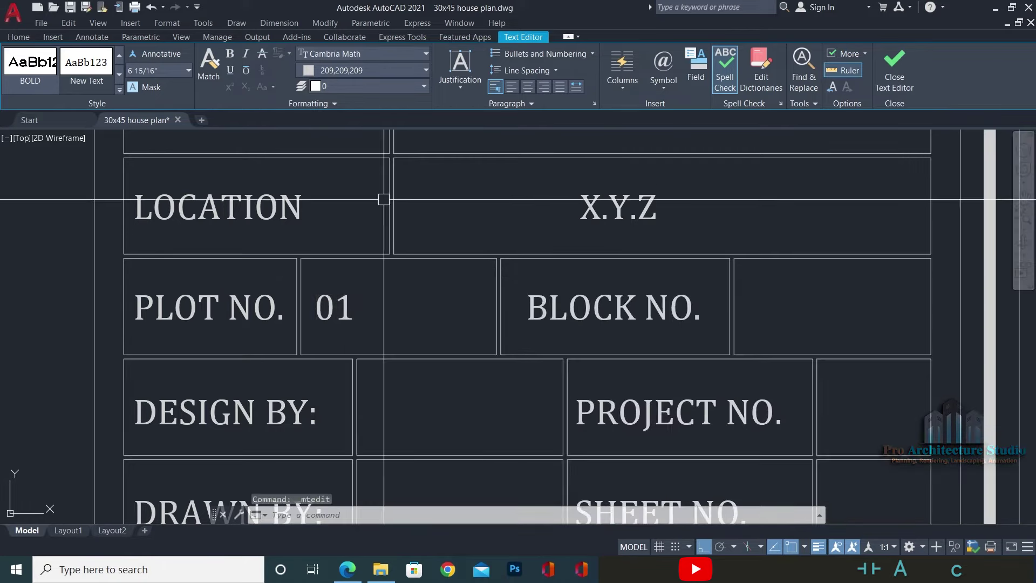
pyautogui.click(318, 297)
pyautogui.scroll(-2, 348, 305)
pyautogui.write('m')
pyautogui.press('Return')
pyautogui.click(882, 396)
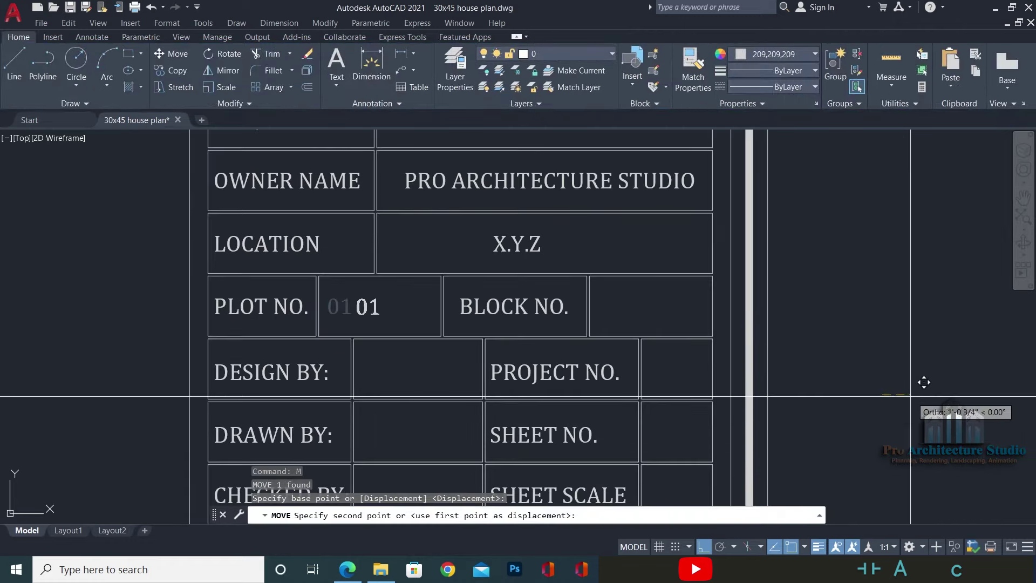
pyautogui.press('Escape')
pyautogui.write('CO')
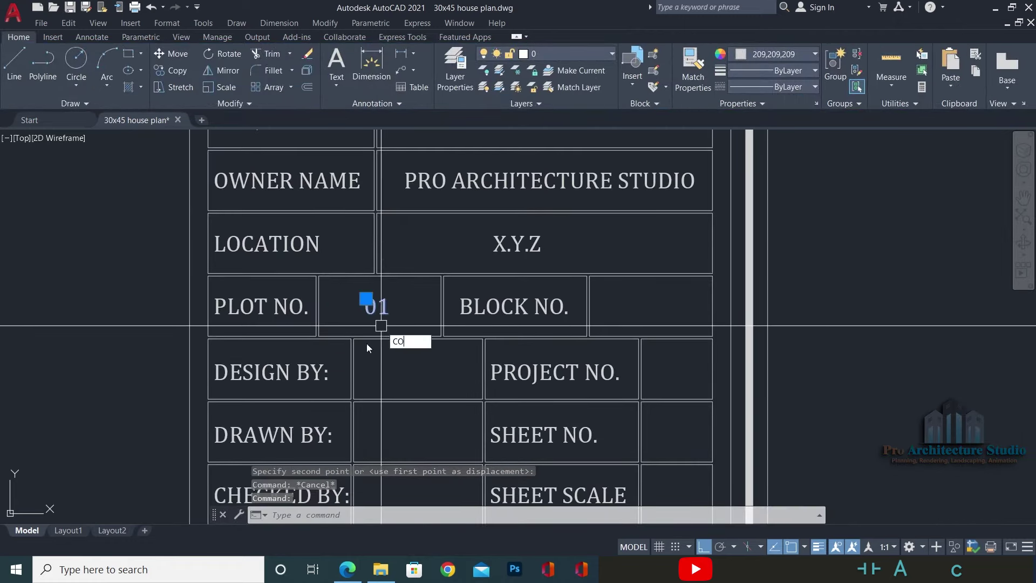
# Copy 01 into the block number cell and change it to 20
pyautogui.press('Return')
pyautogui.click(836, 388)
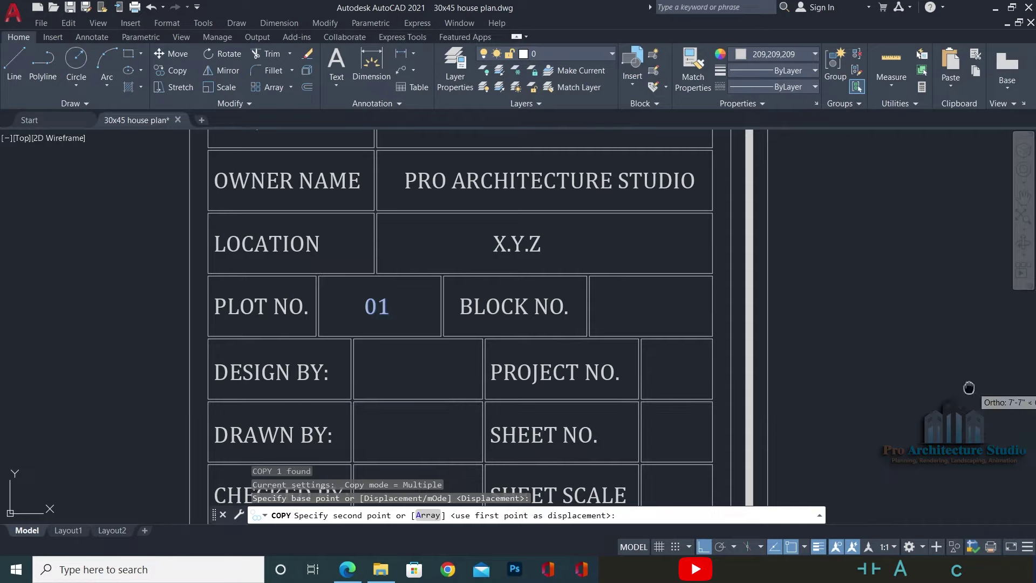
pyautogui.moveTo(968, 388); pyautogui.dragTo(914, 384, button='middle')
pyautogui.click(607, 299)
pyautogui.press('Escape')
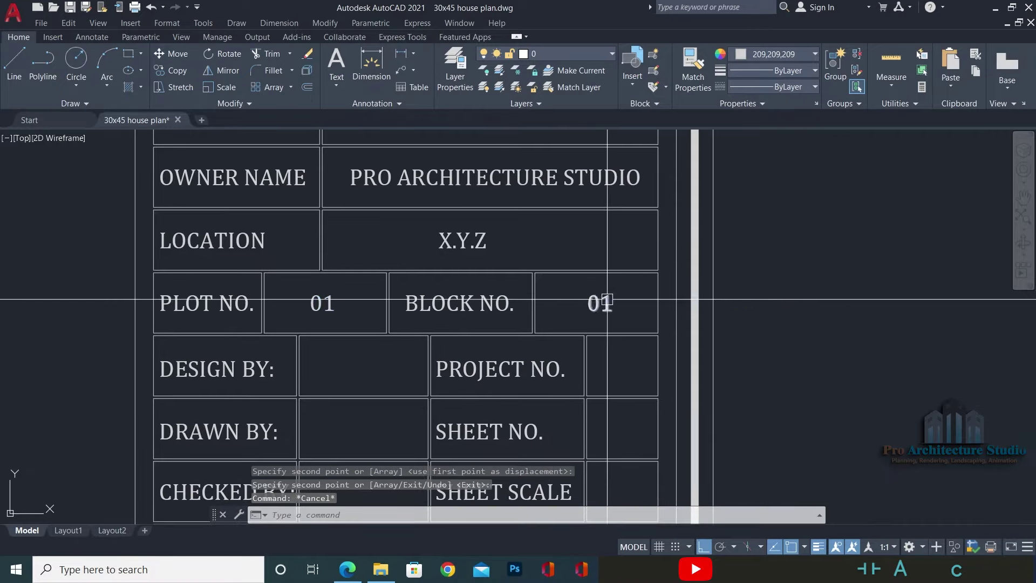
pyautogui.doubleClick(607, 299)
pyautogui.write('20')
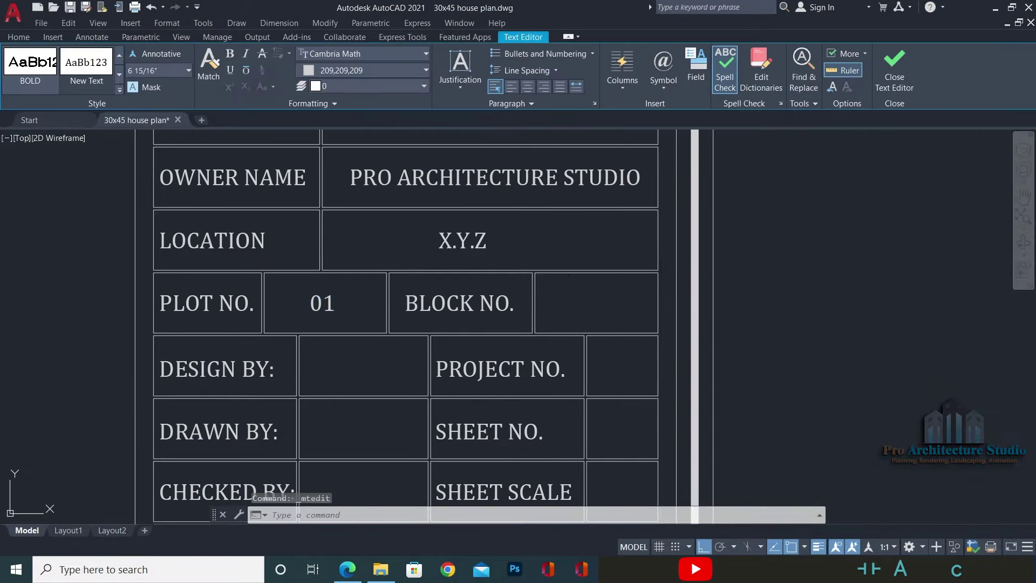
pyautogui.click(347, 336)
# Copy the DESIGN BY: label into the adjacent cell and edit it to PRO ARCH
pyautogui.moveTo(347, 335); pyautogui.dragTo(451, 269, button='middle')
pyautogui.click(319, 304)
pyautogui.write('CO')
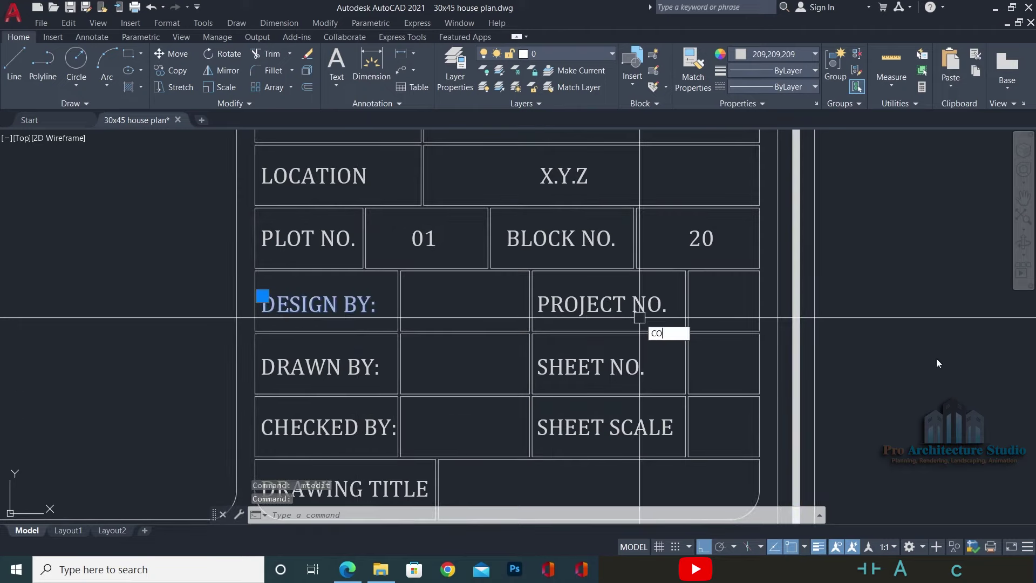
pyautogui.press('Return')
pyautogui.click(886, 358)
pyautogui.moveTo(1029, 352); pyautogui.dragTo(896, 332, button='middle')
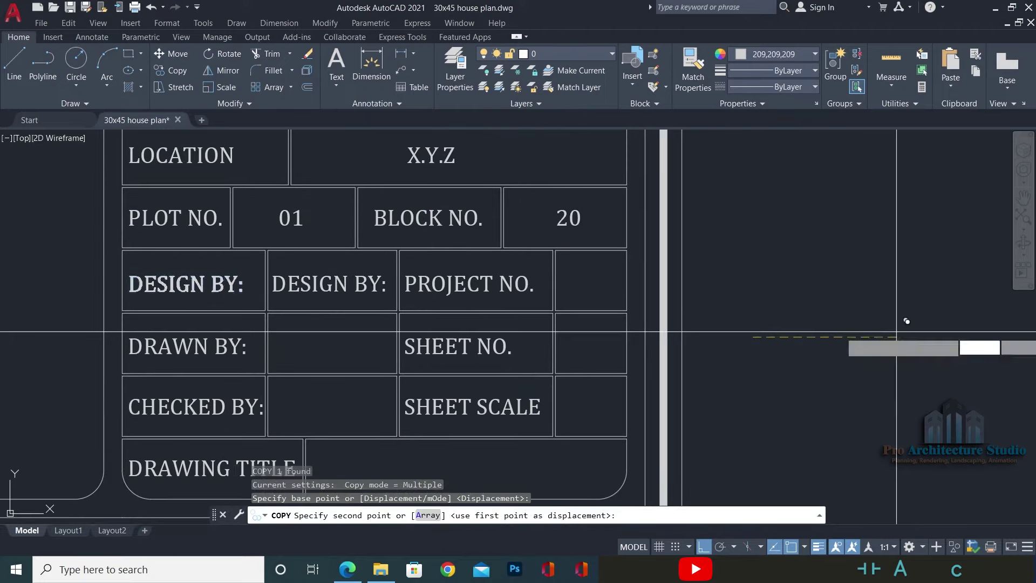
pyautogui.click(906, 321)
pyautogui.press('Escape')
pyautogui.moveTo(571, 315); pyautogui.dragTo(620, 315, button='middle')
pyautogui.doubleClick(501, 288)
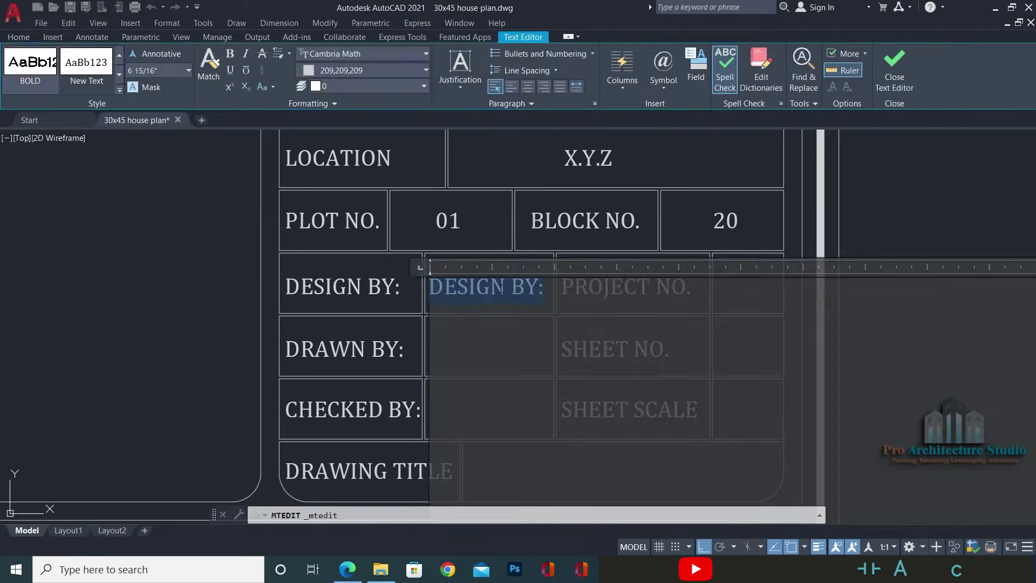
pyautogui.write('PROAR')
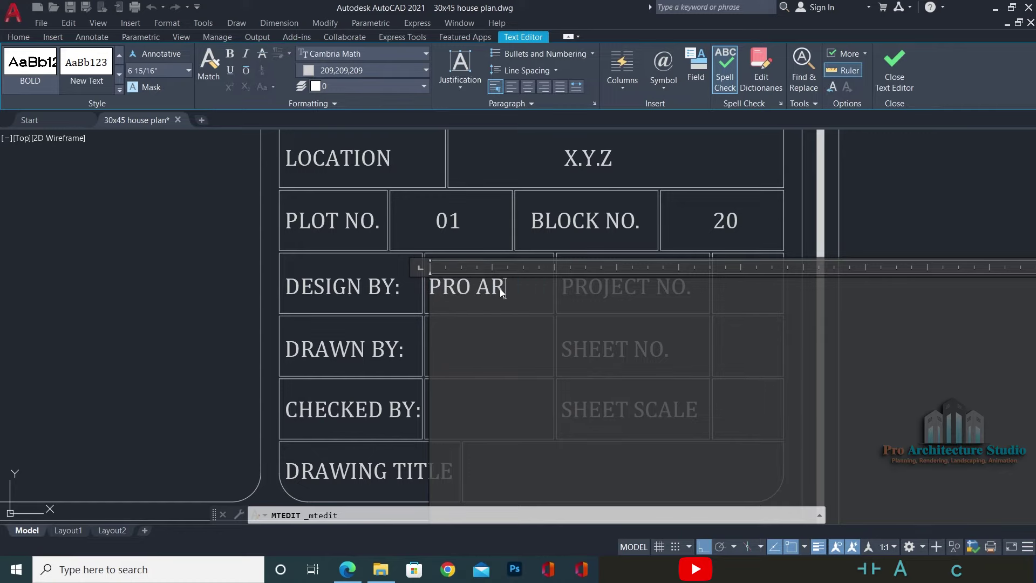
pyautogui.write('CH.')
pyautogui.click(897, 215)
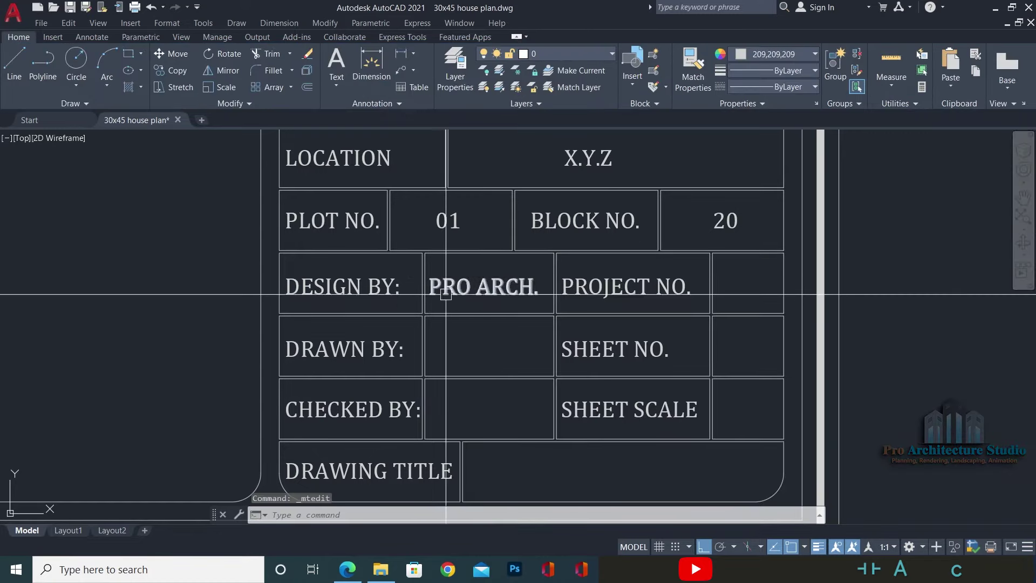
# Reposition the PRO ARCH. text within the designer value cell
pyautogui.click(431, 280)
pyautogui.write('co')
pyautogui.press('Return')
pyautogui.click(894, 303)
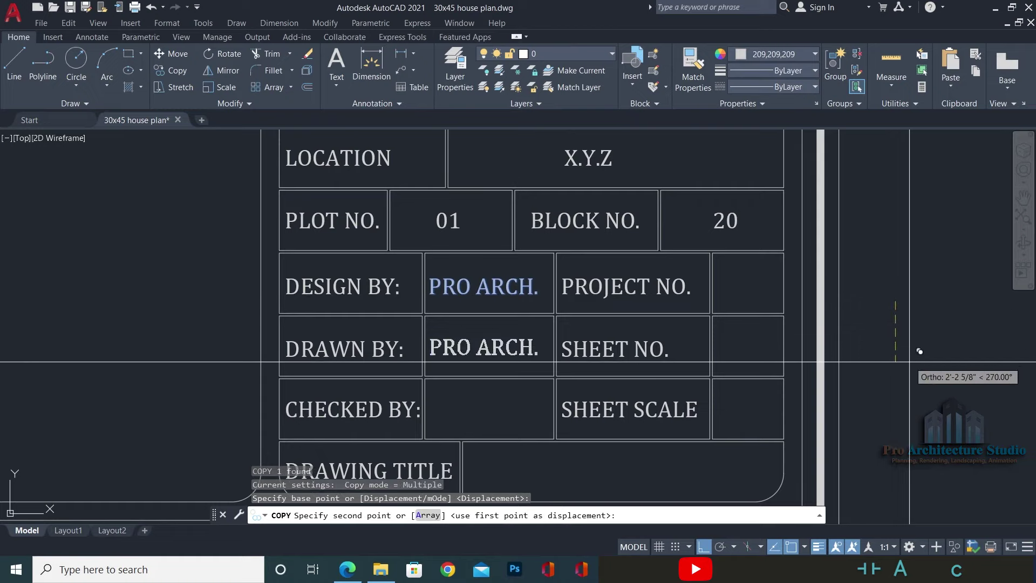
pyautogui.press('Escape')
pyautogui.click(345, 349)
pyautogui.click(351, 410)
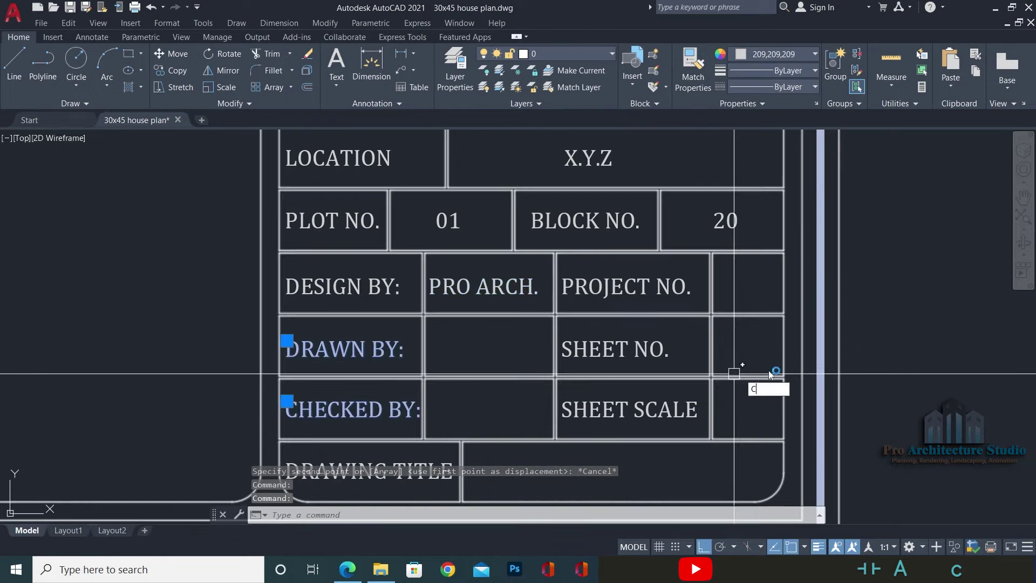
pyautogui.write('co')
pyautogui.press('Return')
pyautogui.press('Escape')
pyautogui.click(428, 281)
pyautogui.write('m')
pyautogui.press('Return')
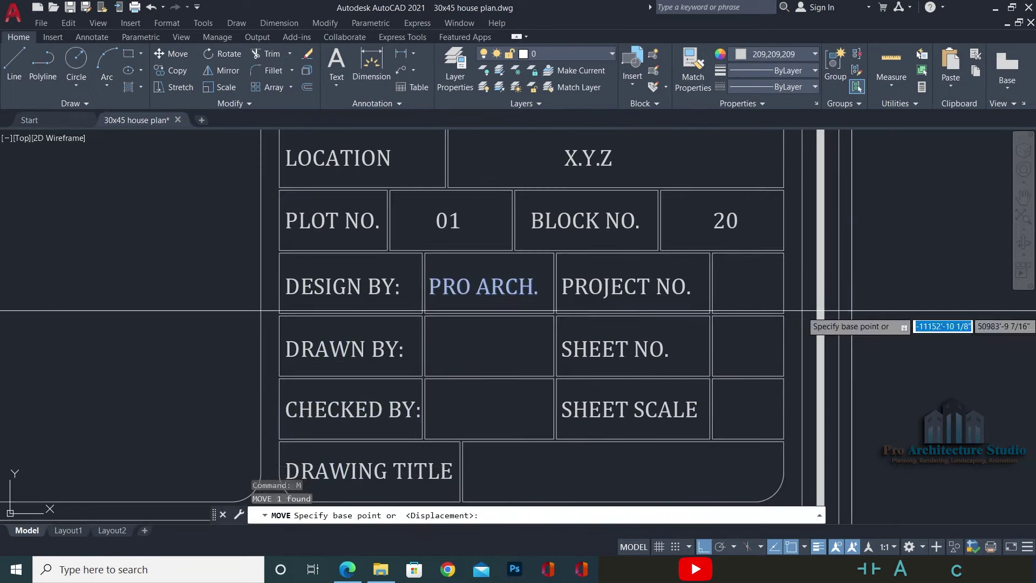
pyautogui.click(852, 310)
pyautogui.click(862, 302)
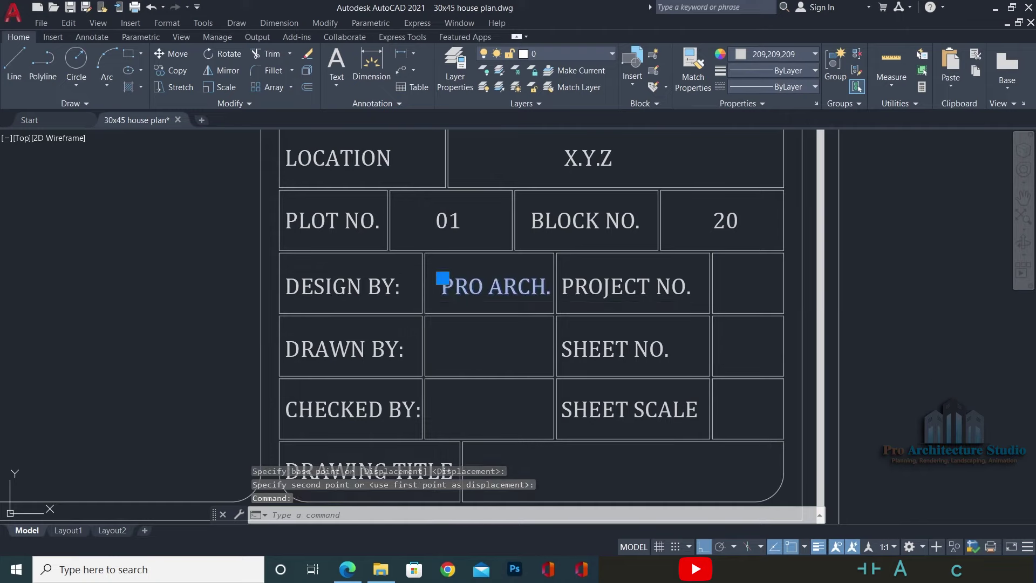
# Copy PRO ARCH. into the DRAWN BY and CHECKED BY value cells
pyautogui.write('m')
pyautogui.press('Return')
pyautogui.click(903, 330)
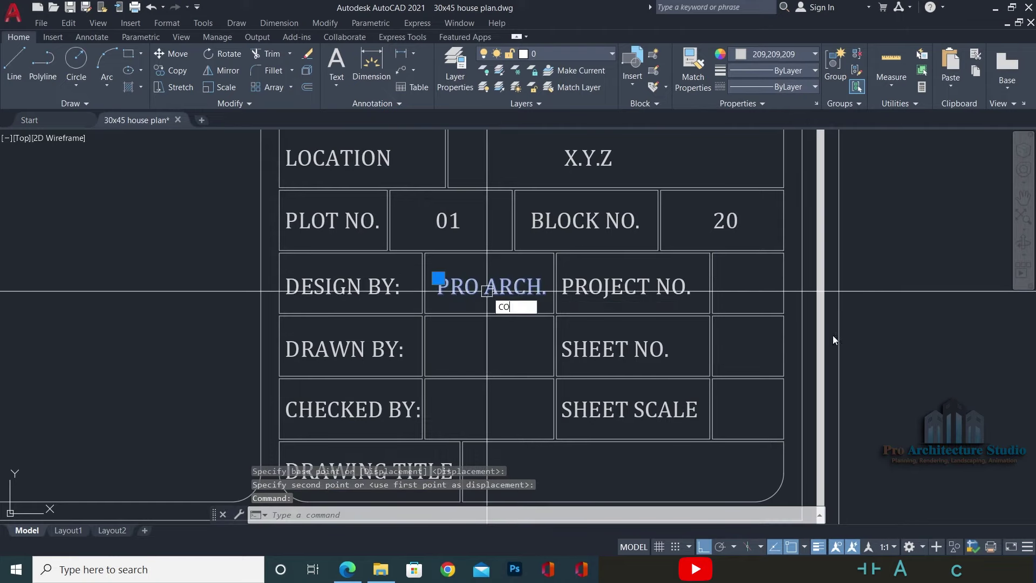
pyautogui.press('Return')
pyautogui.click(486, 291)
pyautogui.click(486, 351)
pyautogui.click(487, 418)
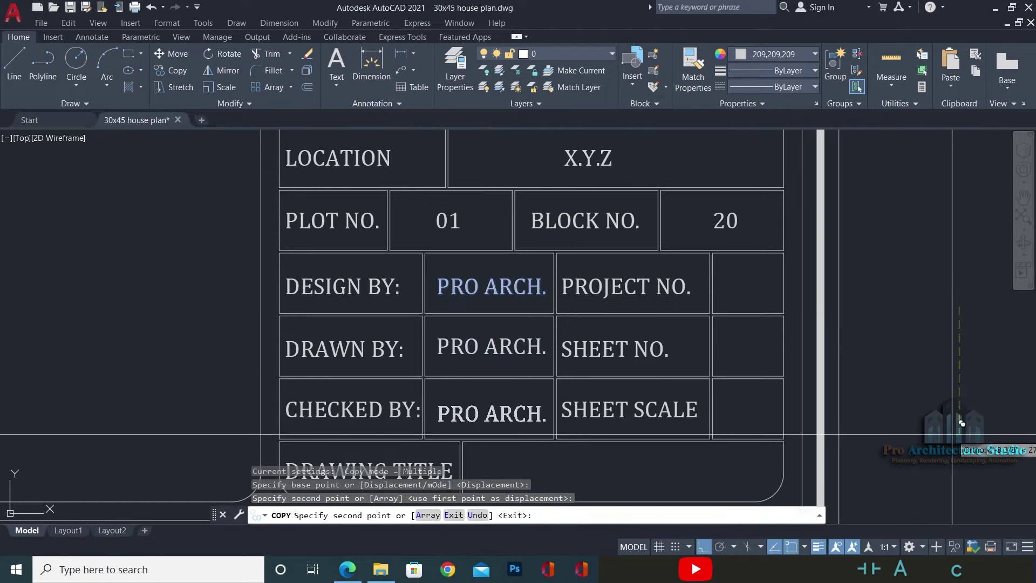
pyautogui.press('Escape')
# Copy the PROJECT NO. label into the empty cell on its right
pyautogui.moveTo(684, 292); pyautogui.dragTo(571, 291, button='middle')
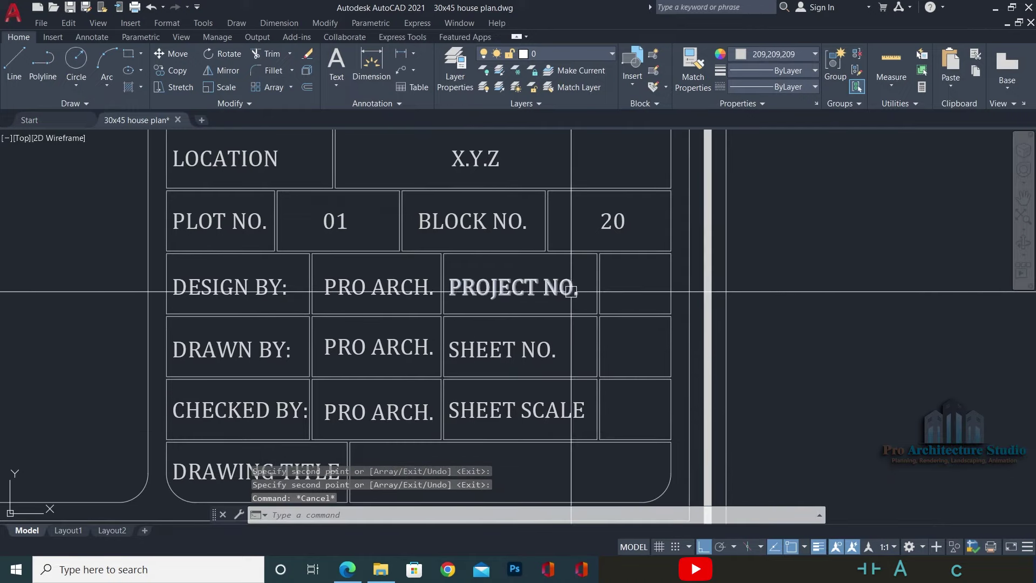
pyautogui.click(456, 286)
pyautogui.write('co')
pyautogui.press('Return')
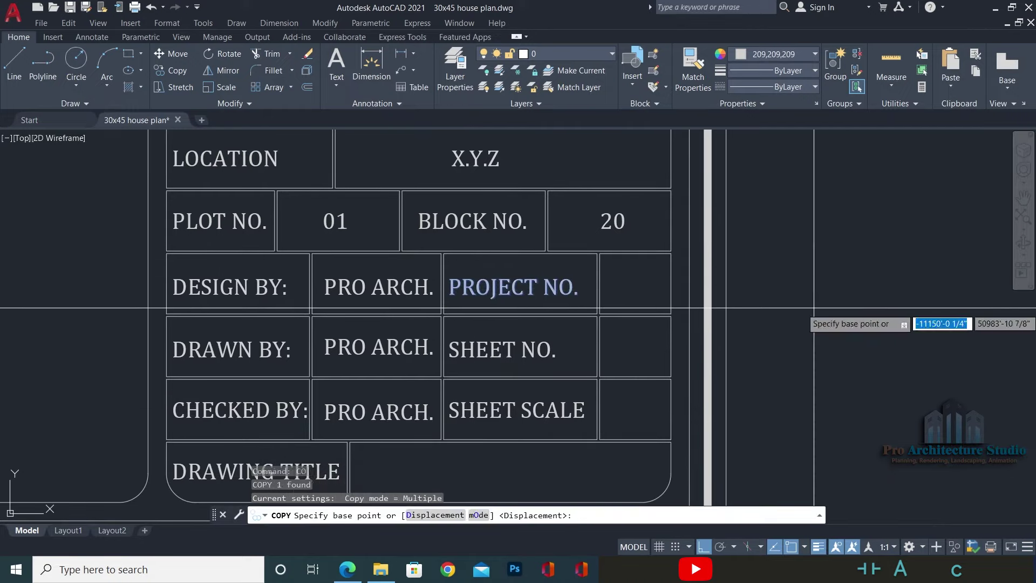
pyautogui.click(814, 309)
pyautogui.moveTo(890, 307); pyautogui.dragTo(799, 308, button='middle')
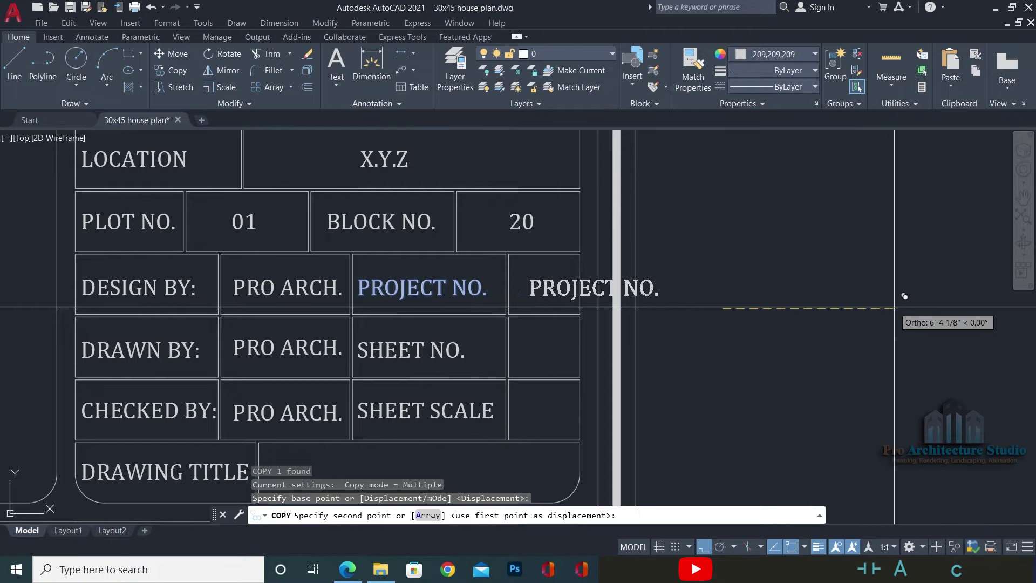
pyautogui.click(881, 307)
pyautogui.press('Escape')
pyautogui.scroll(2, 501, 289)
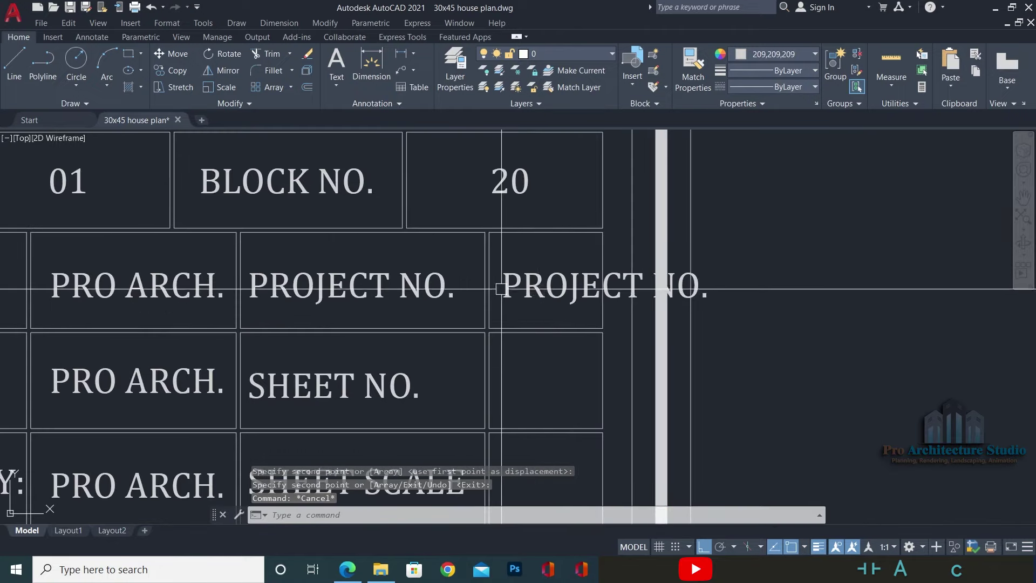
# Edit the copied PROJECT NO. text to read 21
pyautogui.doubleClick(540, 287)
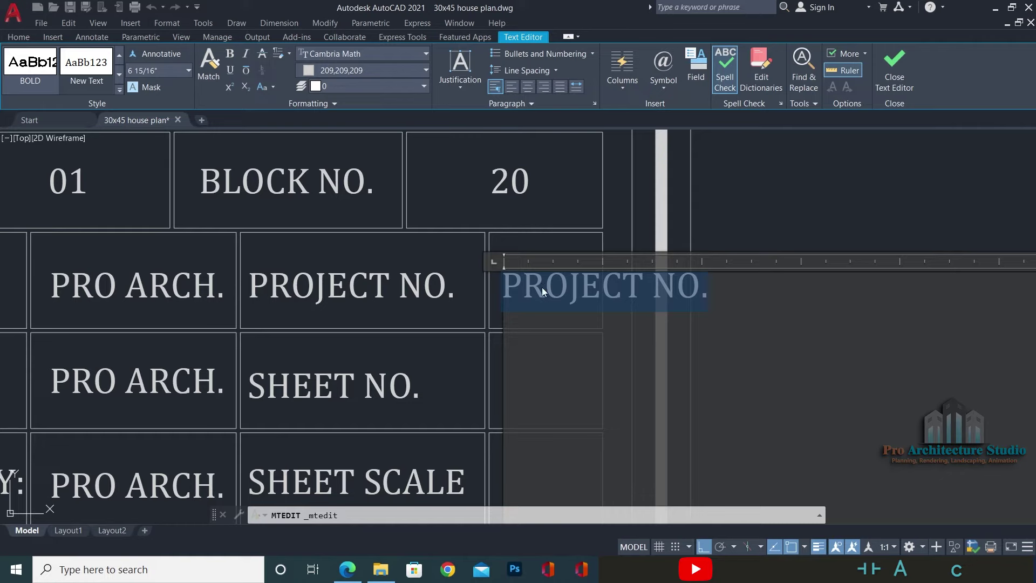
pyautogui.write('21')
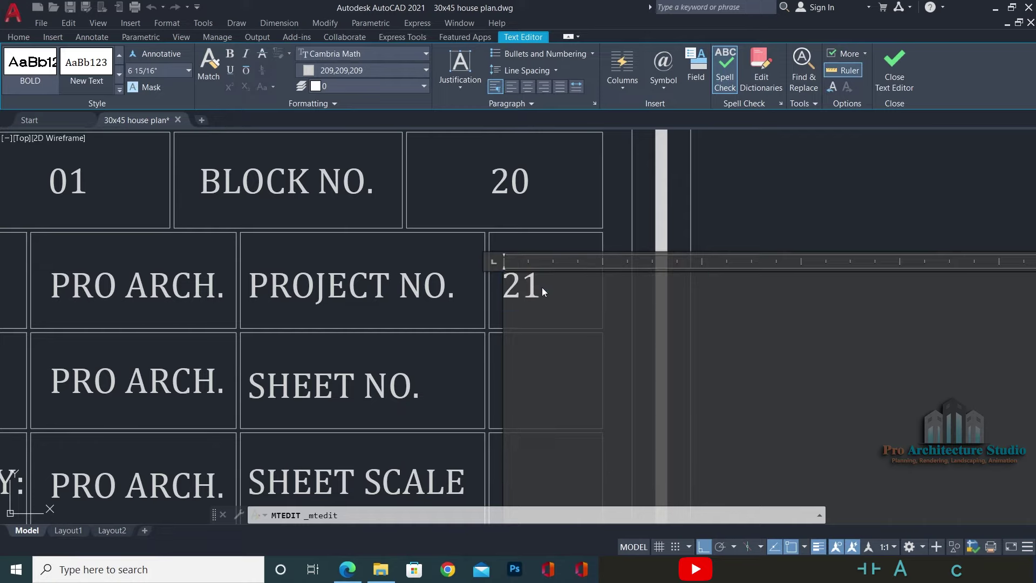
pyautogui.click(805, 211)
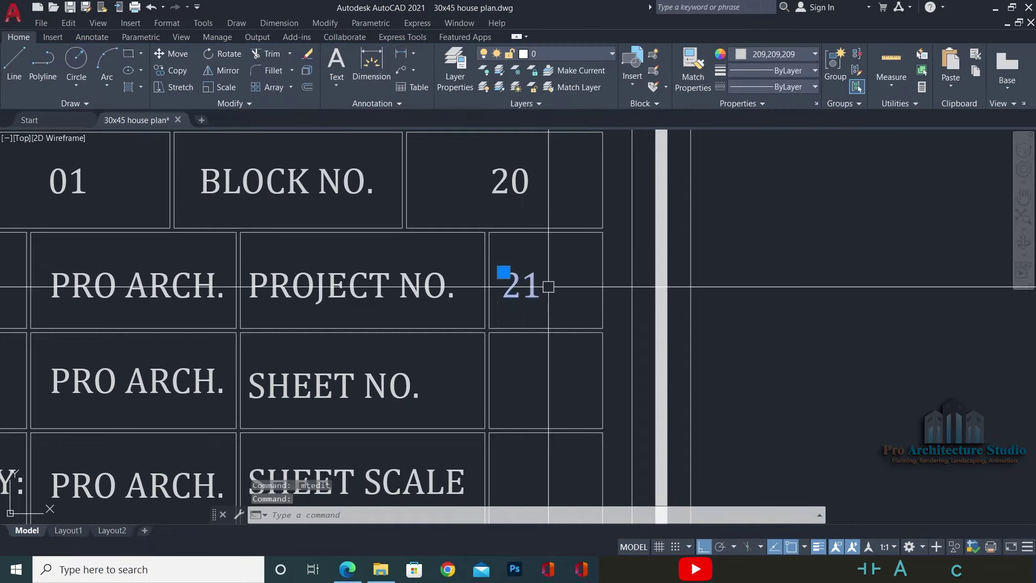
pyautogui.click(503, 272)
pyautogui.press('Escape')
pyautogui.click(334, 384)
# Clear the selection and save the drawing with Ctrl+S
pyautogui.press('Escape')
pyautogui.scroll(-2, 400, 337)
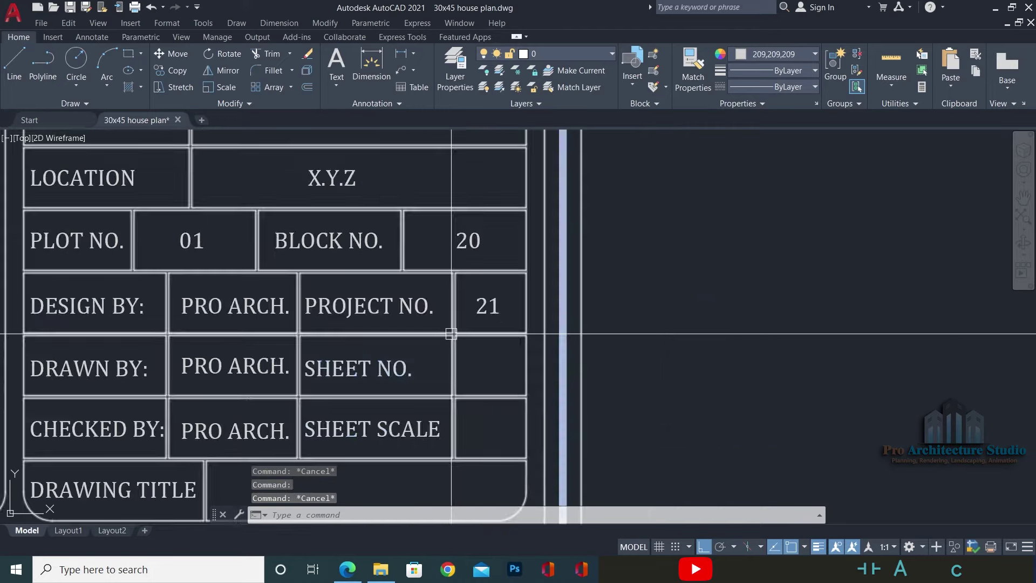
pyautogui.scroll(-4, 451, 333)
pyautogui.scroll(2, 529, 253)
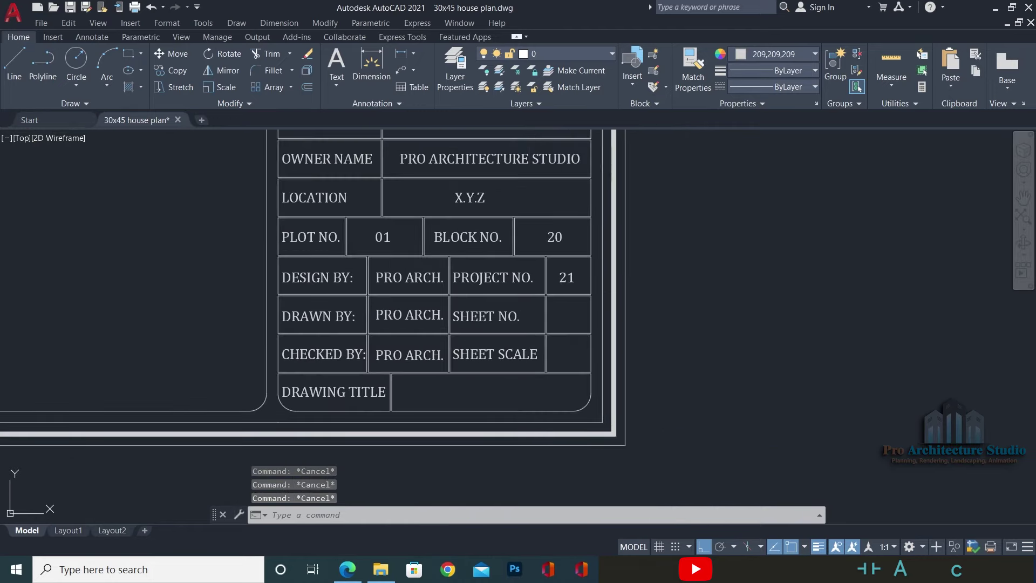
pyautogui.scroll(-2, 242, 280)
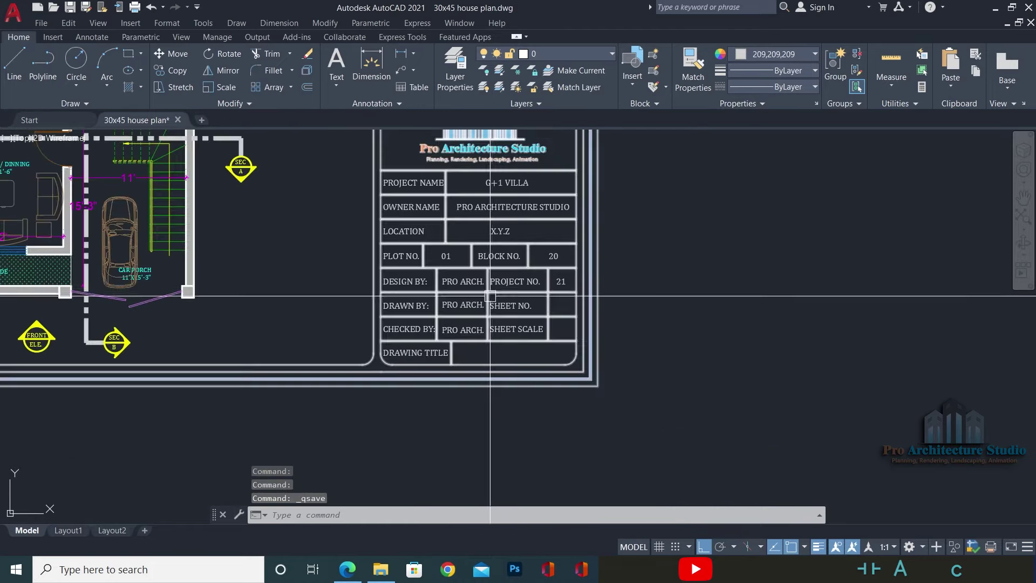
pyautogui.scroll(-2, 243, 281)
pyautogui.hotkey('ctrl', 's')
pyautogui.scroll(3, 269, 366)
pyautogui.scroll(-1, 268, 366)
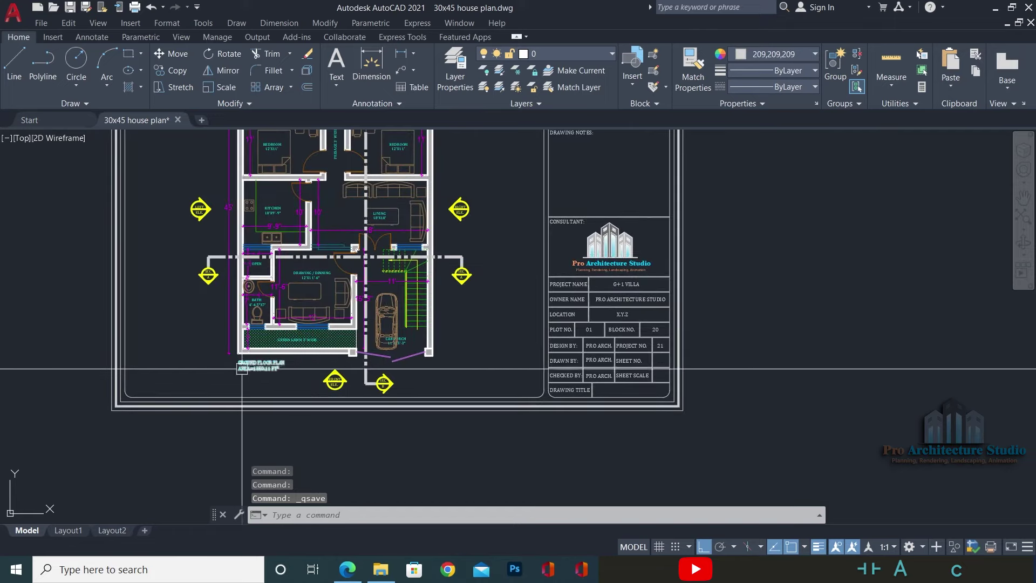
pyautogui.scroll(-3, 209, 289)
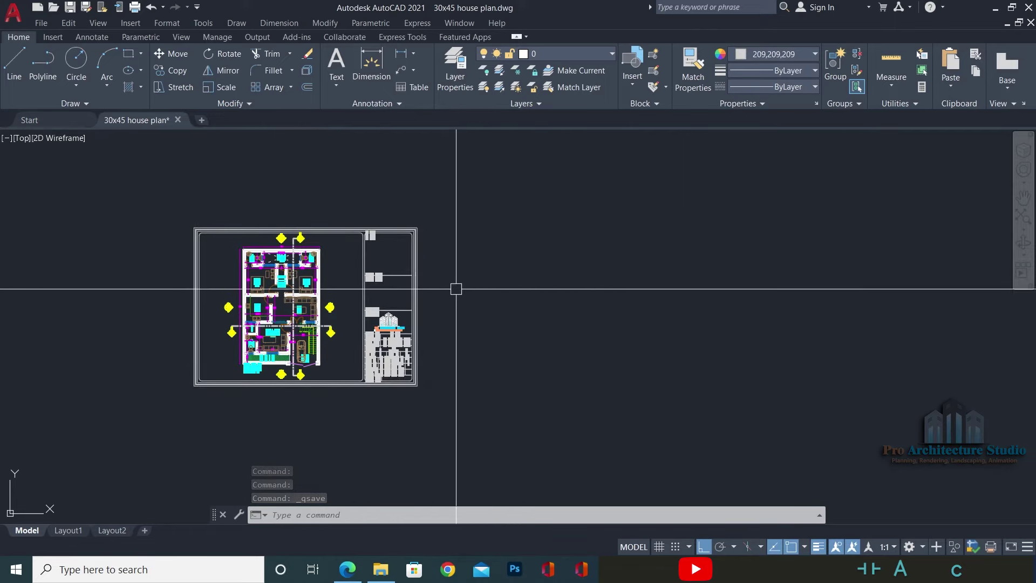
# Crossing-select the whole plan sheet and place its first copy to the right
pyautogui.click(481, 173)
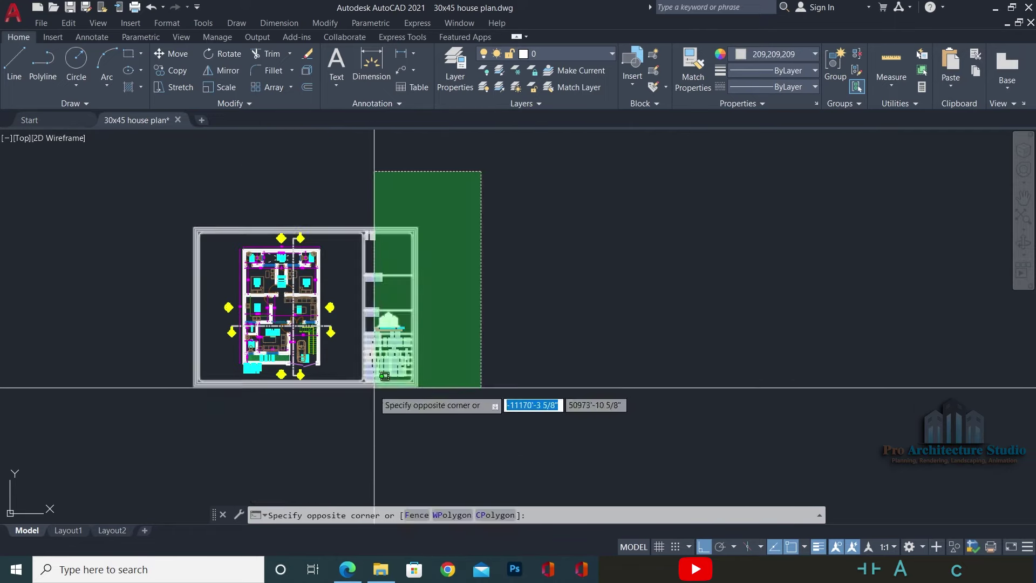
pyautogui.click(347, 407)
pyautogui.write('co')
pyautogui.press('Return')
pyautogui.press('Escape')
pyautogui.click(459, 216)
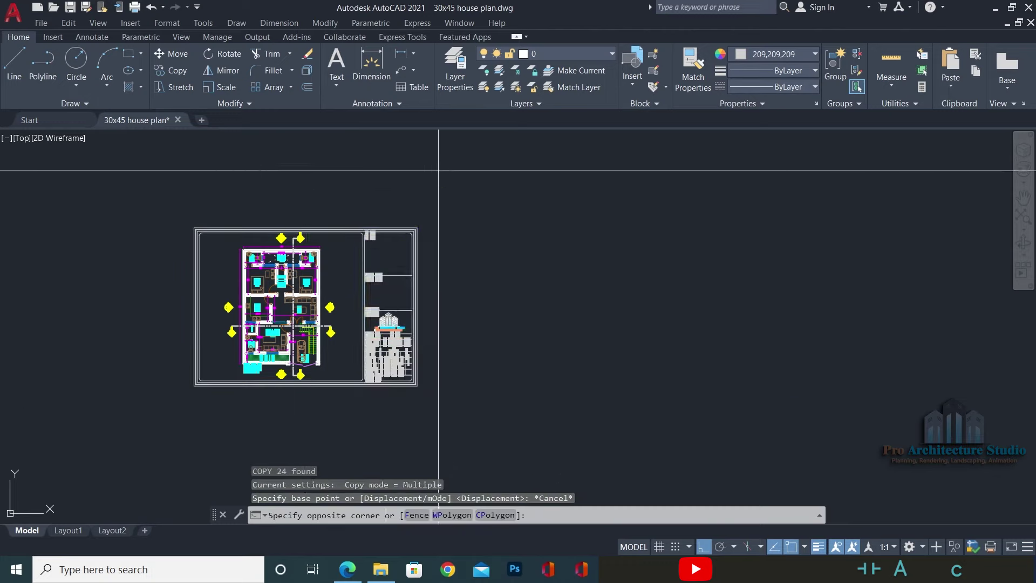
pyautogui.click(164, 407)
pyautogui.write('co')
pyautogui.press('Return')
pyautogui.click(159, 427)
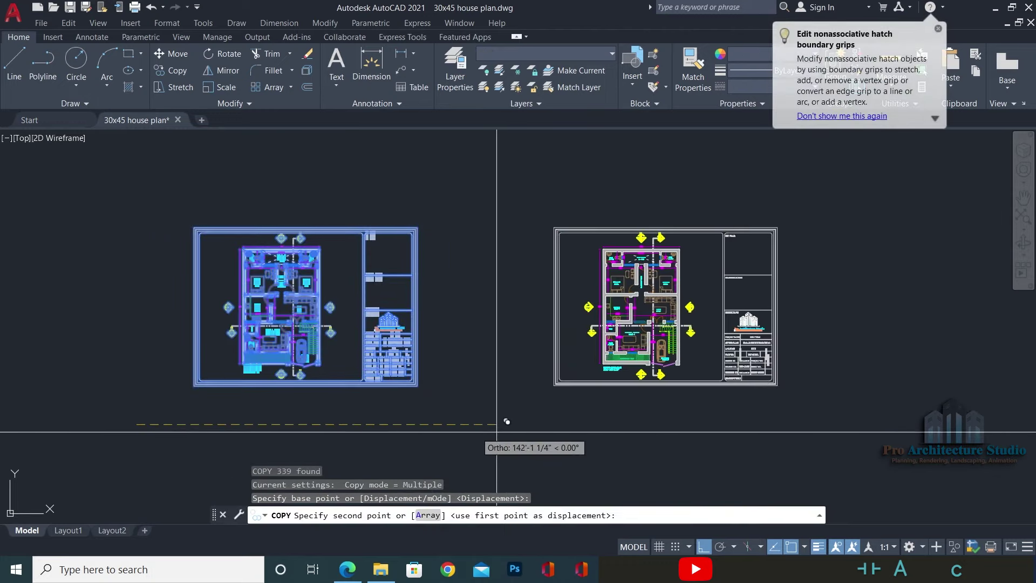
pyautogui.click(473, 427)
# Place two more sheet copies further right to complete the row
pyautogui.moveTo(843, 437); pyautogui.dragTo(461, 437, button='middle')
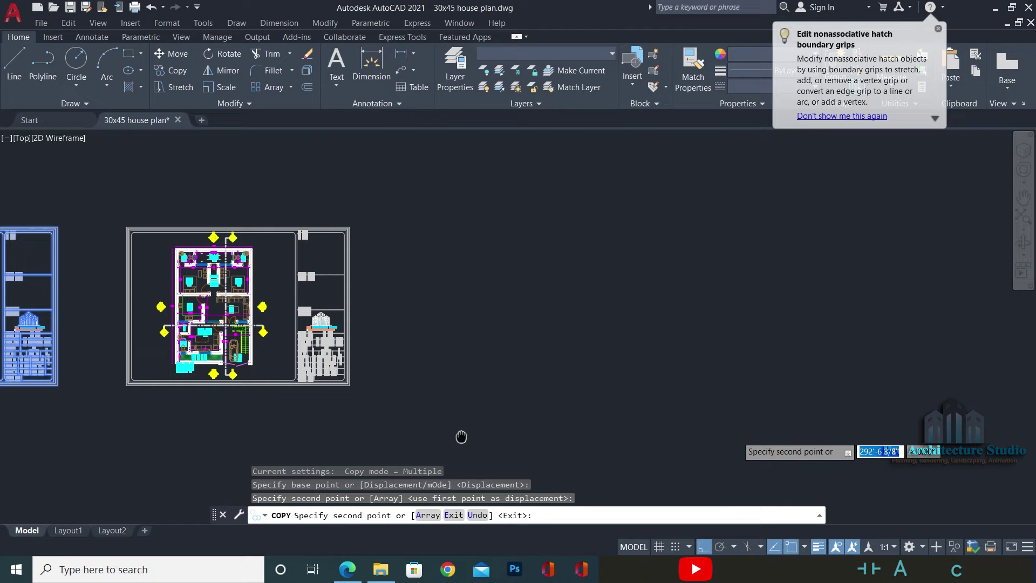
pyautogui.click(381, 428)
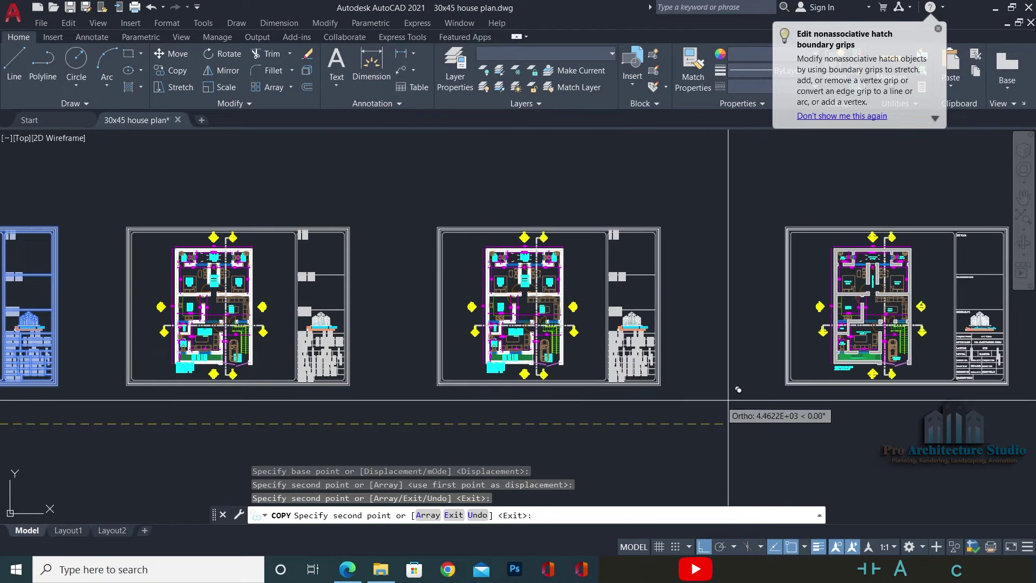
pyautogui.click(695, 400)
pyautogui.moveTo(695, 400); pyautogui.dragTo(551, 411, button='middle')
pyautogui.press('Return')
pyautogui.scroll(-2, 755, 351)
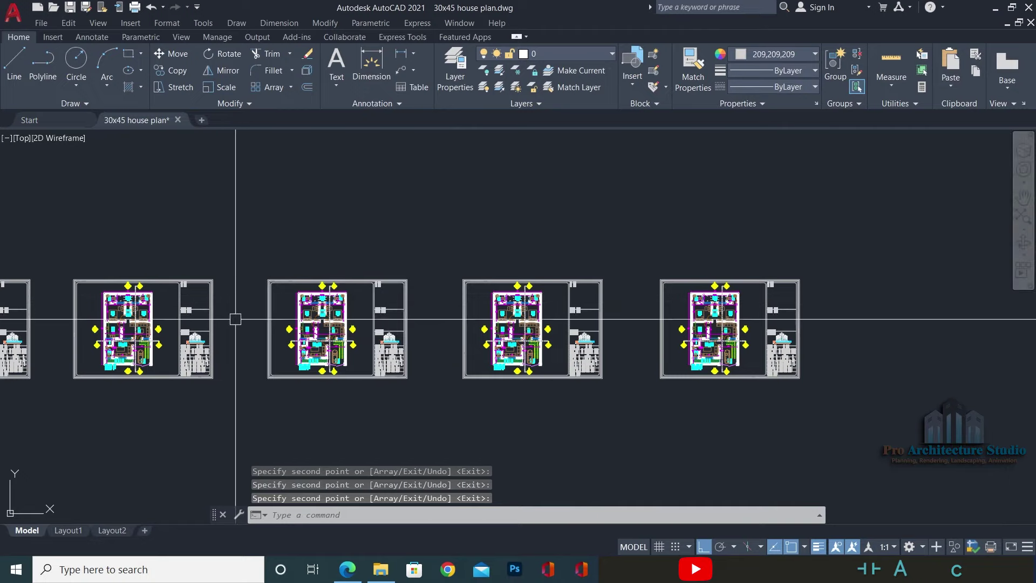
pyautogui.moveTo(602, 334); pyautogui.dragTo(650, 334, button='middle')
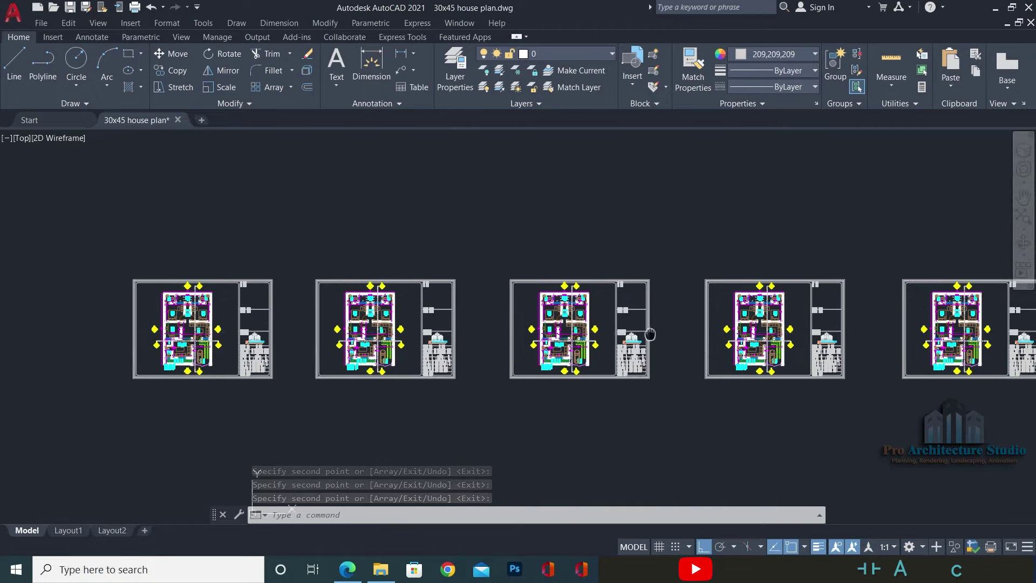
pyautogui.scroll(3, 173, 351)
pyautogui.scroll(3, 324, 356)
# Copy the 21 text into the SHEET NO. cell
pyautogui.scroll(3, 513, 367)
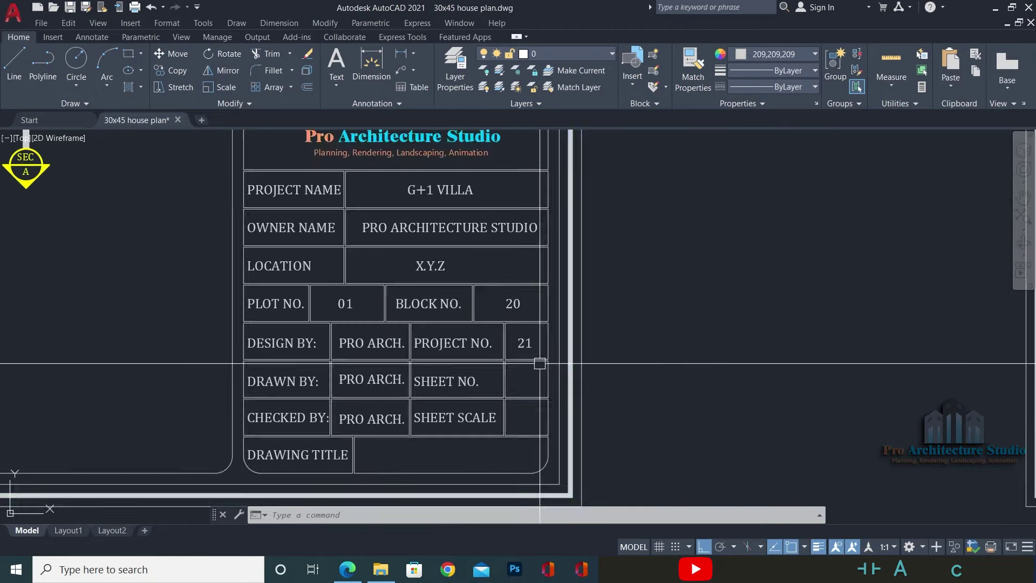
pyautogui.scroll(3, 468, 385)
pyautogui.press('Return')
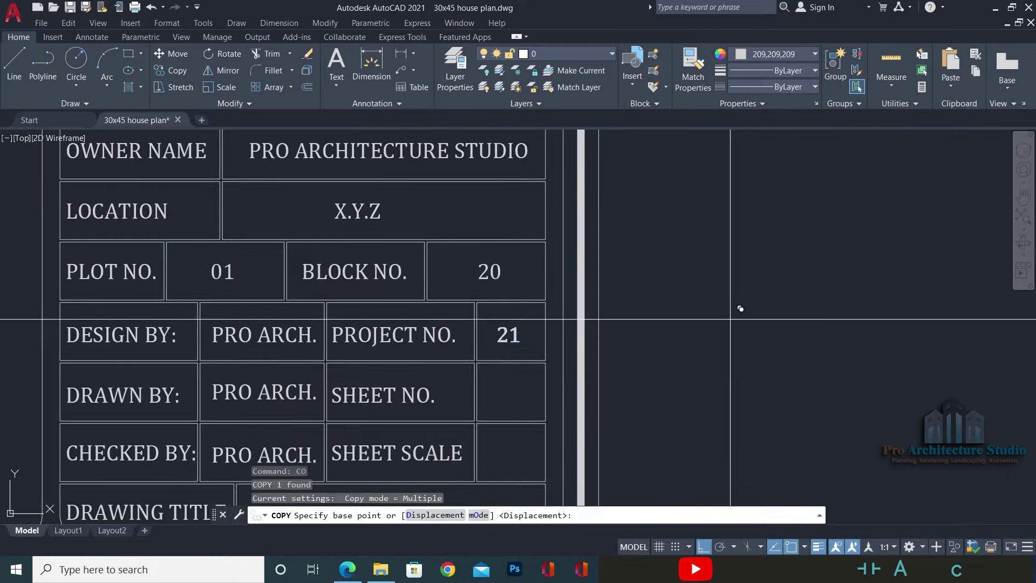
pyautogui.click(737, 306)
pyautogui.click(745, 363)
pyautogui.press('Escape')
# Change the SHEET NO. text to A1-5 and centre it in its cell
pyautogui.scroll(-2, 273, 389)
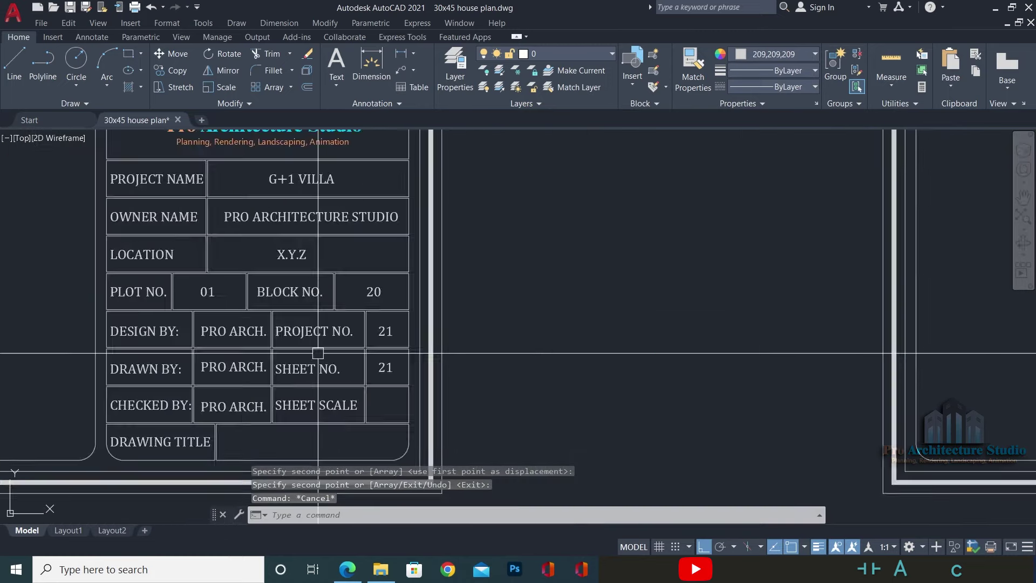
pyautogui.scroll(-4, 563, 347)
pyautogui.scroll(-2, 366, 378)
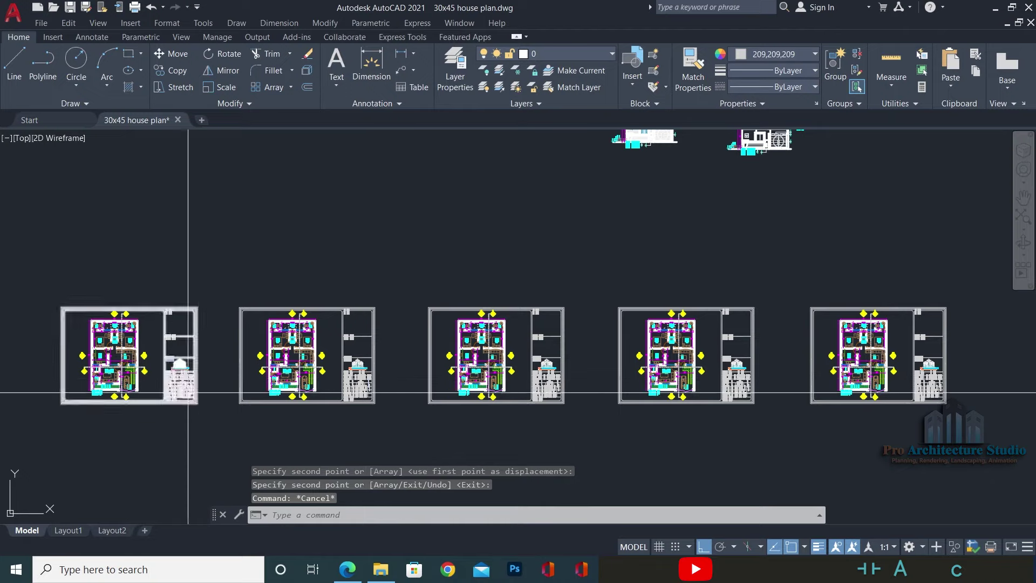
pyautogui.scroll(2, 661, 372)
pyautogui.scroll(5, 661, 372)
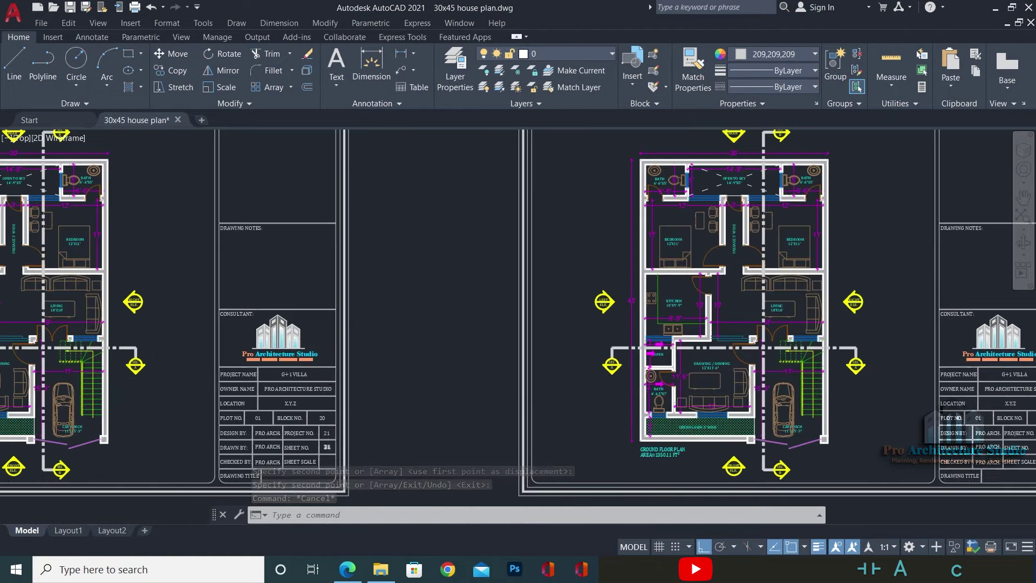
pyautogui.scroll(5, 483, 342)
pyautogui.click(462, 286)
pyautogui.doubleClick(453, 289)
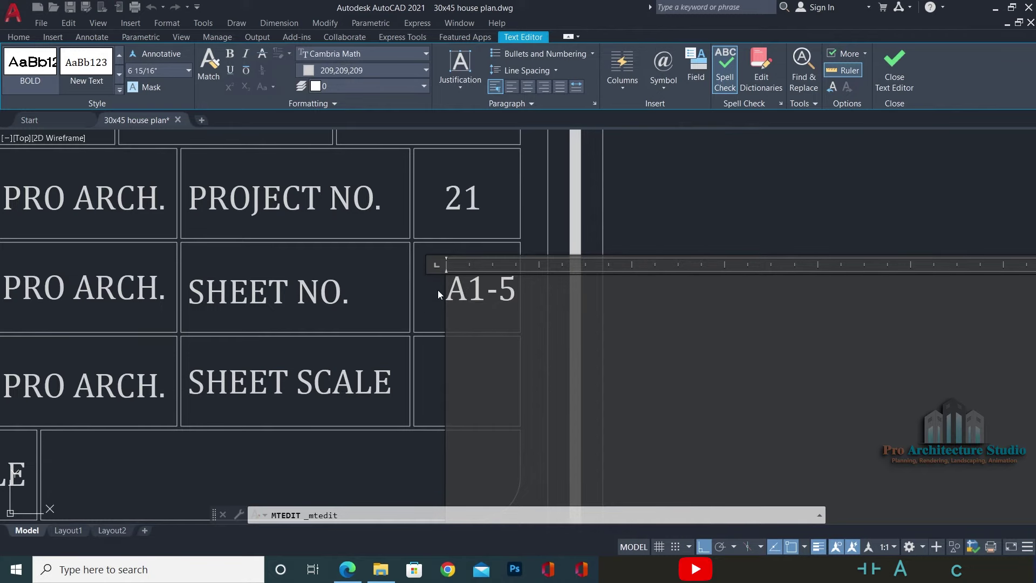
pyautogui.click(728, 201)
pyautogui.write('m')
pyautogui.press('Return')
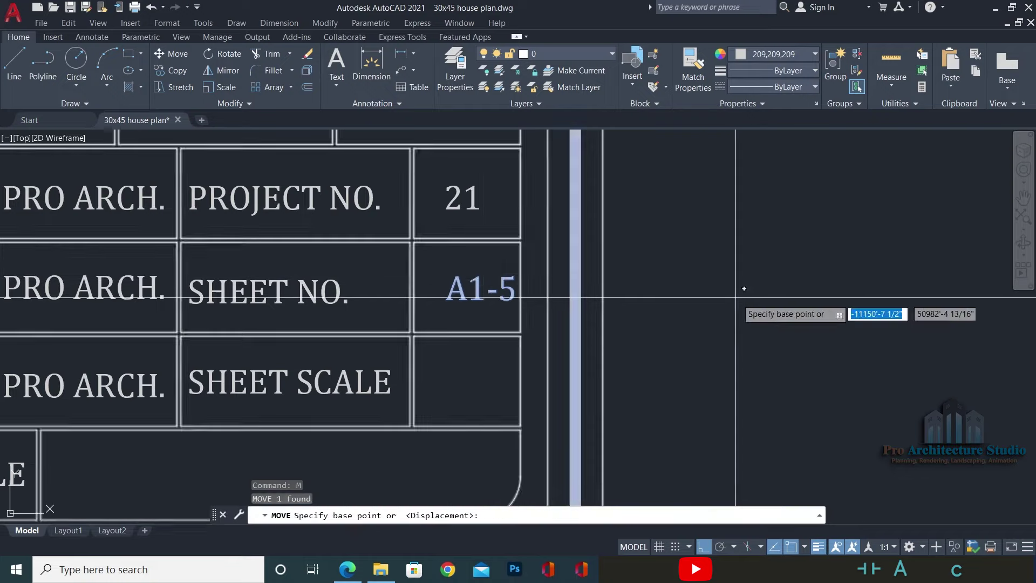
pyautogui.click(738, 298)
pyautogui.moveTo(649, 293); pyautogui.dragTo(672, 264, button='middle')
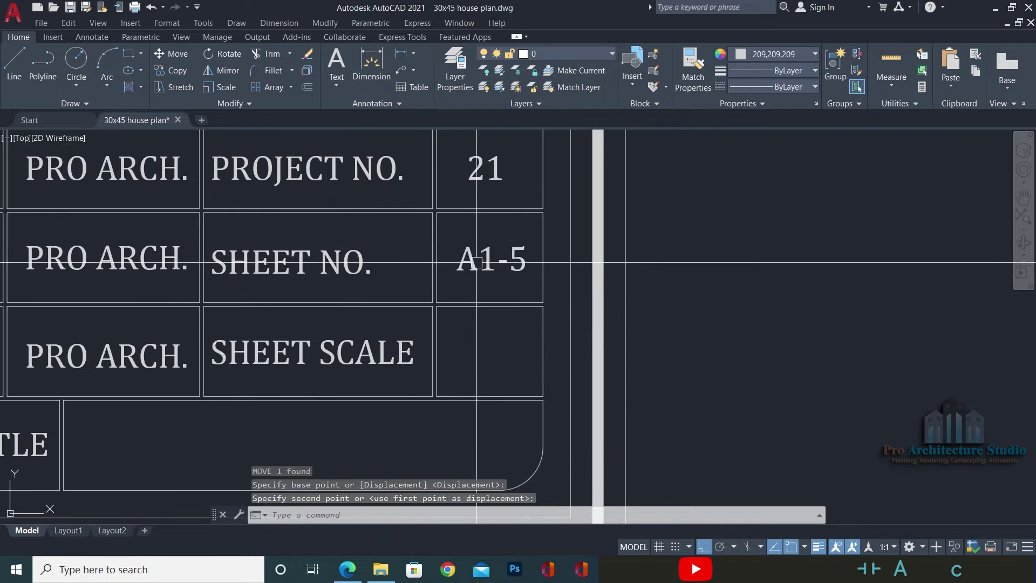
pyautogui.write('CO')
# Copy A1-5 into the SHEET SCALE cell and change it to 1:100
pyautogui.press('Return')
pyautogui.click(672, 263)
pyautogui.click(672, 356)
pyautogui.press('Escape')
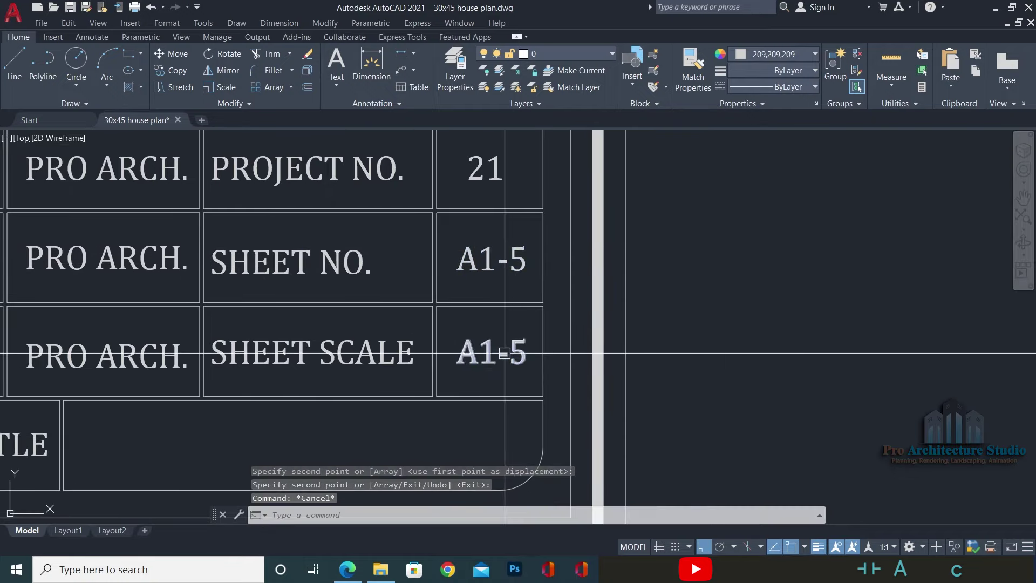
pyautogui.doubleClick(506, 354)
pyautogui.write('1:100')
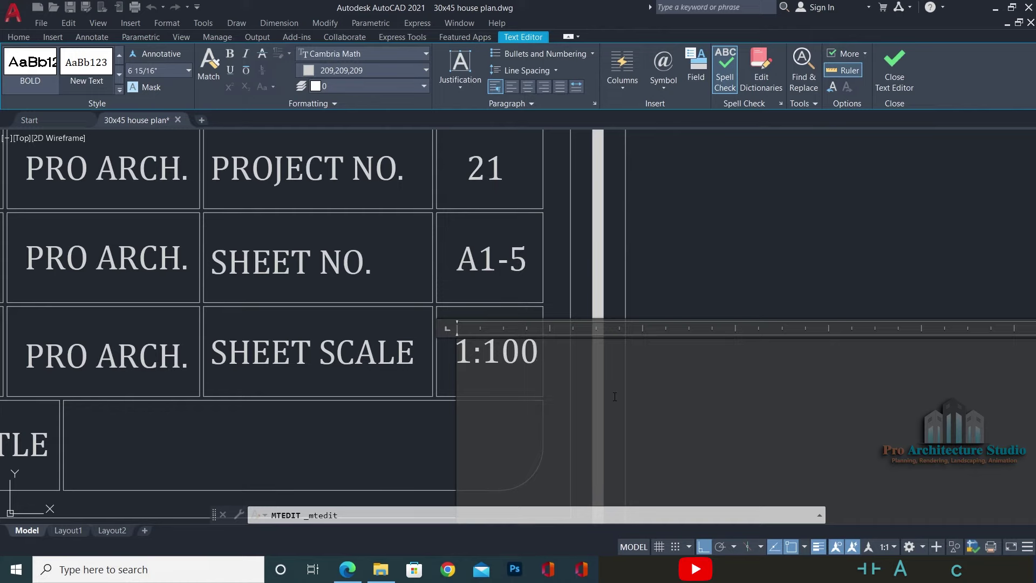
pyautogui.click(647, 350)
pyautogui.click(488, 352)
pyautogui.write('m')
pyautogui.press('Return')
pyautogui.click(777, 328)
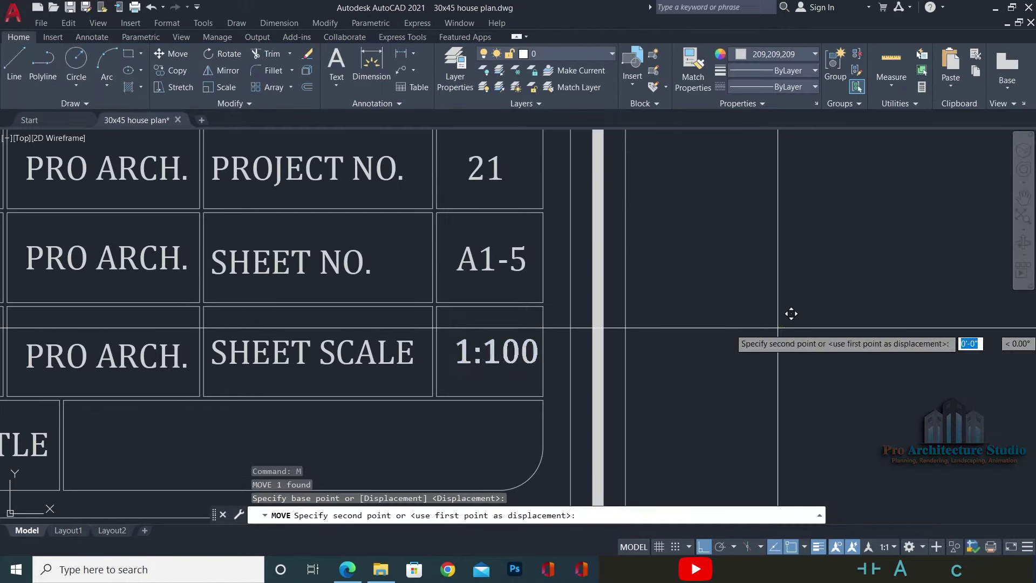
pyautogui.press('Escape')
pyautogui.scroll(-4, 568, 299)
# Copy the DRAWING TITLE label text into the adjacent value cell
pyautogui.scroll(2, 267, 372)
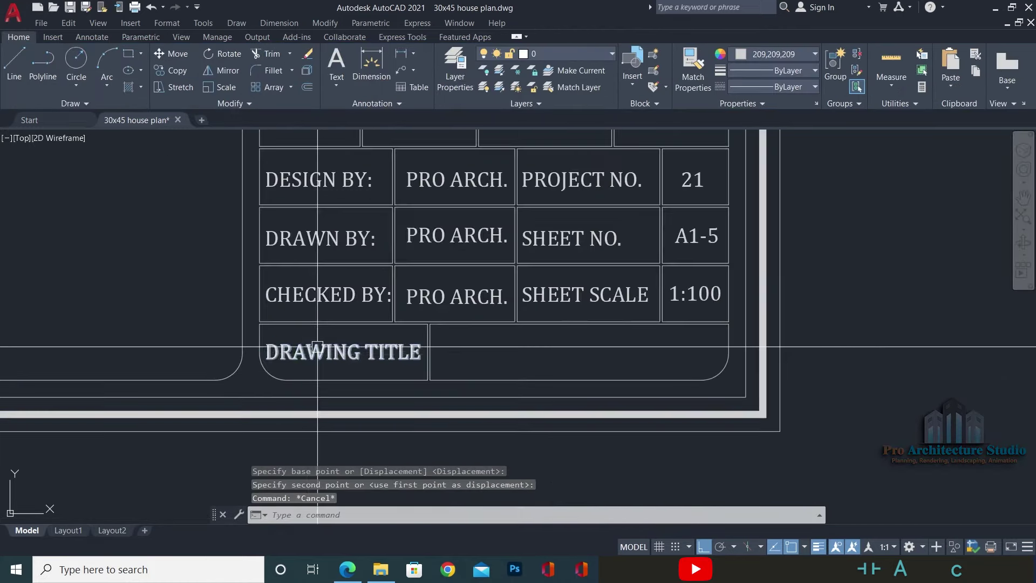
pyautogui.write('co')
pyautogui.press('Return')
pyautogui.moveTo(318, 349); pyautogui.dragTo(312, 257, button='middle')
pyautogui.click(276, 409)
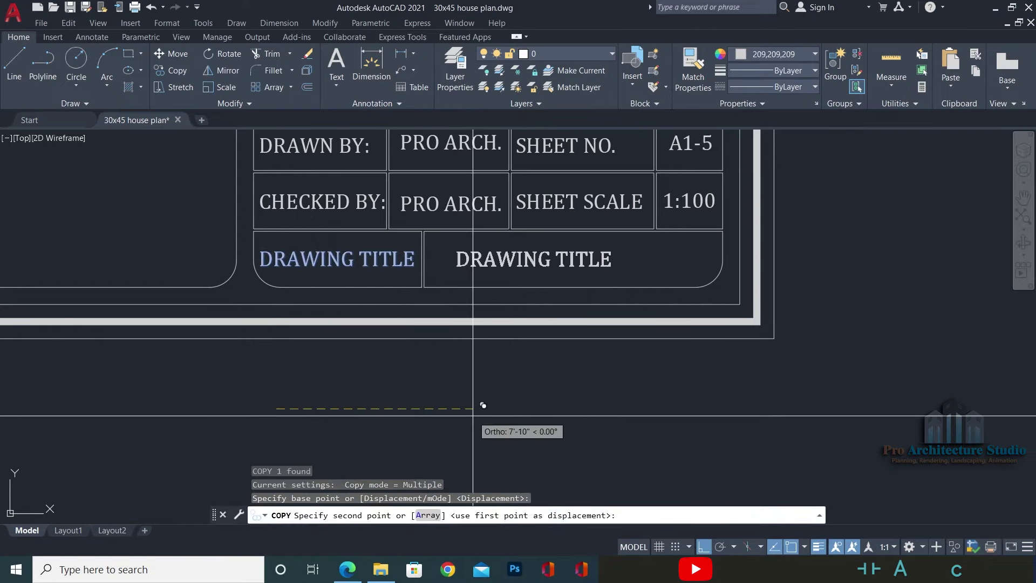
pyautogui.click(481, 415)
pyautogui.press('Escape')
# Change the copied title text to GROUND FLOOR PLAN
pyautogui.scroll(-5, 615, 383)
pyautogui.scroll(2, 613, 227)
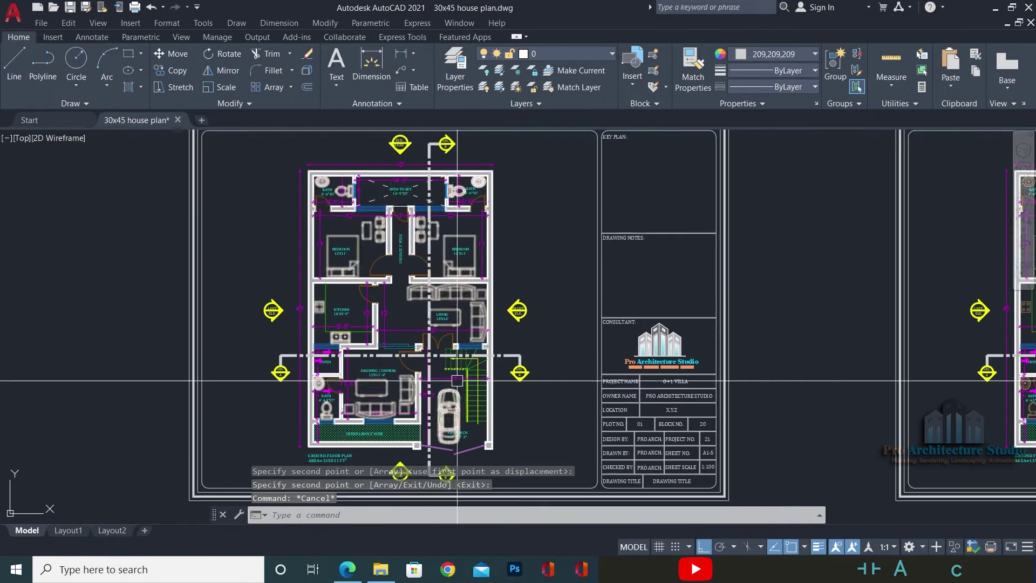
pyautogui.scroll(-2, 593, 258)
pyautogui.moveTo(299, 355); pyautogui.dragTo(336, 331, button='middle')
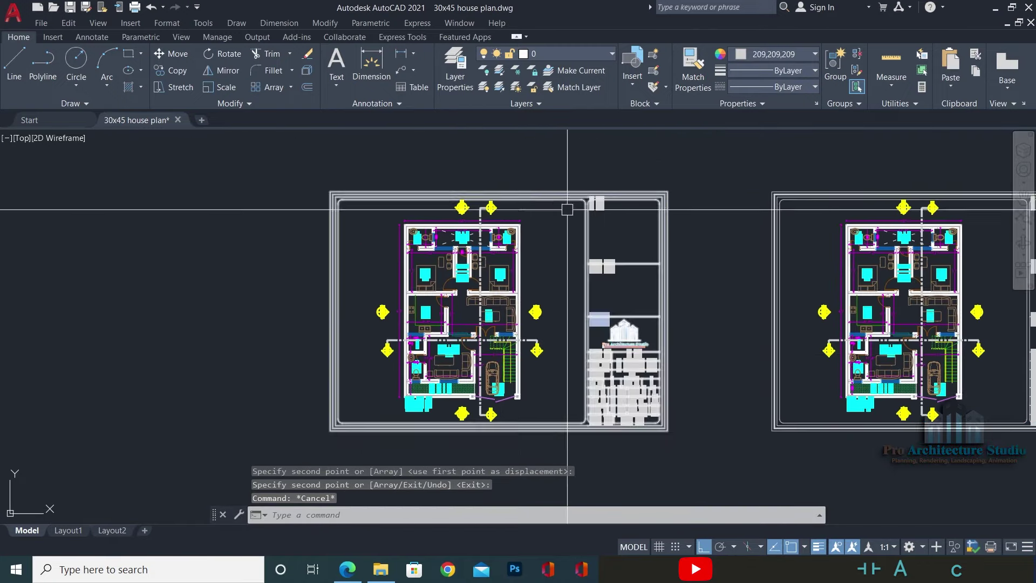
pyautogui.scroll(6, 330, 489)
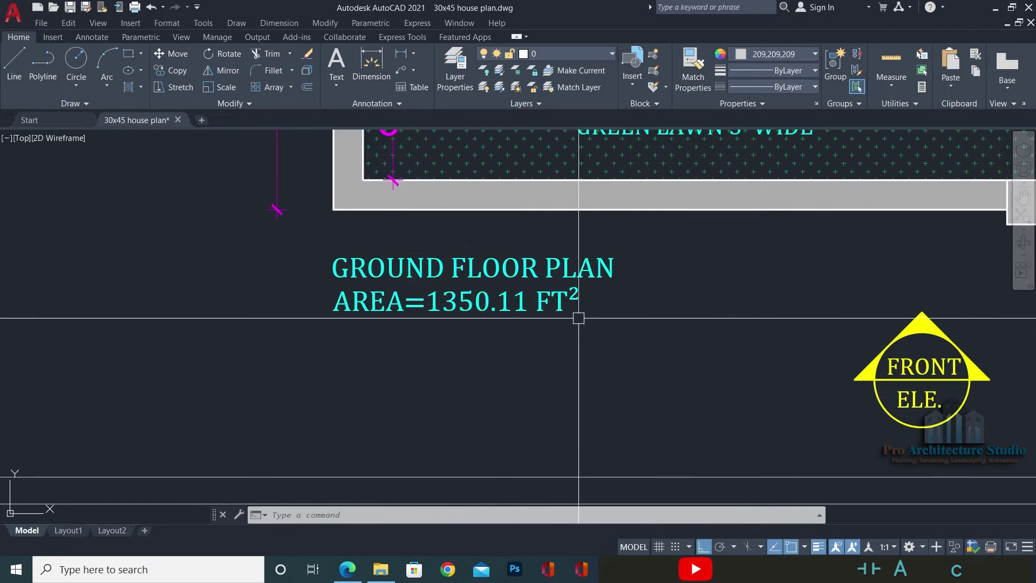
pyautogui.scroll(-6, 399, 305)
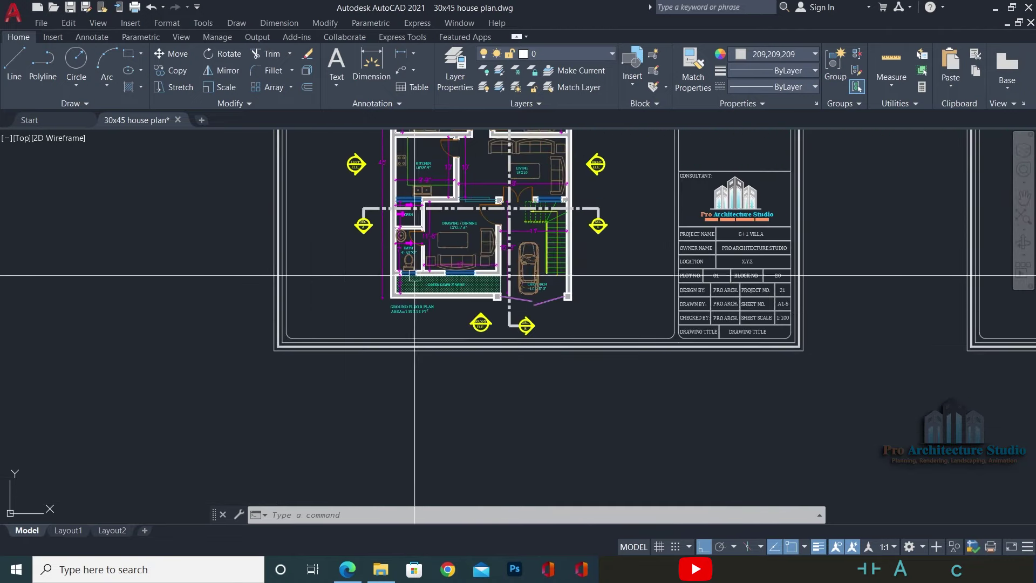
pyautogui.moveTo(483, 156); pyautogui.dragTo(465, 224, button='middle')
pyautogui.scroll(8, 768, 404)
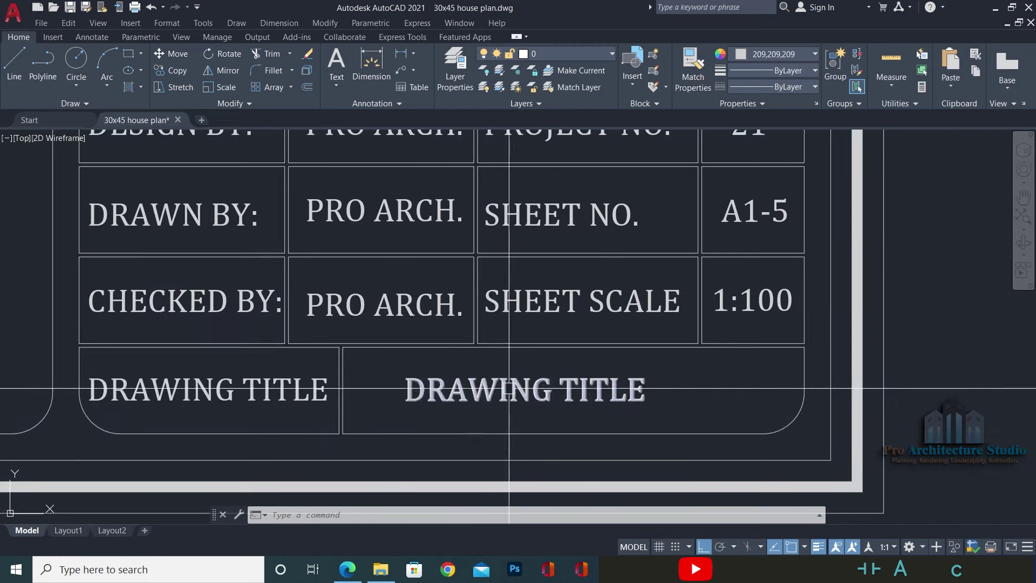
pyautogui.doubleClick(509, 388)
pyautogui.write('GROUN')
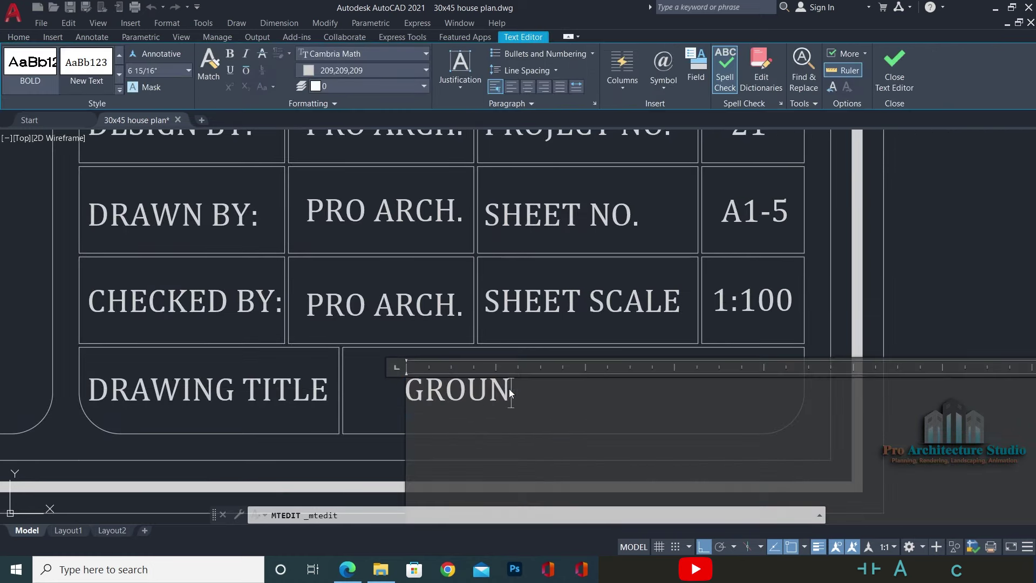
pyautogui.write('D FLOOR PLAN')
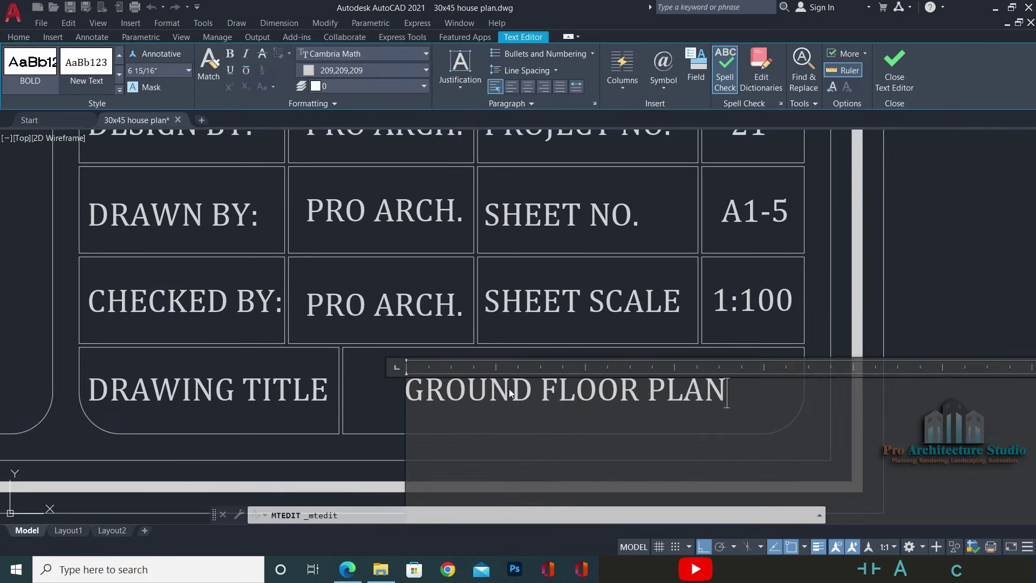
pyautogui.click(972, 225)
# Cancel any running command and bring up the Plot dialog
pyautogui.scroll(-8, 885, 499)
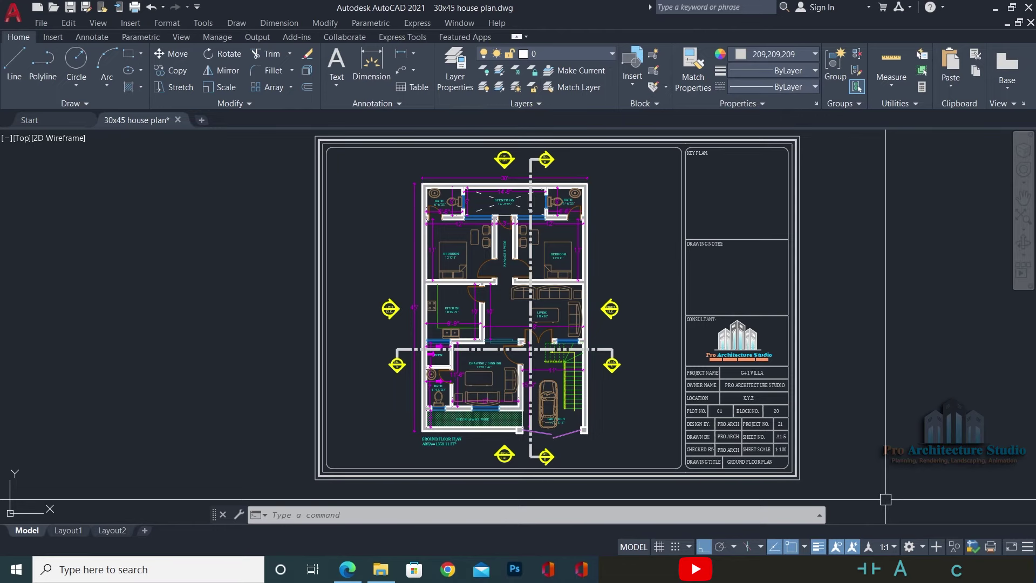
pyautogui.press('Escape')
pyautogui.press('Escape')
pyautogui.moveTo(625, 329)
pyautogui.mouseDown(button='middle')
pyautogui.moveTo(624, 342)
pyautogui.moveTo(610, 338)
pyautogui.mouseUp(button='middle')
pyautogui.press('Escape')
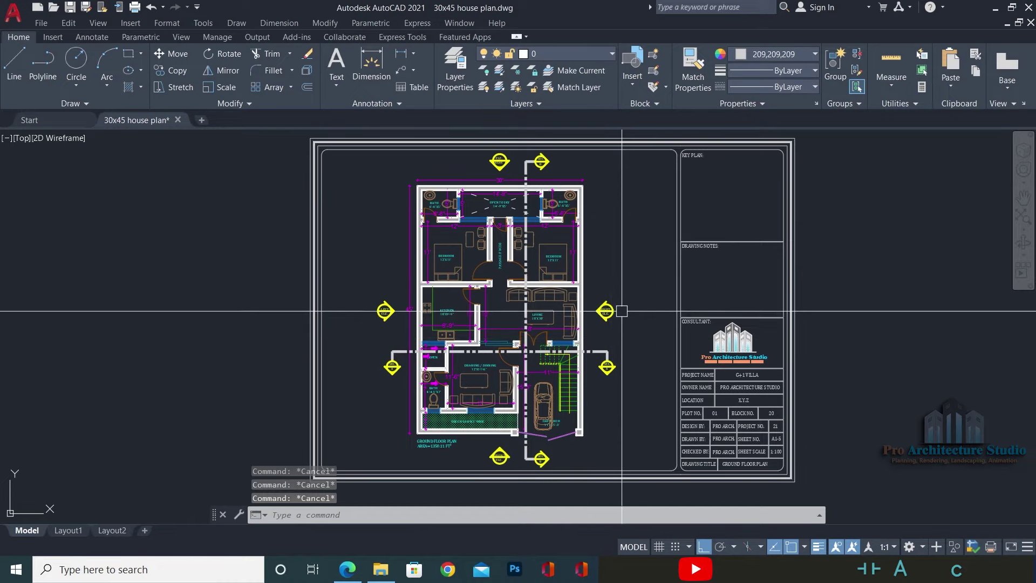
pyautogui.hotkey('ctrl', 'p')
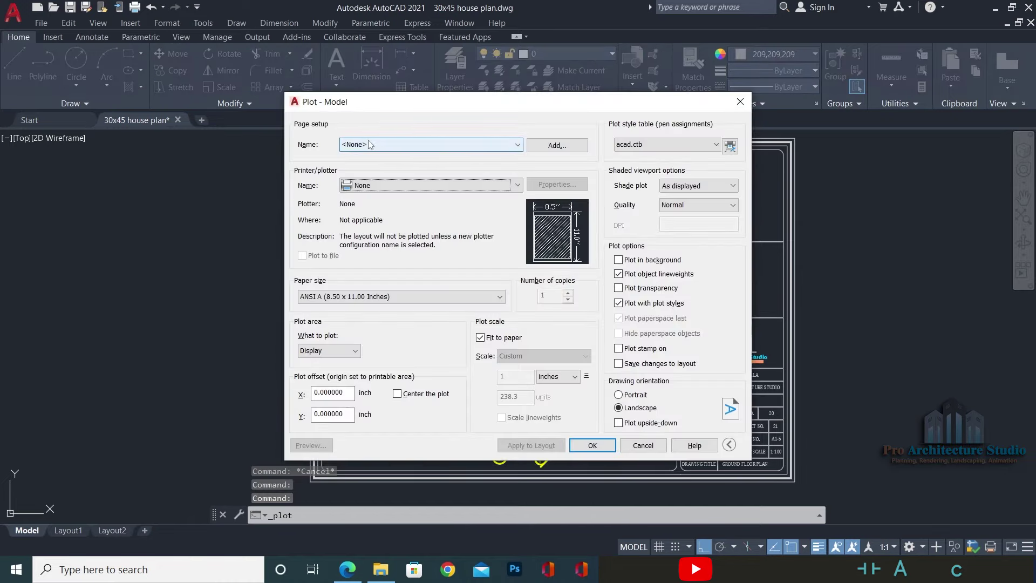
# Set the plotter to DWG To PDF.pc3 with ISO A3 (420 x 297 mm) paper
pyautogui.click(370, 144)
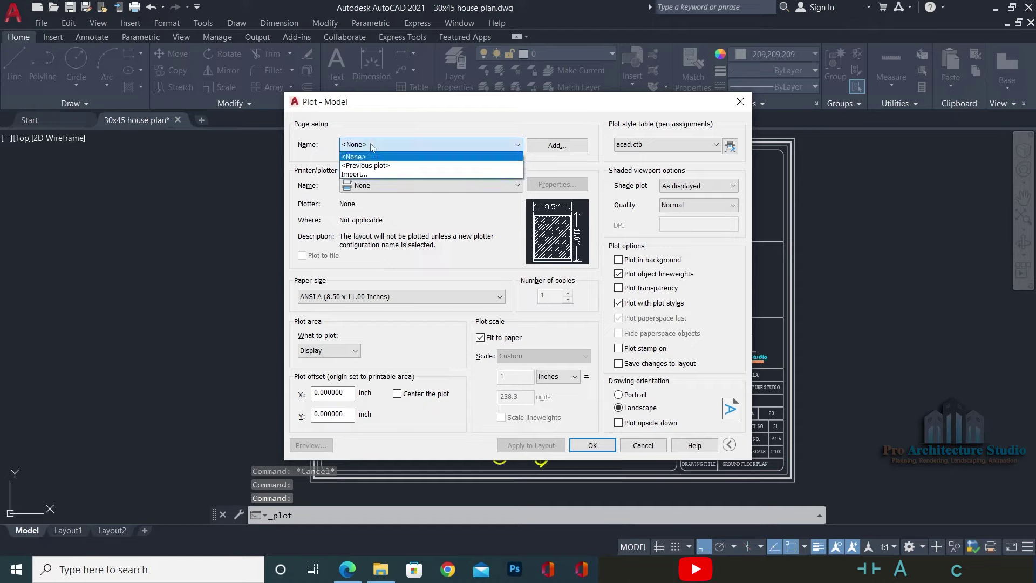
pyautogui.click(370, 191)
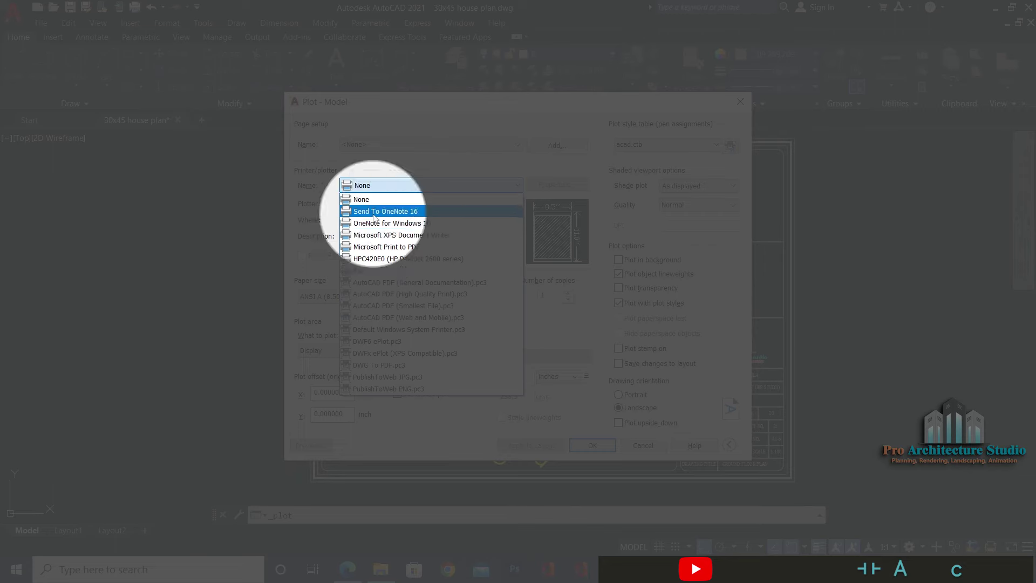
pyautogui.click(382, 366)
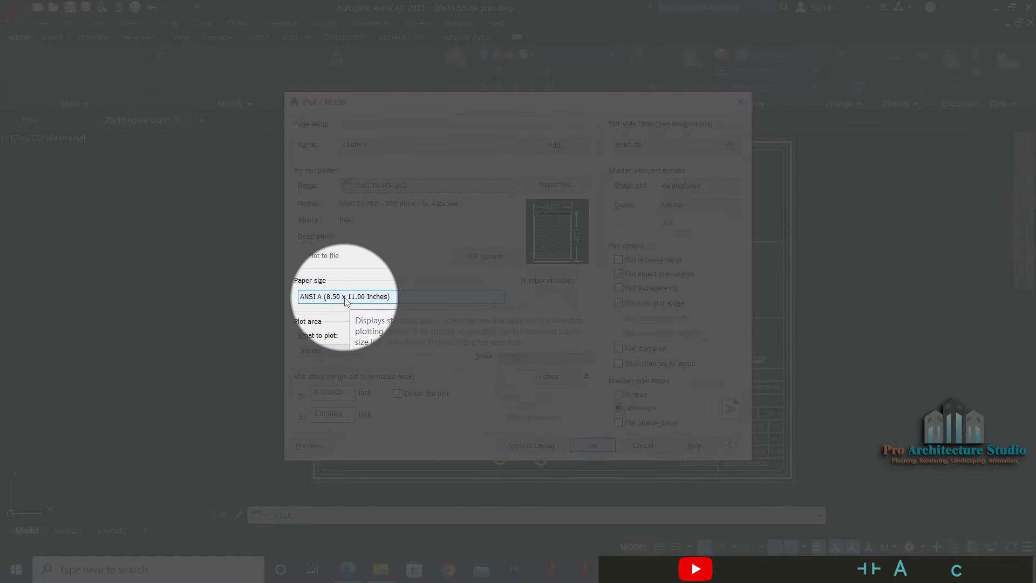
pyautogui.click(346, 298)
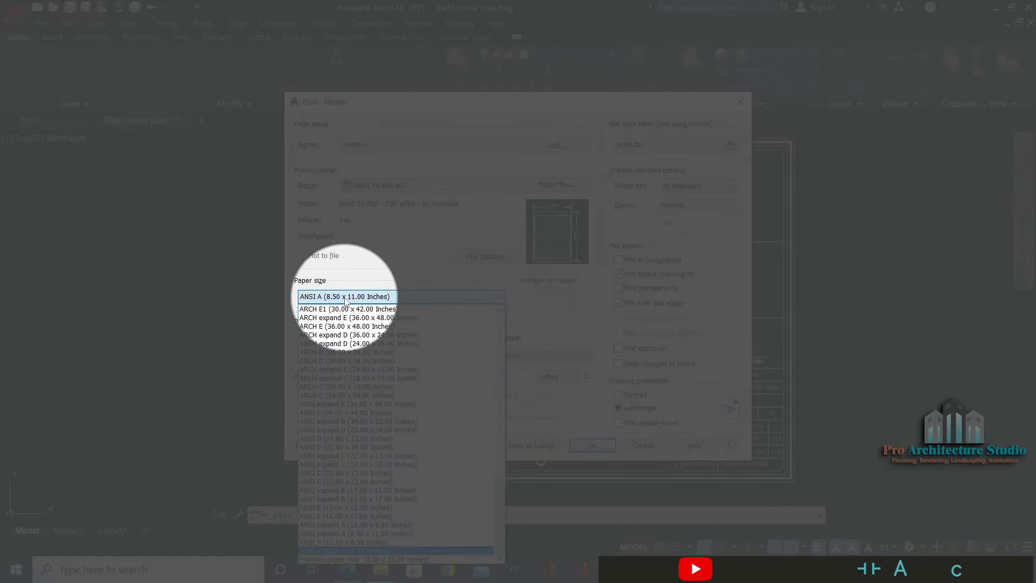
pyautogui.scroll(3, 334, 426)
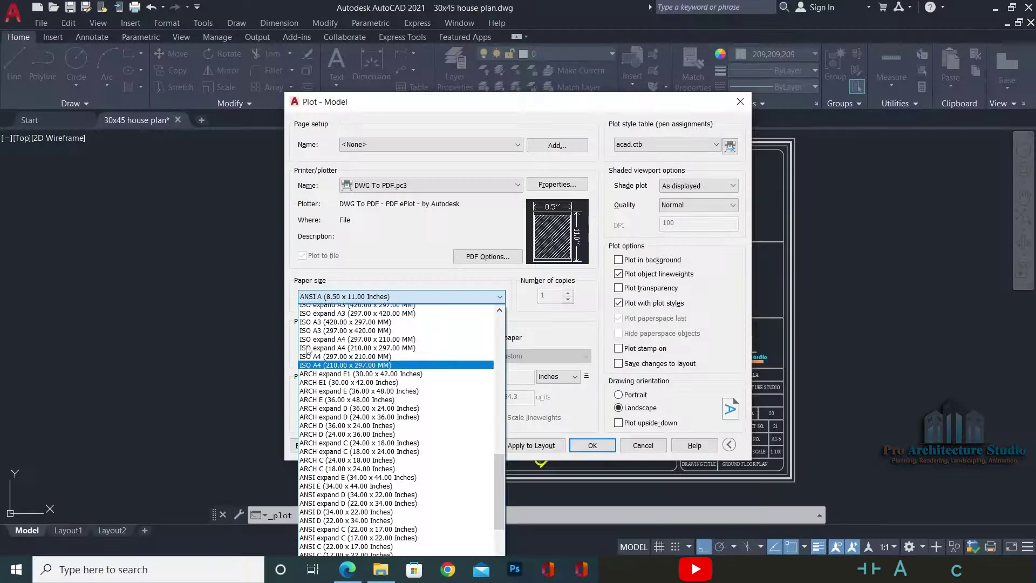
pyautogui.scroll(1, 317, 350)
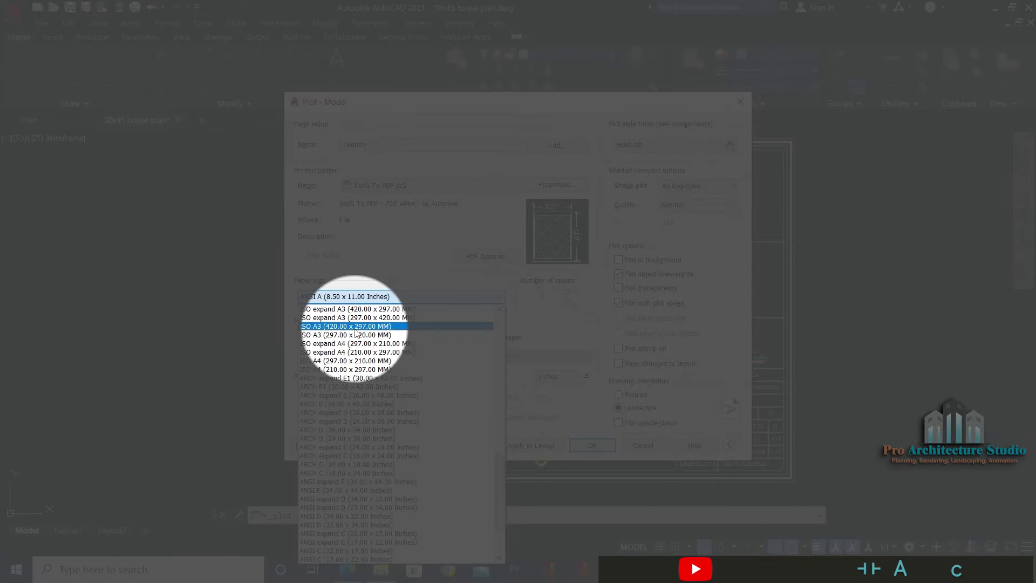
pyautogui.click(321, 327)
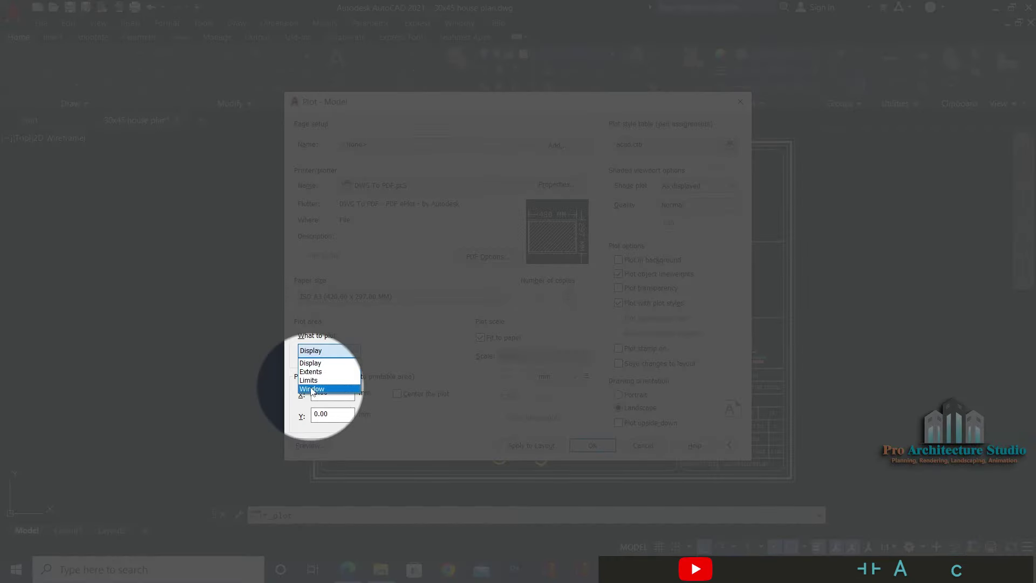
# Set the plot area to a window picked around the sheet border's corners
pyautogui.click(311, 389)
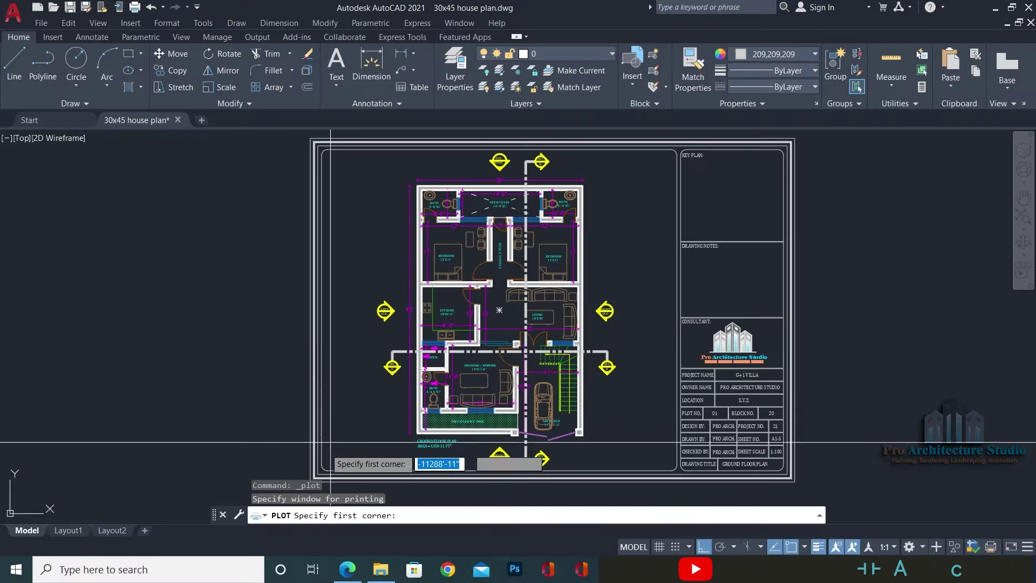
pyautogui.scroll(3, 334, 351)
pyautogui.click(333, 362)
pyautogui.scroll(-5, 334, 362)
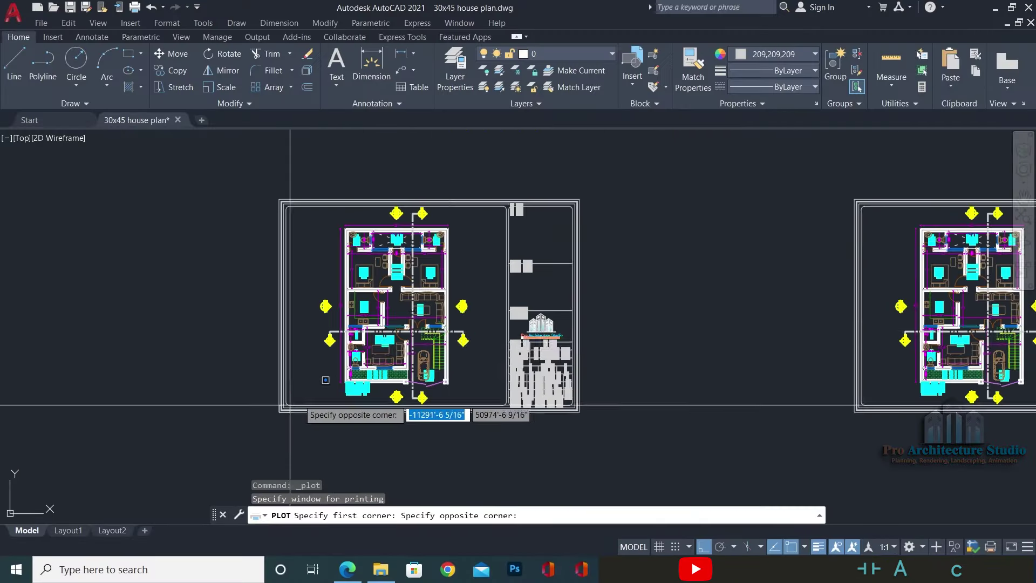
pyautogui.scroll(4, 561, 235)
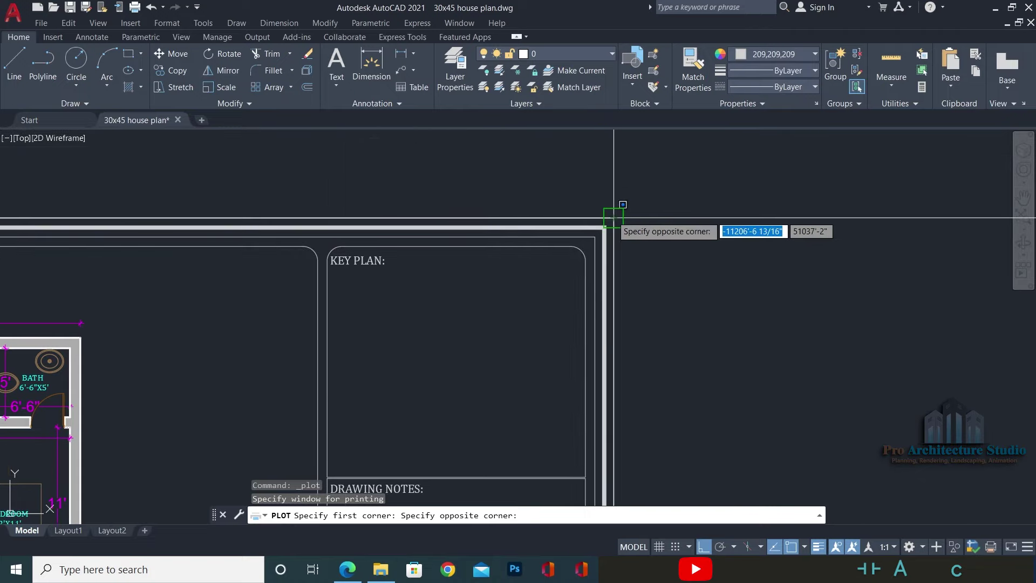
pyautogui.click(613, 215)
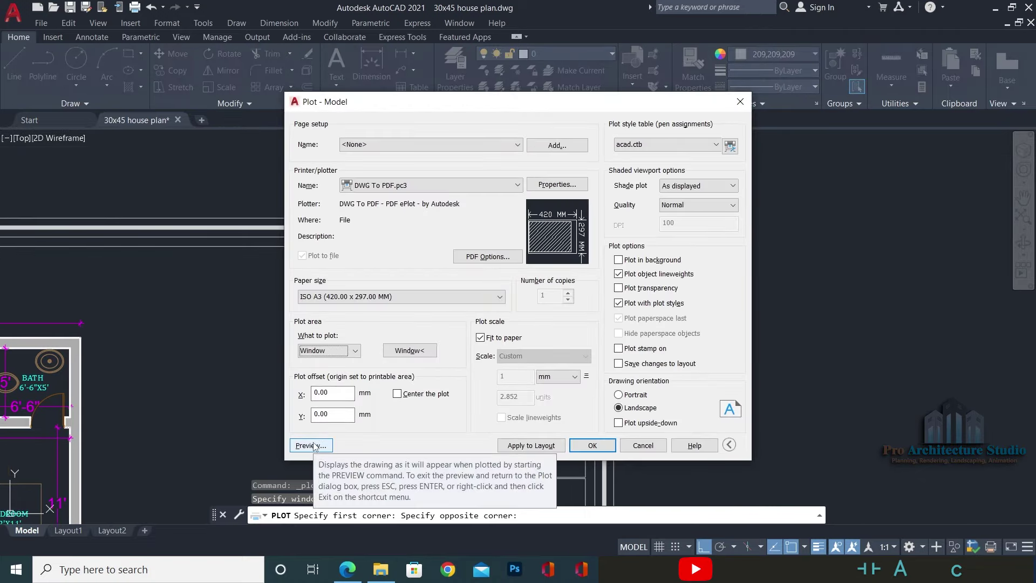
pyautogui.click(314, 446)
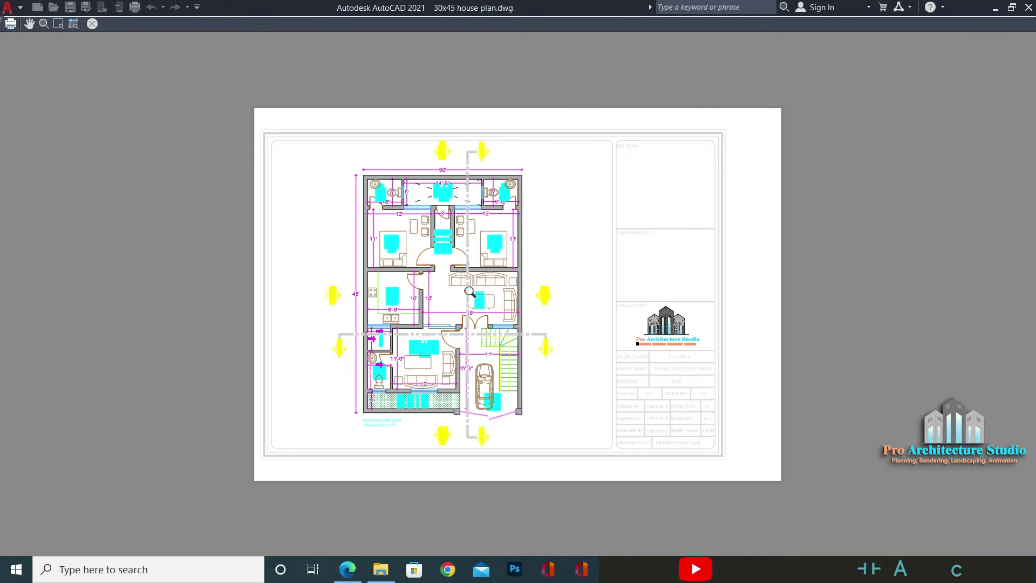
pyautogui.press('Escape')
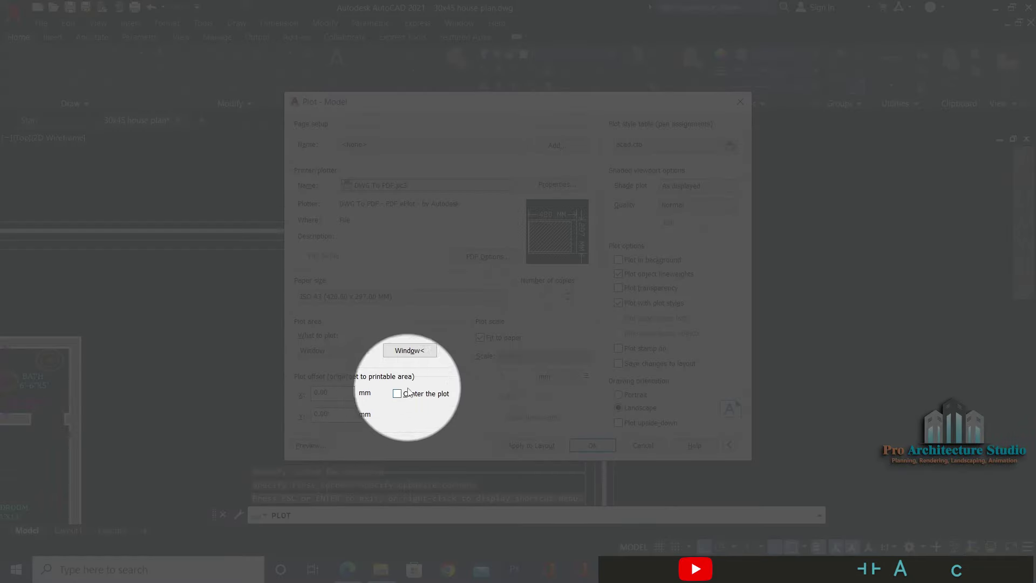
# Center the plot, assign monochrome.ctb to all layouts, and preview the result
pyautogui.click(397, 393)
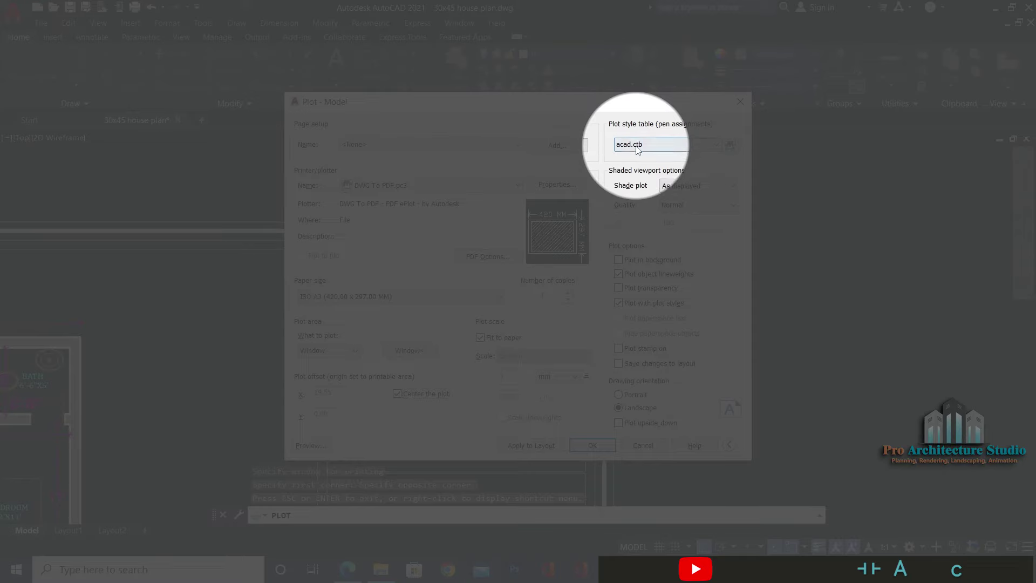
pyautogui.click(640, 144)
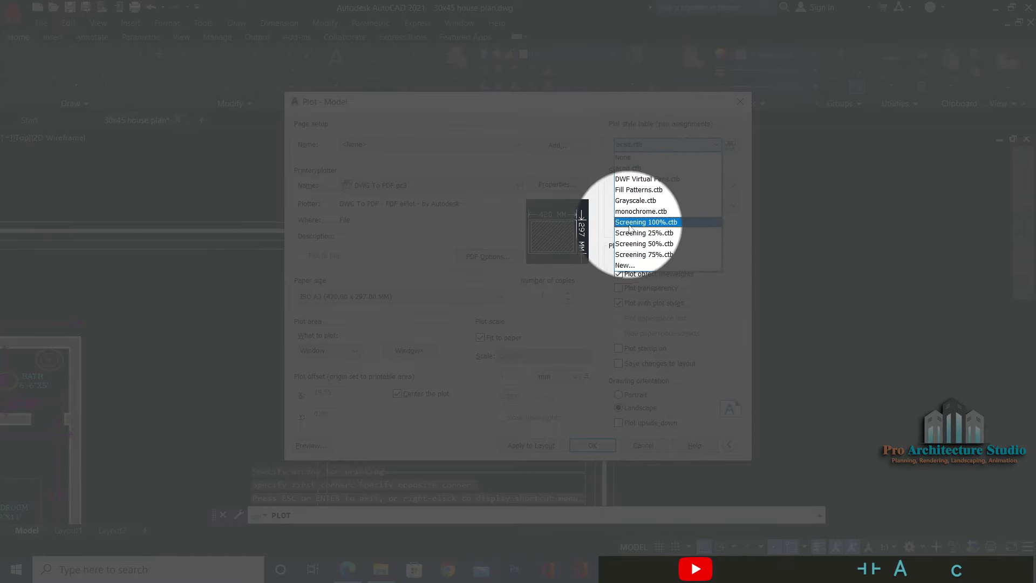
pyautogui.click(636, 211)
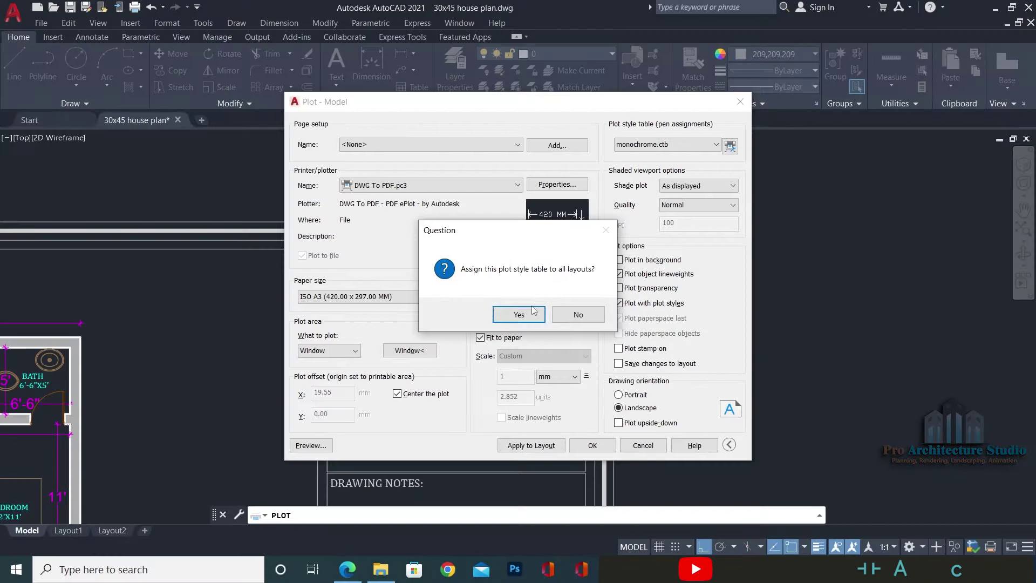
pyautogui.click(519, 315)
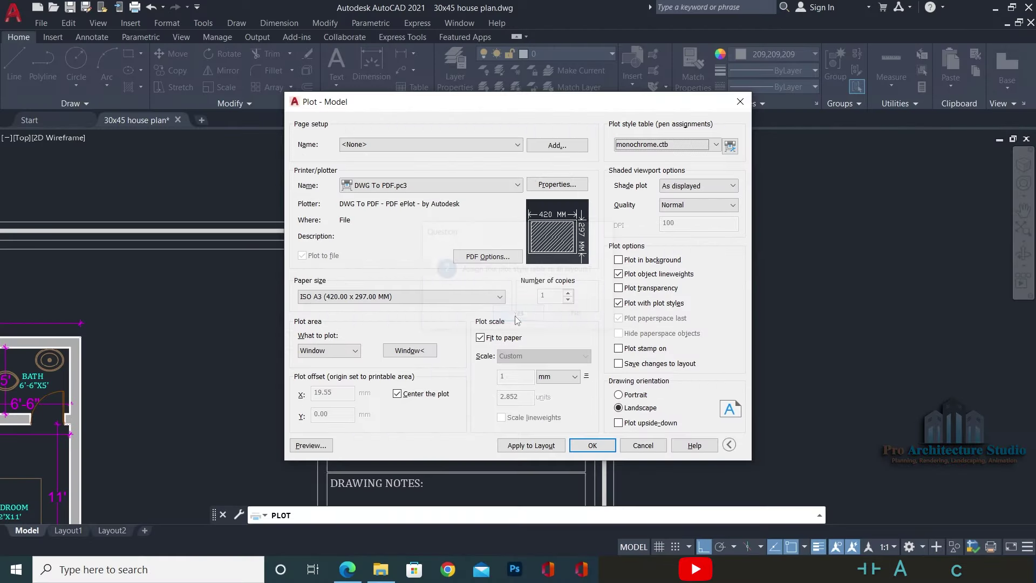
pyautogui.click(315, 448)
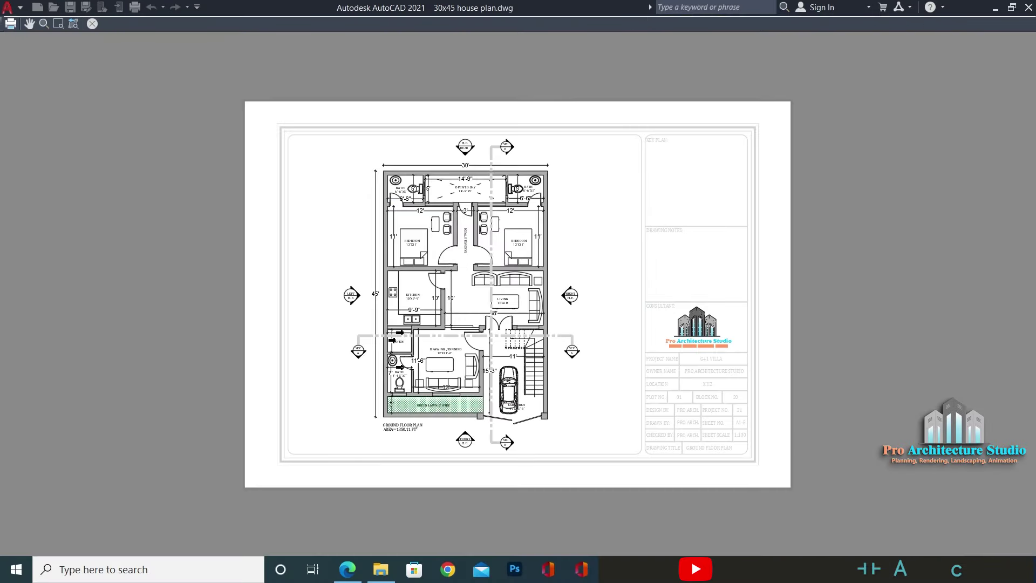
# Zoom around the monochrome preview to inspect the sheet, then close it
pyautogui.scroll(2, 497, 208)
pyautogui.scroll(-2, 495, 206)
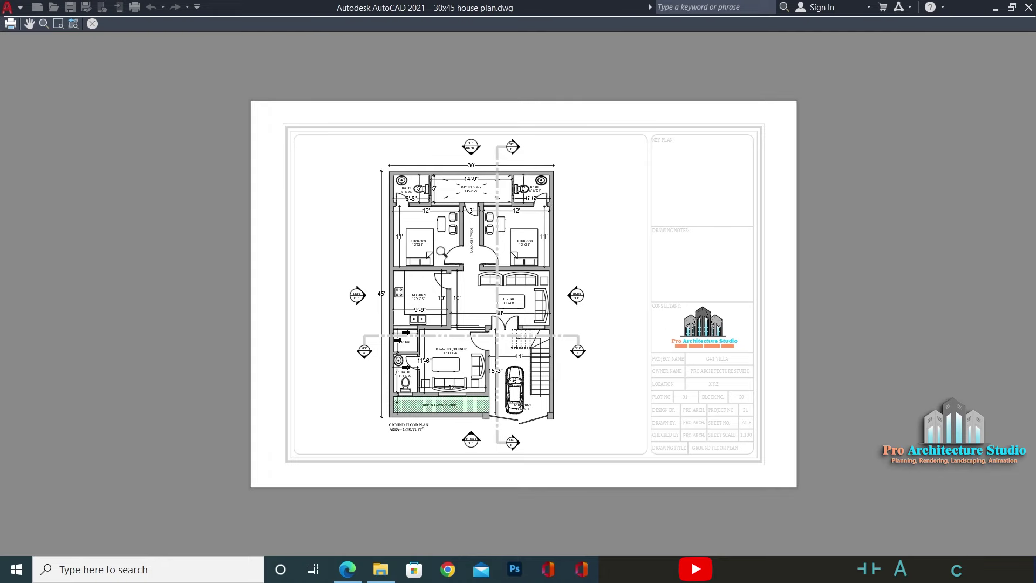
pyautogui.scroll(2, 409, 202)
pyautogui.scroll(-2, 434, 199)
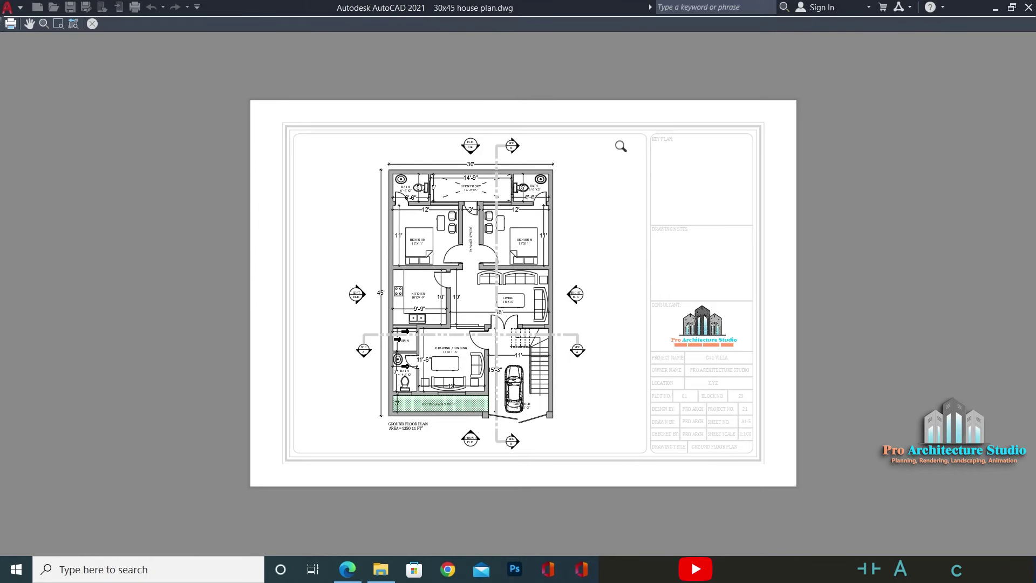
pyautogui.scroll(3, 669, 189)
pyautogui.scroll(-2, 693, 113)
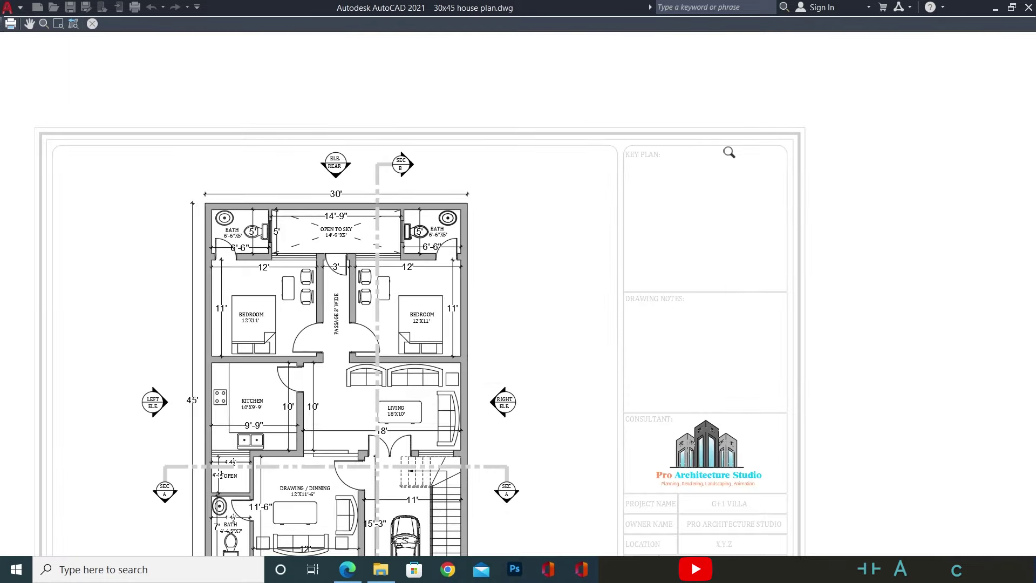
pyautogui.scroll(-1, 729, 151)
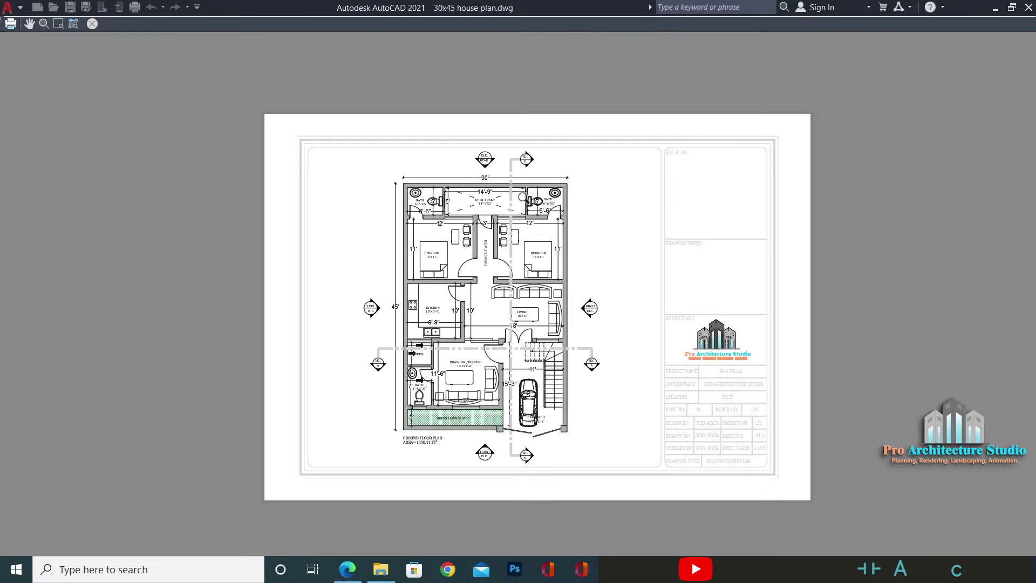
pyautogui.press('Escape')
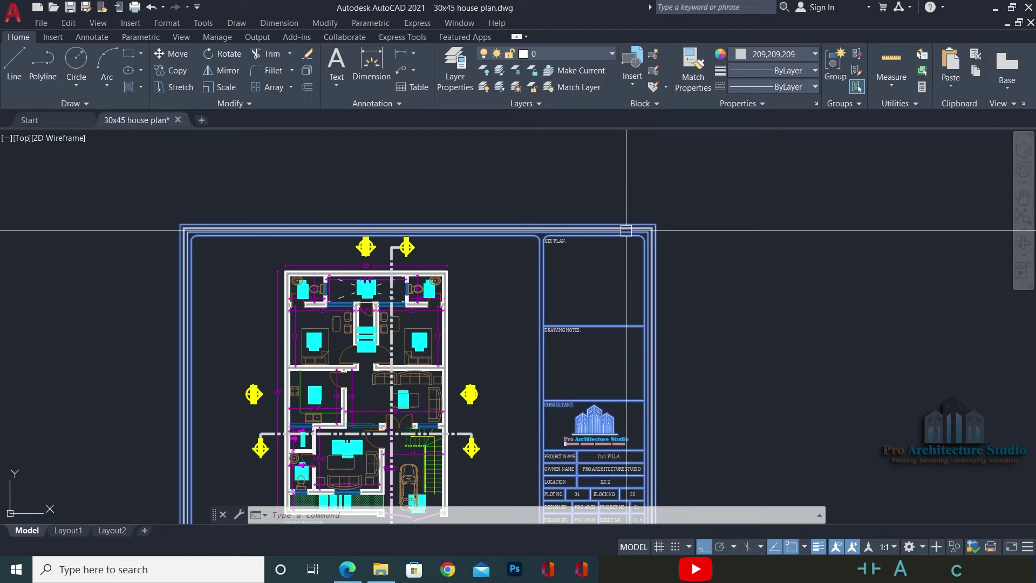
# Open TITLE BLOCK in the Block Editor and select the sheet border linework
pyautogui.doubleClick(626, 231)
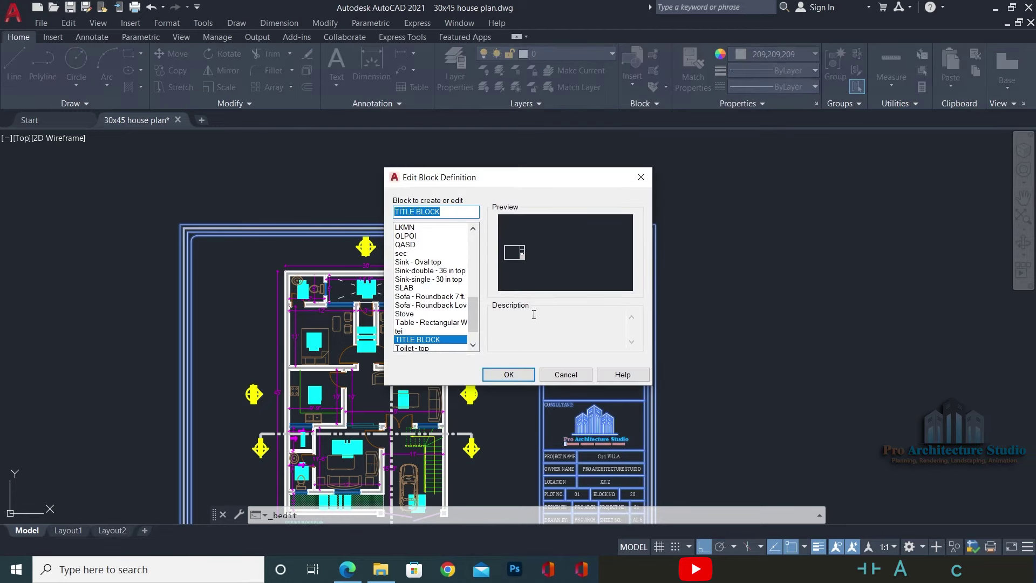
pyautogui.click(496, 380)
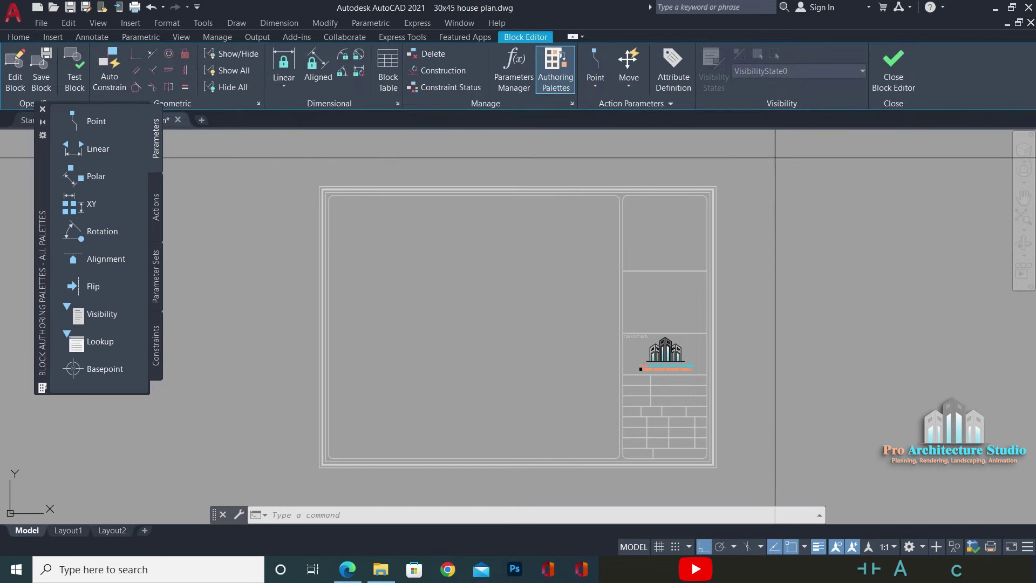
pyautogui.click(721, 157)
pyautogui.click(380, 189)
pyautogui.click(513, 151)
pyautogui.click(240, 453)
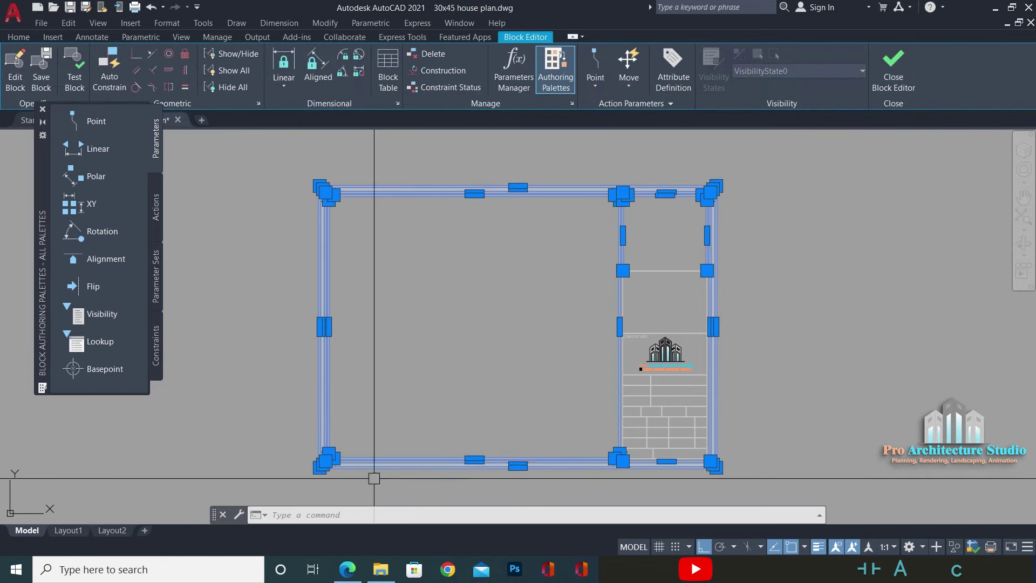
# Add the remaining title-block table lines to the selection
pyautogui.scroll(4, 712, 453)
pyautogui.click(752, 237)
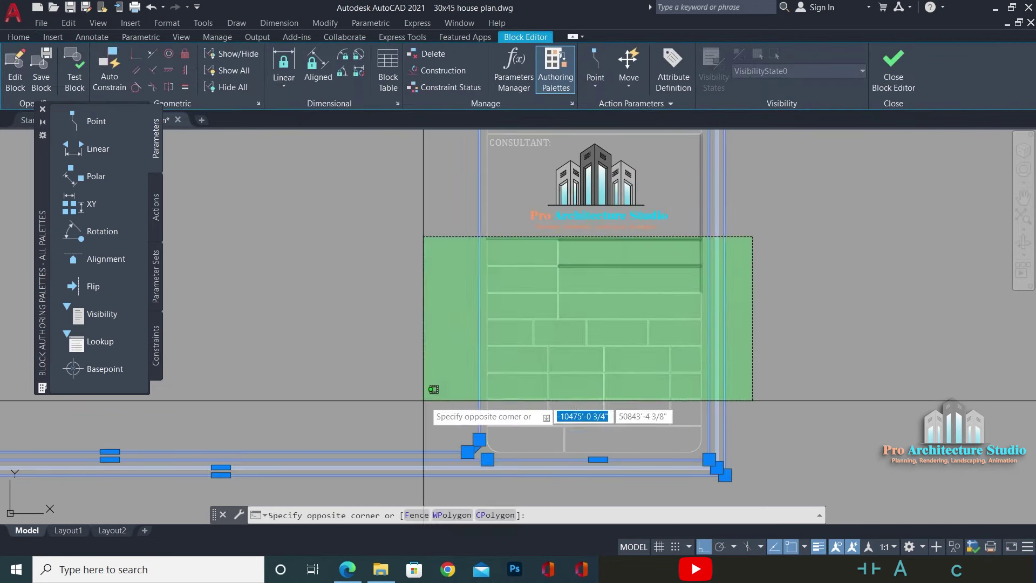
pyautogui.scroll(-2, 432, 389)
pyautogui.click(530, 297)
pyautogui.click(527, 335)
pyautogui.scroll(2, 528, 312)
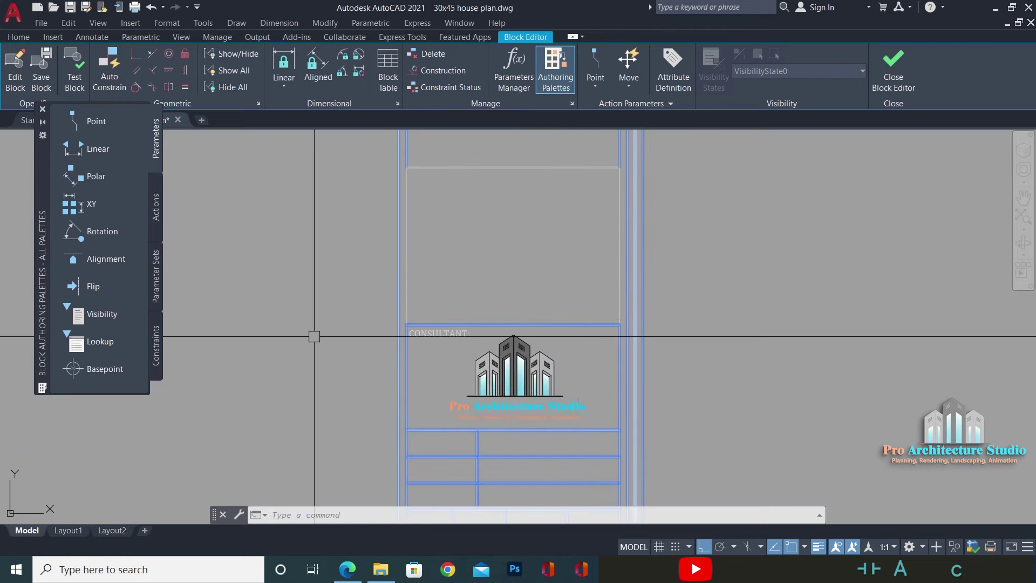
pyautogui.click(319, 329)
pyautogui.scroll(-2, 789, 190)
pyautogui.click(564, 232)
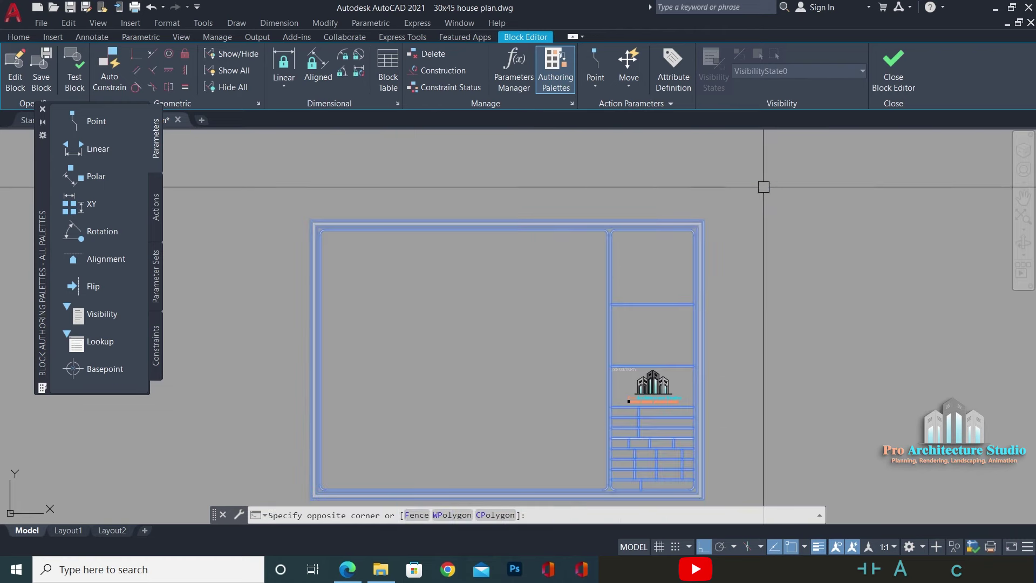
# Put the selected linework on layer 0 with ByBlock colour
pyautogui.click(19, 38)
pyautogui.click(537, 53)
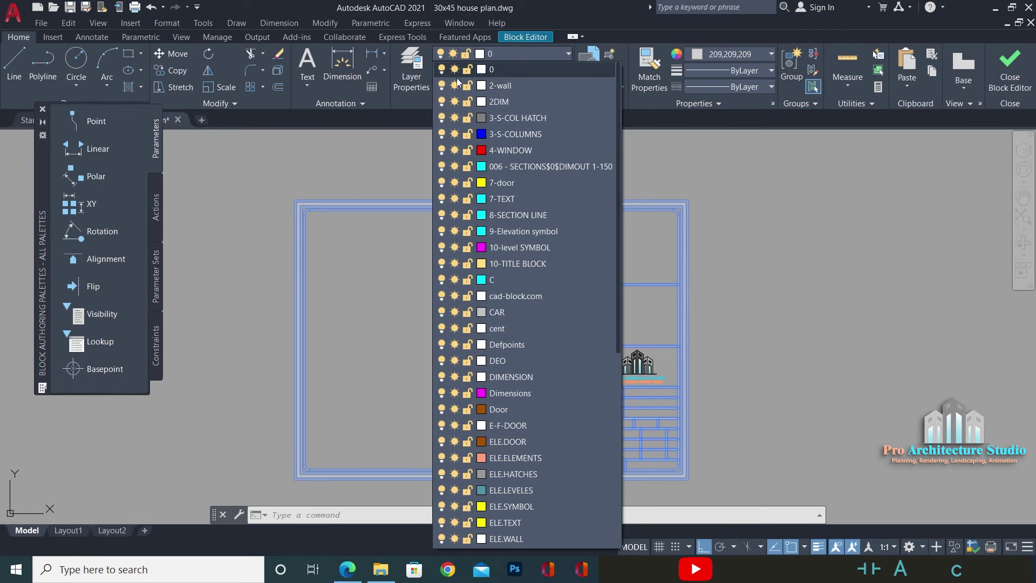
pyautogui.click(500, 70)
pyautogui.click(708, 58)
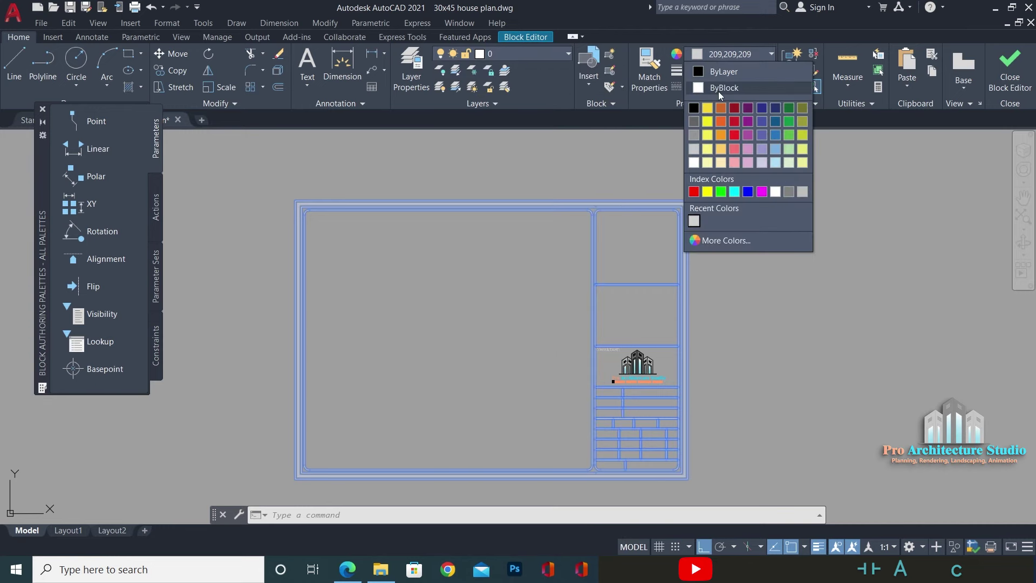
pyautogui.click(717, 89)
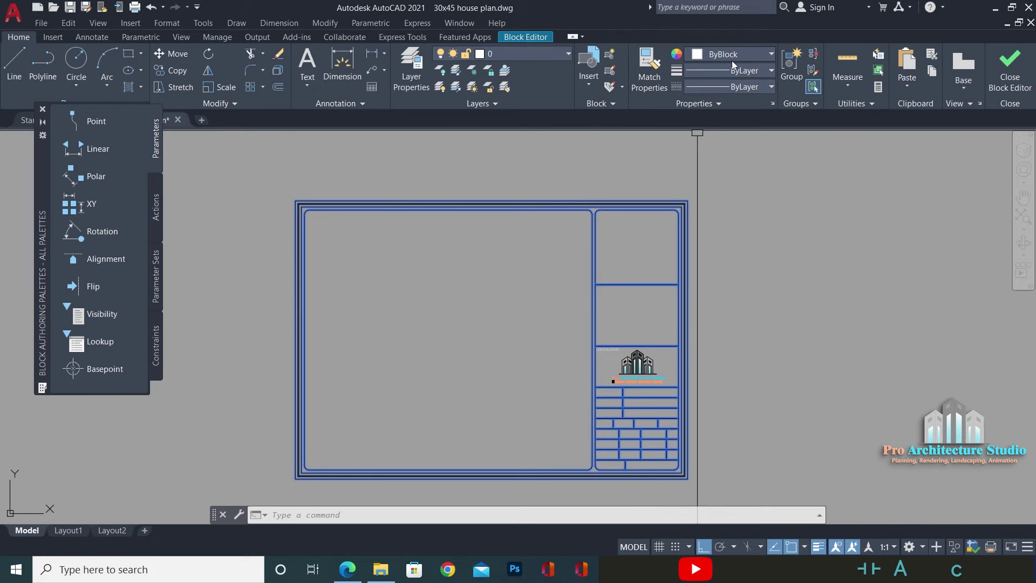
# Close the Block Editor saving TITLE BLOCK changes, then reopen the Plot dialog
pyautogui.click(1019, 74)
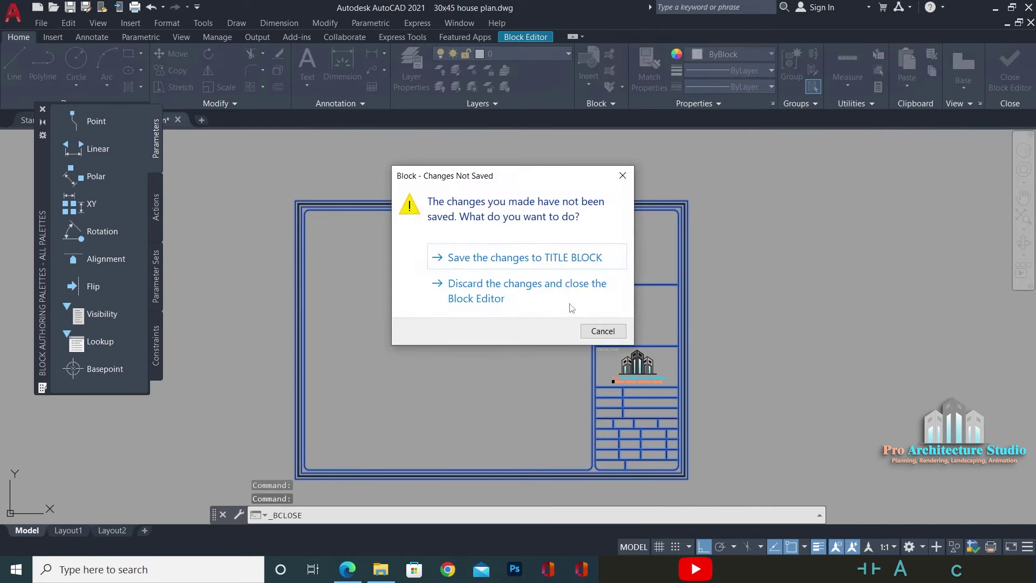
pyautogui.click(468, 254)
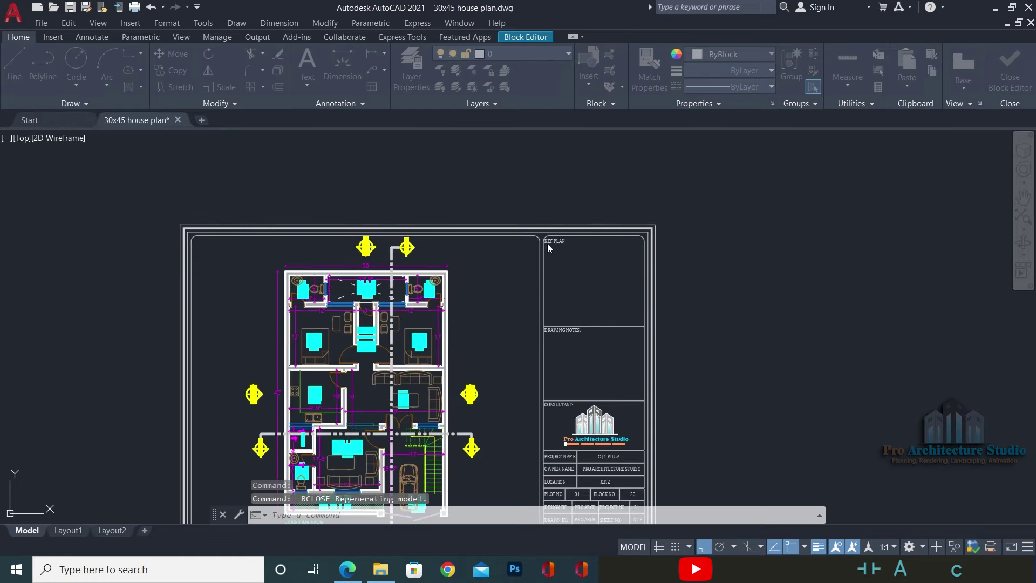
pyautogui.scroll(2, 547, 247)
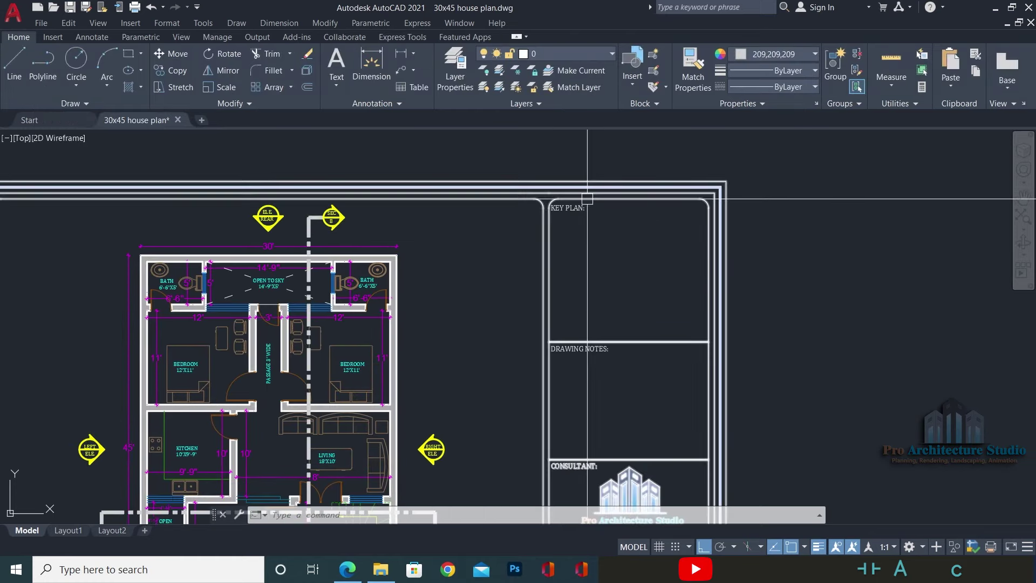
pyautogui.hotkey('ctrl', 'p')
pyautogui.click(387, 145)
# Load the previous plot settings and set the paper size to ISO A3 (420 x 297 MM)
pyautogui.click(386, 165)
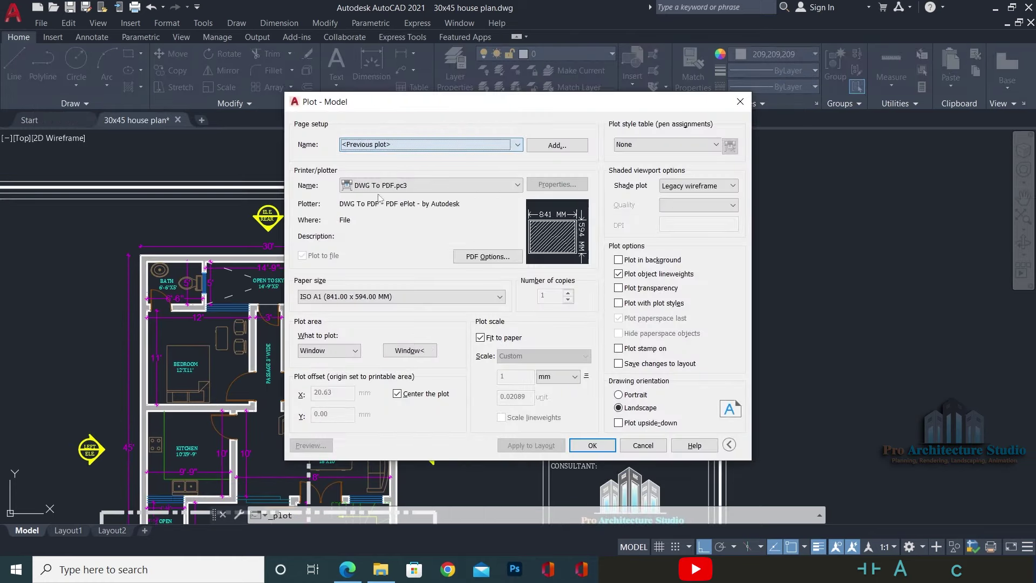
pyautogui.click(374, 298)
pyautogui.click(342, 351)
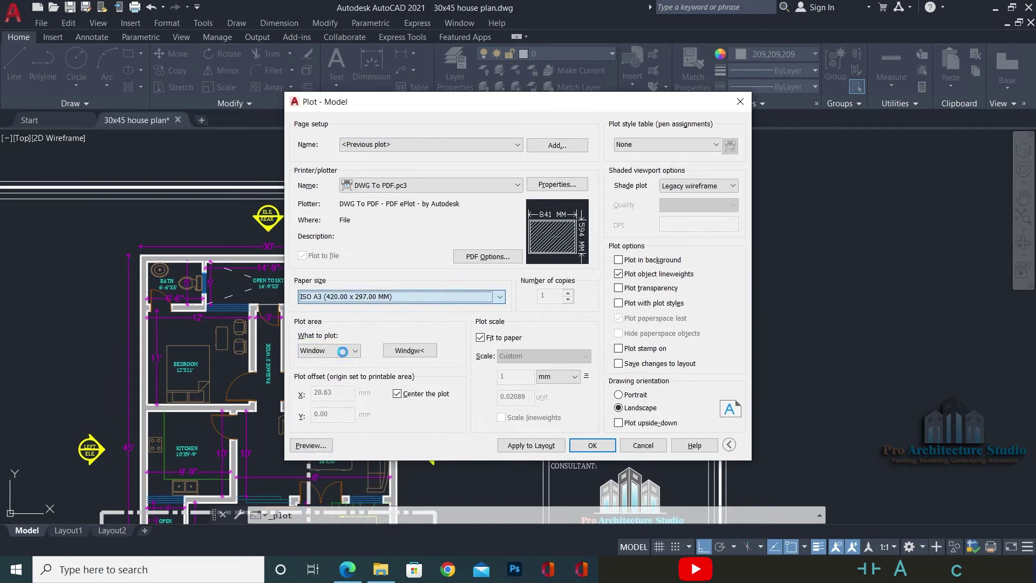
# Window the whole bordered sheet as the plot area and preview the plot
pyautogui.click(402, 350)
pyautogui.moveTo(255, 418); pyautogui.dragTo(528, 182, button='middle')
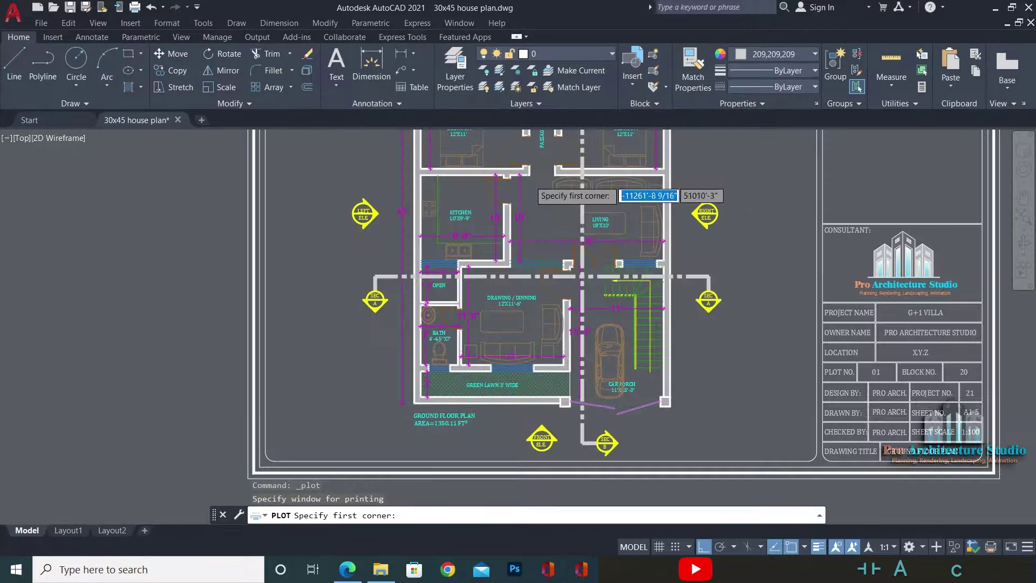
pyautogui.click(439, 273)
pyautogui.moveTo(439, 272); pyautogui.dragTo(546, 432, button='middle')
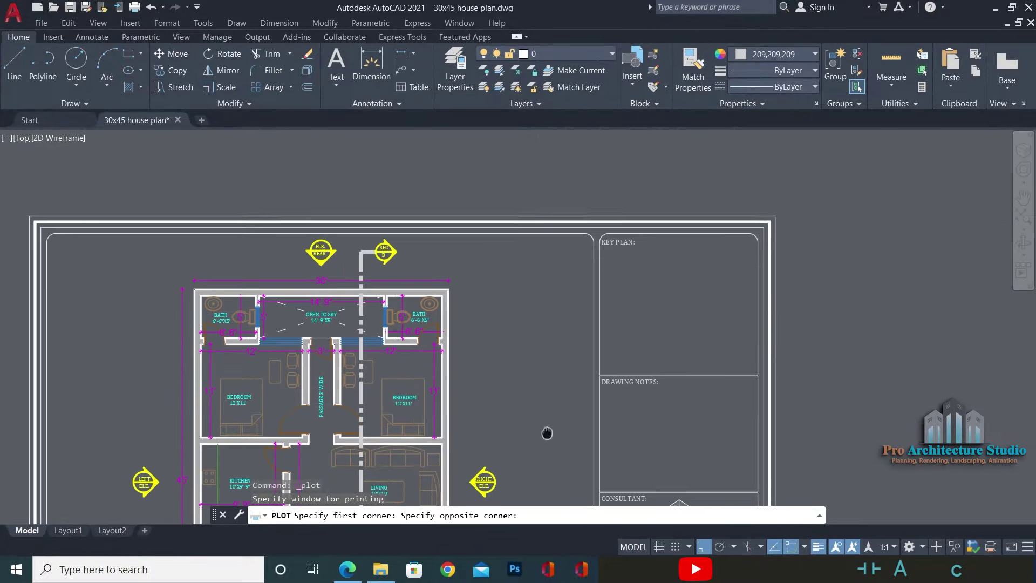
pyautogui.click(775, 217)
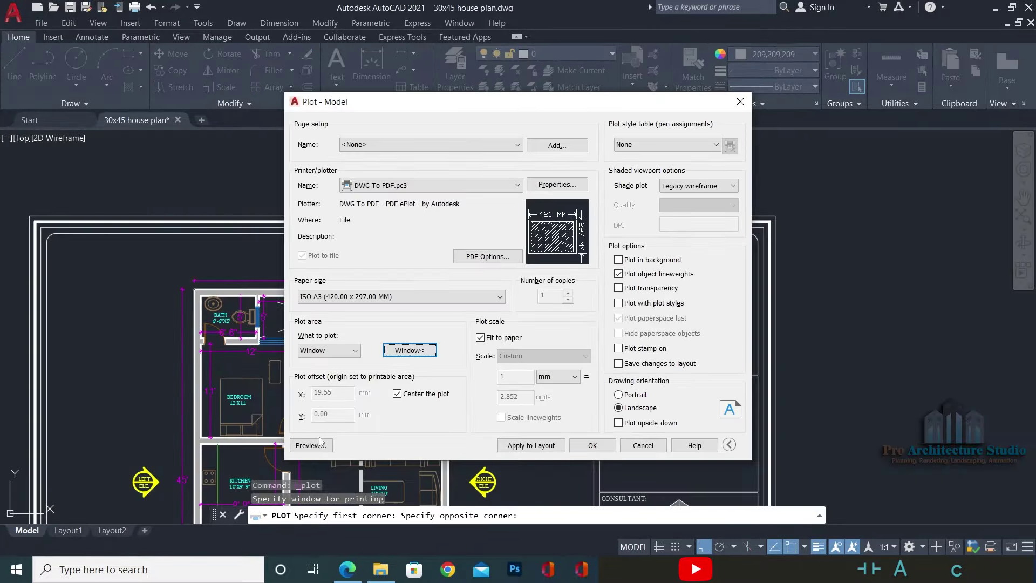
pyautogui.click(310, 444)
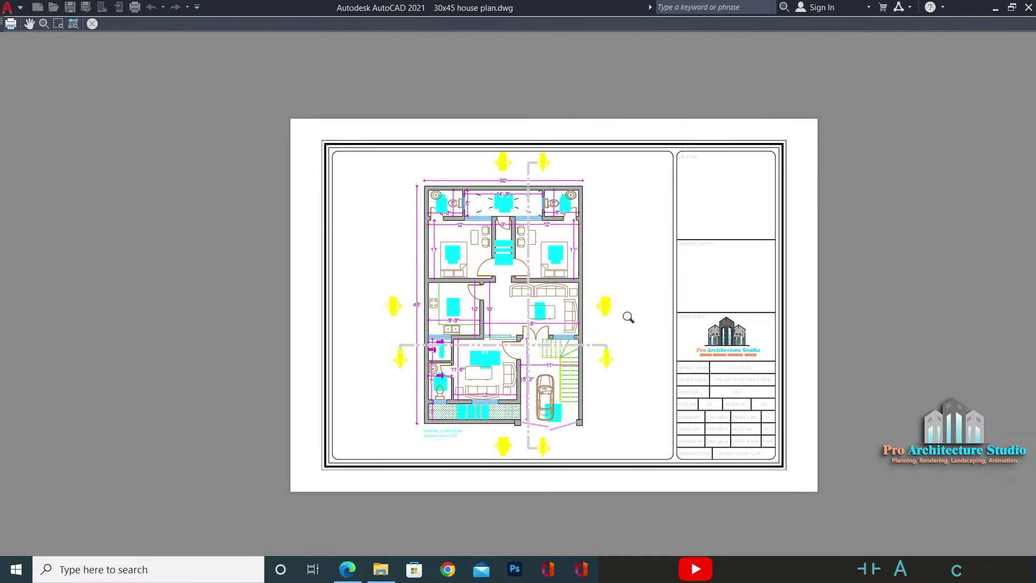
pyautogui.scroll(3, 730, 429)
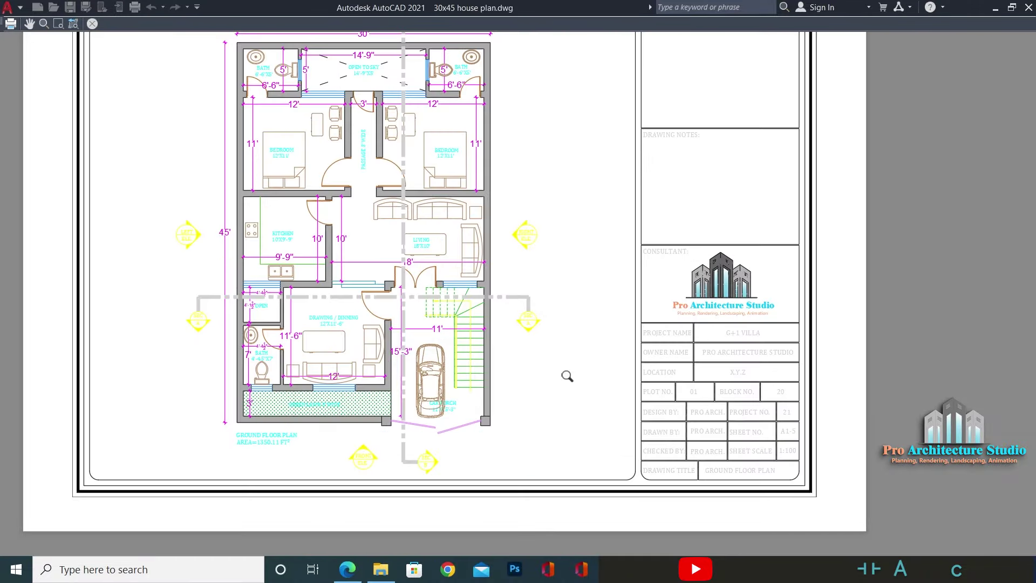
pyautogui.scroll(3, 753, 411)
# Close the plot preview and settings, then begin selecting title-block texts
pyautogui.press('Escape')
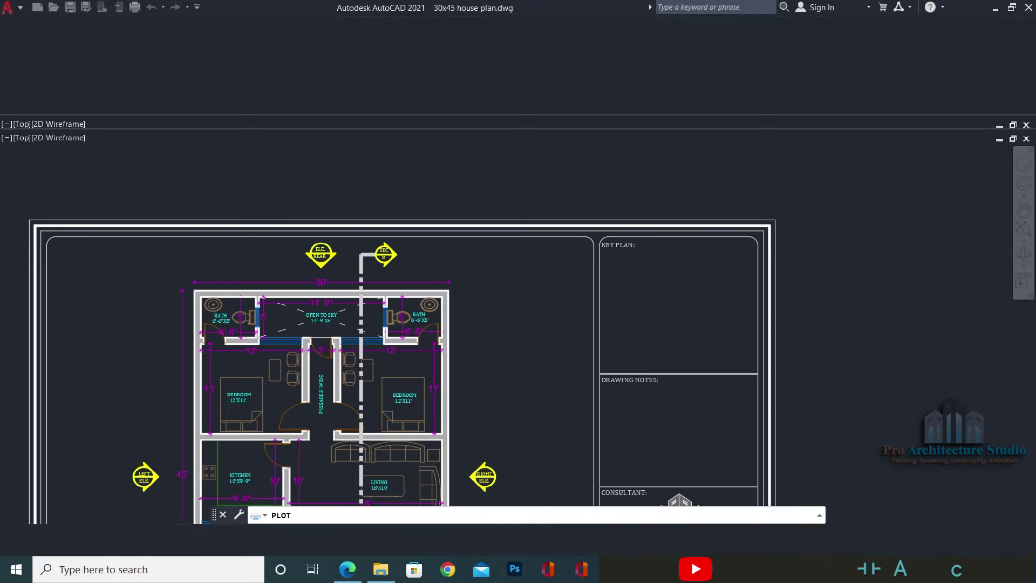
pyautogui.click(640, 442)
pyautogui.click(481, 277)
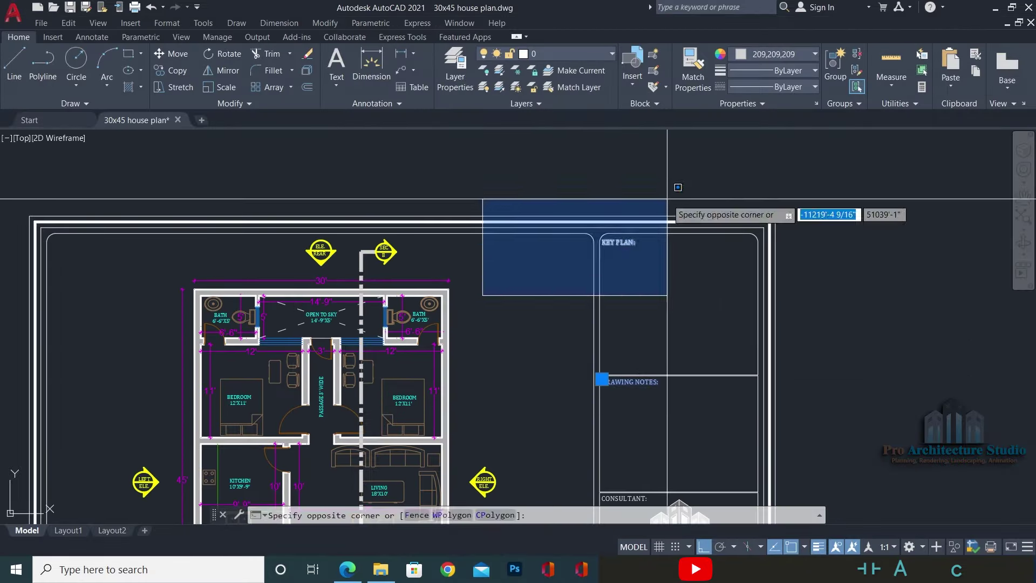
pyautogui.scroll(2, 511, 169)
pyautogui.scroll(4, 511, 169)
pyautogui.click(377, 310)
pyautogui.click(567, 220)
pyautogui.moveTo(492, 421)
pyautogui.mouseDown(button='middle')
pyautogui.moveTo(487, 154)
pyautogui.moveTo(483, 174)
pyautogui.mouseUp(button='middle')
# Select the PROJECT NAME, G+1 VILLA, OWNER NAME, PRO ARCHITECTURE STUDIO and LOCATION texts
pyautogui.click(499, 243)
pyautogui.click(496, 293)
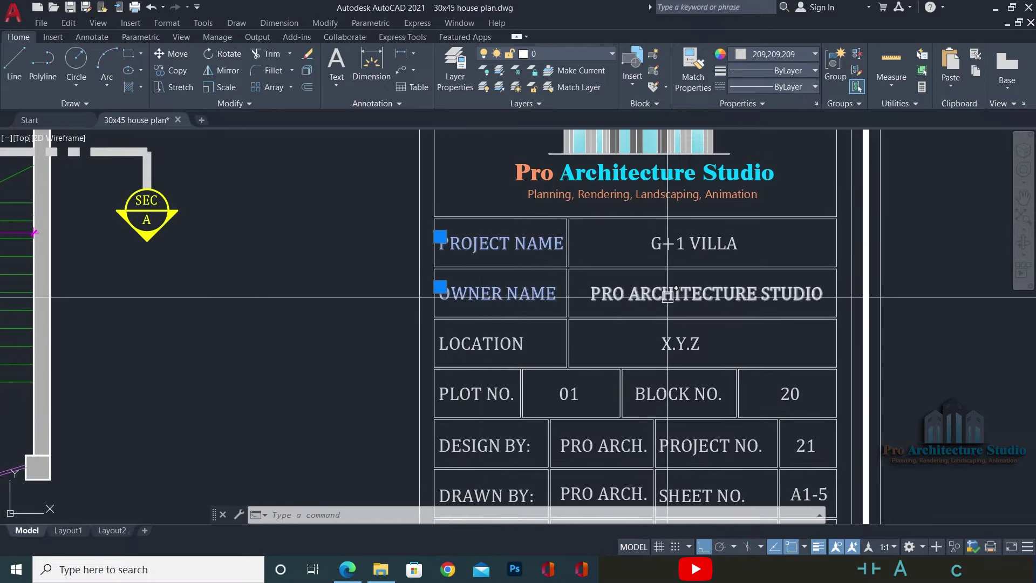
pyautogui.click(701, 293)
pyautogui.click(675, 245)
pyautogui.moveTo(676, 244); pyautogui.dragTo(669, 145, button='middle')
pyautogui.click(554, 252)
pyautogui.scroll(-2, 397, 463)
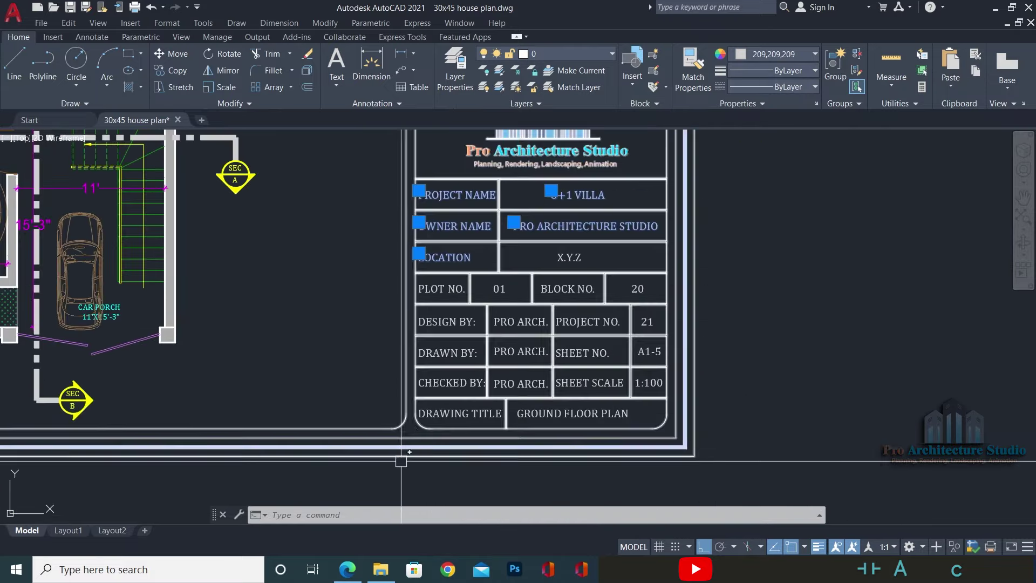
pyautogui.scroll(-2, 386, 466)
# Window-select all title-block table texts and set their colour to ByBlock
pyautogui.click(386, 466)
pyautogui.click(763, 134)
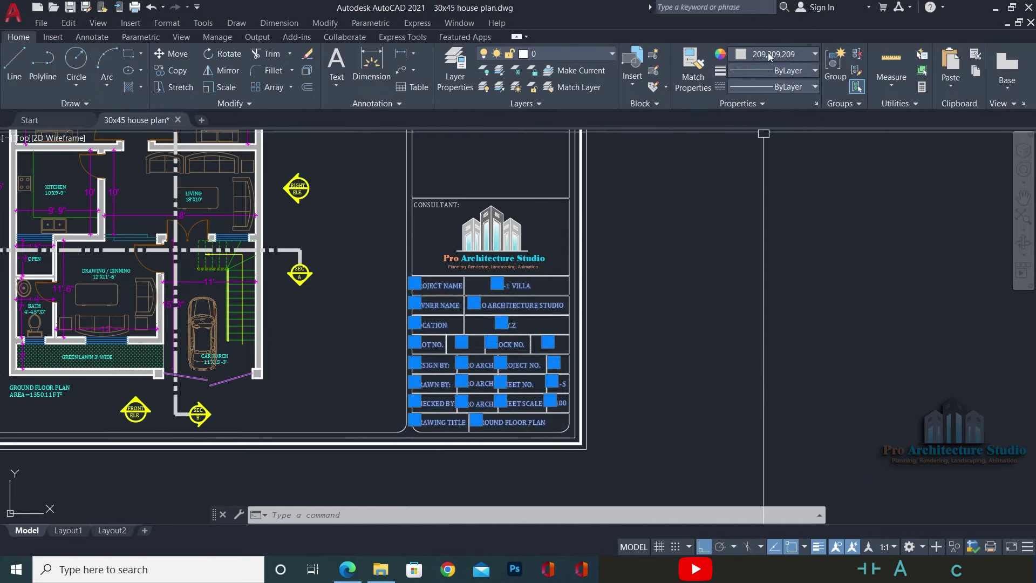
pyautogui.click(768, 53)
pyautogui.click(775, 88)
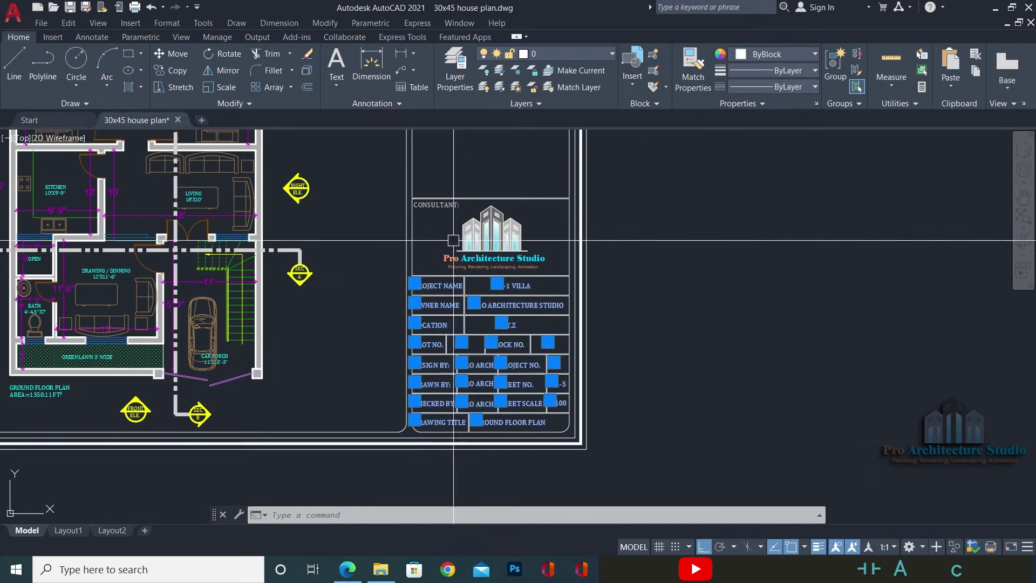
# Open the TITLE BLOCK definition in the Block Editor
pyautogui.moveTo(453, 240); pyautogui.dragTo(462, 356, button='middle')
pyautogui.press('Escape')
pyautogui.doubleClick(458, 348)
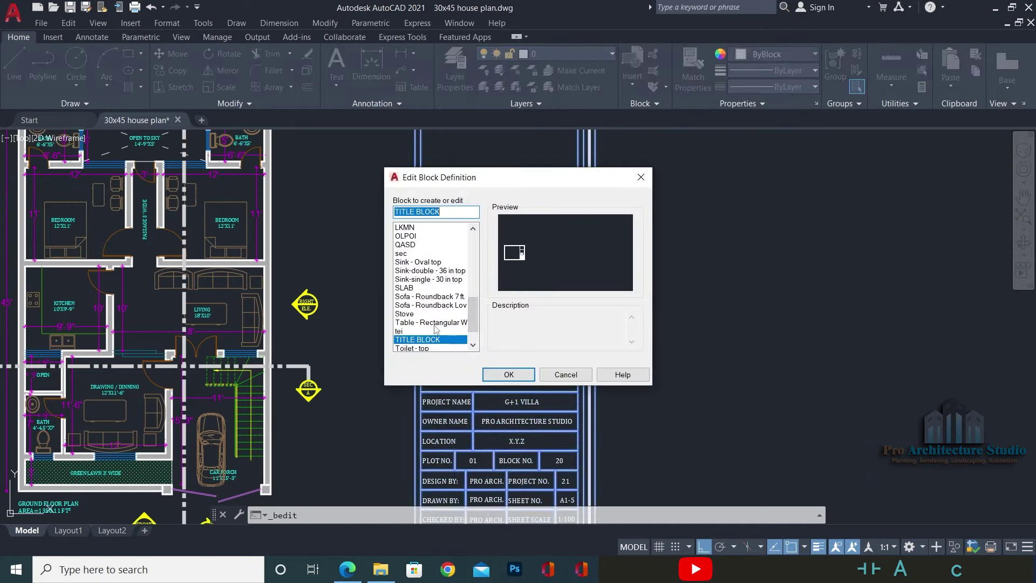
pyautogui.doubleClick(429, 338)
# Set the CONSULTANT text colour to ByBlock and save the TITLE BLOCK changes
pyautogui.scroll(2, 551, 323)
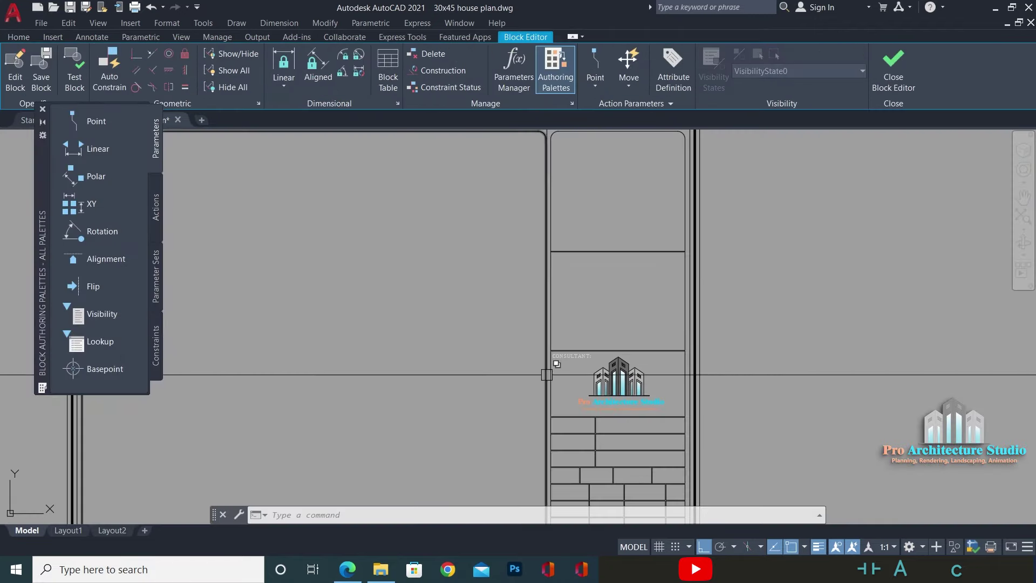
pyautogui.scroll(4, 551, 323)
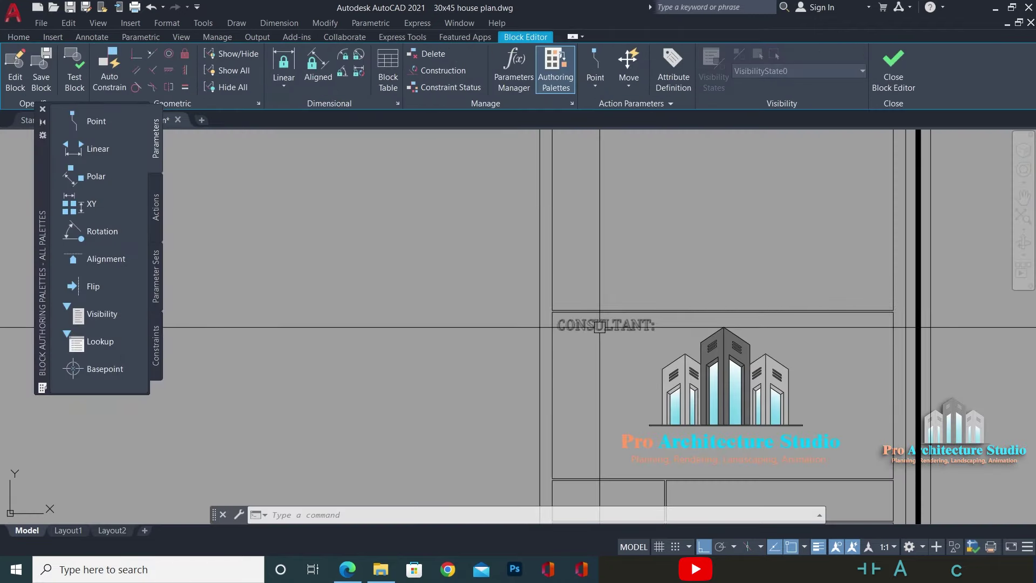
pyautogui.click(19, 37)
pyautogui.click(718, 56)
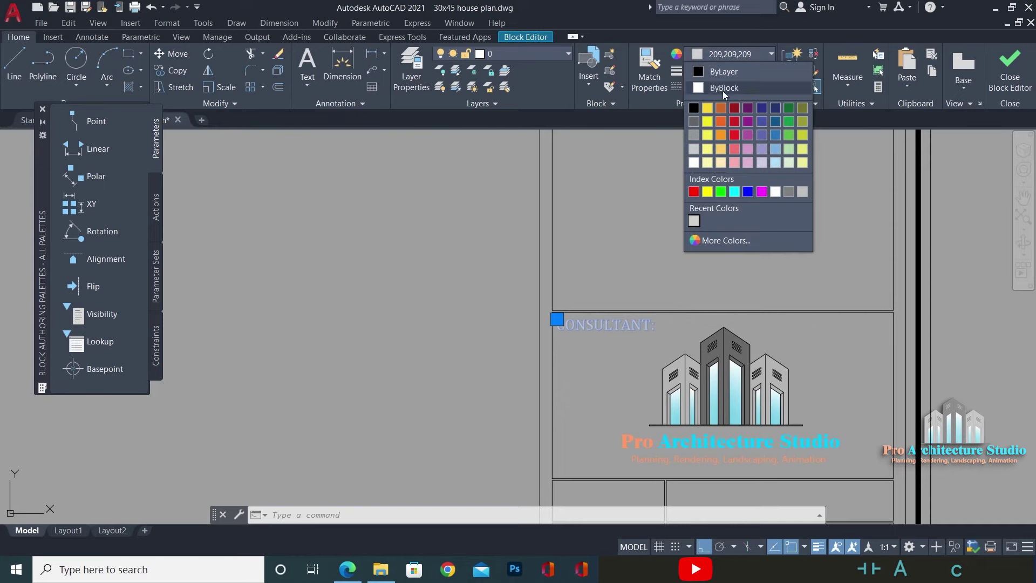
pyautogui.click(723, 90)
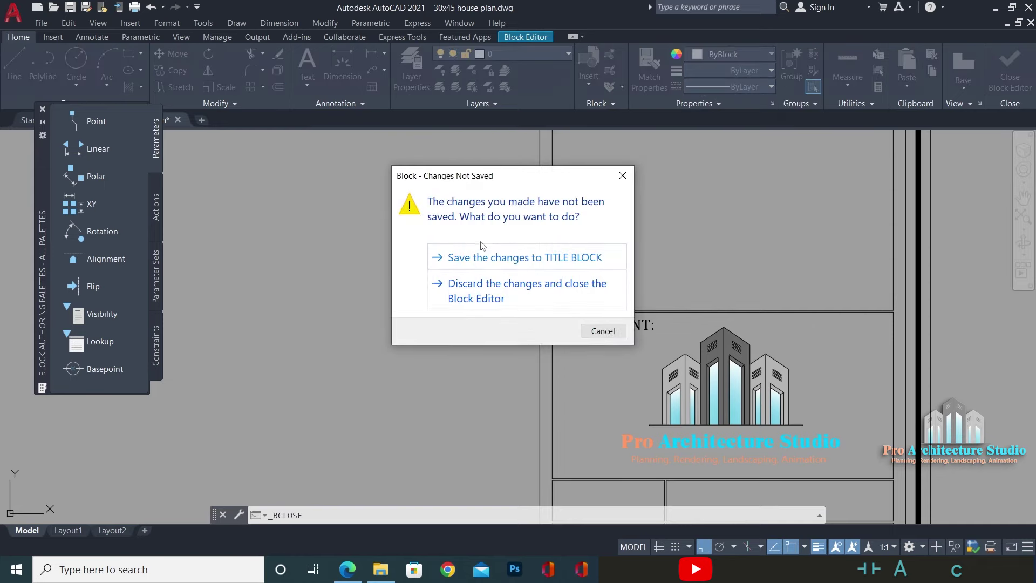
pyautogui.click(483, 258)
# Start a plot with Ctrl+P using the previous plot's page settings
pyautogui.scroll(-5, 458, 253)
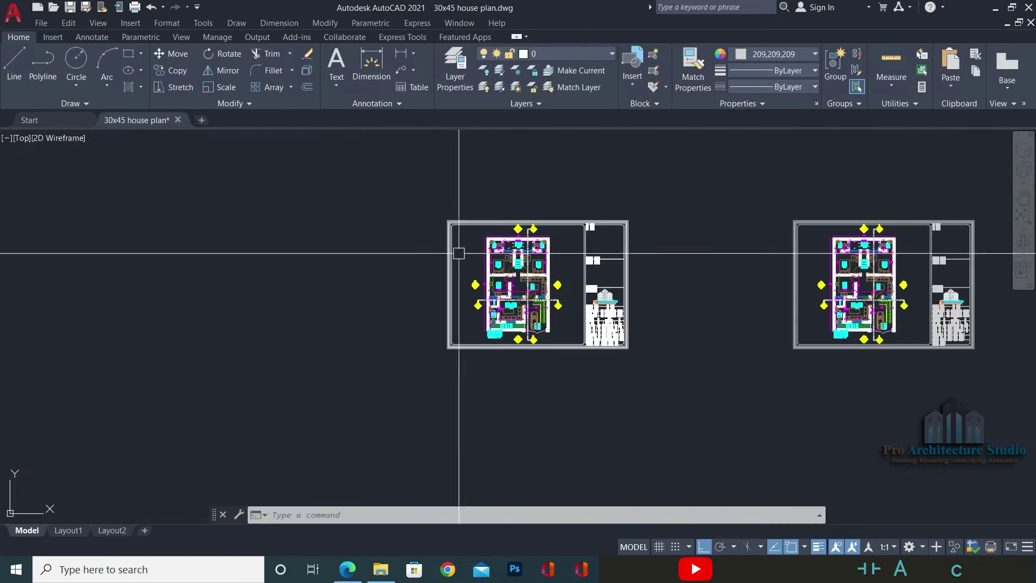
pyautogui.scroll(4, 459, 253)
pyautogui.scroll(1, 518, 266)
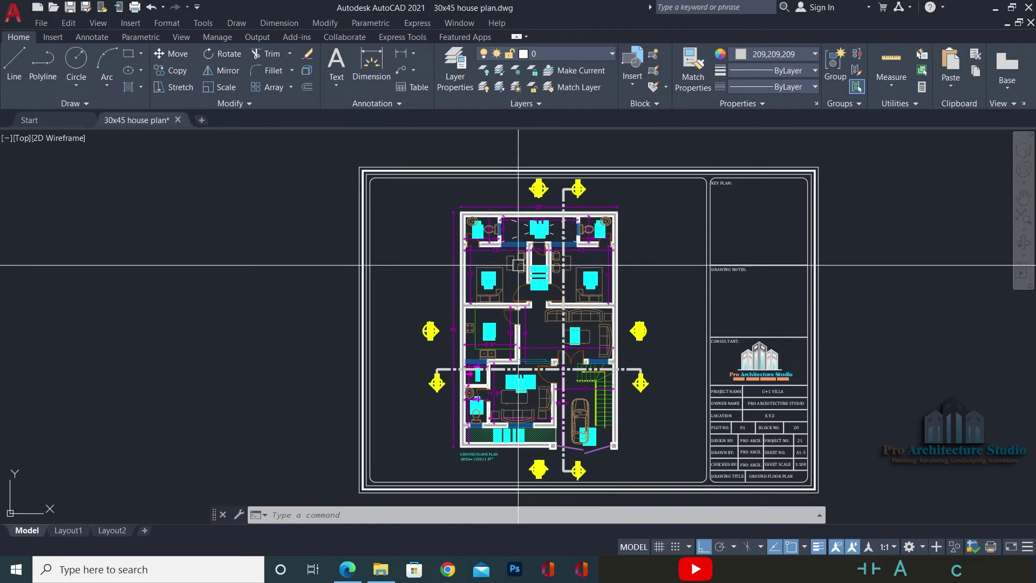
pyautogui.hotkey('ctrl', 'p')
pyautogui.click(380, 144)
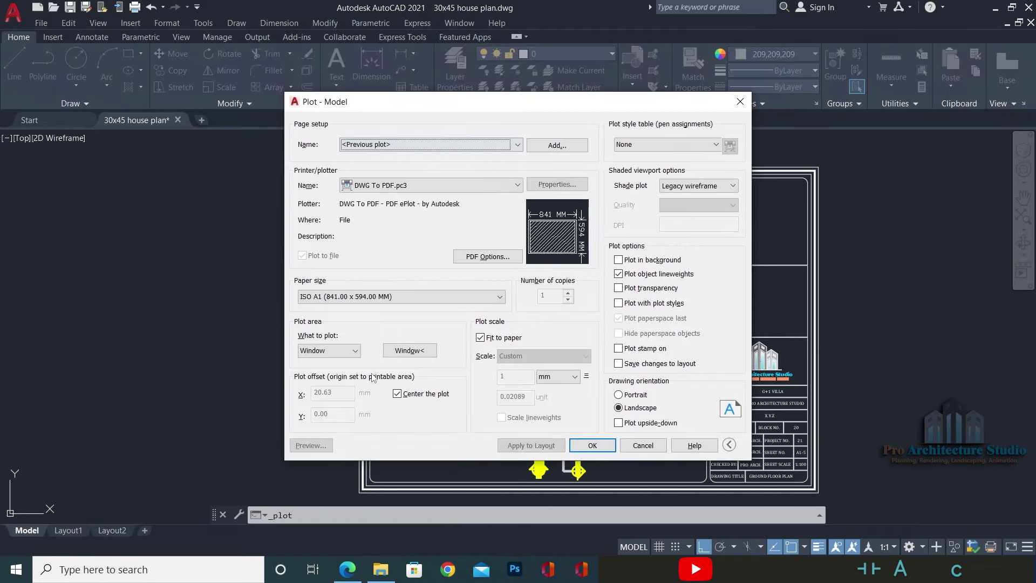
# Window the left house plan sheet as the plot area and check it in preview
pyautogui.click(410, 350)
pyautogui.click(789, 178)
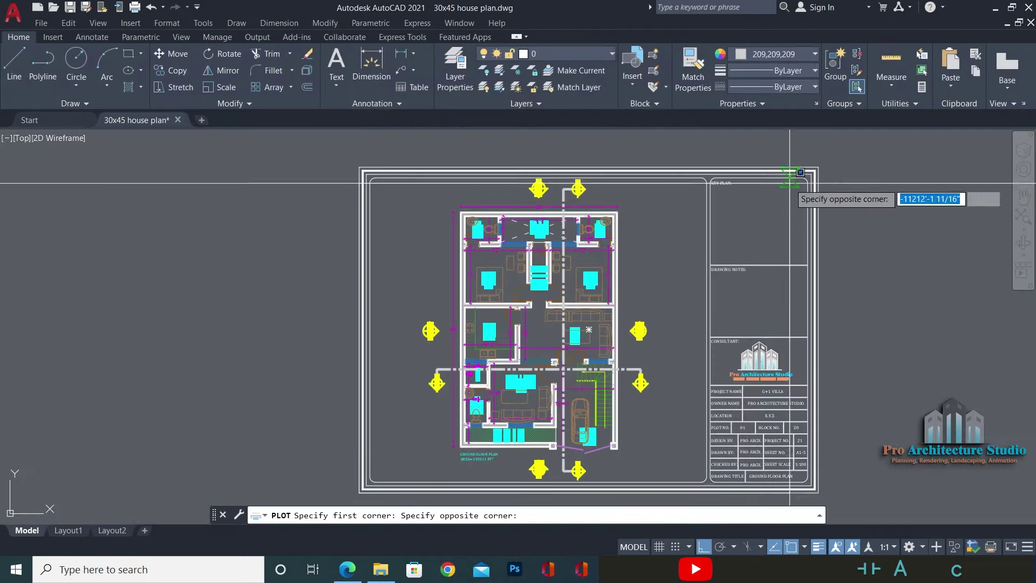
pyautogui.scroll(2, 789, 184)
pyautogui.click(873, 183)
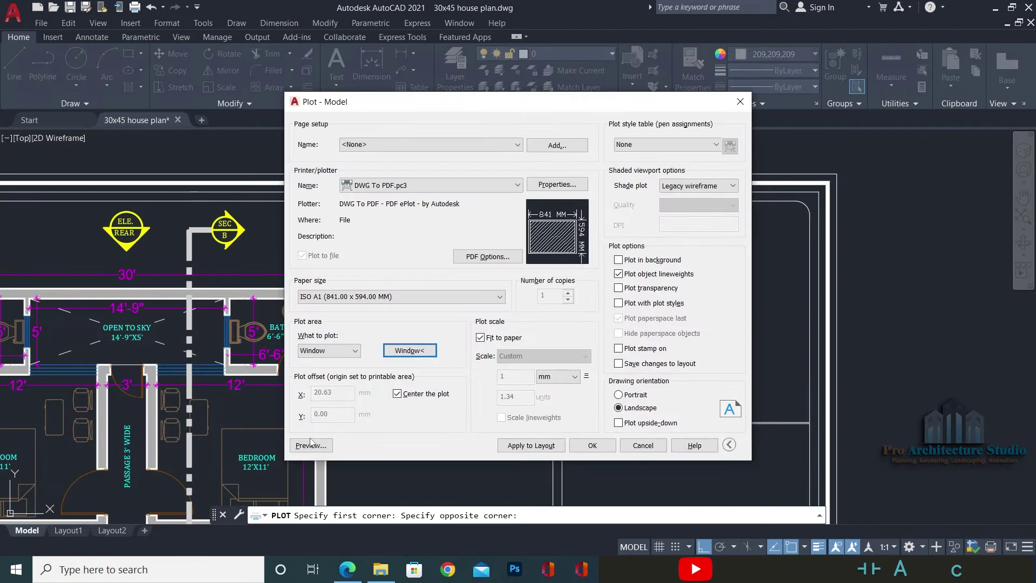
pyautogui.click(310, 444)
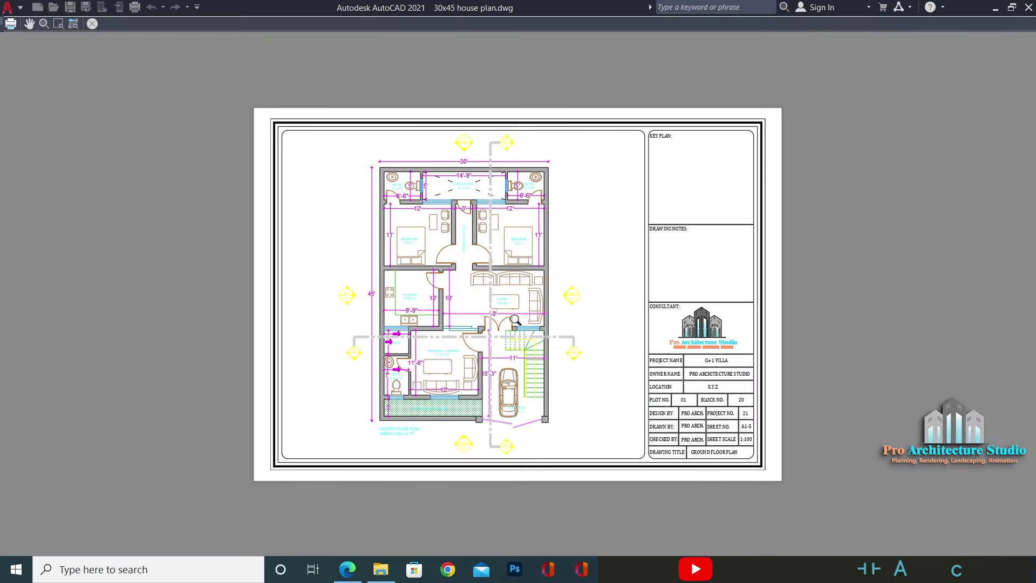
pyautogui.scroll(-2, 448, 295)
pyautogui.scroll(2, 437, 294)
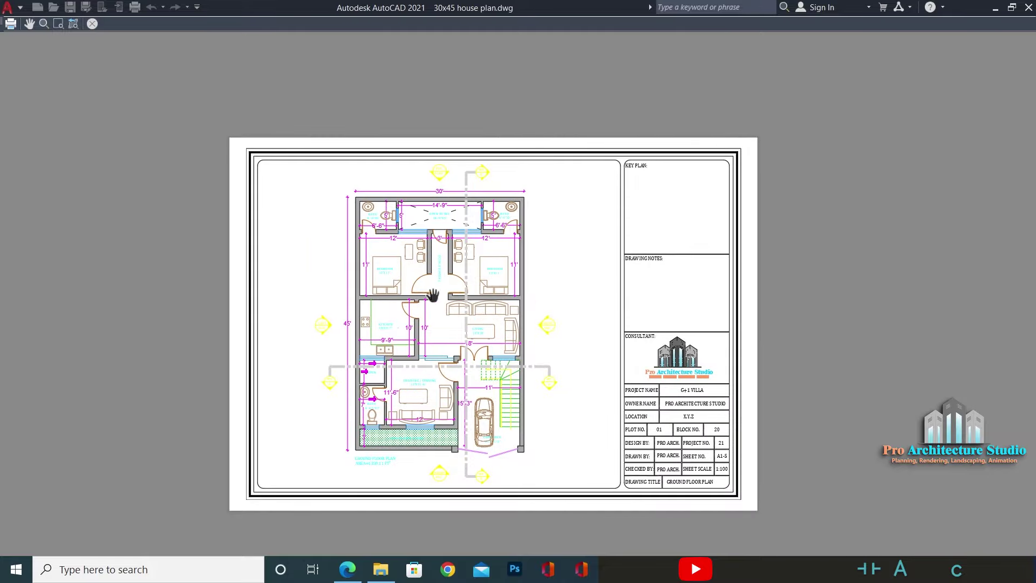
pyautogui.scroll(2, 433, 295)
pyautogui.press('Escape')
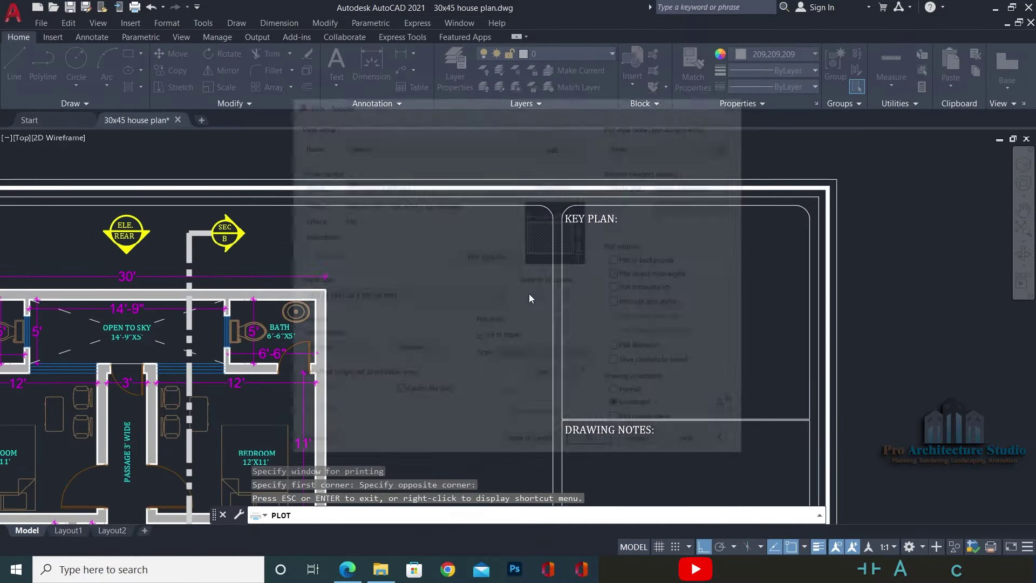
# Apply the monochrome.ctb plot style to all layouts and preview the sheet
pyautogui.click(667, 145)
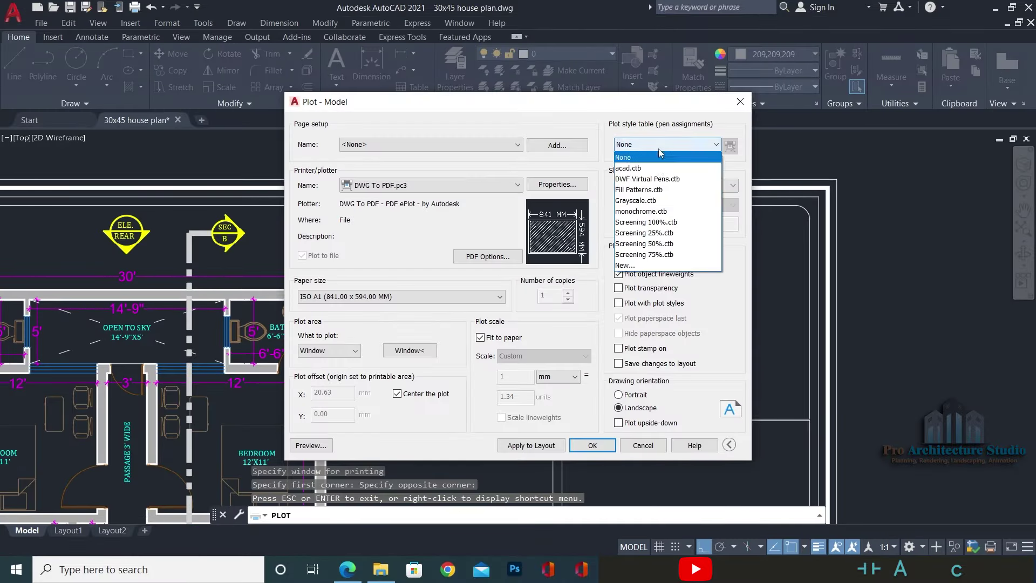
pyautogui.click(639, 211)
pyautogui.click(519, 315)
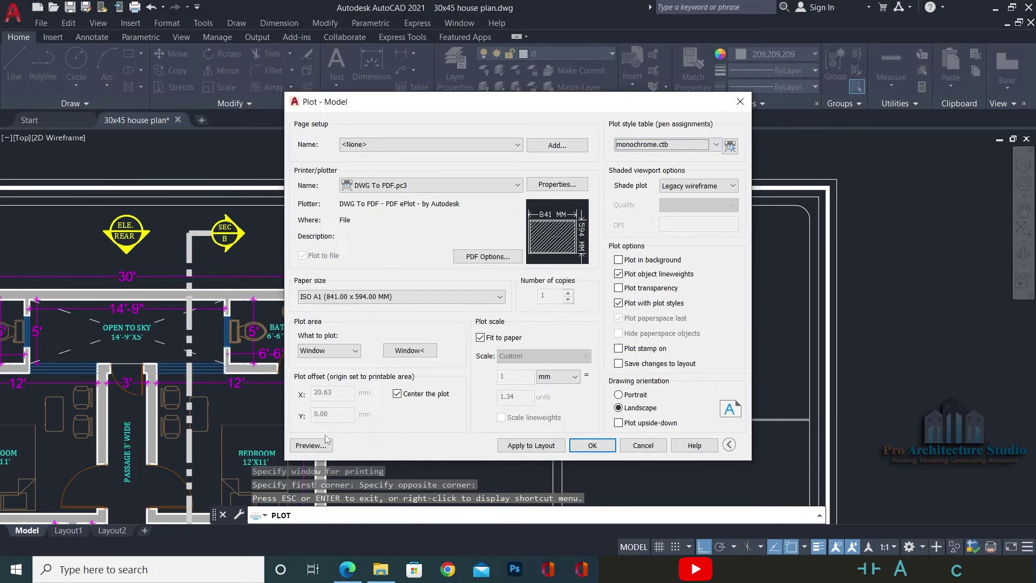
pyautogui.click(326, 438)
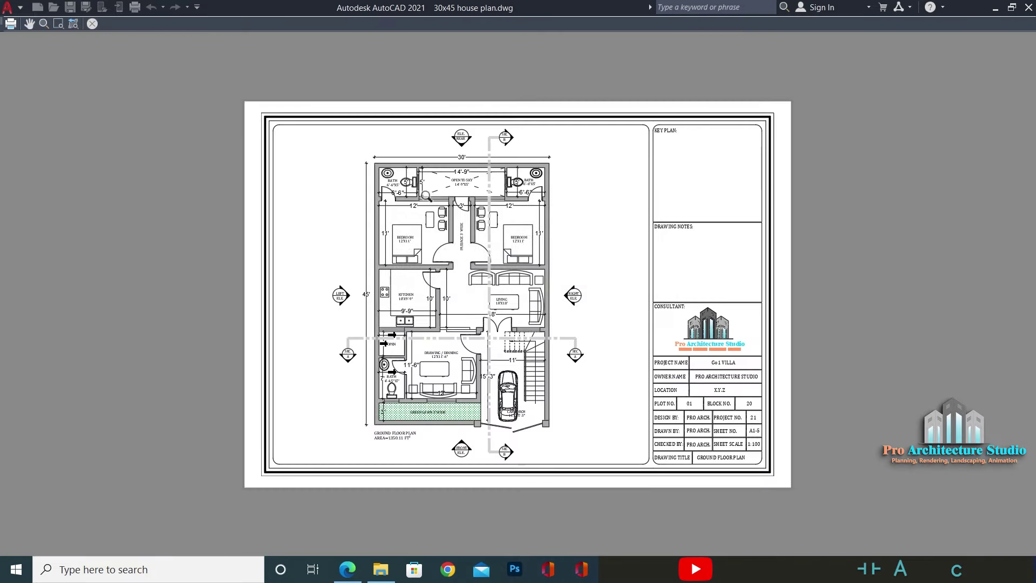
pyautogui.moveTo(573, 262); pyautogui.dragTo(565, 267, button='middle')
pyautogui.moveTo(507, 237); pyautogui.dragTo(494, 258, button='middle')
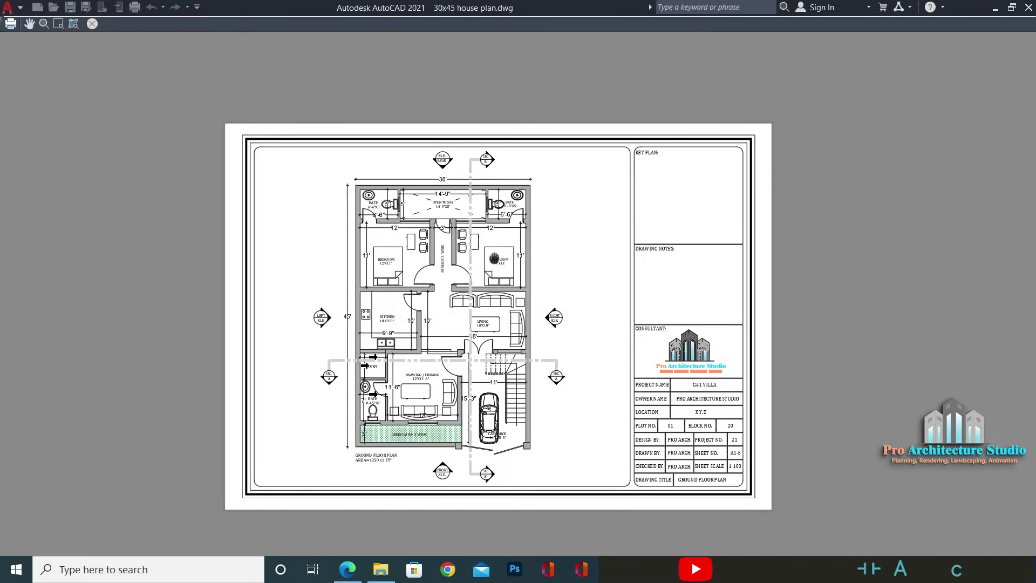
pyautogui.scroll(2, 593, 159)
pyautogui.scroll(-2, 403, 160)
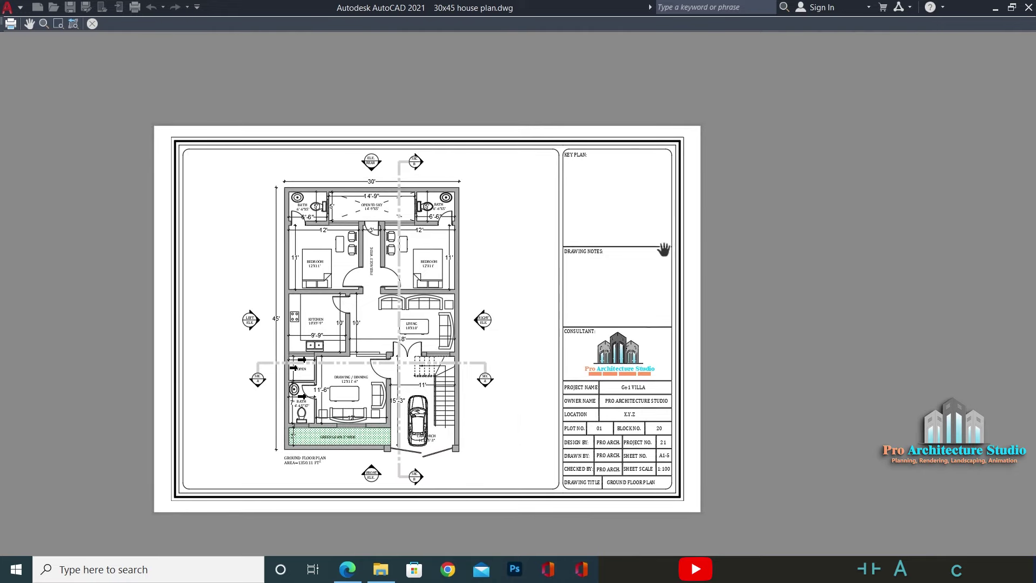
pyautogui.moveTo(552, 182); pyautogui.dragTo(618, 179)
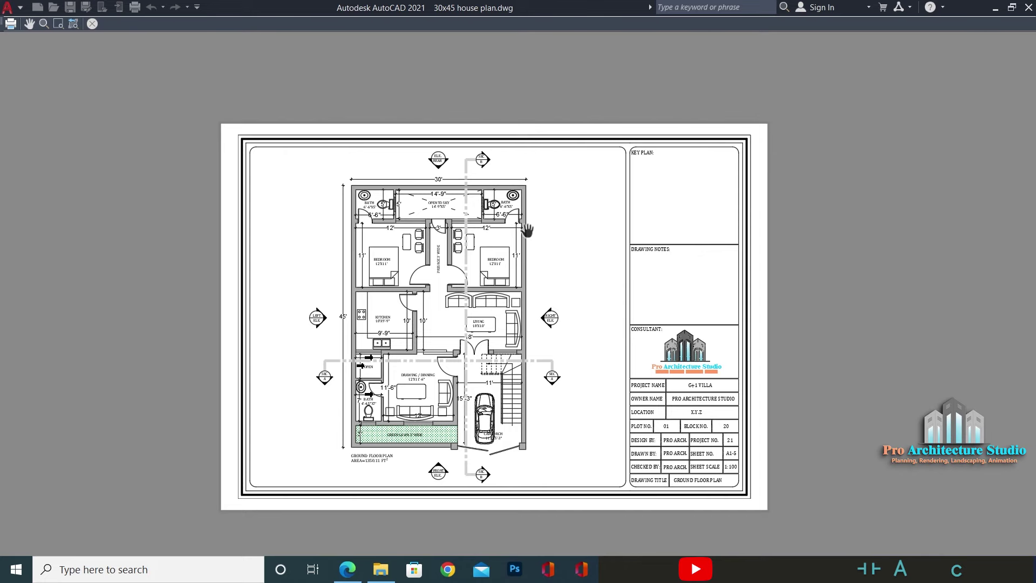
# Plot the previewed sheet to HOUSE PLAN.pdf and return to the AutoCAD drawing
pyautogui.rightClick(567, 216)
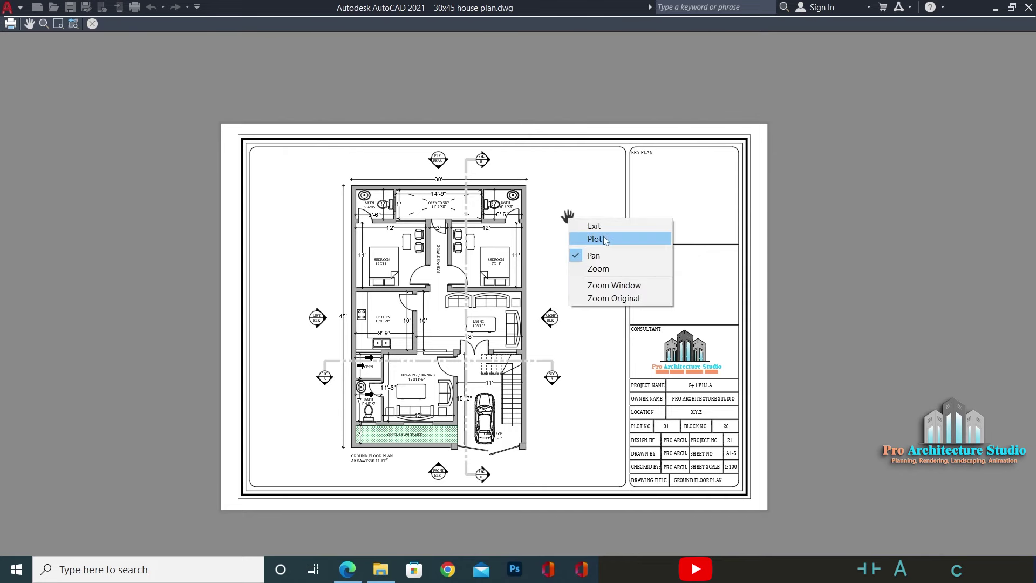
pyautogui.click(593, 238)
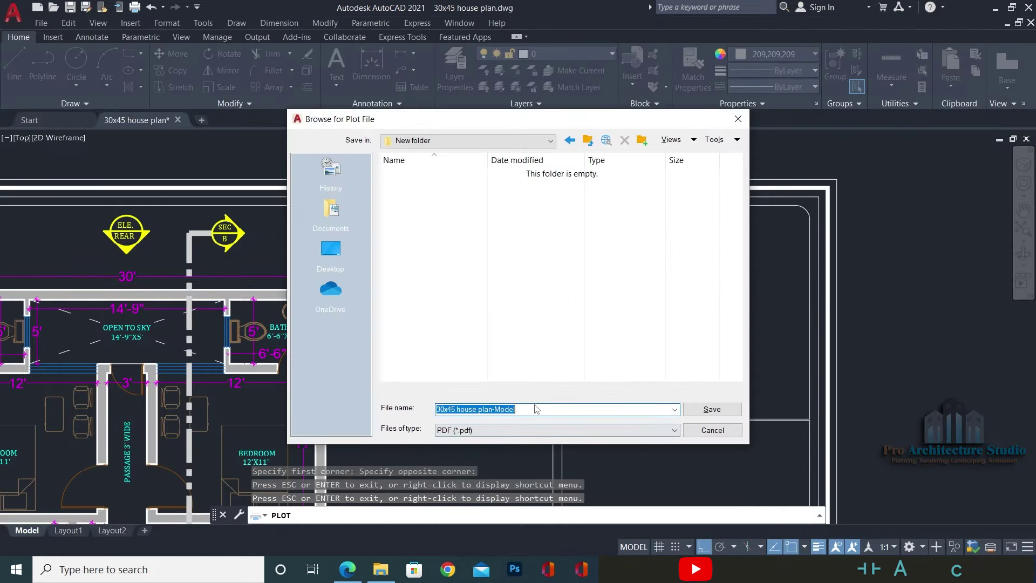
pyautogui.write('HOUSE PLAN')
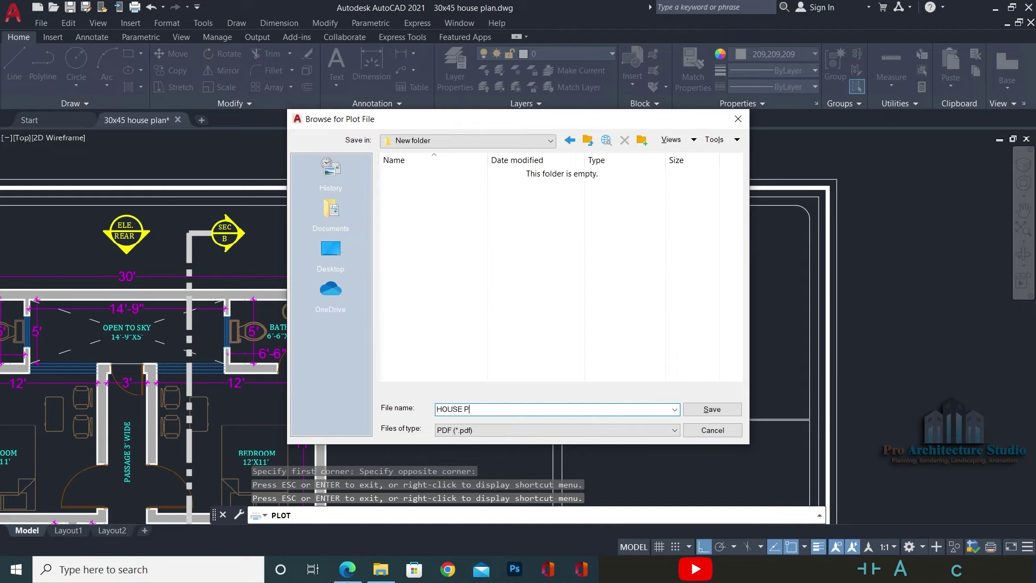
pyautogui.click(706, 409)
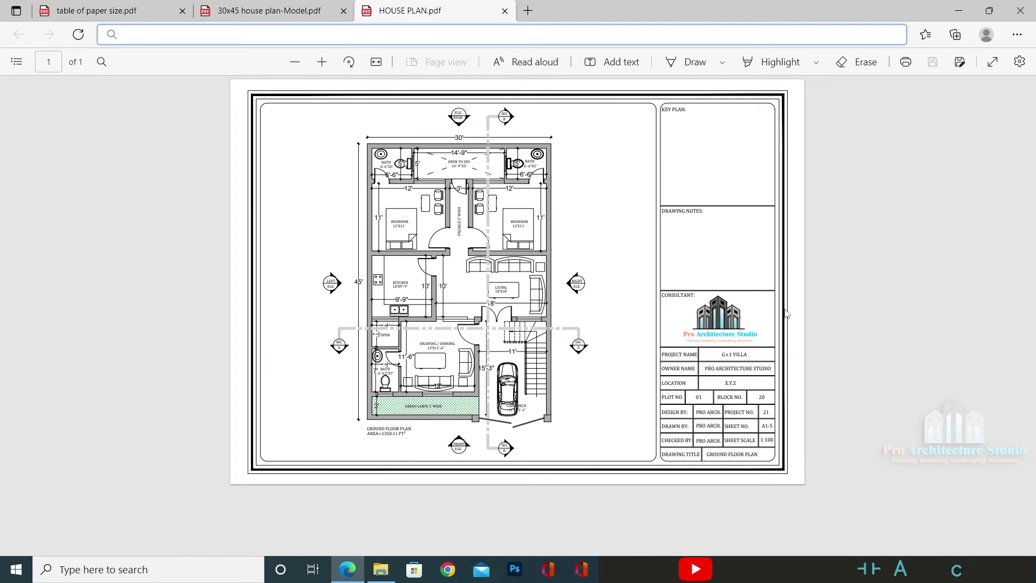
pyautogui.hotkey('alt', 'Tab')
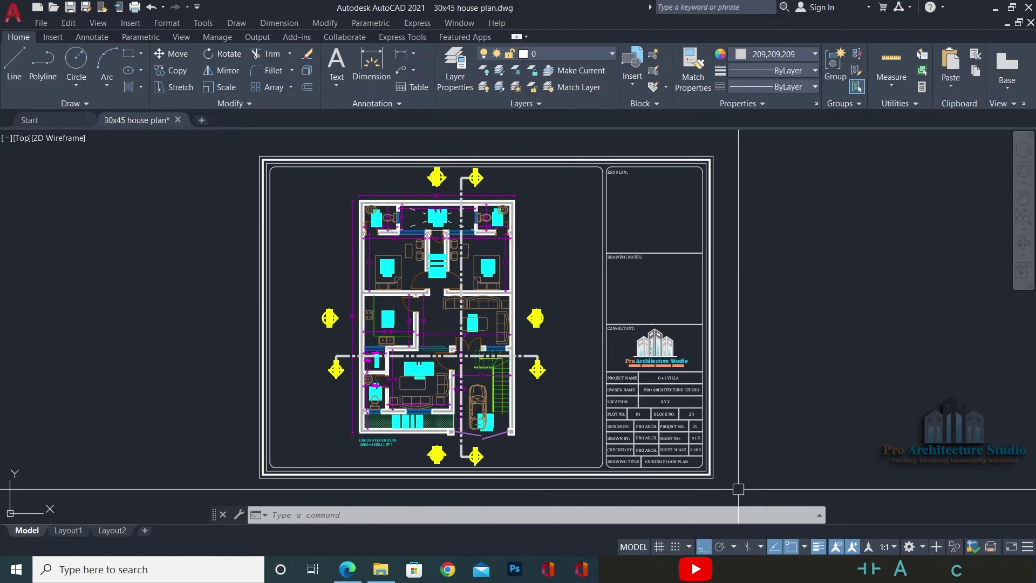